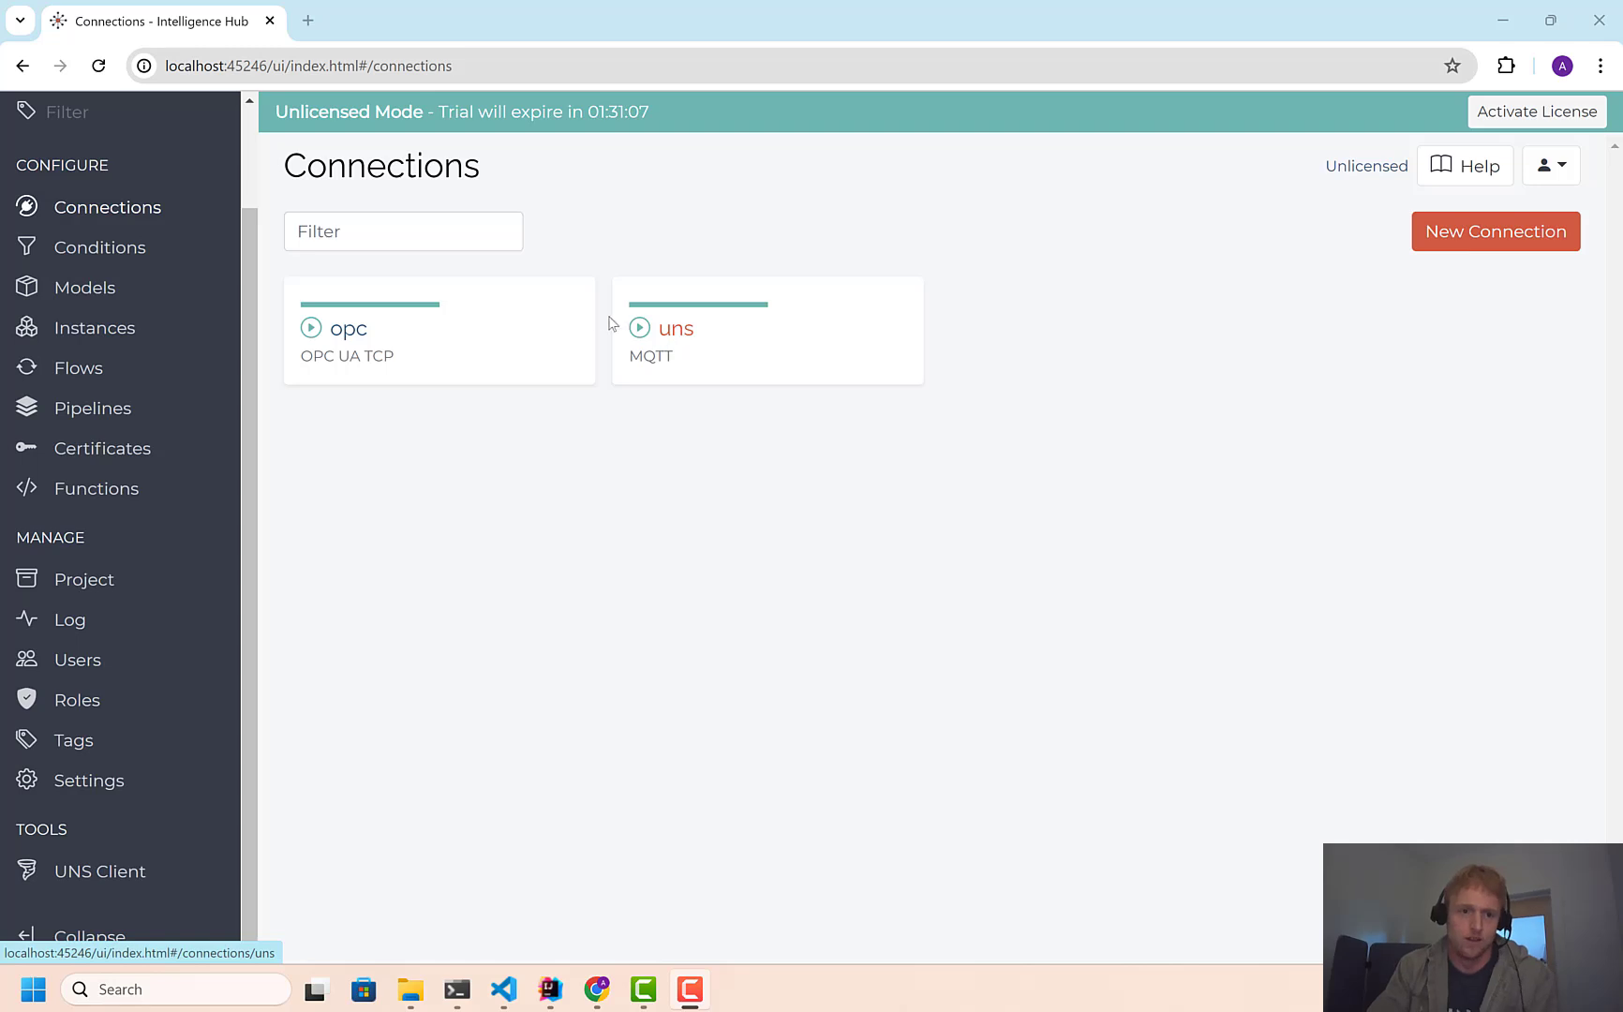
Open the conveyor1 instance, review its attribute expressions and test it
left_click(97, 328)
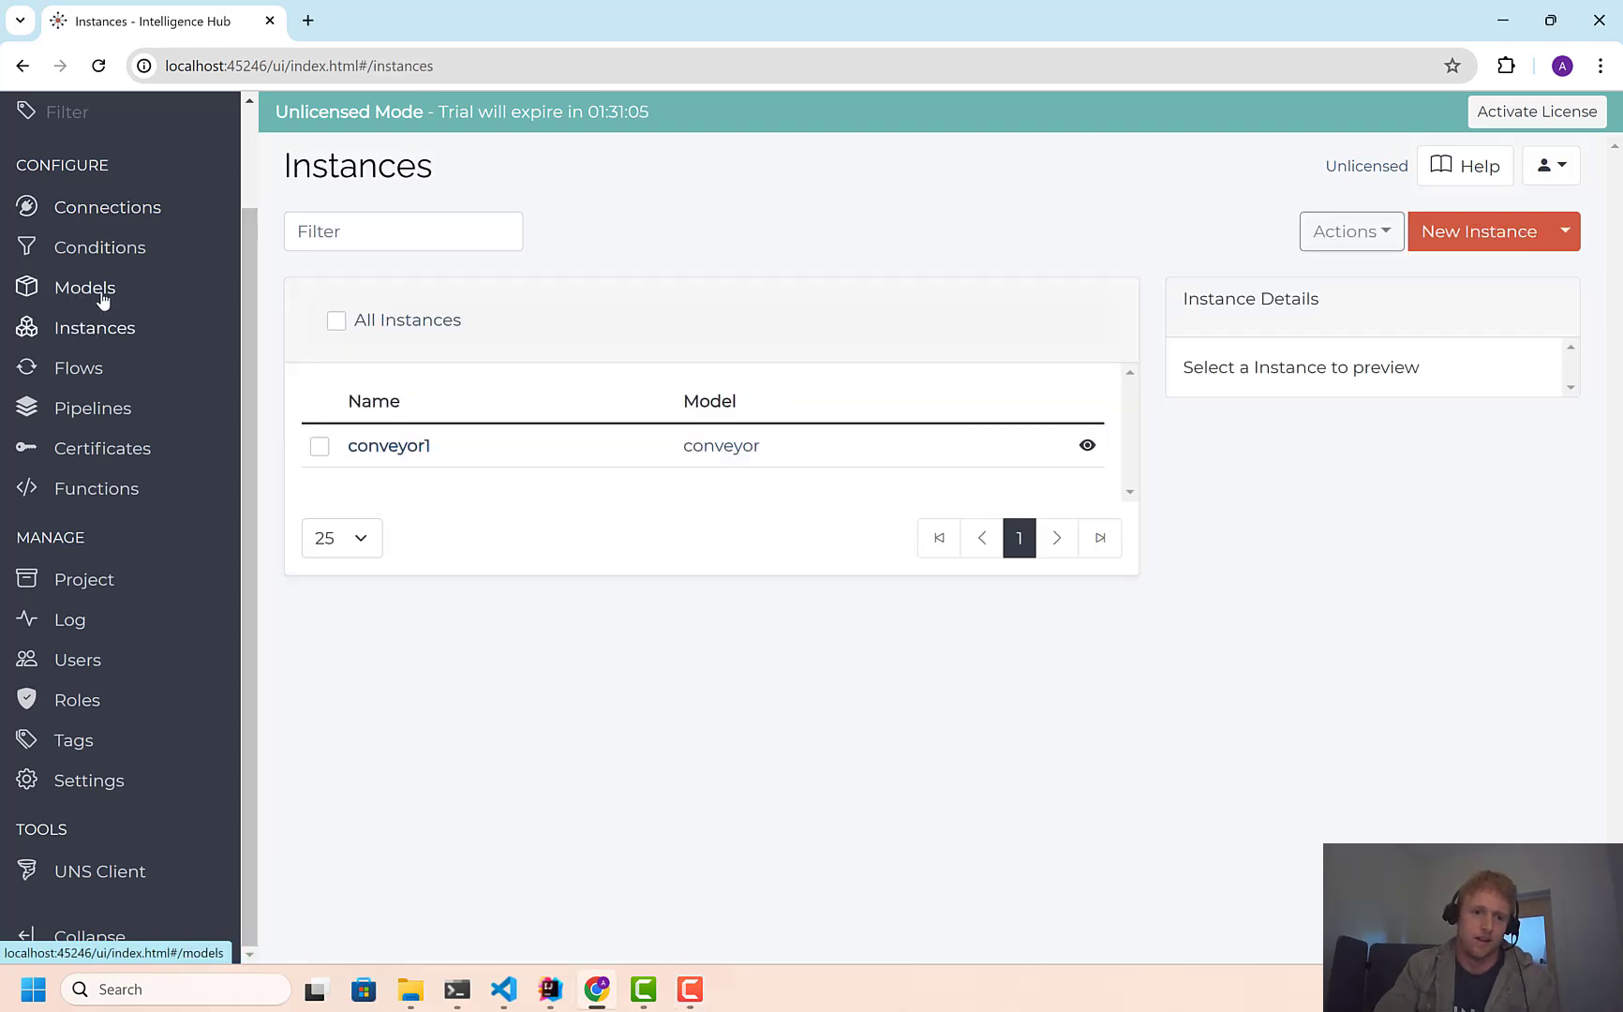
left_click(356, 446)
scroll(931, 464, "down", 4)
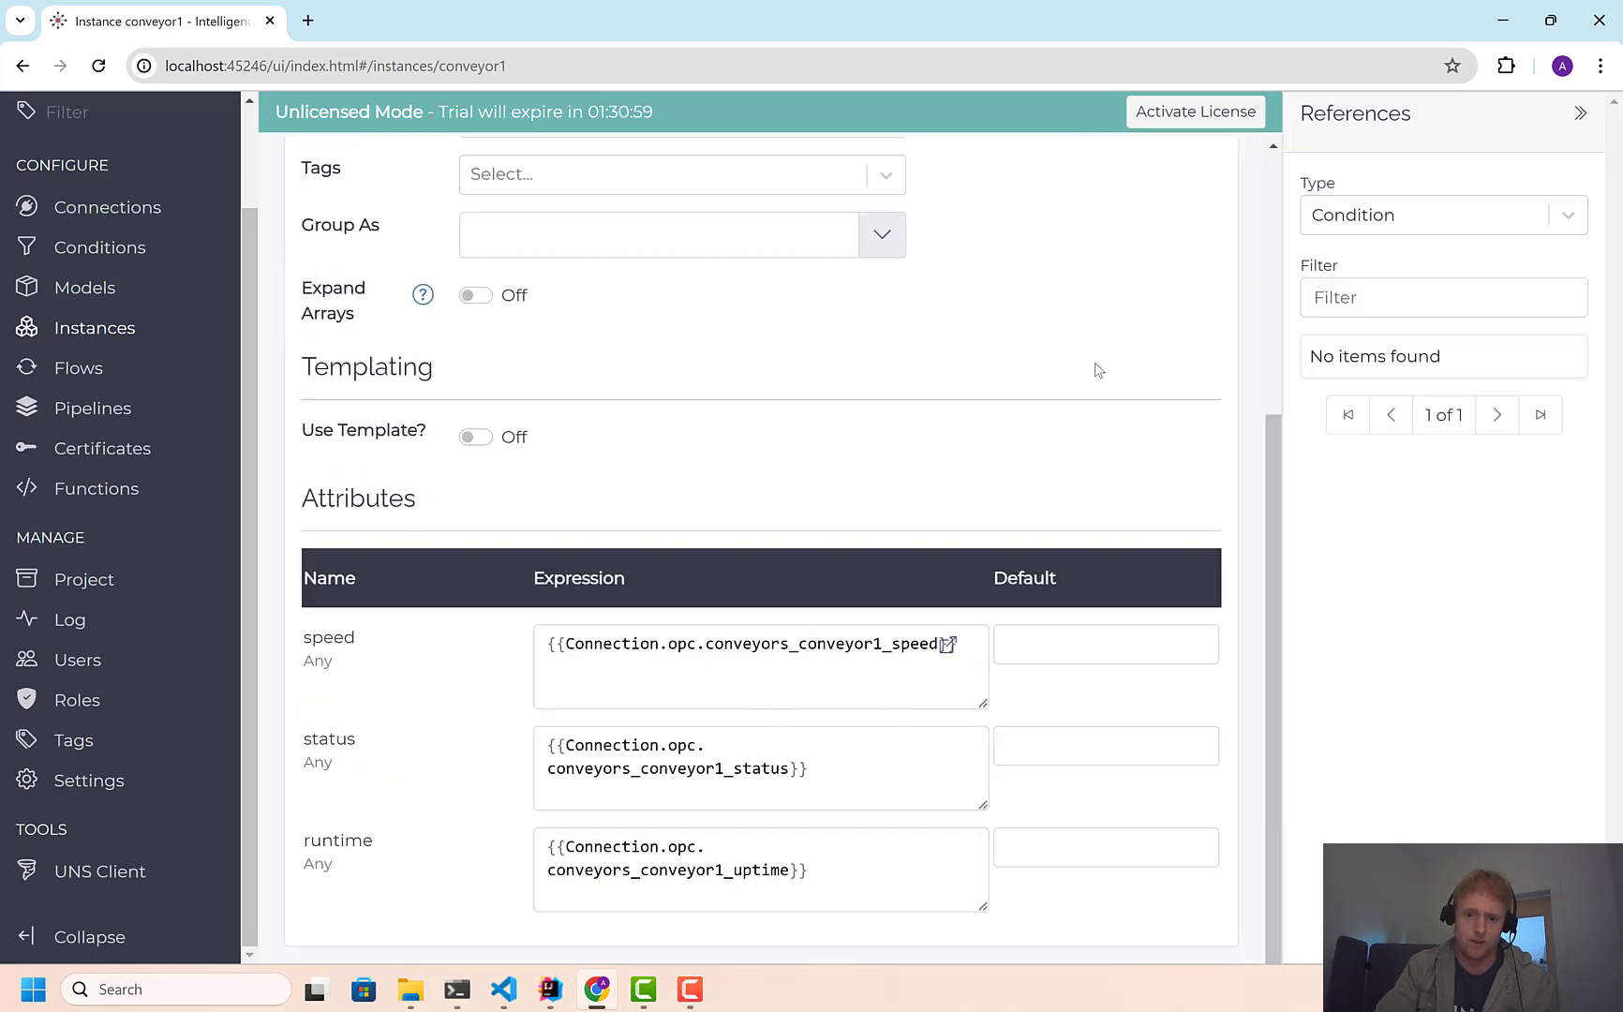
scroll(1098, 370, "up", 2)
left_click(1160, 192)
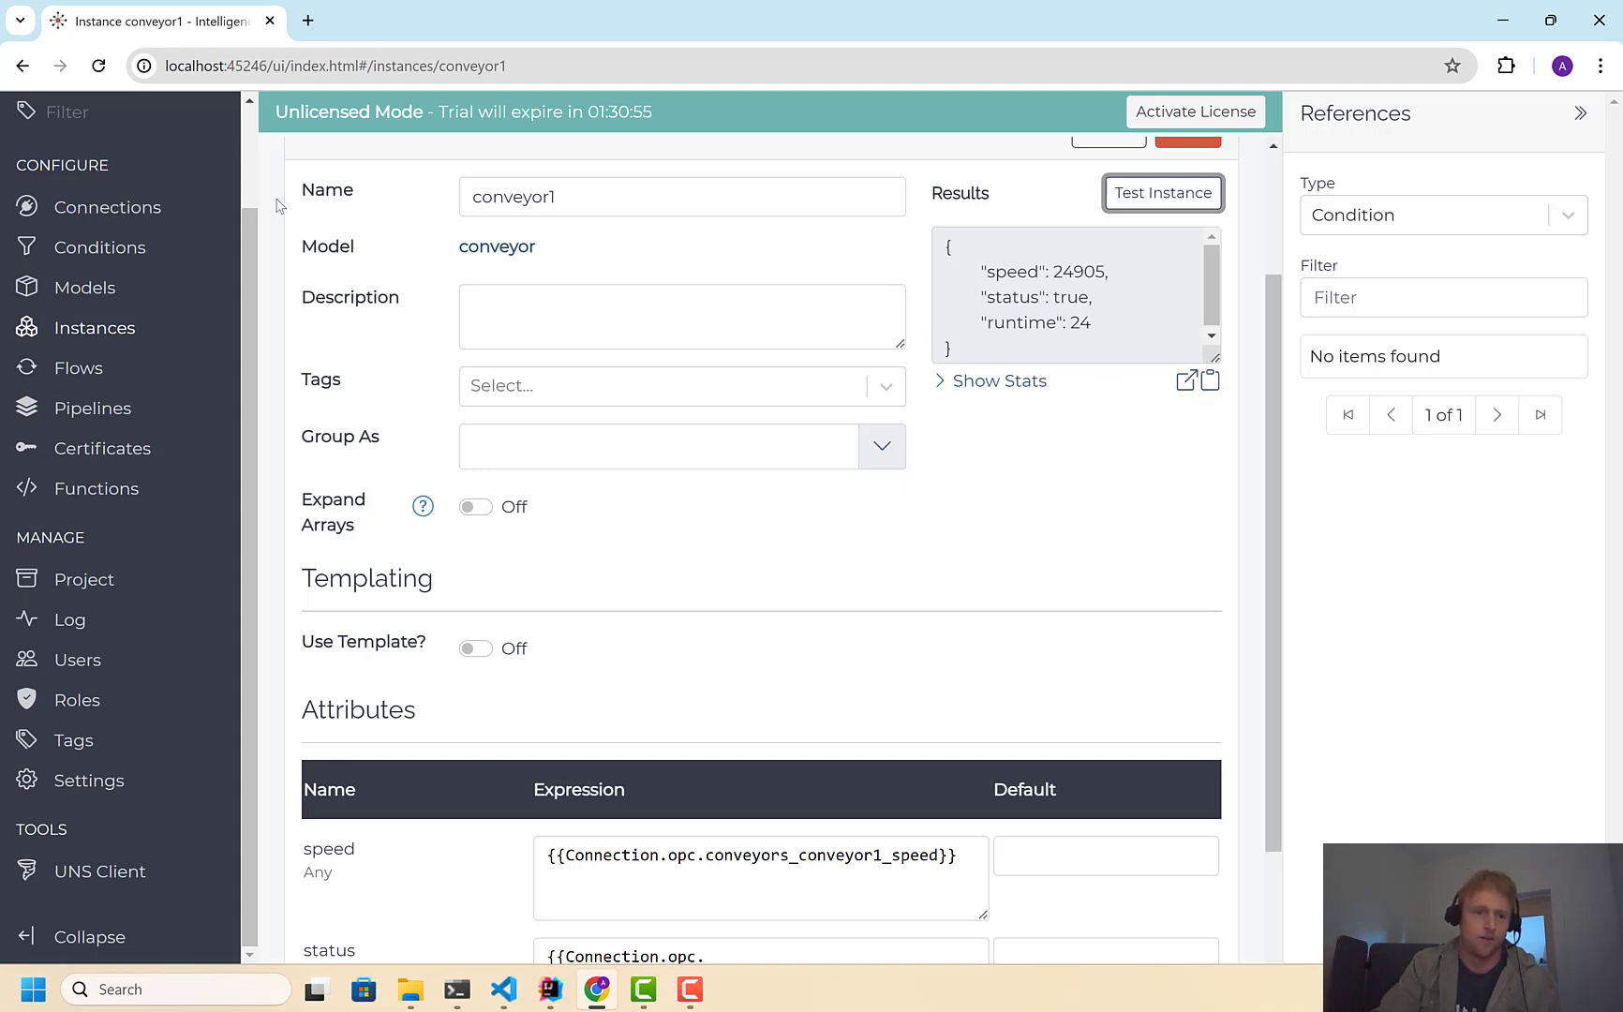
Open the toUNS flow and review its sources, targets and polling settings
left_click(96, 375)
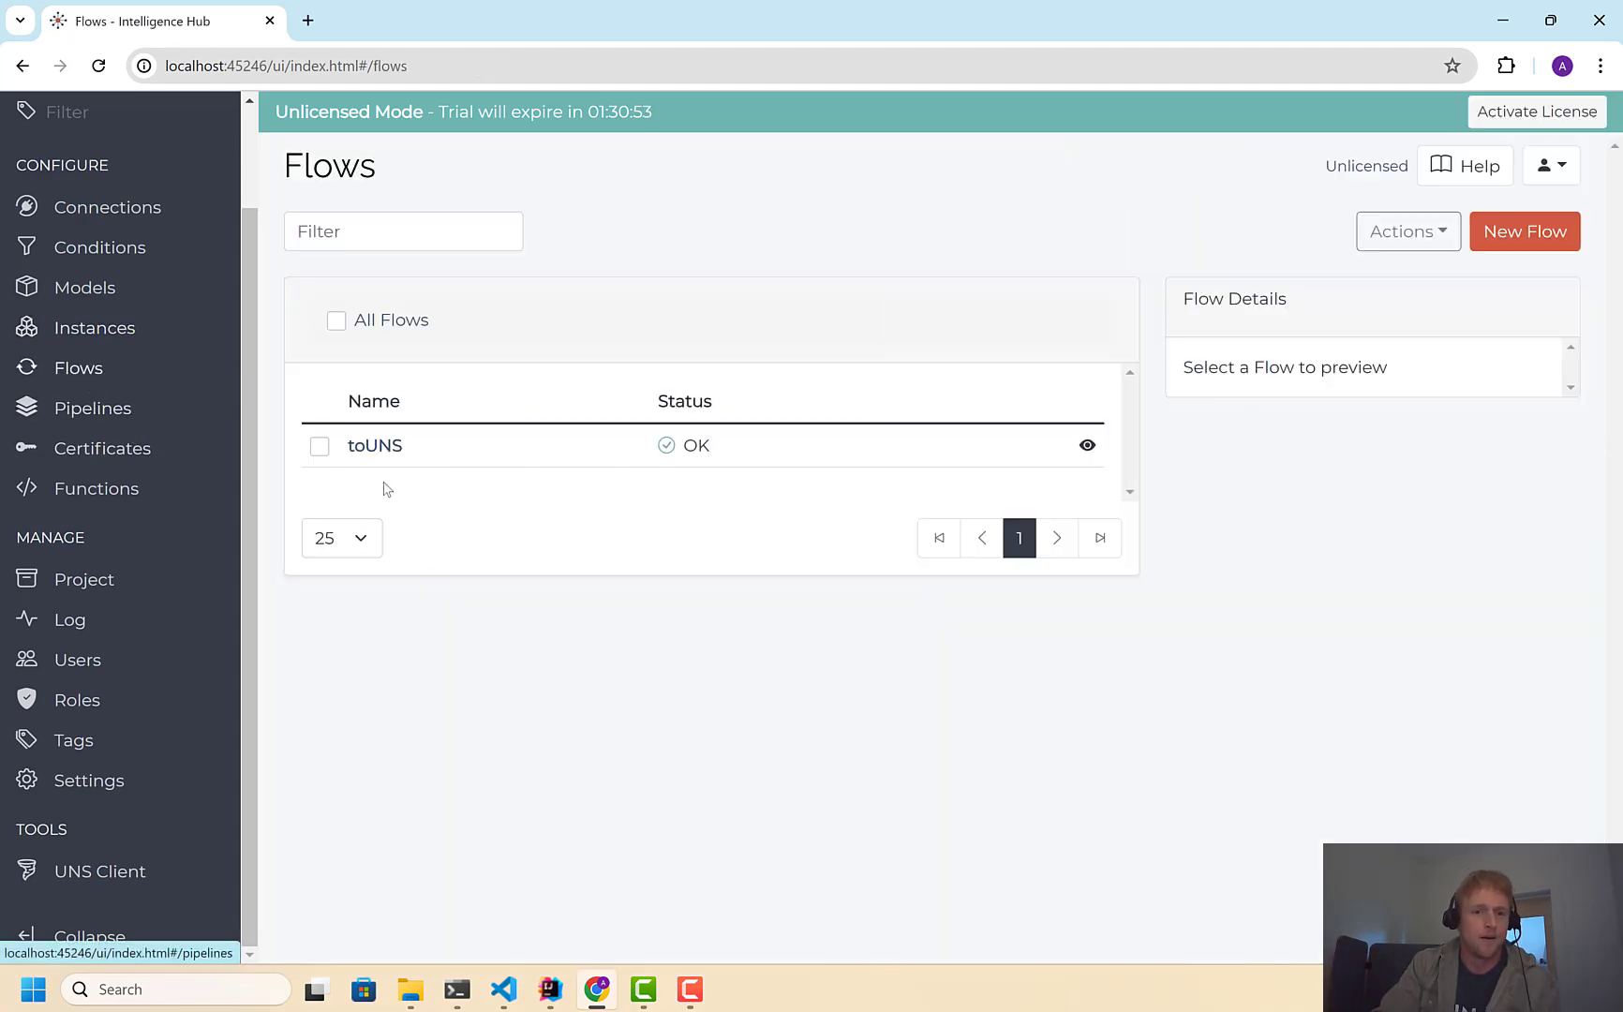
left_click(380, 448)
scroll(562, 567, "down", 3)
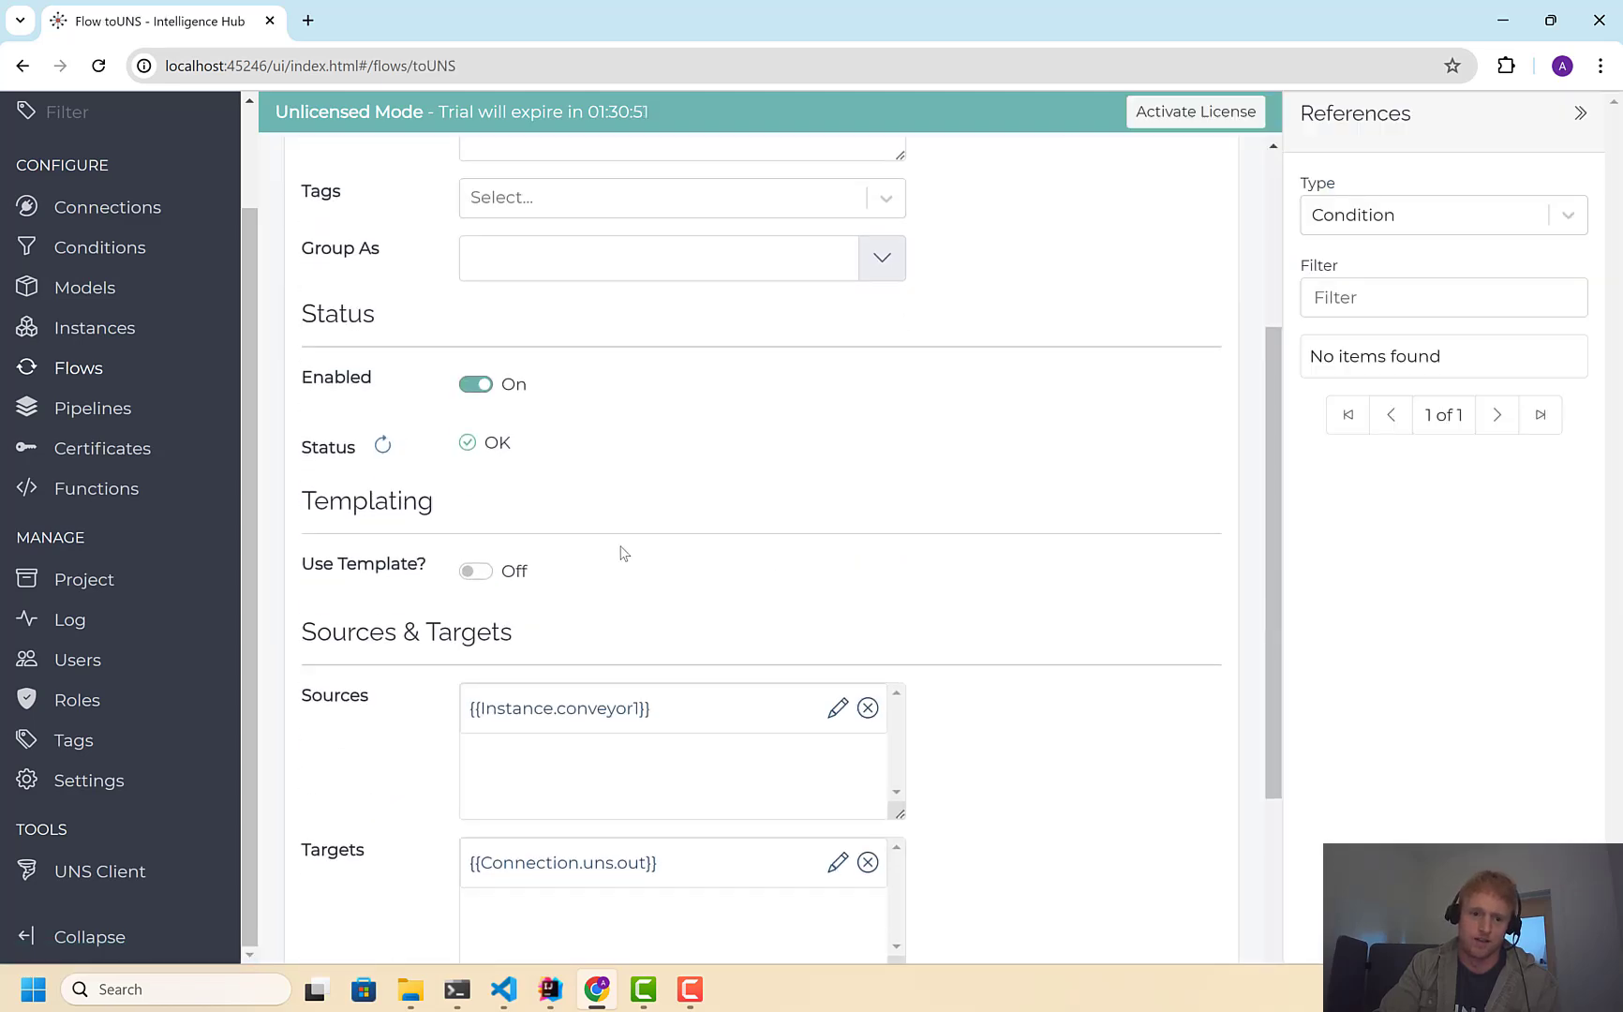
scroll(620, 553, "down", 3)
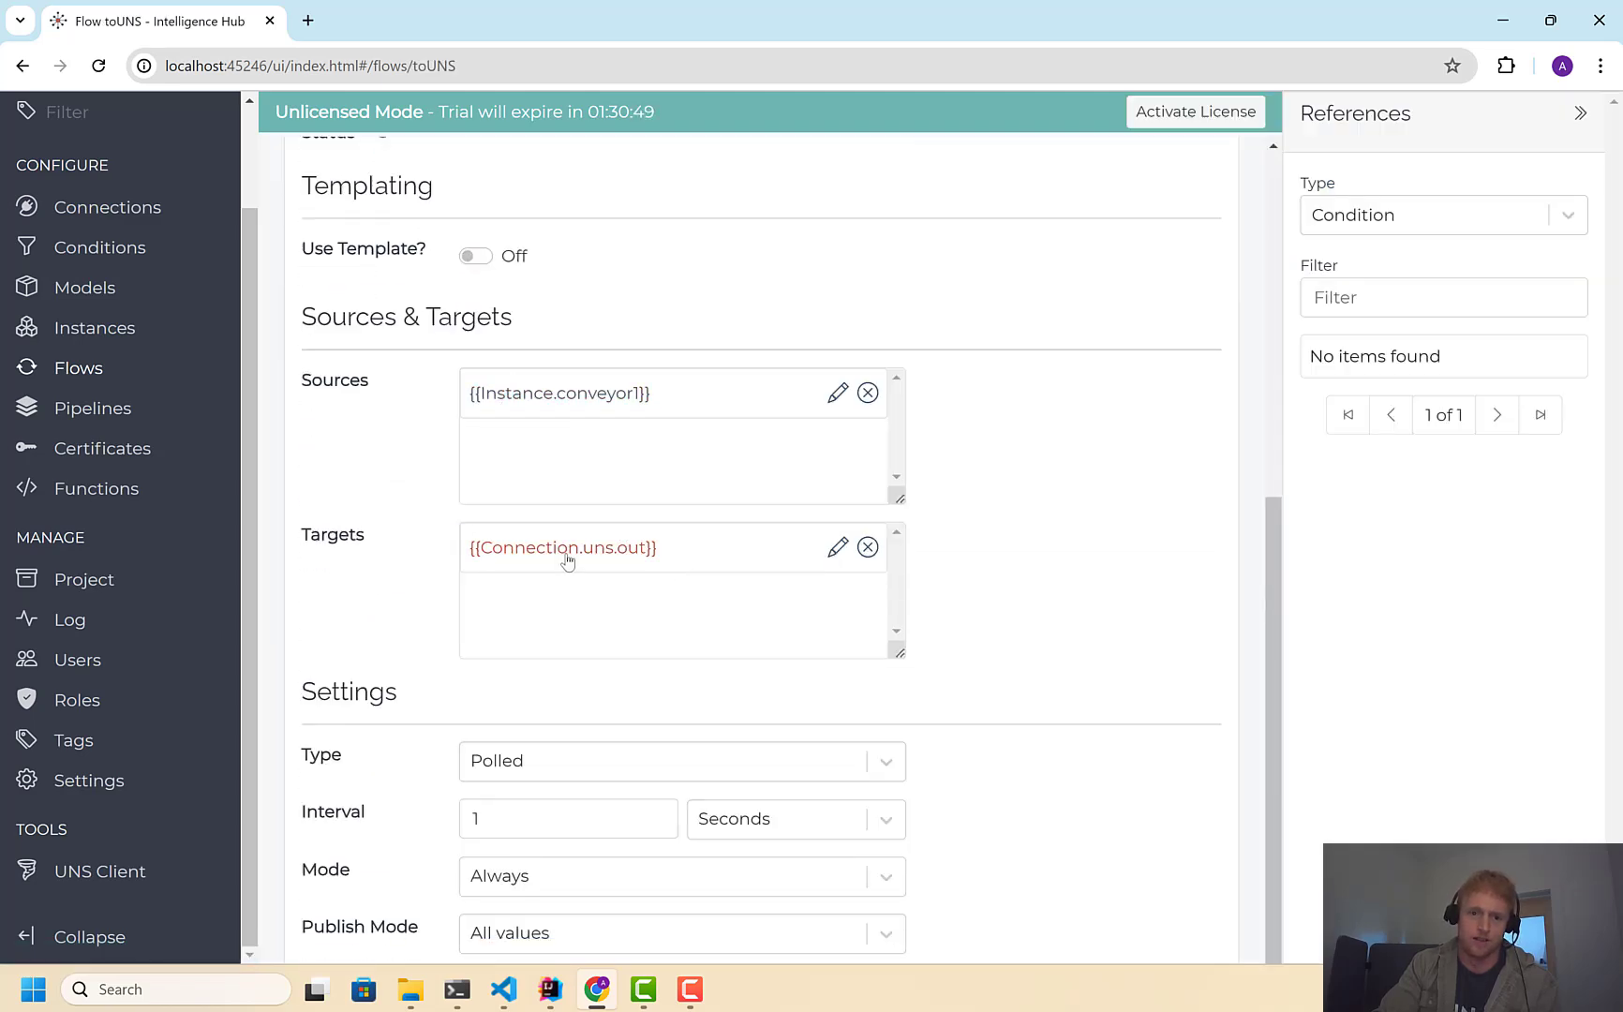
Sign in to the UNS Client in a new browser tab and connect it to uns to inspect the conveyors topic
middle_click(120, 874)
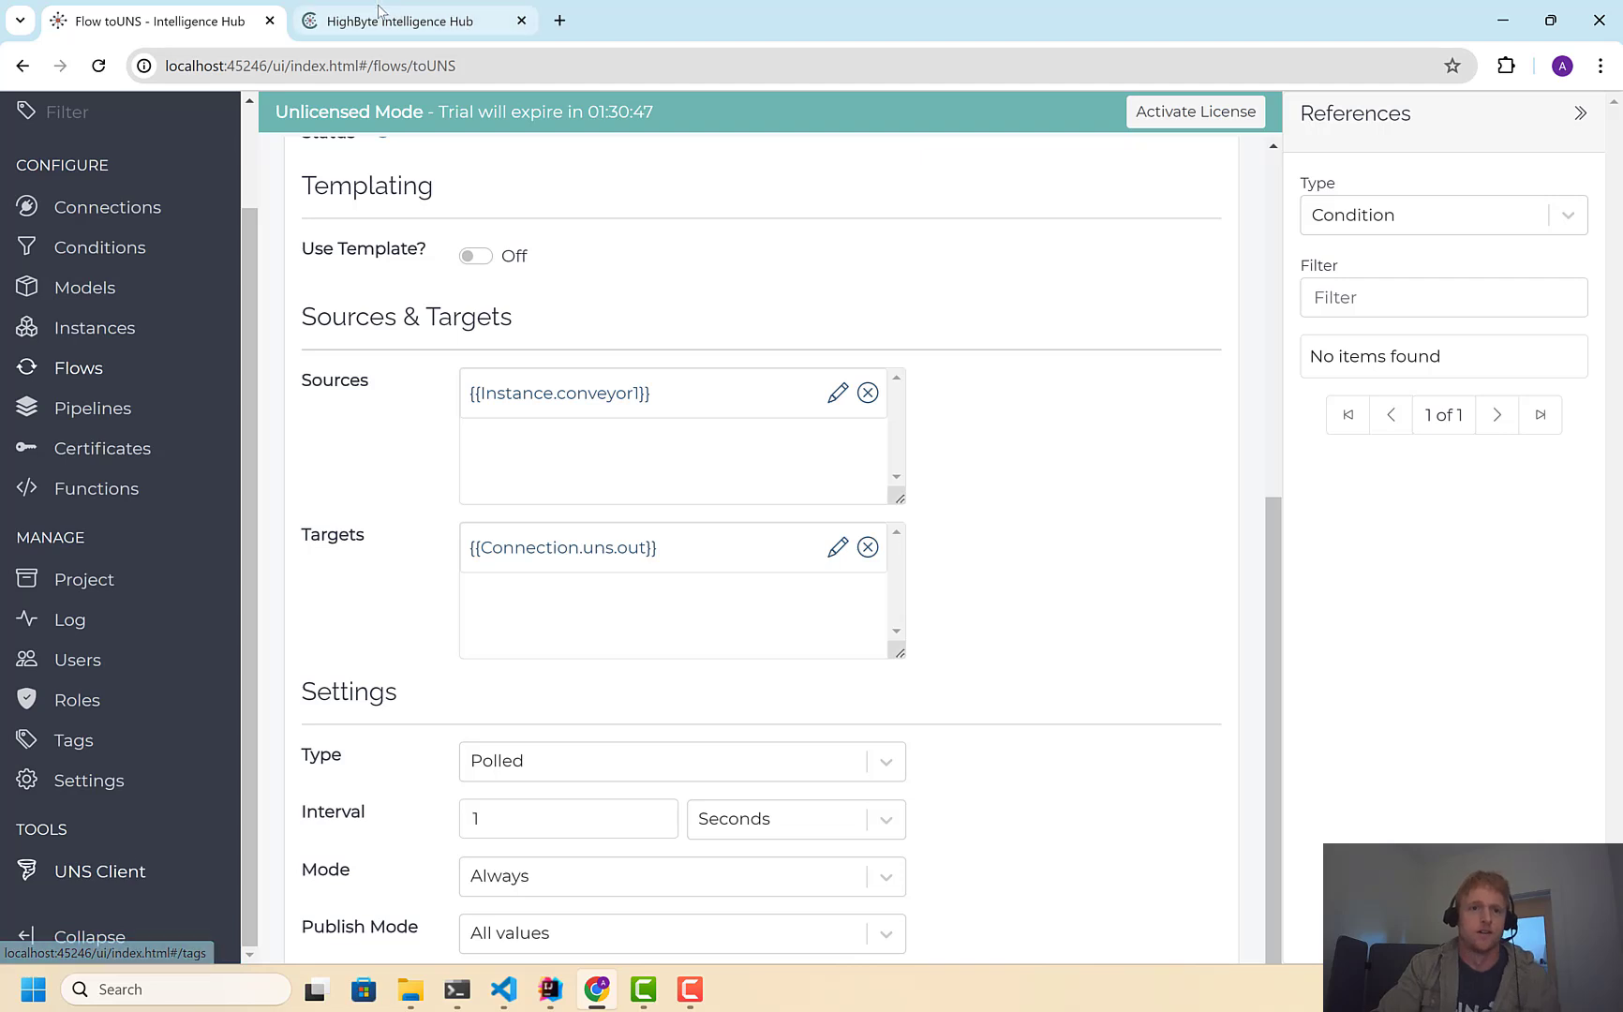
left_click(381, 13)
left_click(1000, 660)
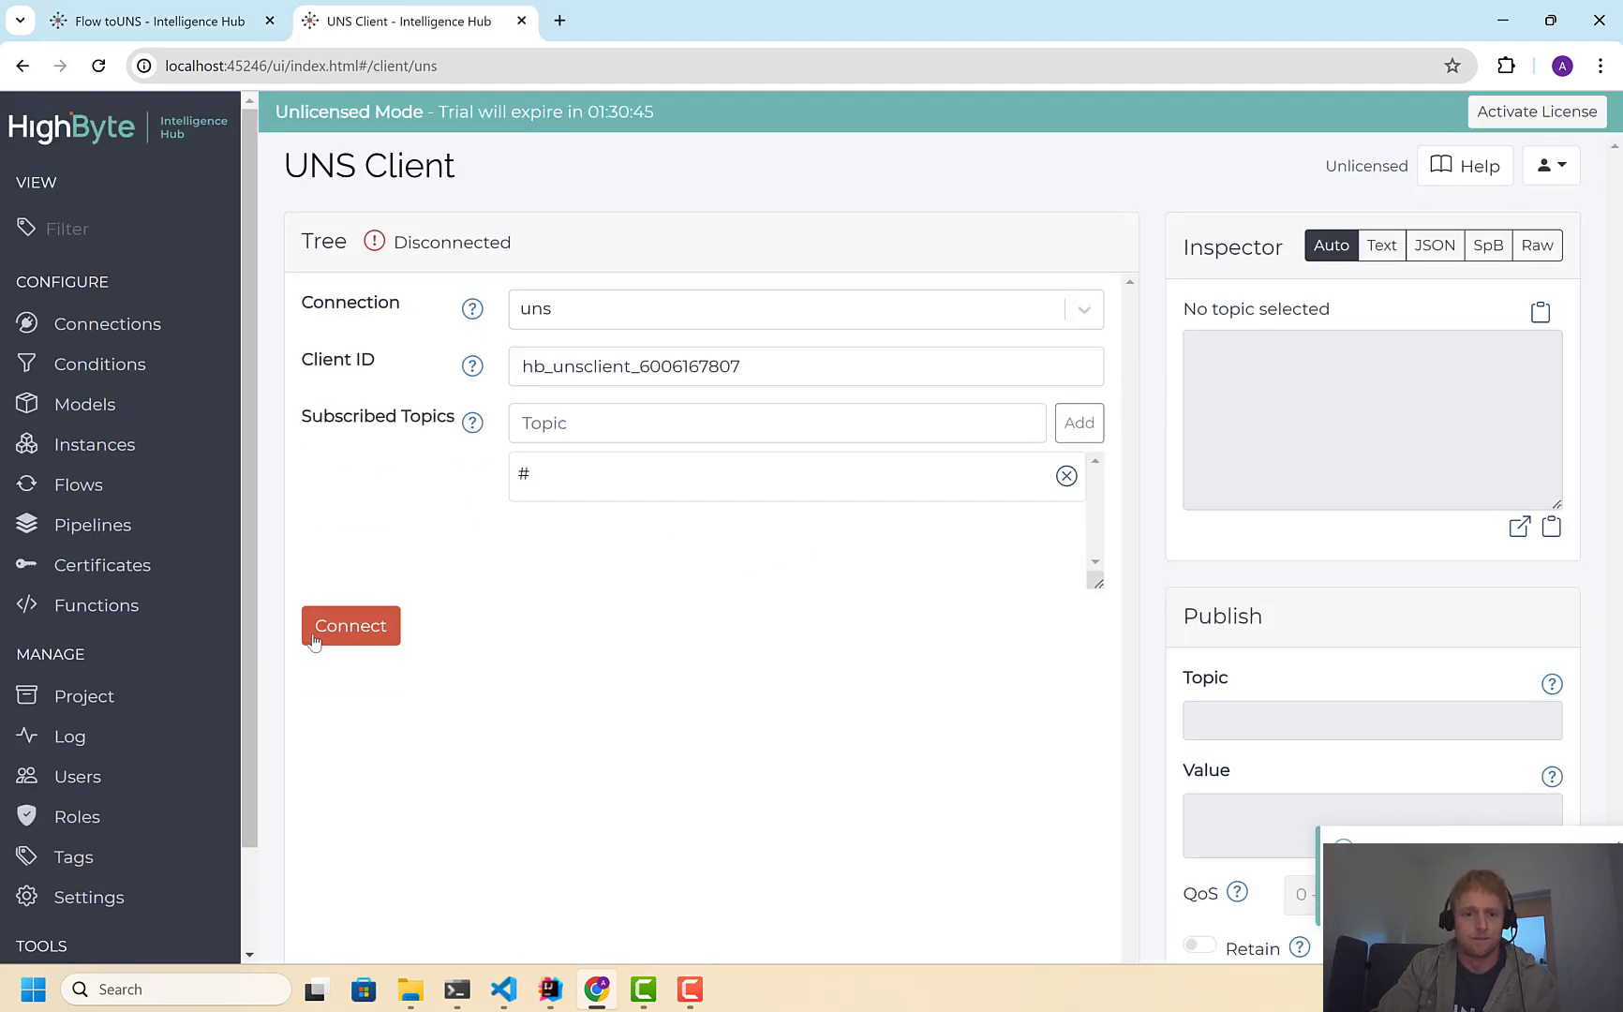
left_click(328, 626)
left_click_drag(1553, 485, 1555, 565)
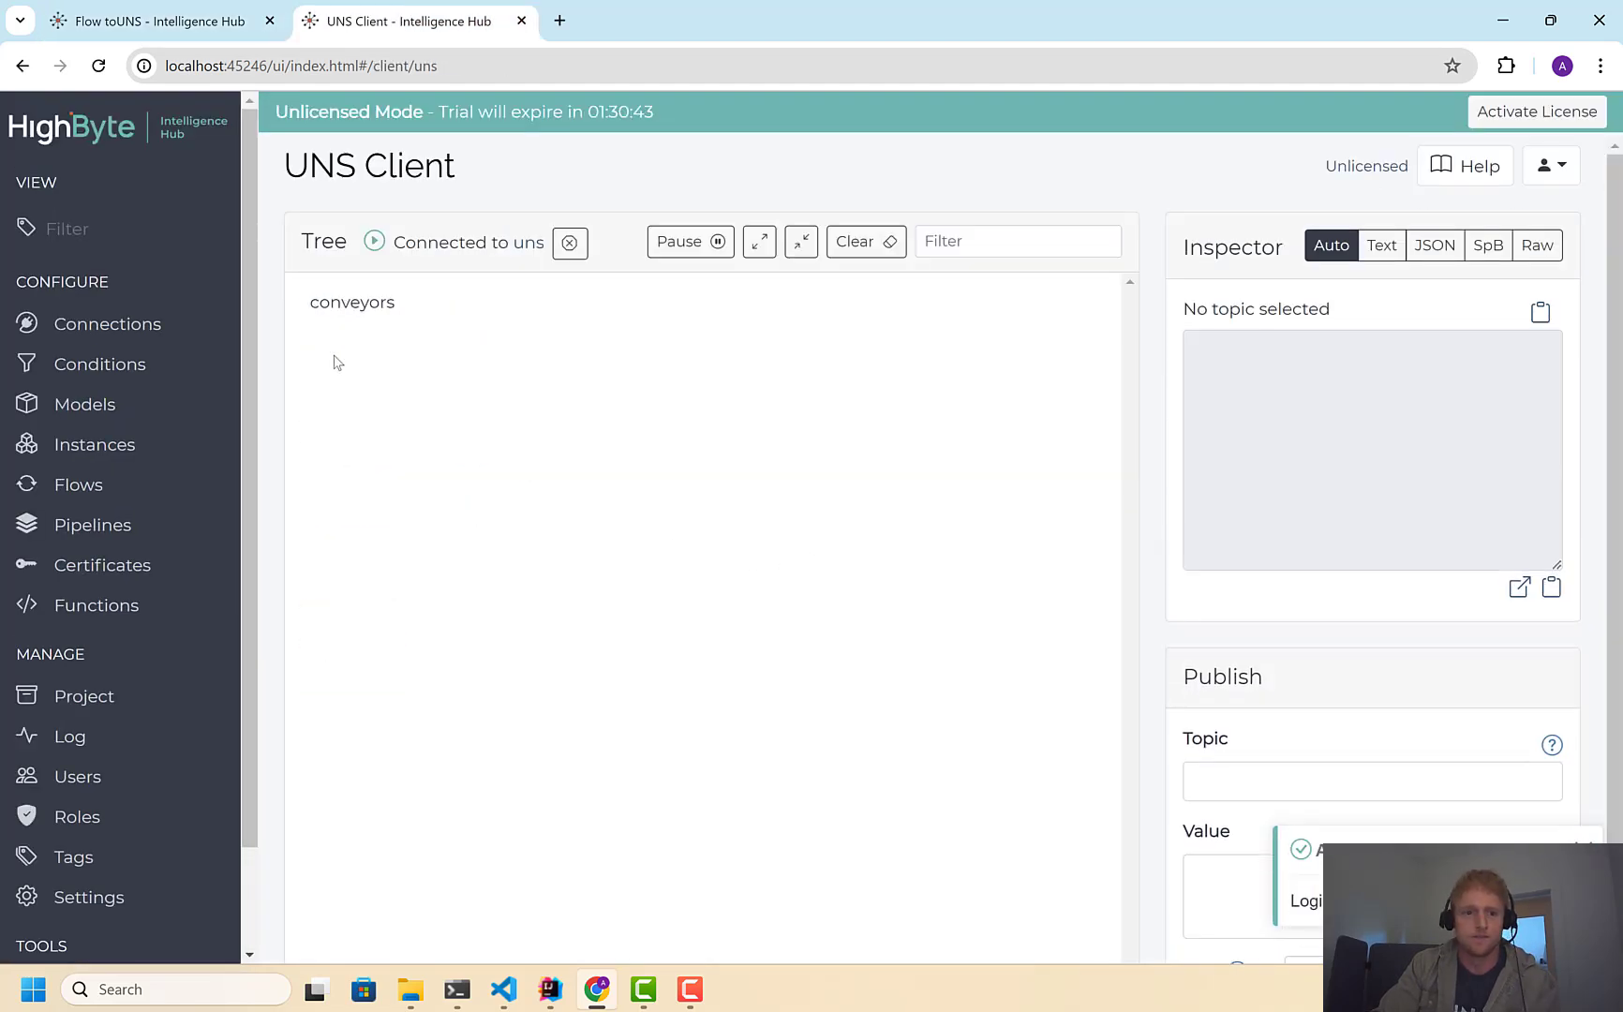
left_click(343, 301)
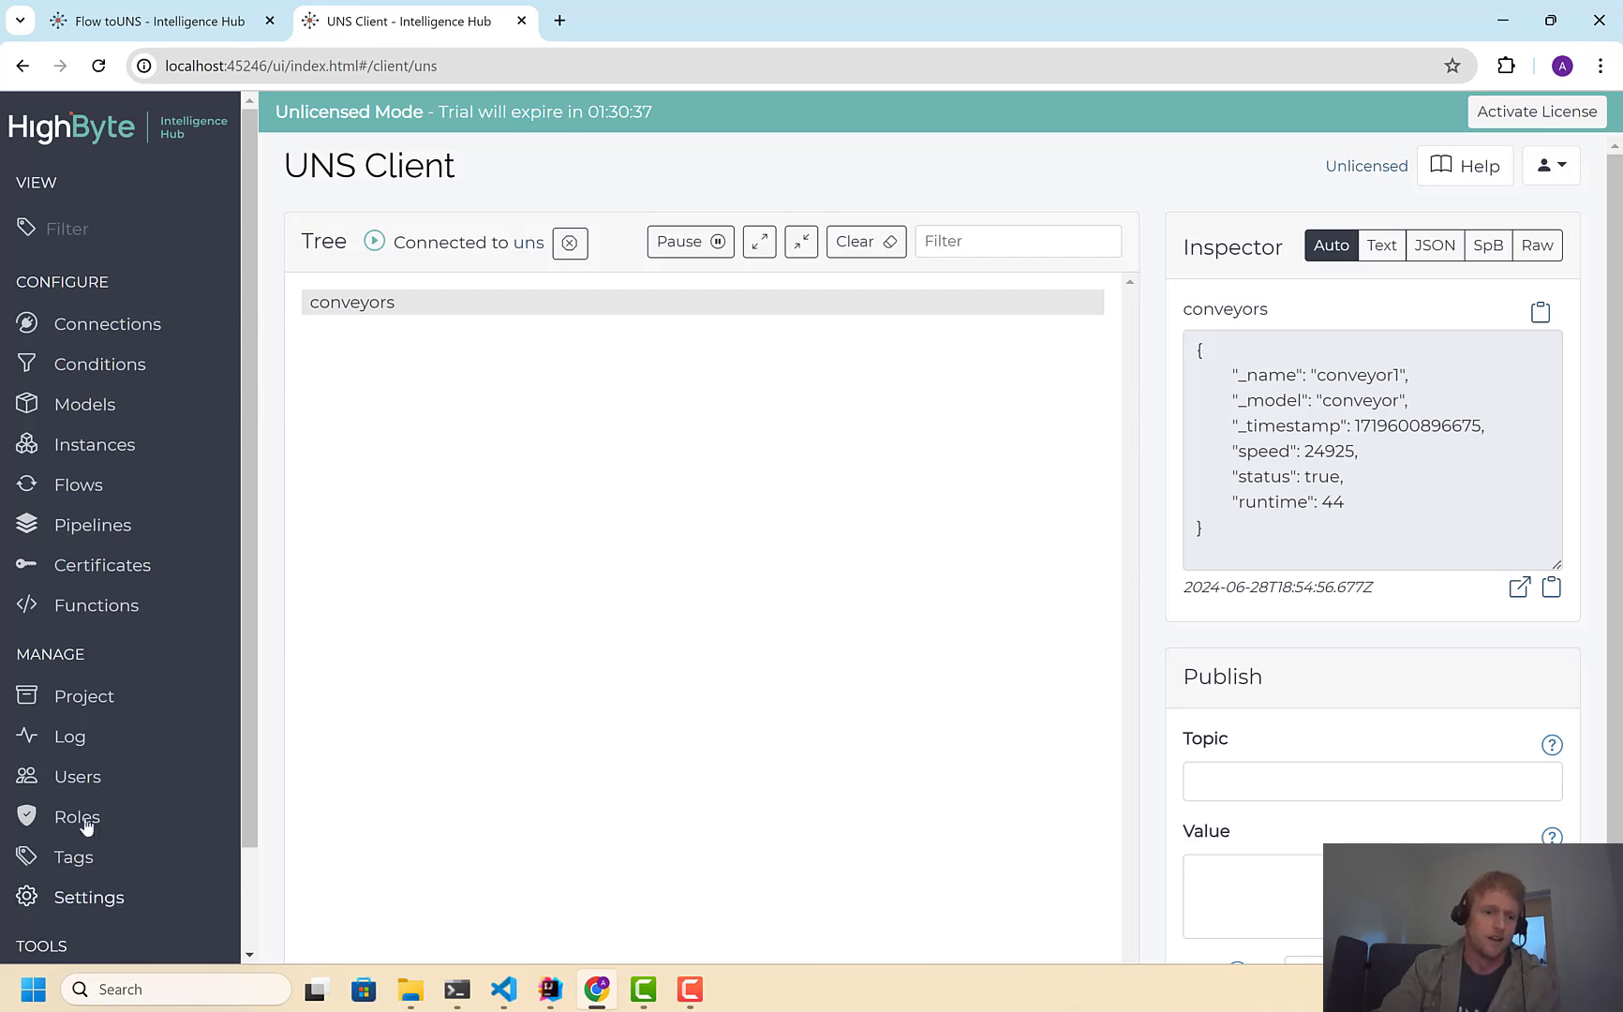
Keep the UNS Client connected, export the full project from the first browser tab and copy all of the exported JSON
left_click(94, 699)
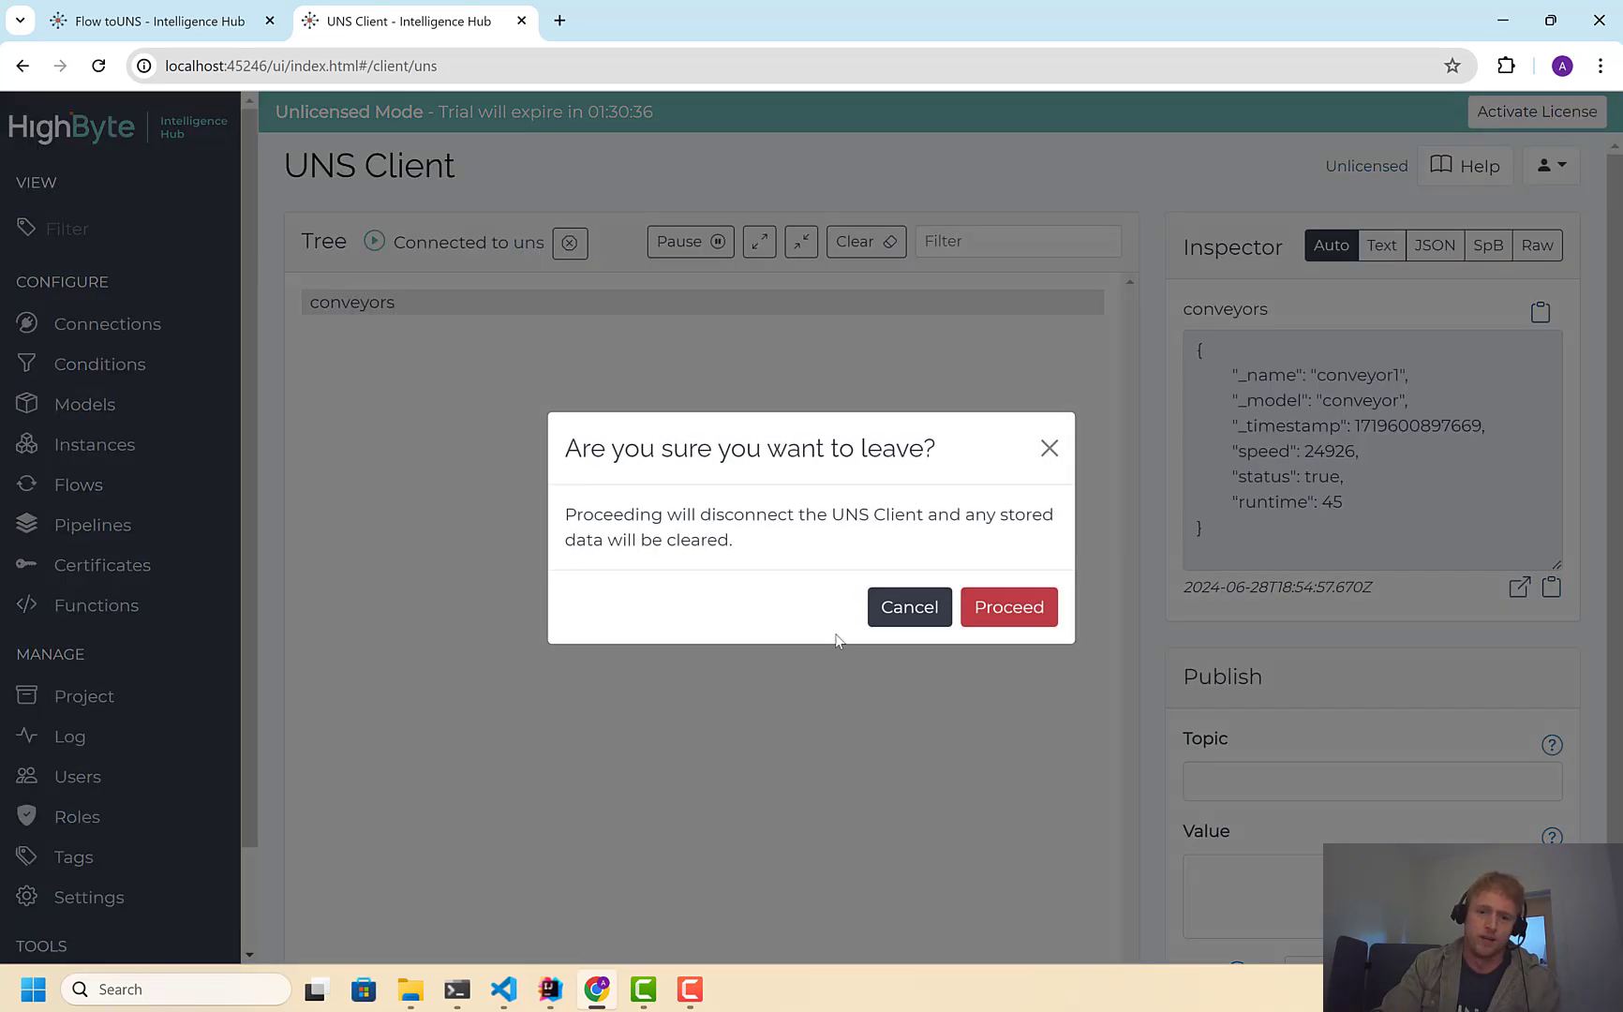
left_click(1048, 448)
left_click(185, 15)
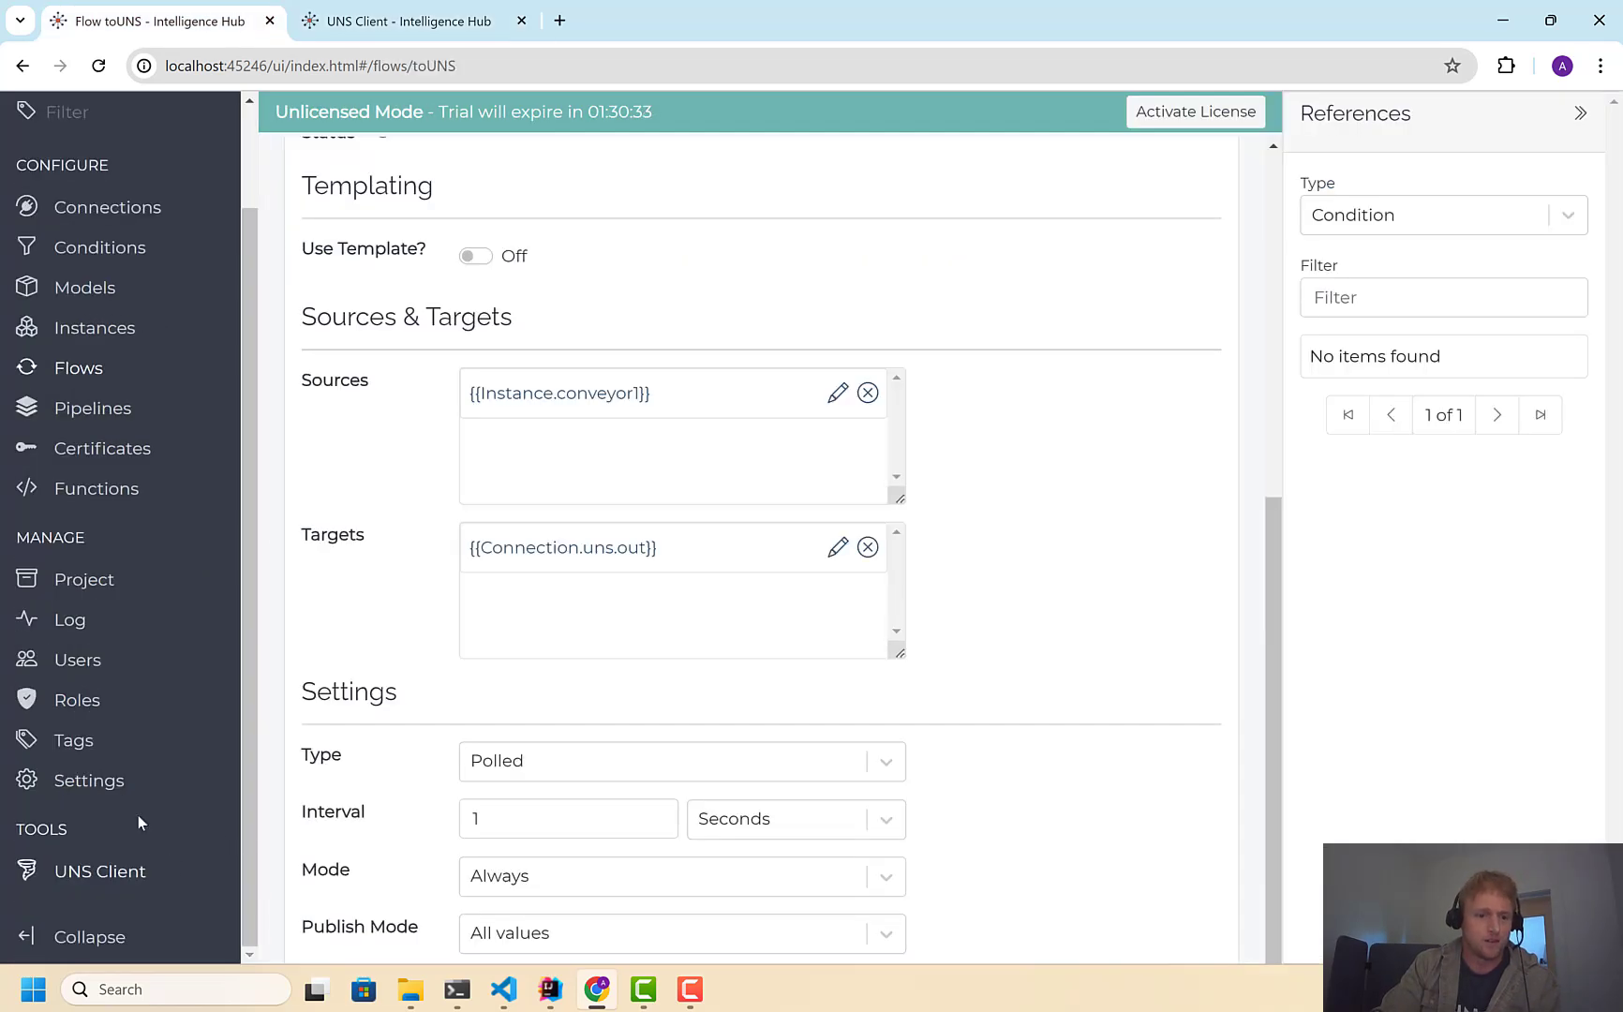
left_click(95, 594)
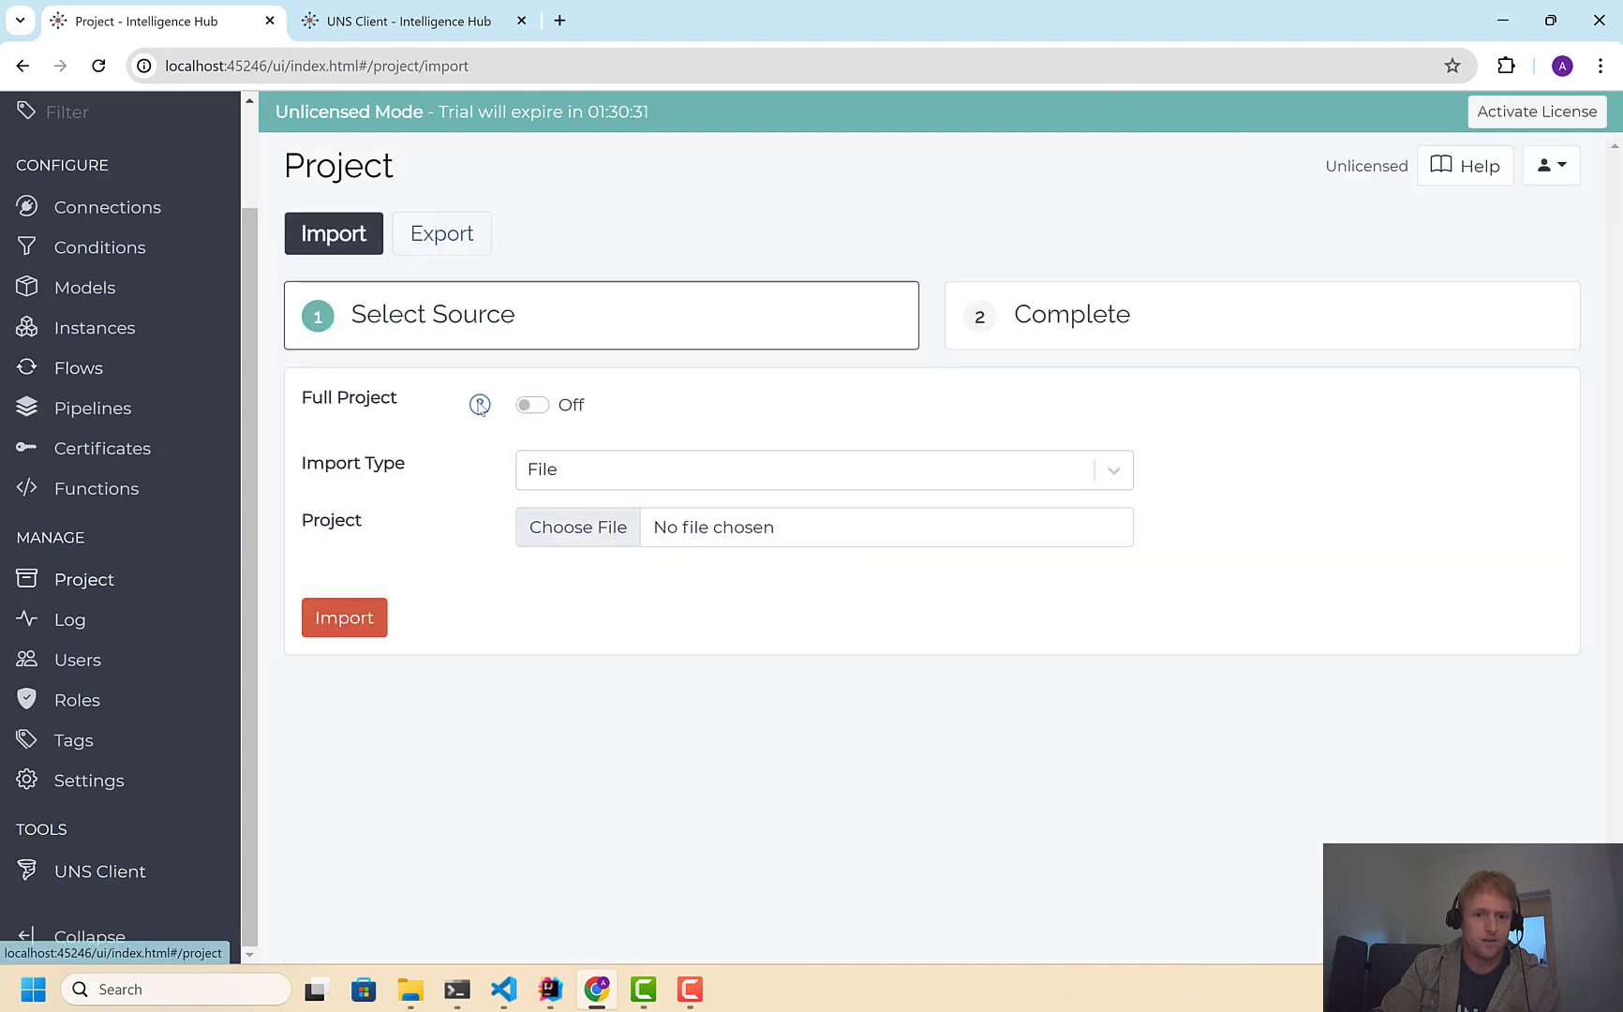
left_click(446, 245)
left_click(531, 405)
left_click(343, 506)
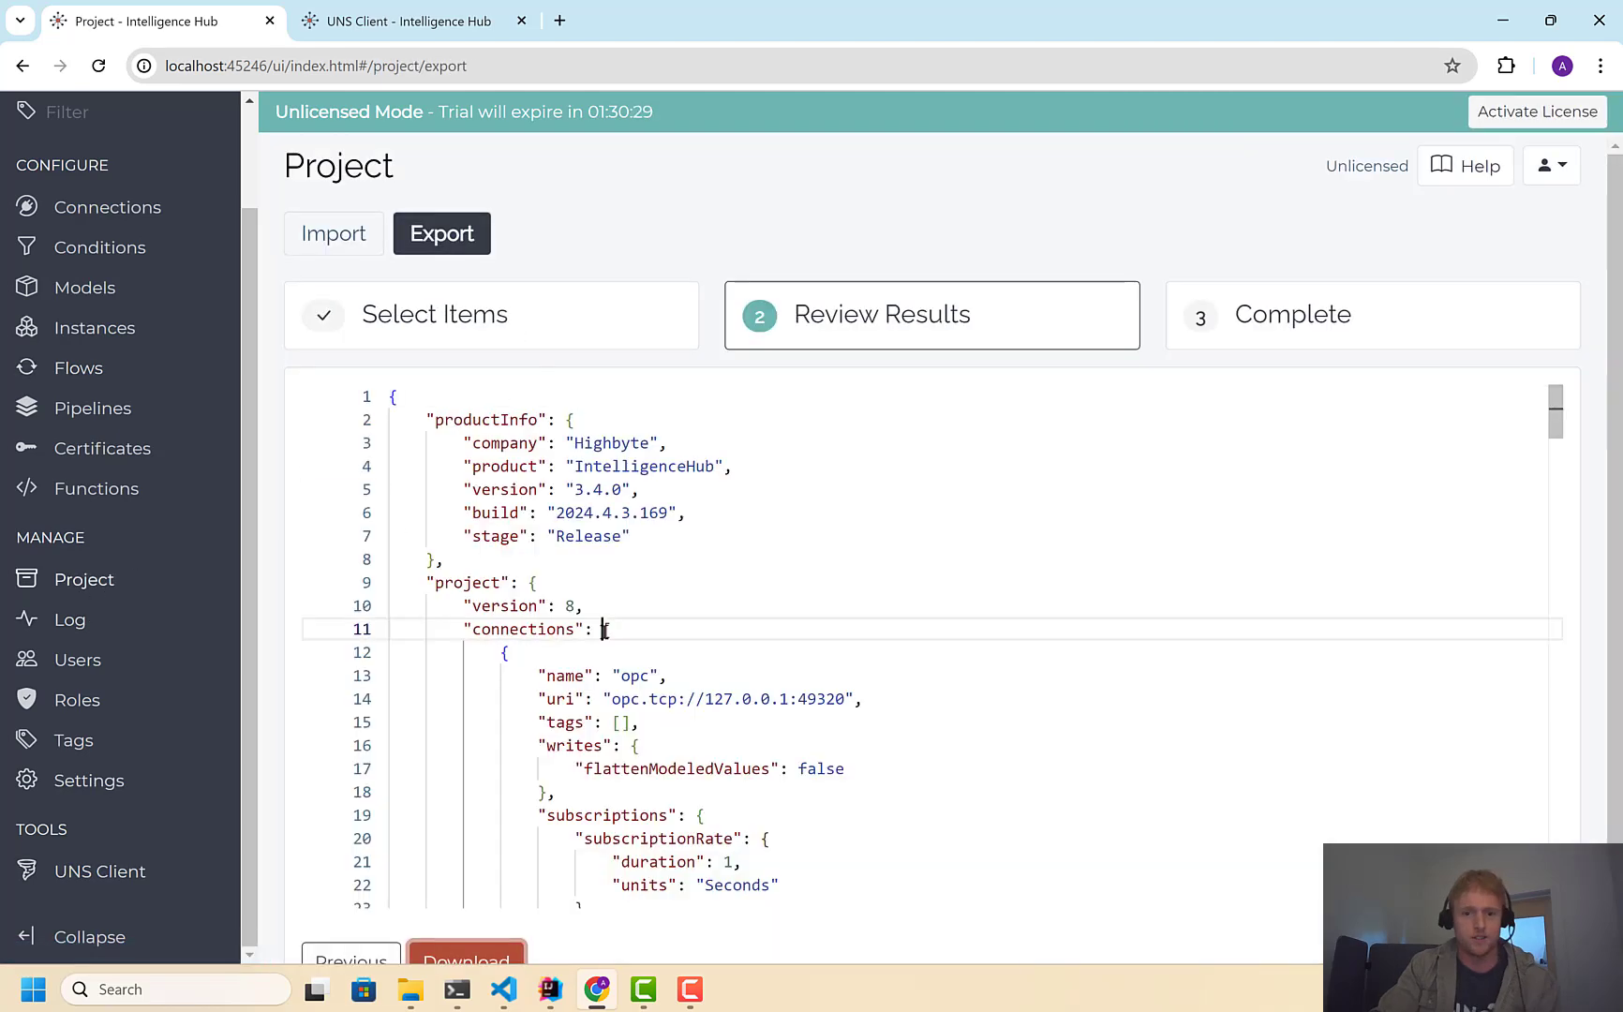
left_click(605, 629)
key("ctrl+a")
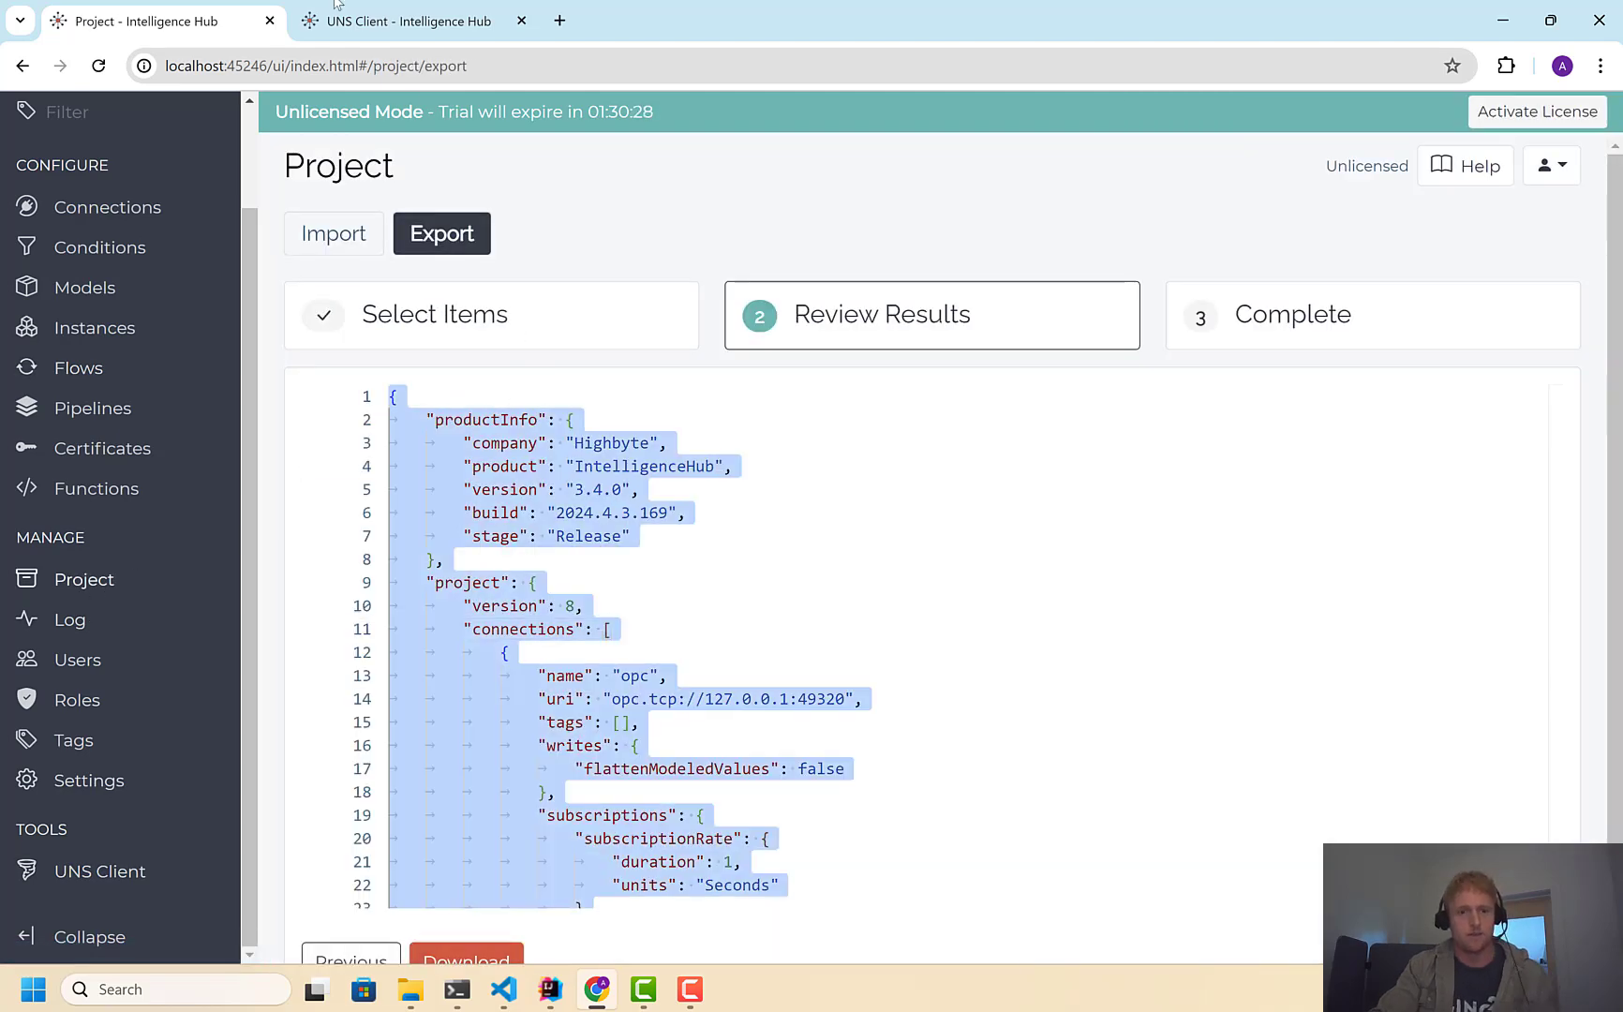
Open localhost:45245 in a new browser tab and sign in to the second hub as administrator
left_click(560, 20)
type("loc")
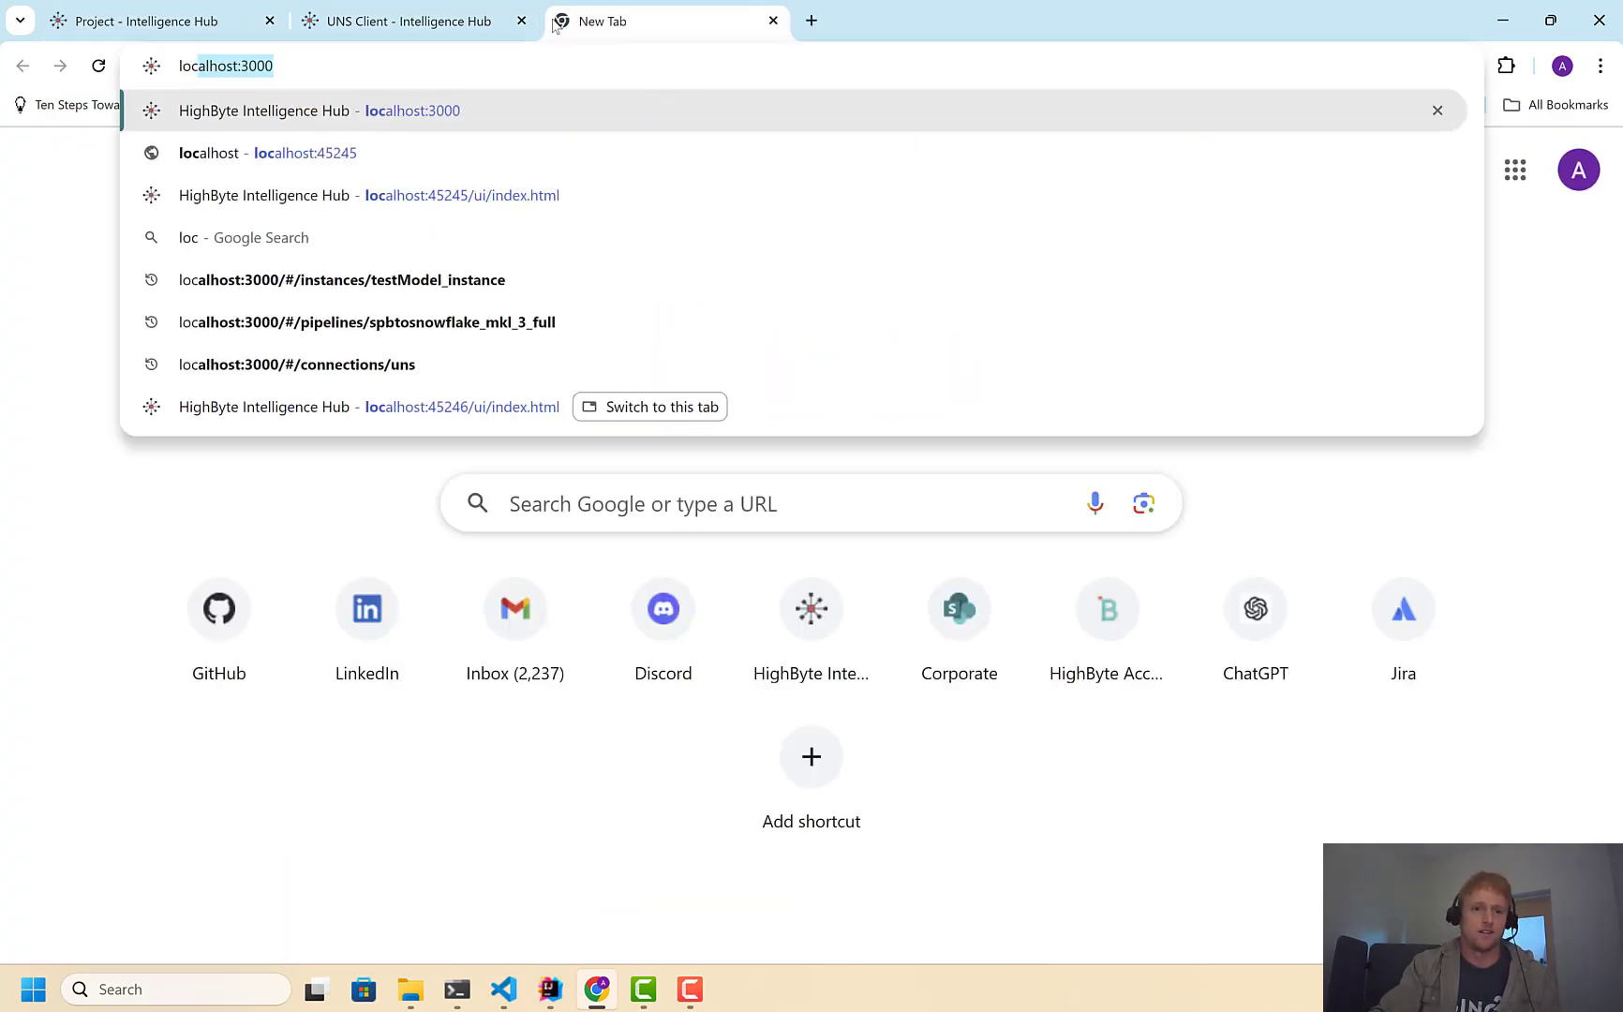
type("alhost:")
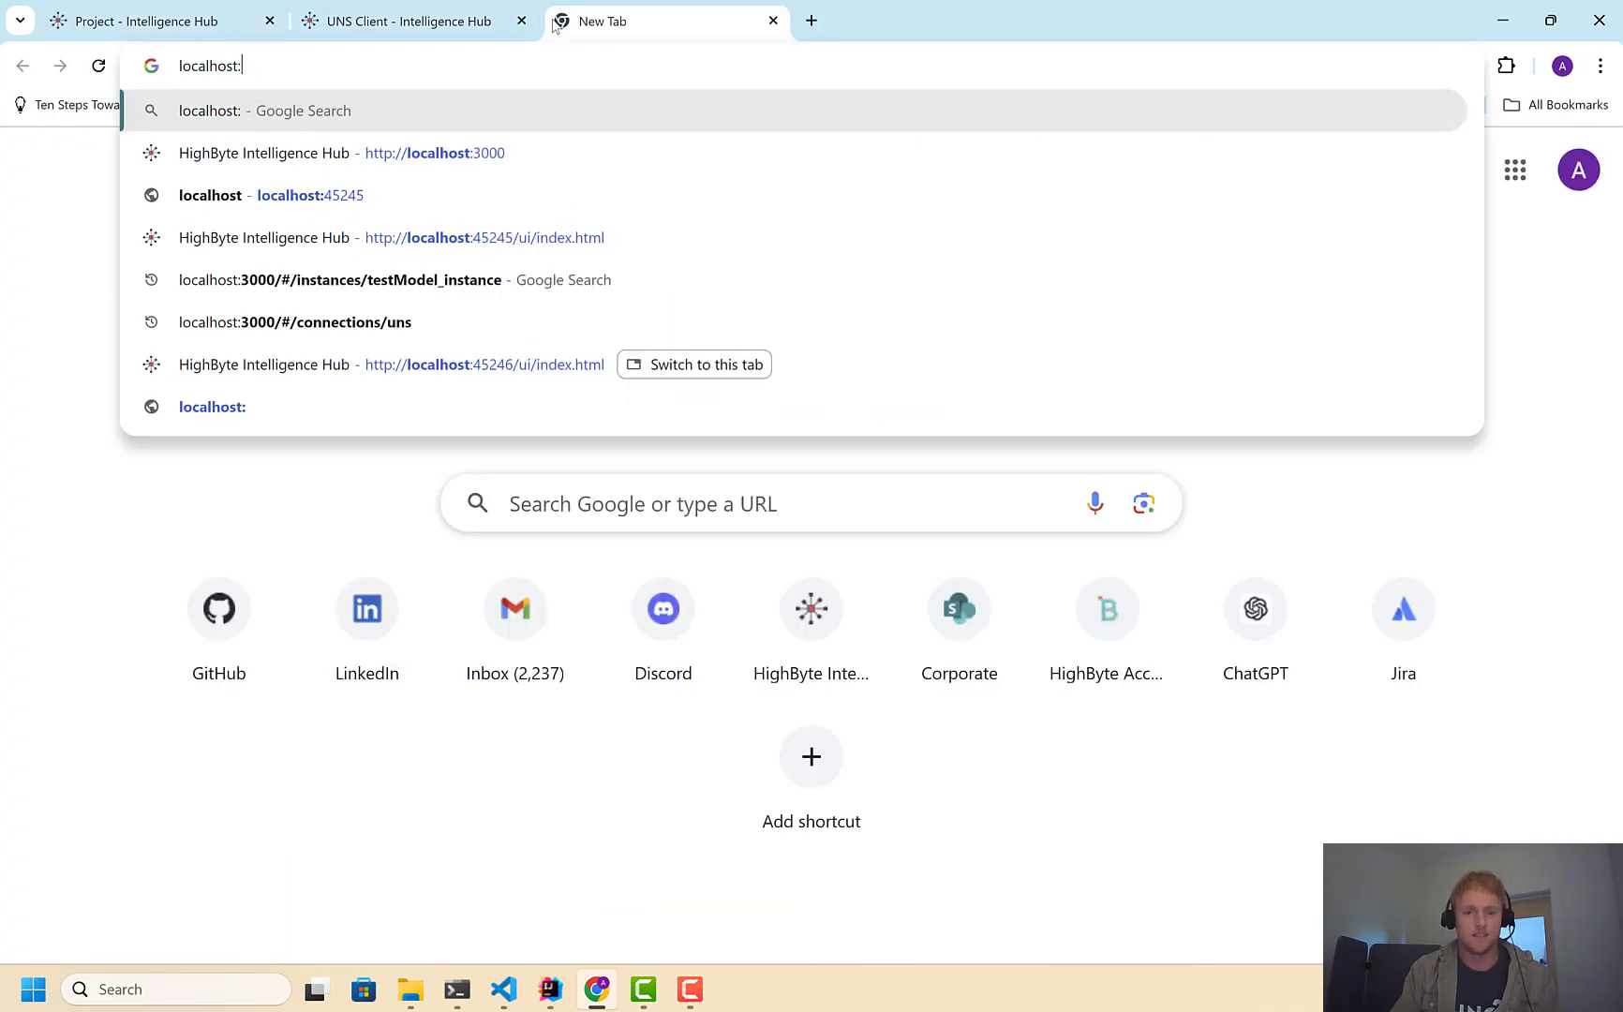
type("45245")
key("Return")
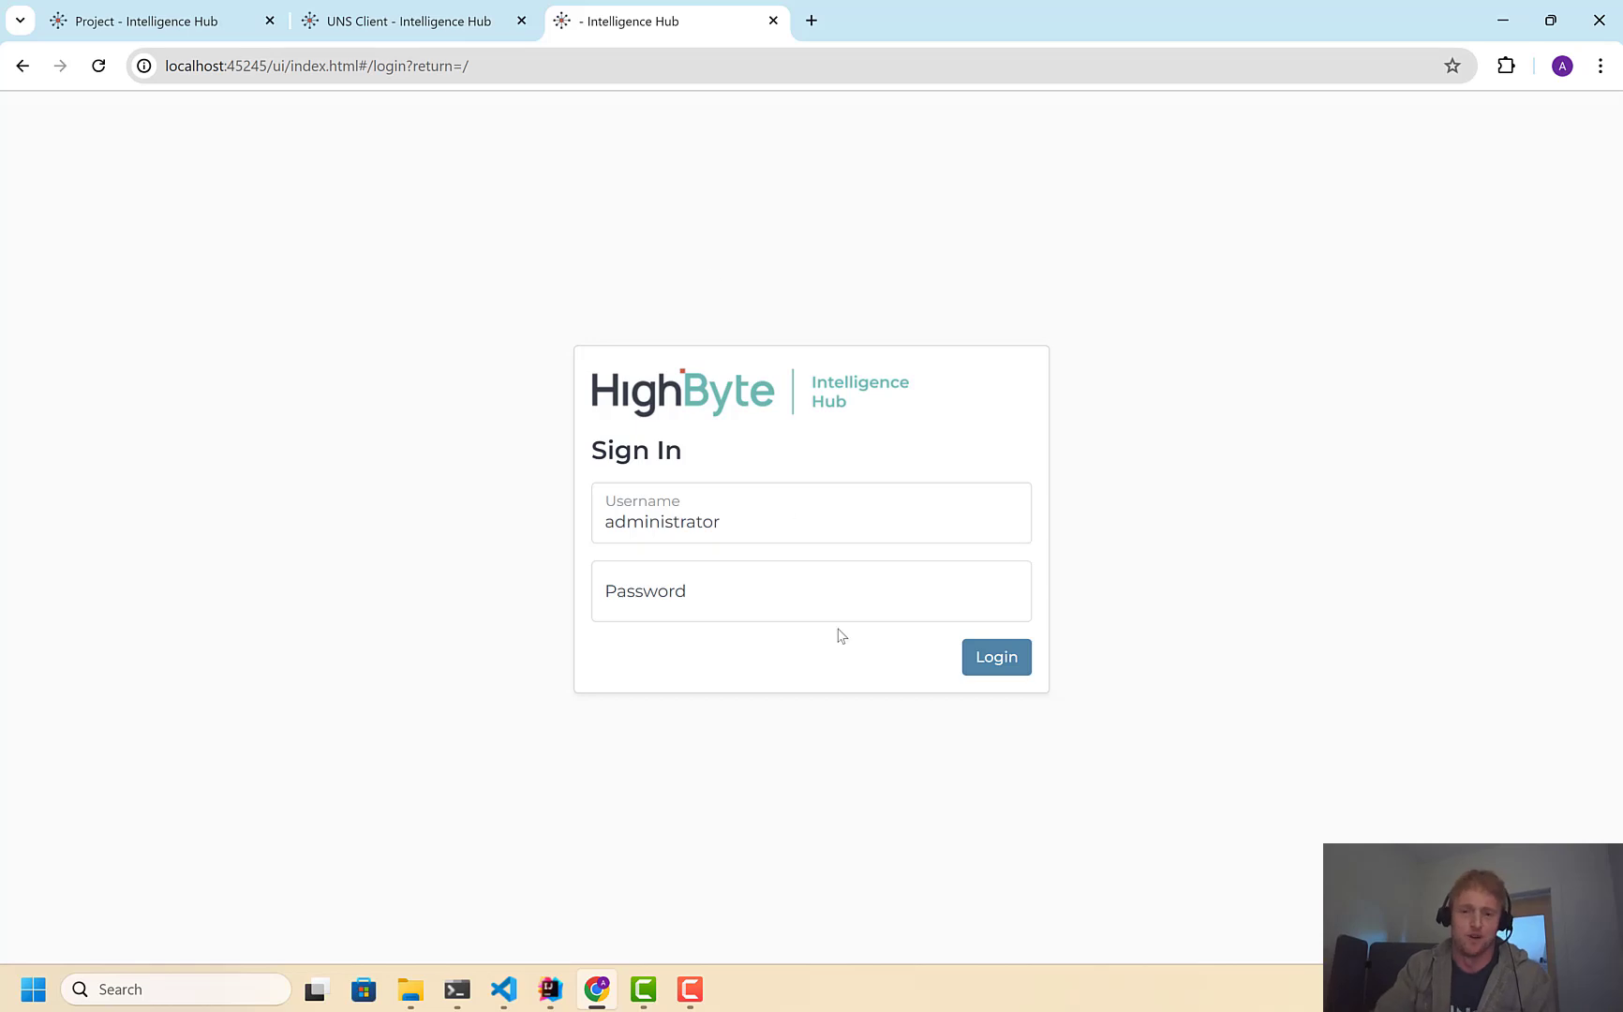
left_click(987, 662)
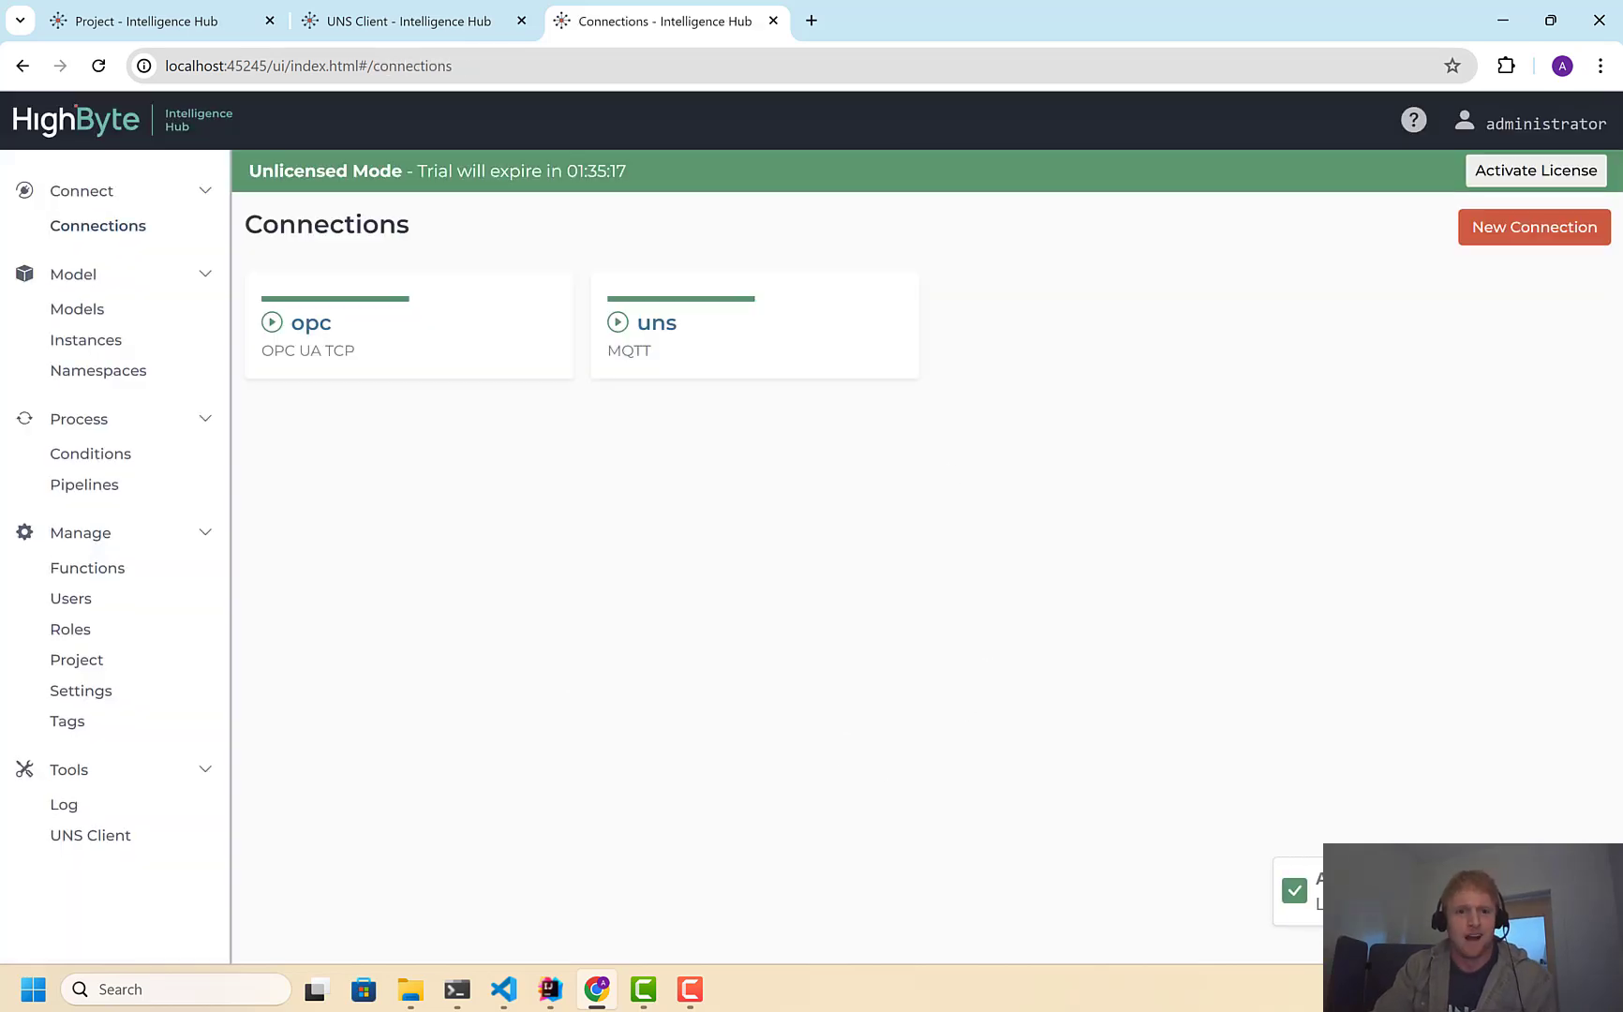
left_click(159, 19)
left_click(716, 23)
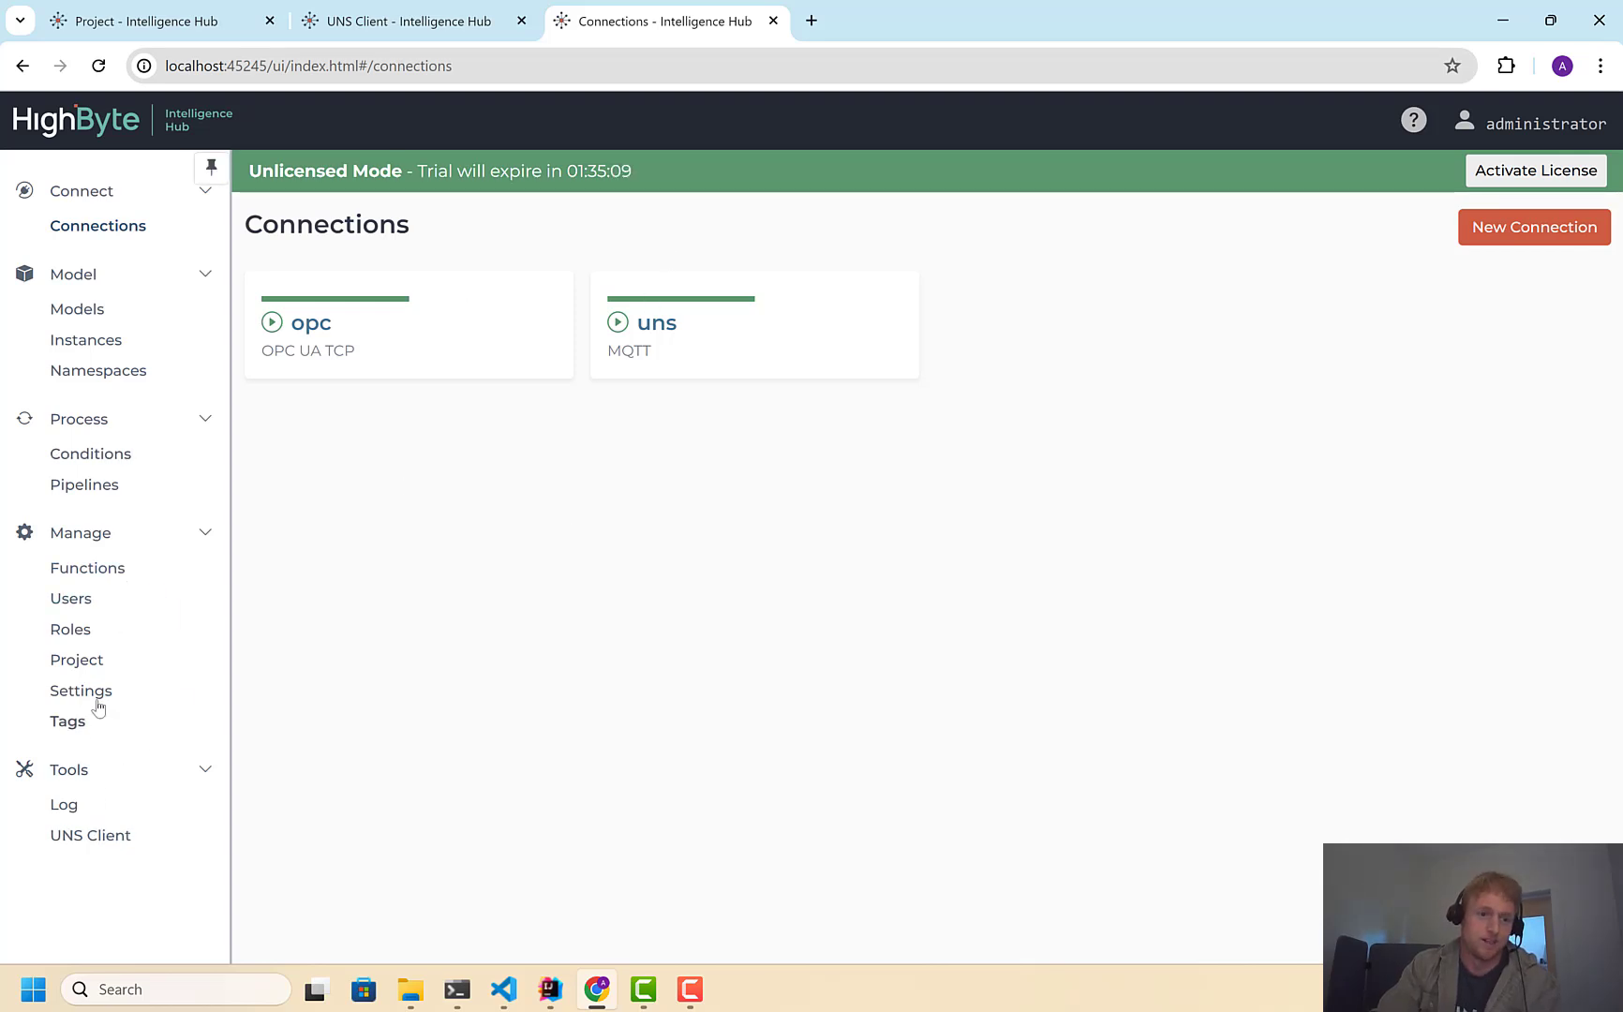
Import the copied JSON into the second hub as a full project
left_click(75, 659)
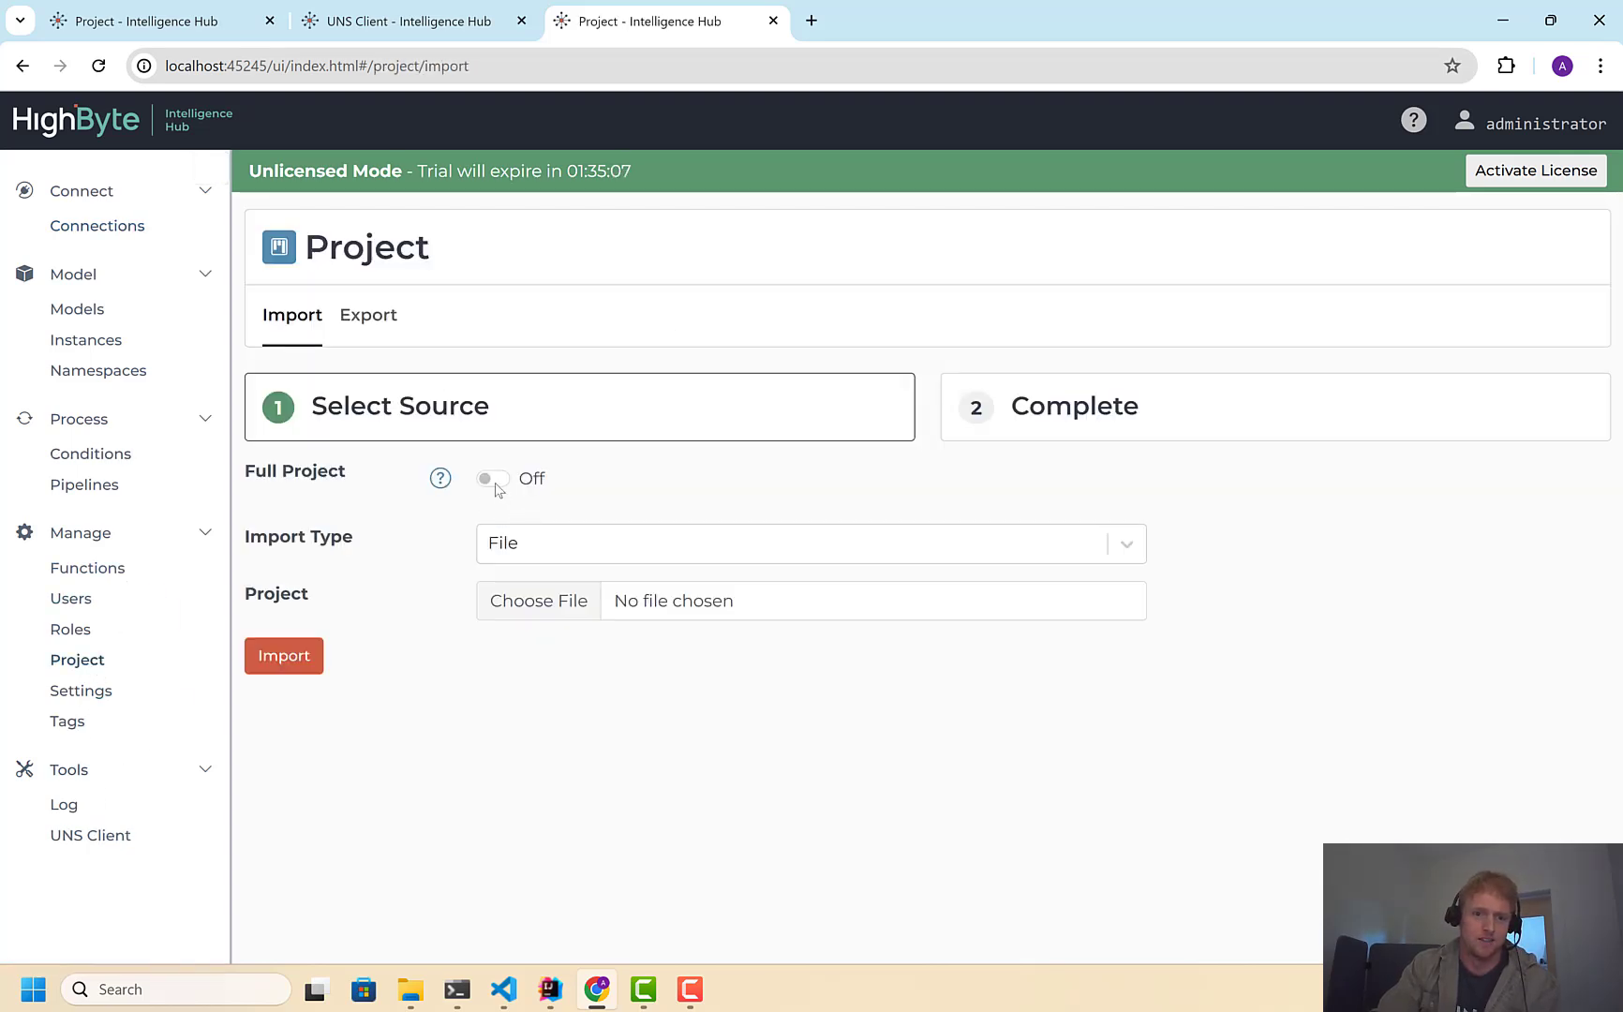
left_click(492, 479)
left_click(536, 553)
left_click(539, 635)
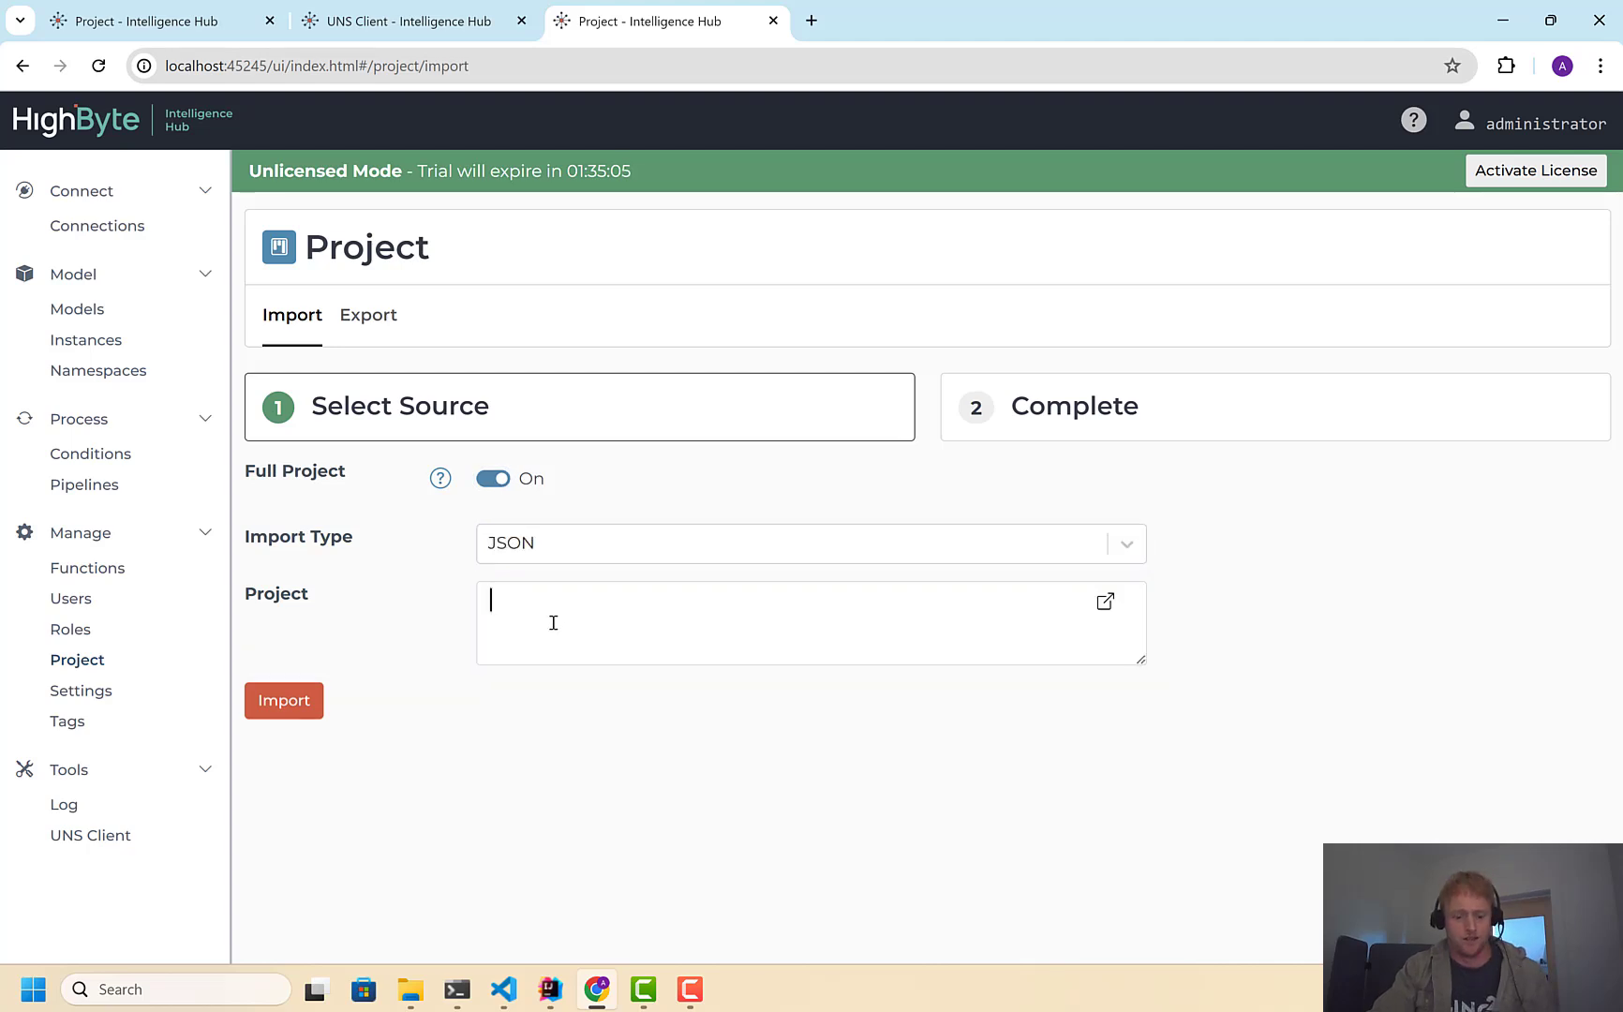
key("ctrl+v")
left_click(315, 707)
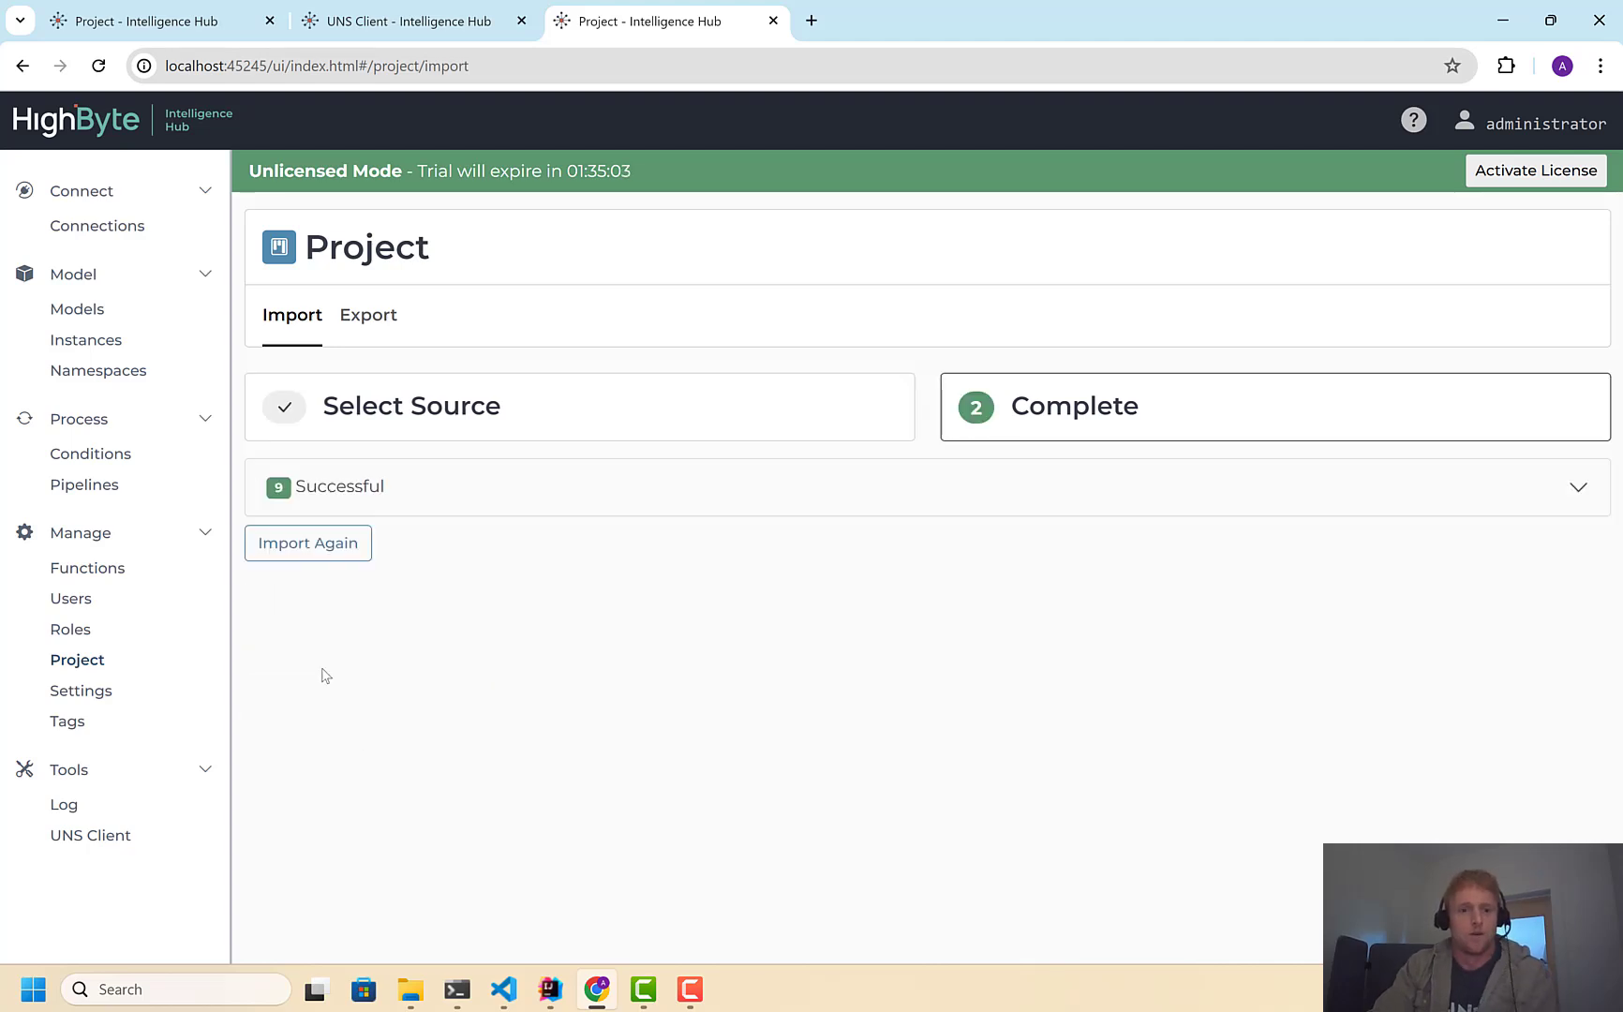
Expand the import results and review the listed items
left_click(328, 505)
scroll(507, 748, "down", 2)
scroll(375, 562, "up", 2)
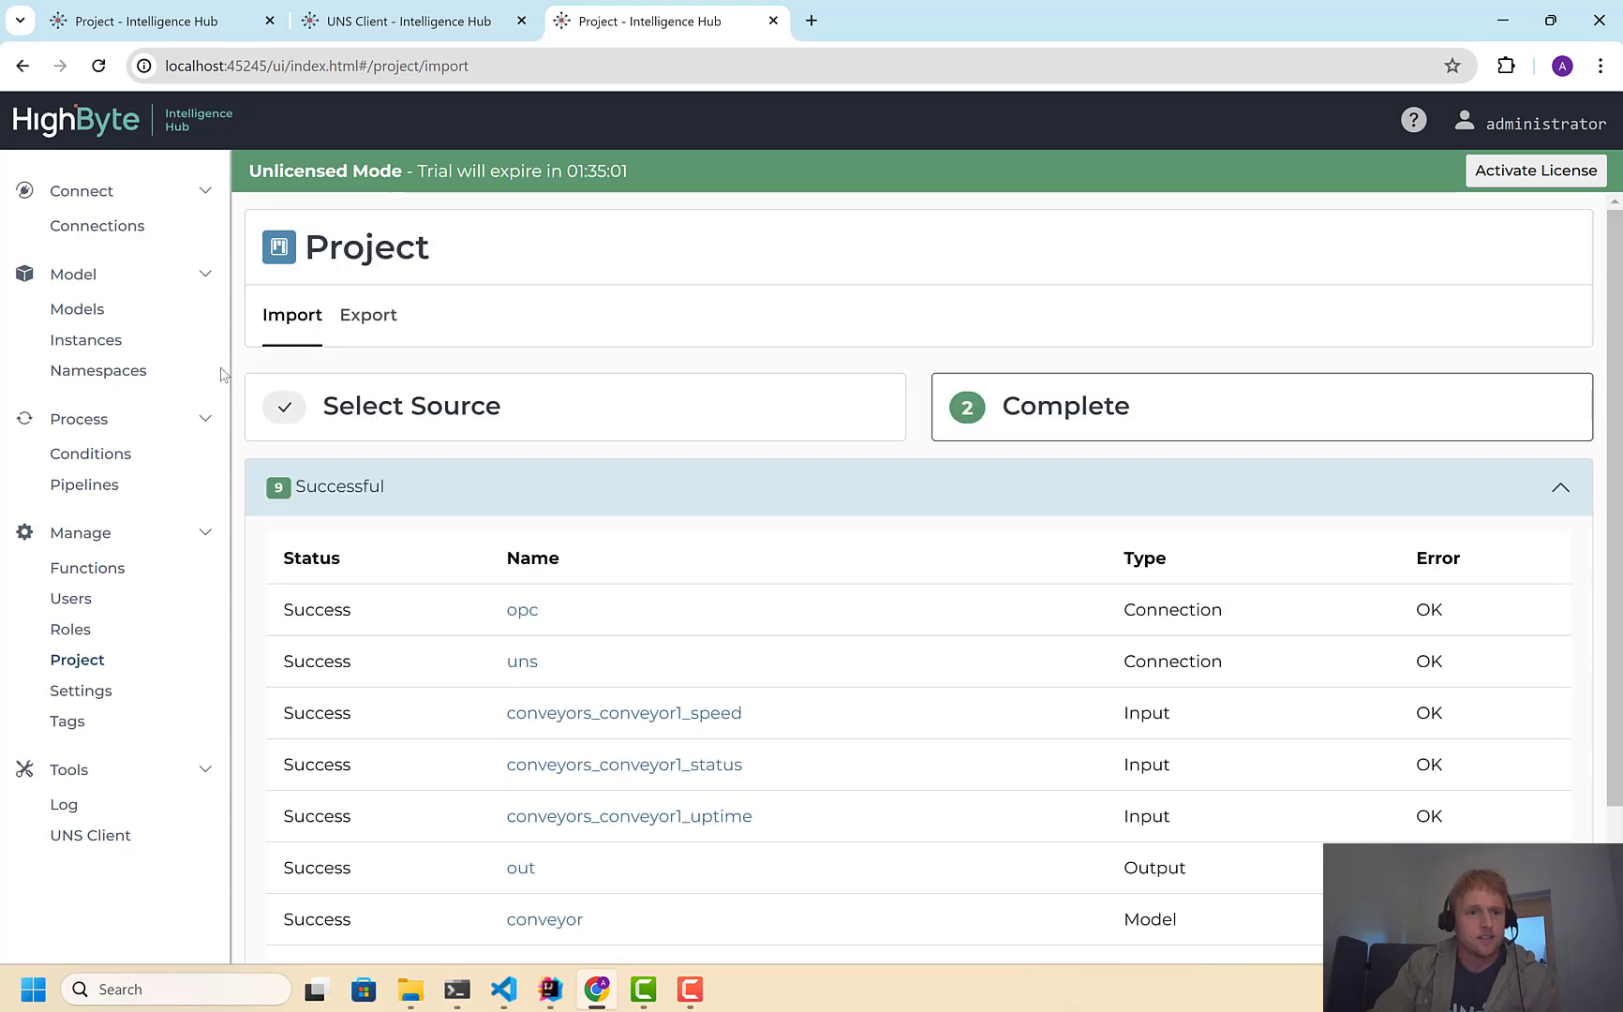
View the imported connections and check the MQTT broker endpoint in the hub's settings
left_click(109, 230)
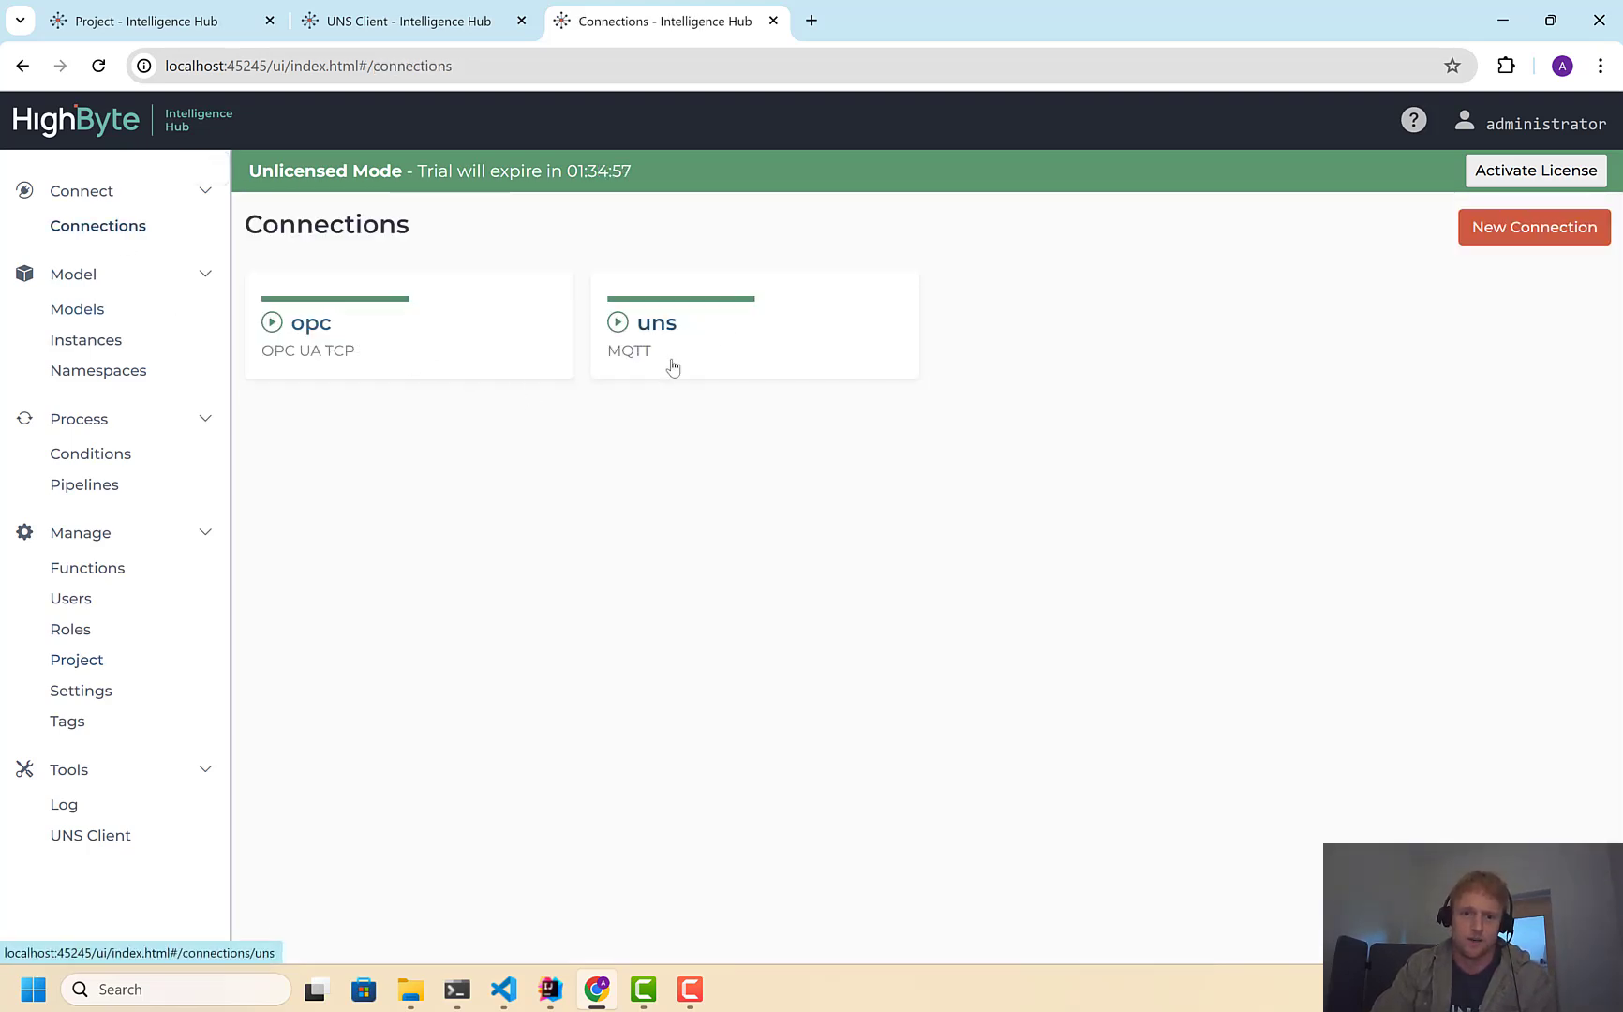
left_click(81, 691)
scroll(281, 698, "down", 6)
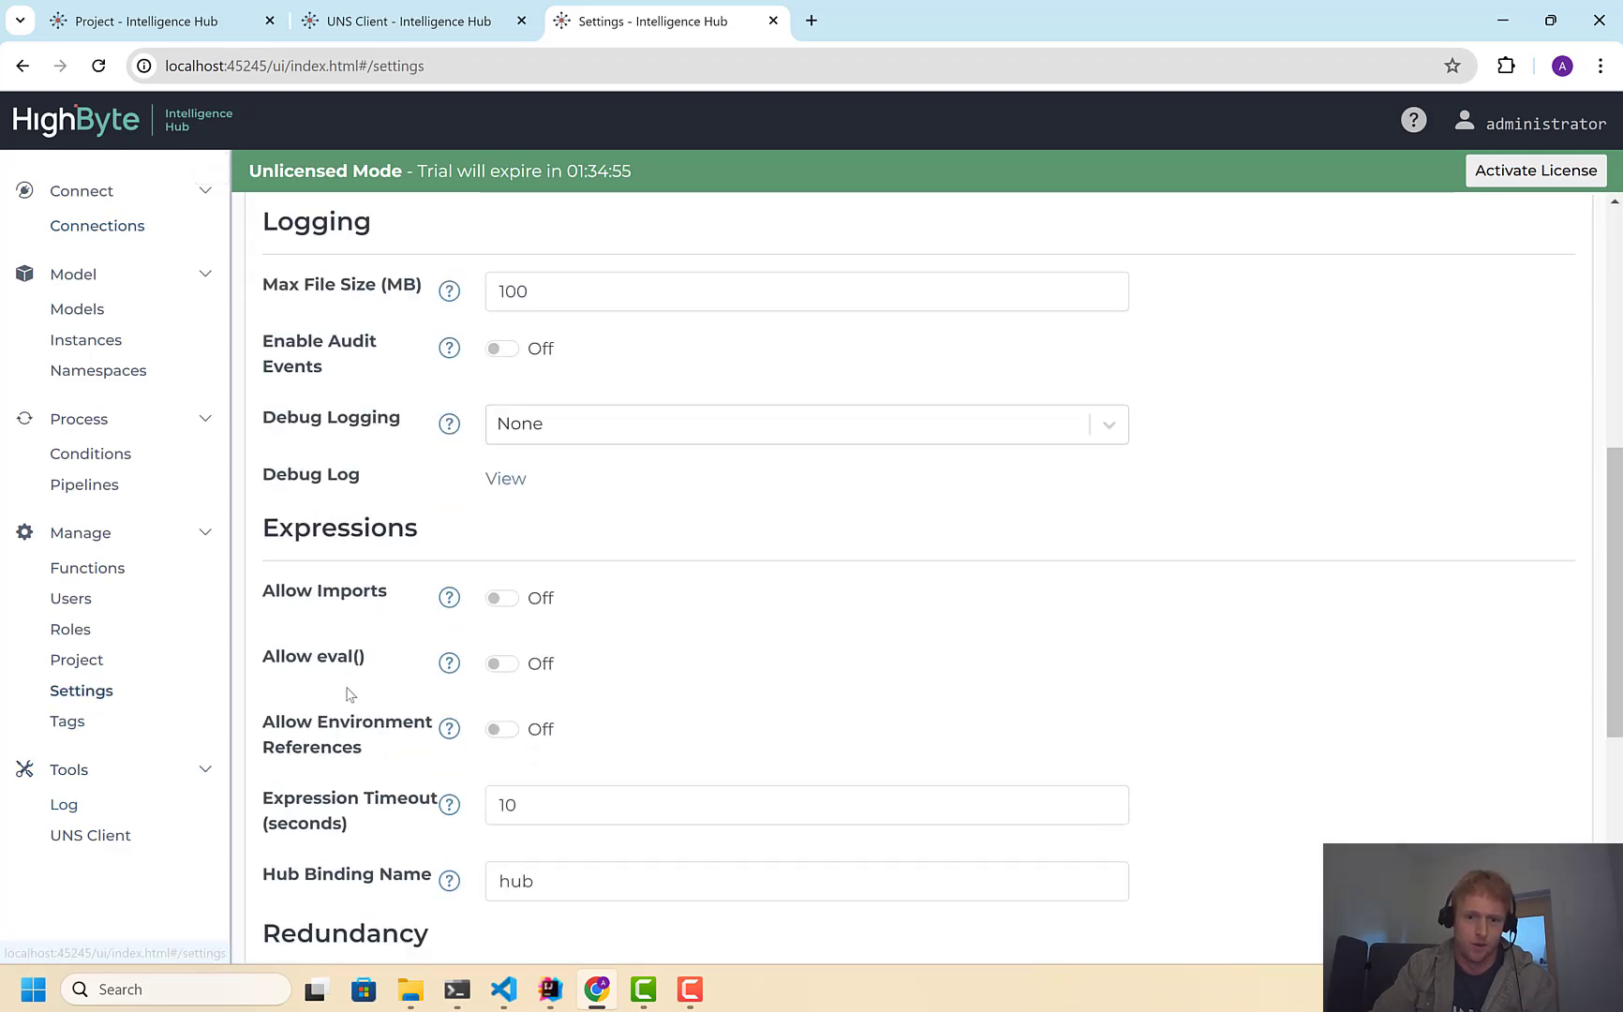
scroll(347, 694, "down", 5)
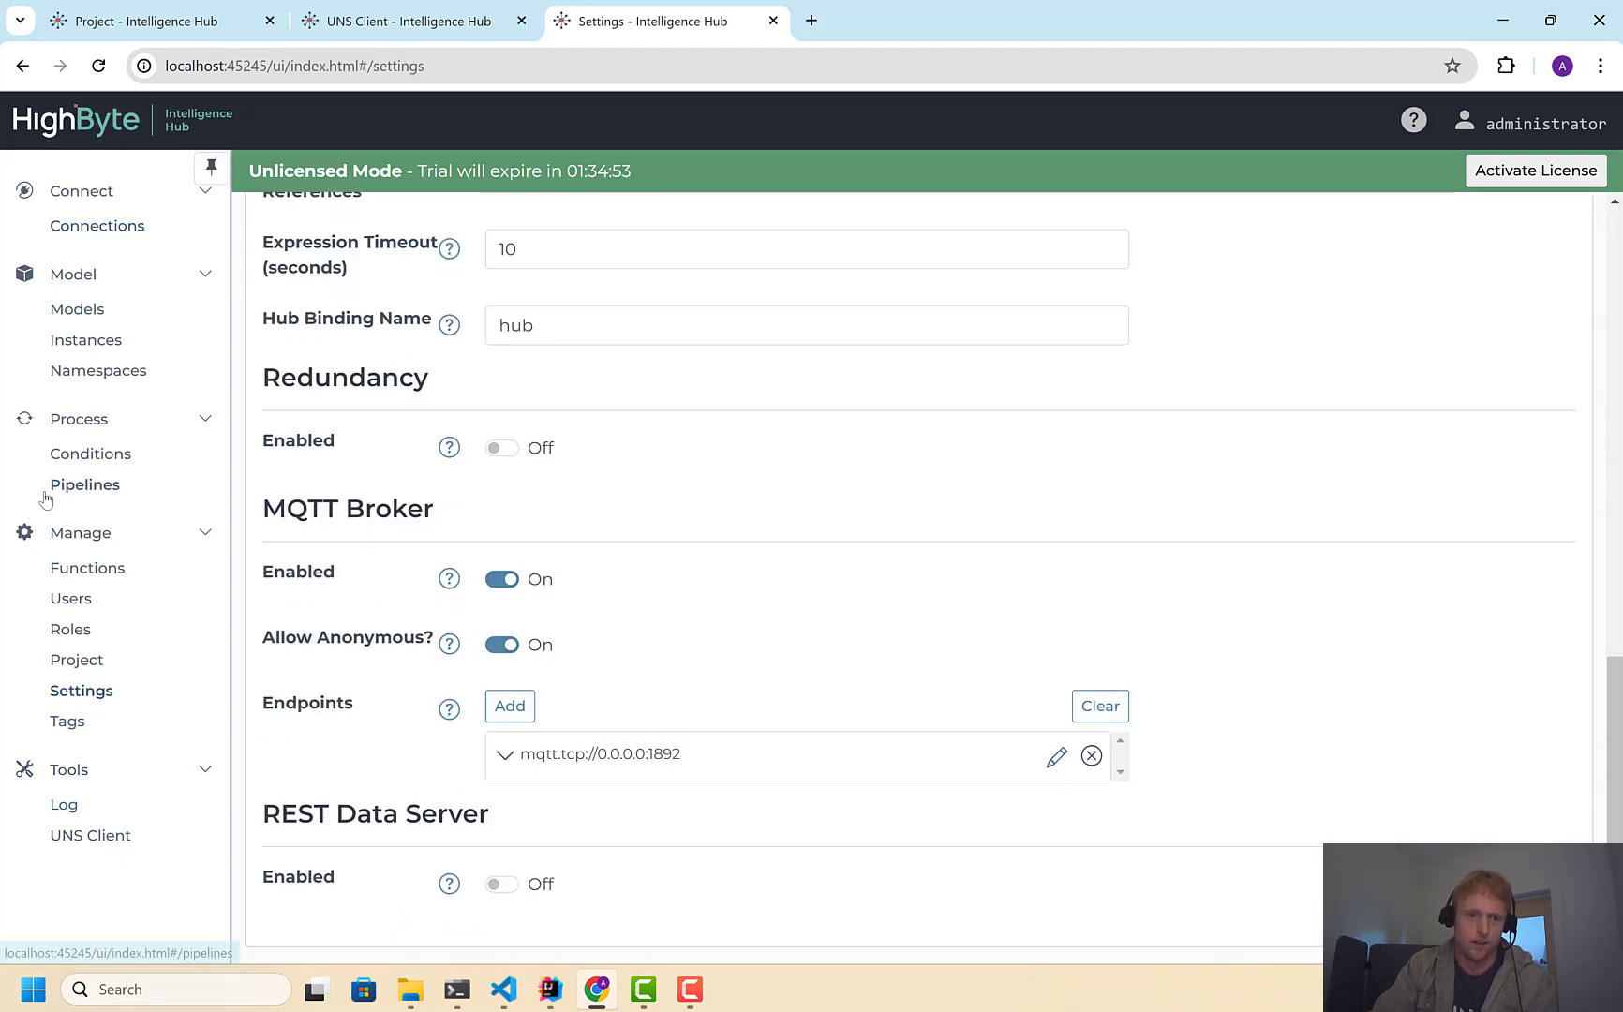
Set the uns connection's port to 1892 and save the connection
left_click(103, 226)
left_click(735, 360)
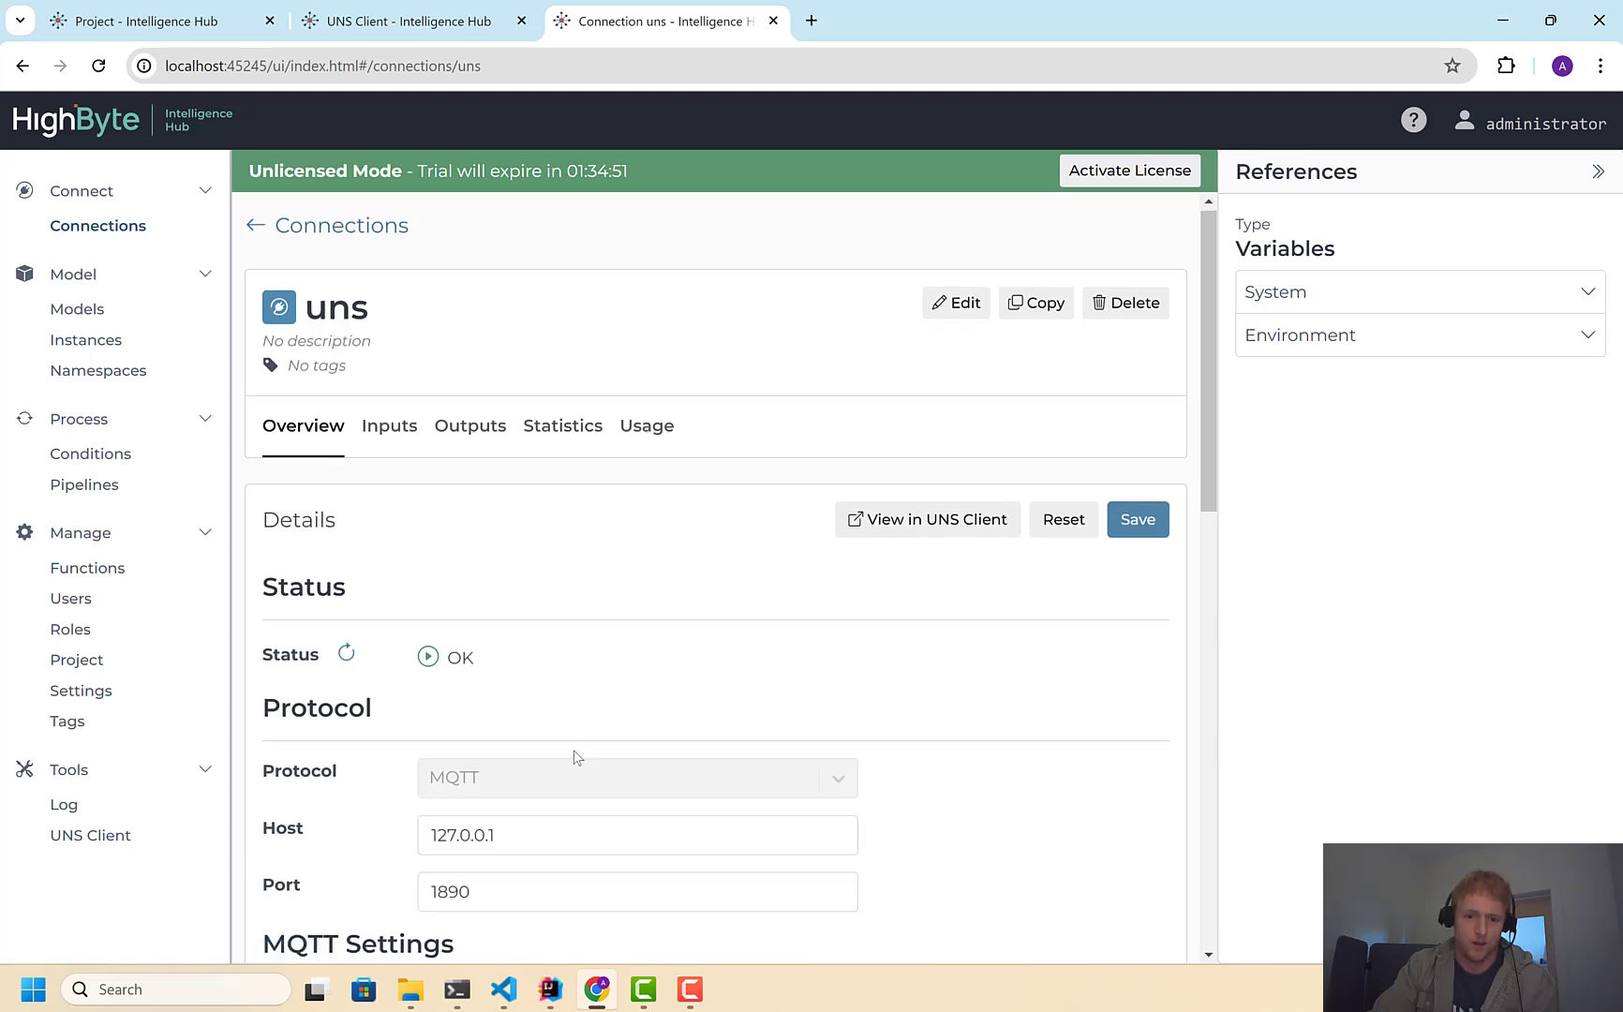
scroll(576, 757, "down", 4)
left_click(507, 475)
key("BackSpace")
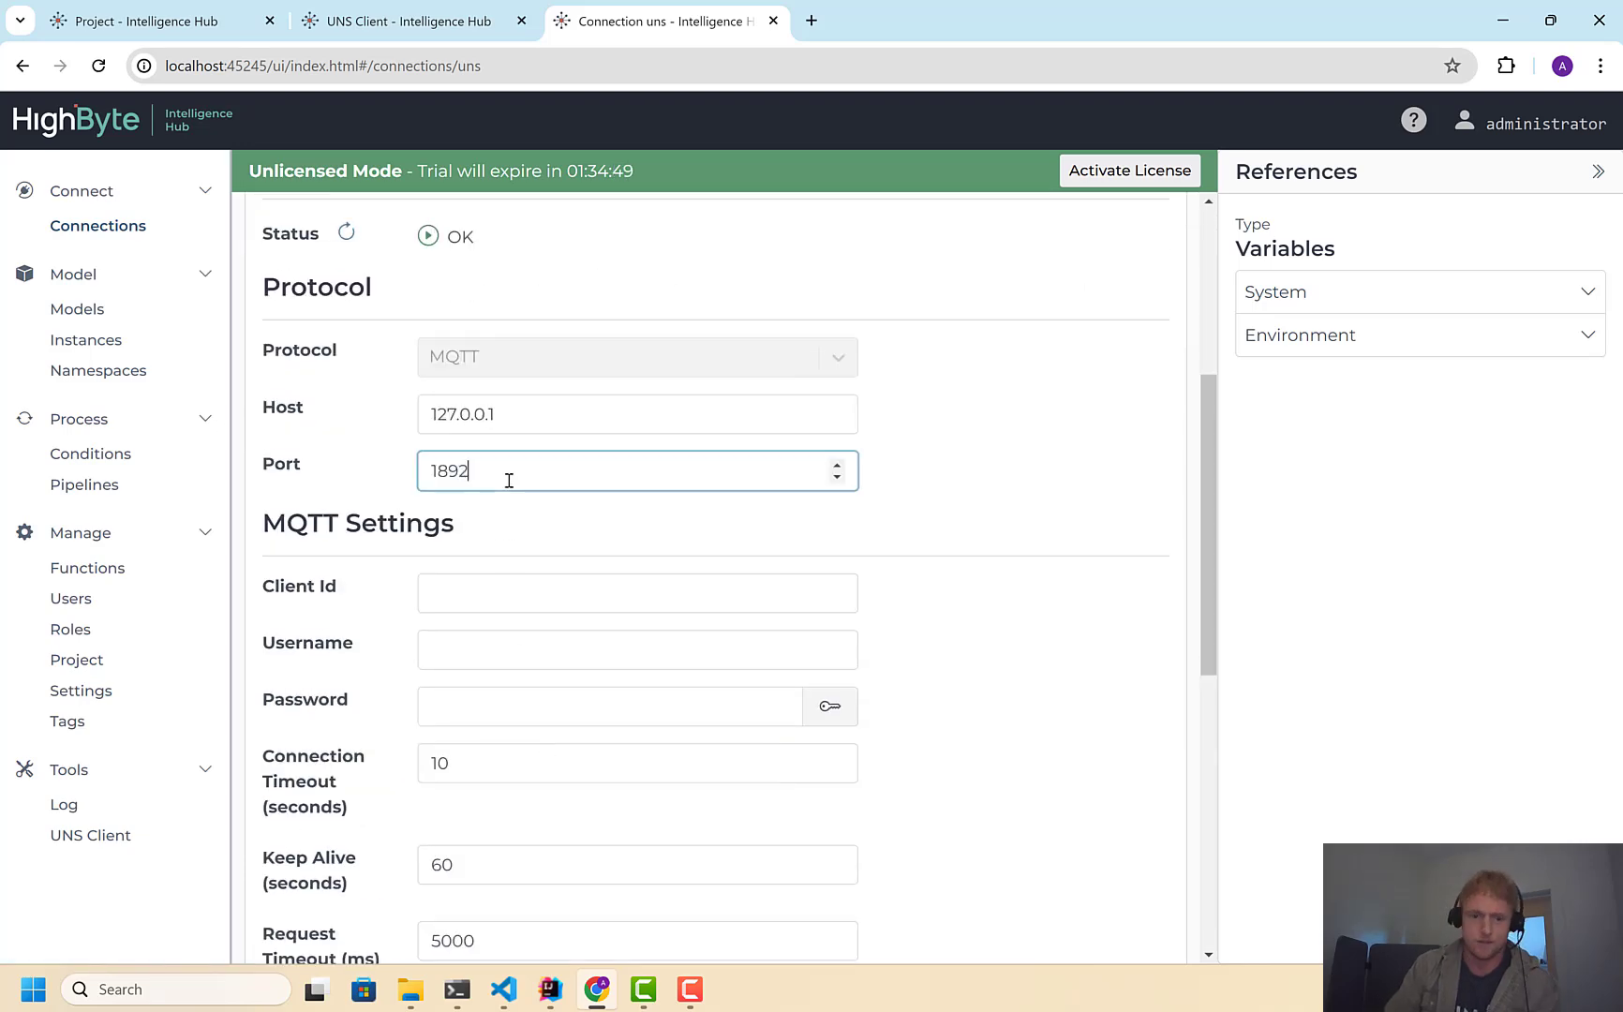
scroll(750, 547, "up", 5)
left_click(1137, 521)
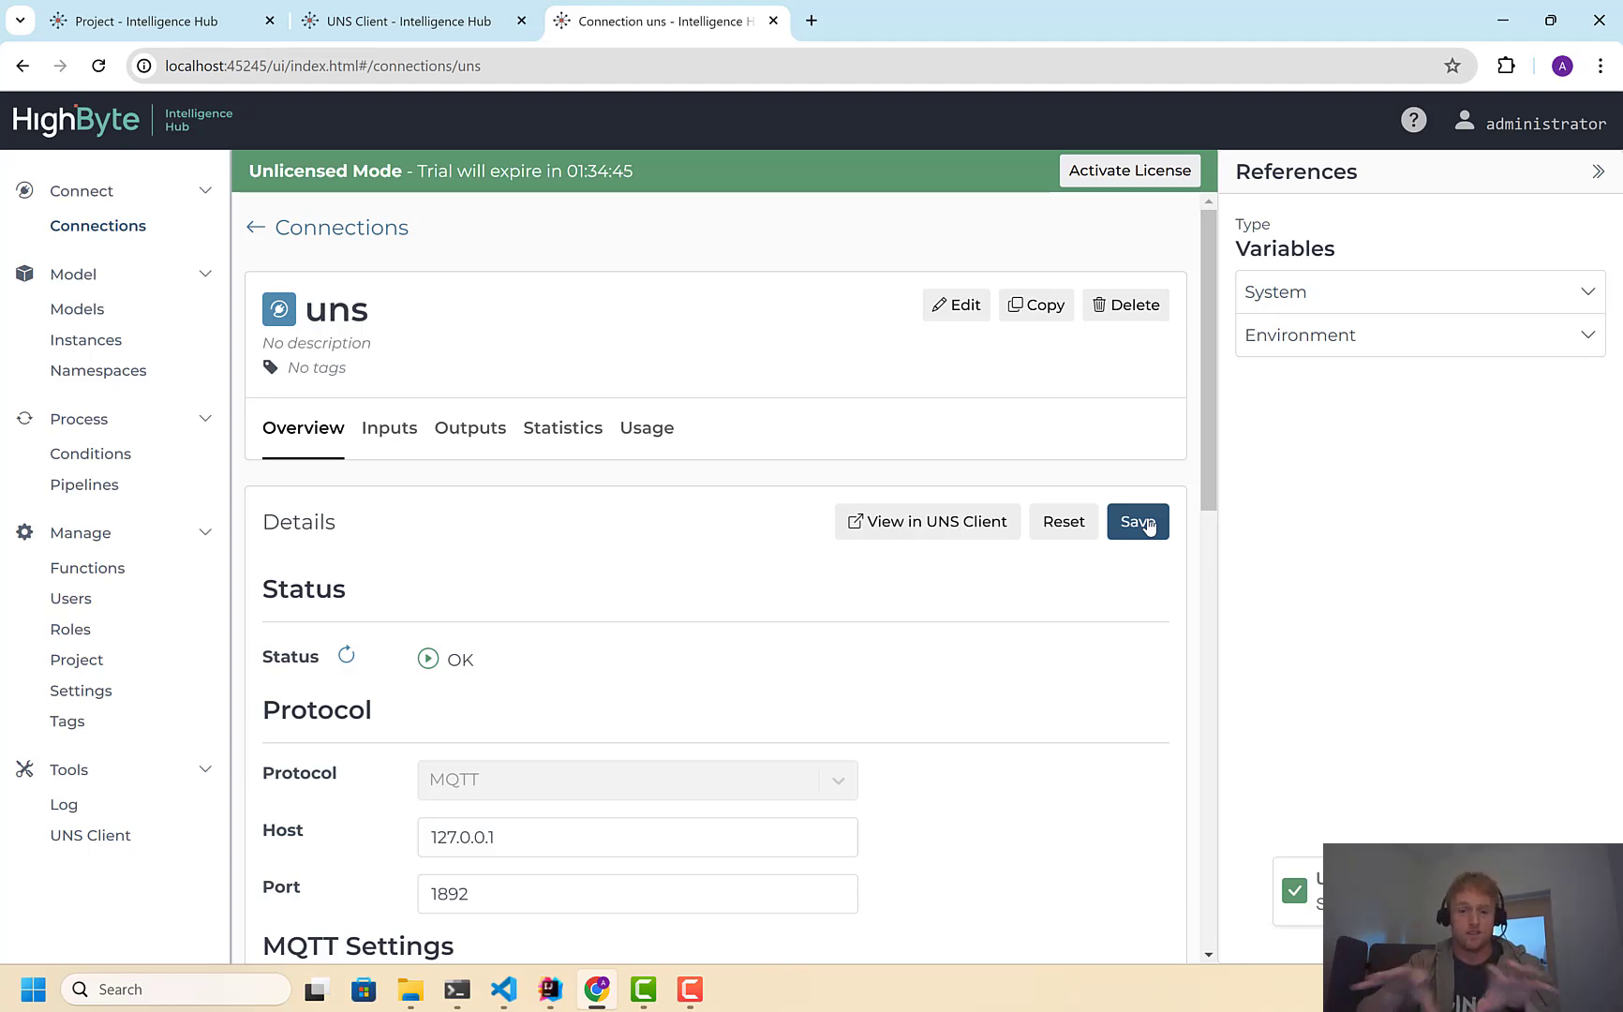
Review the imported models and instances in the second hub
left_click(143, 239)
left_click(101, 316)
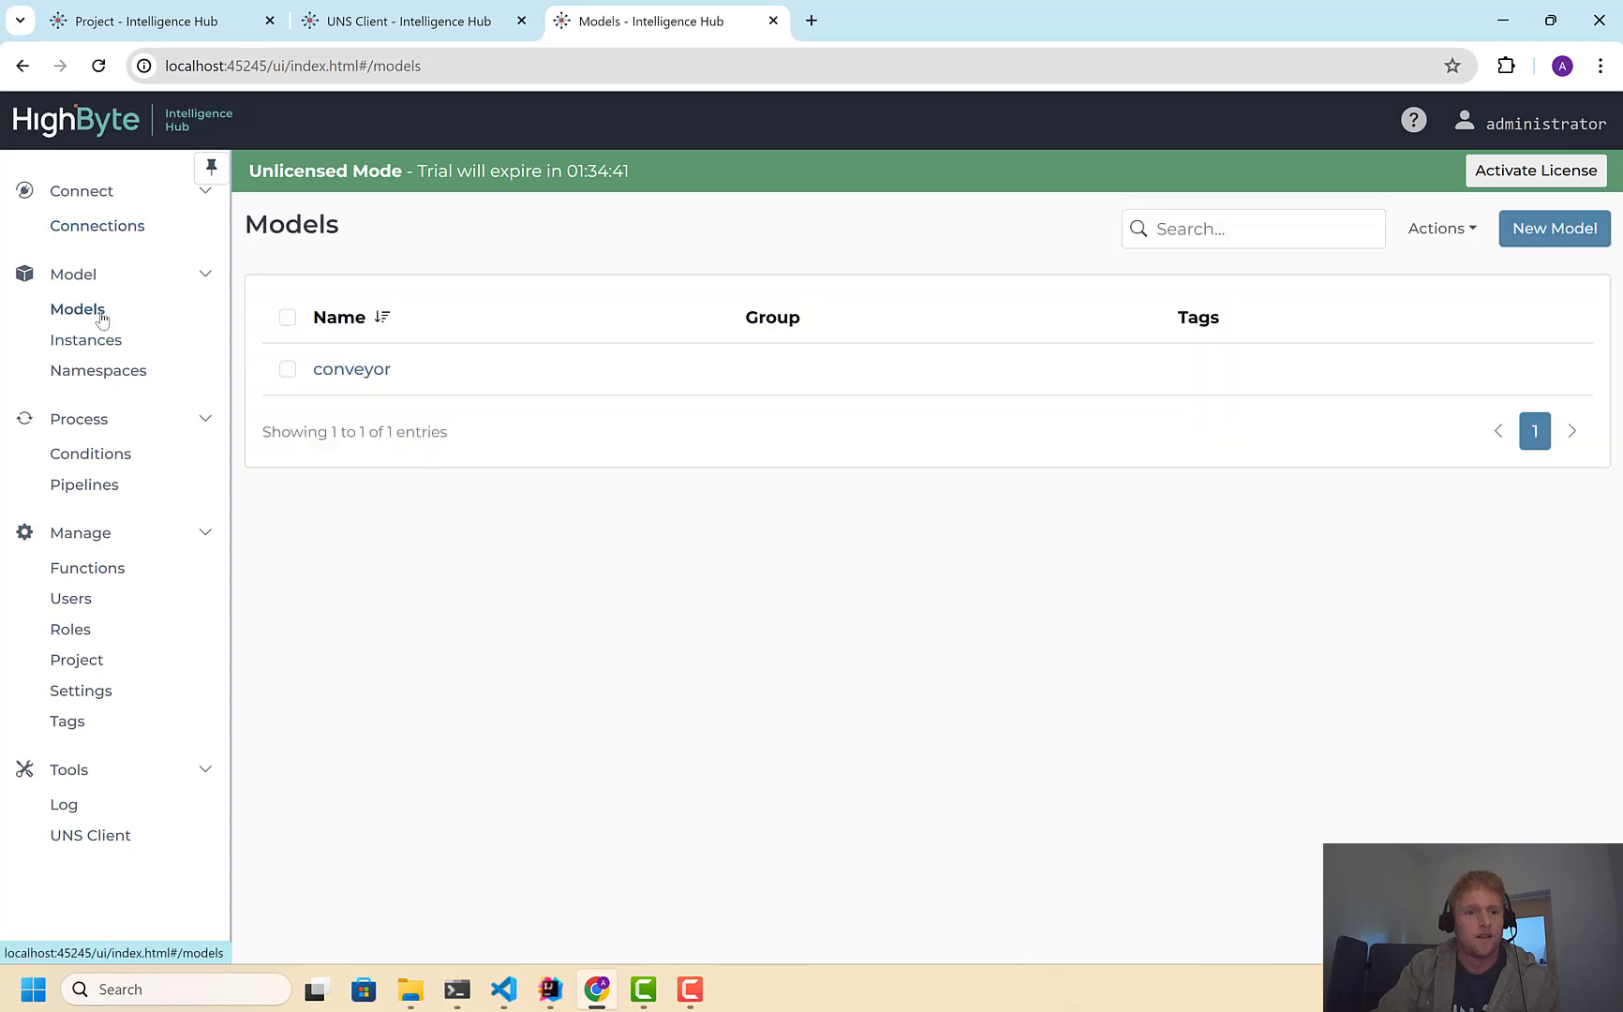
left_click(92, 341)
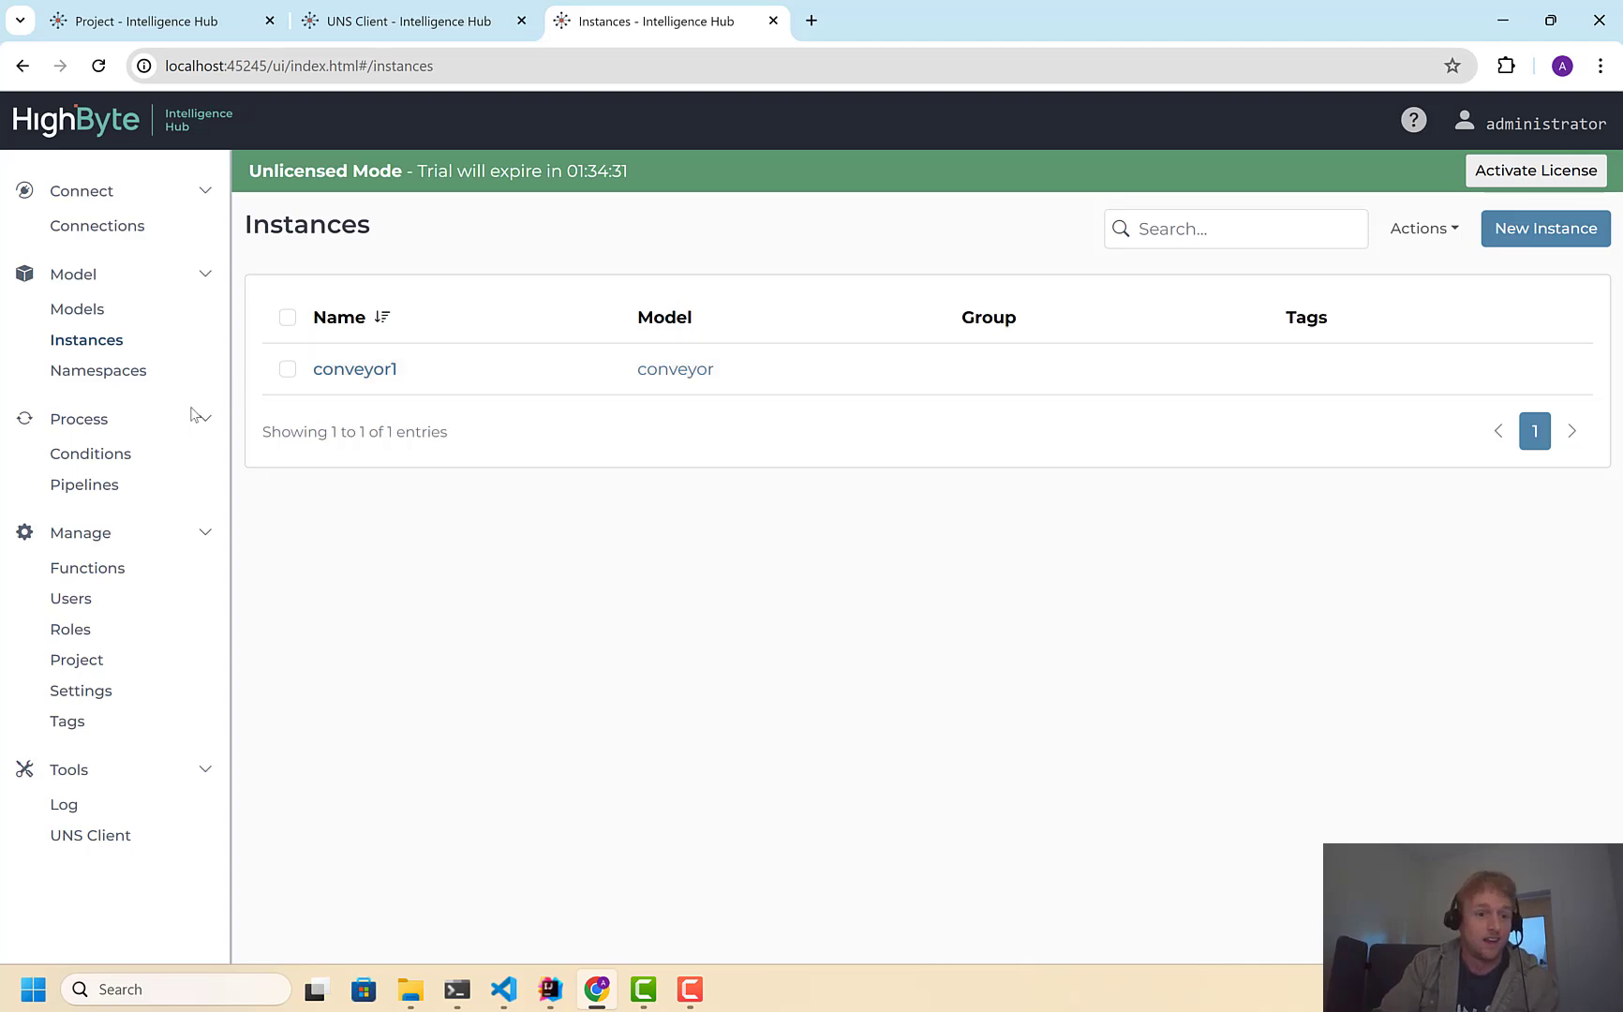
Open the toUNS pipeline and examine its trigger and stages in the diagram
left_click(77, 488)
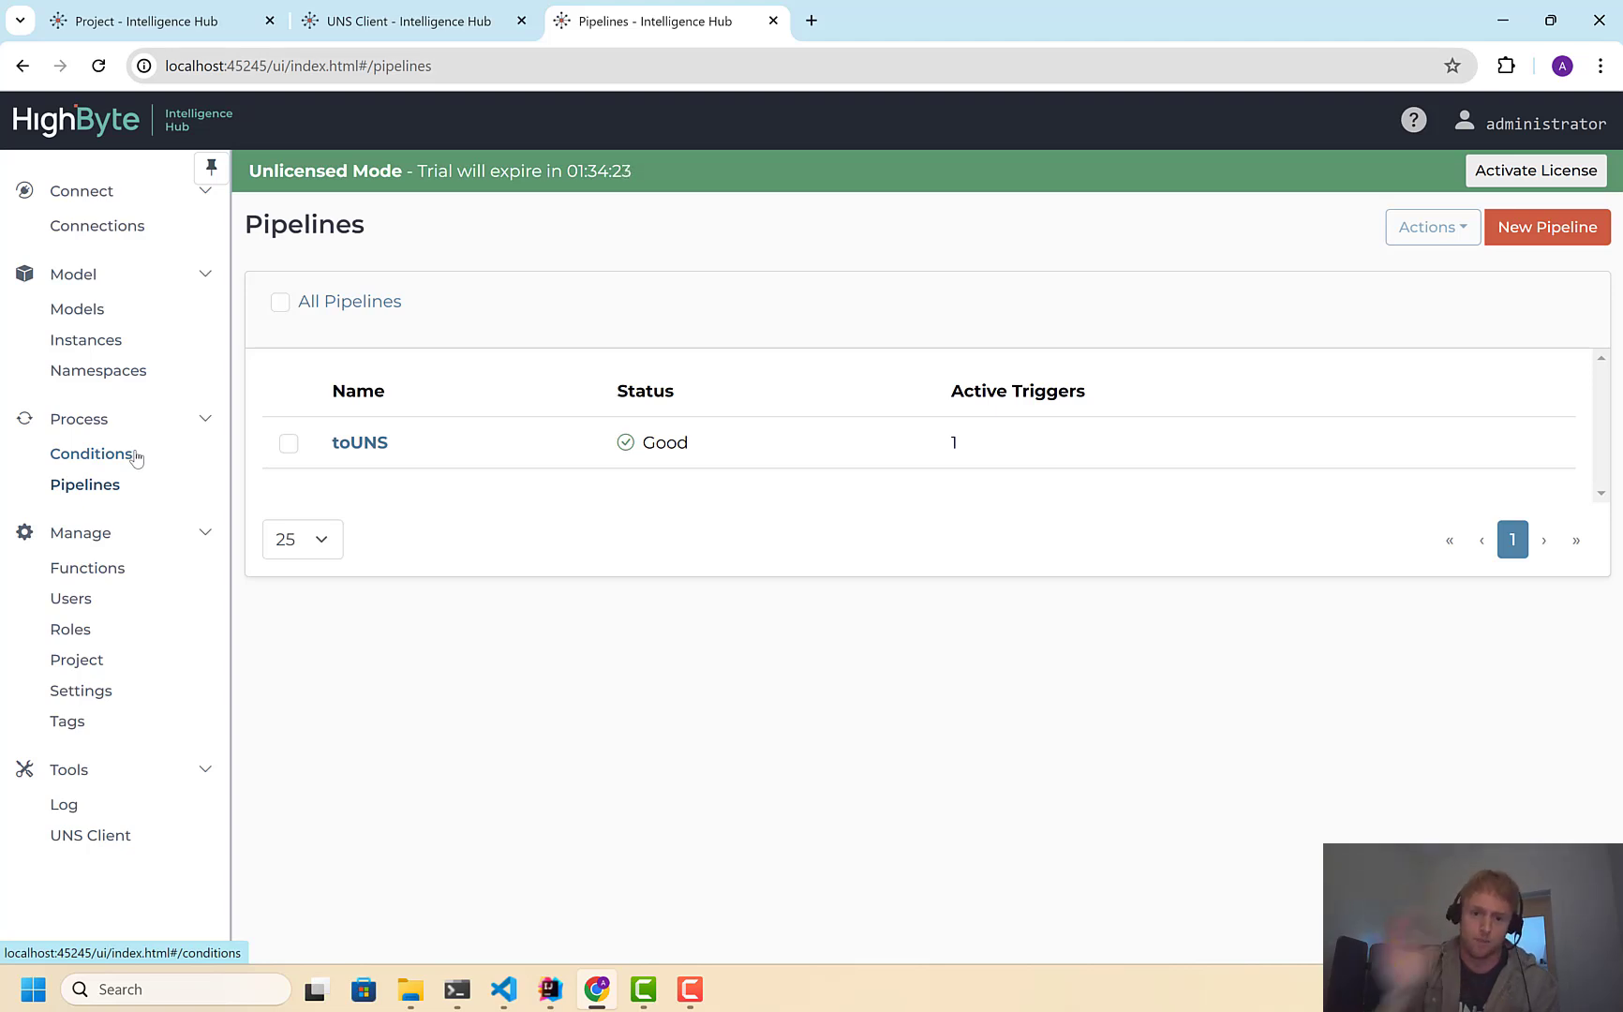
left_click(371, 448)
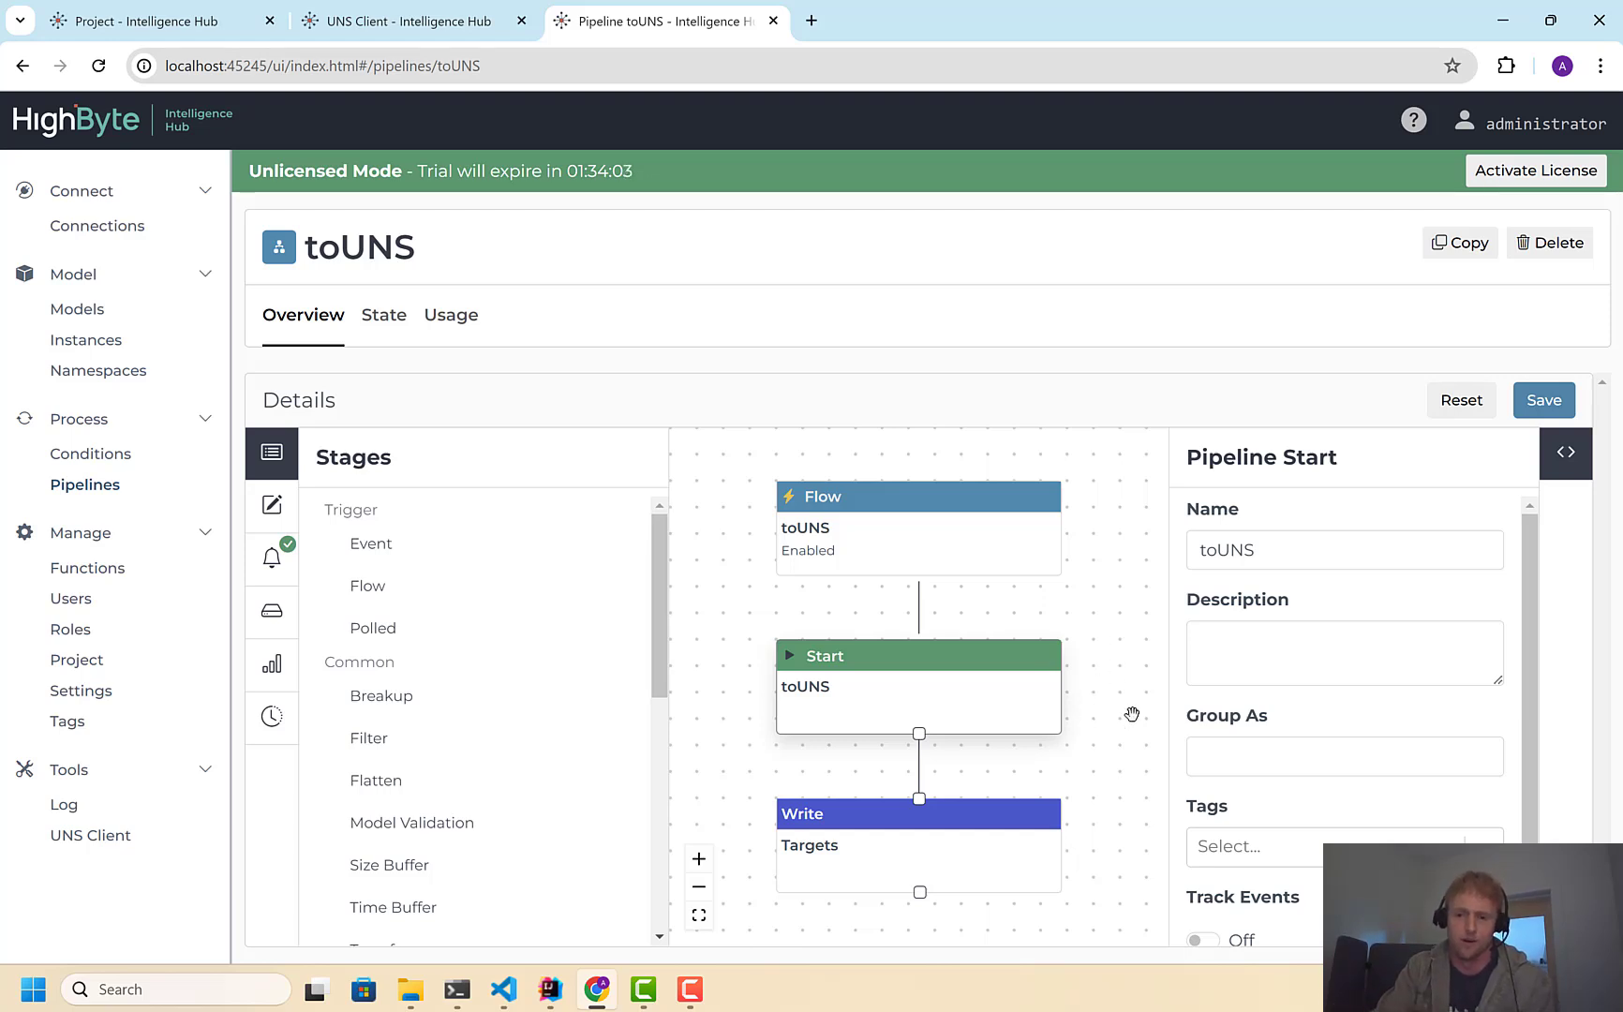
left_click_drag(1131, 725, 1112, 706)
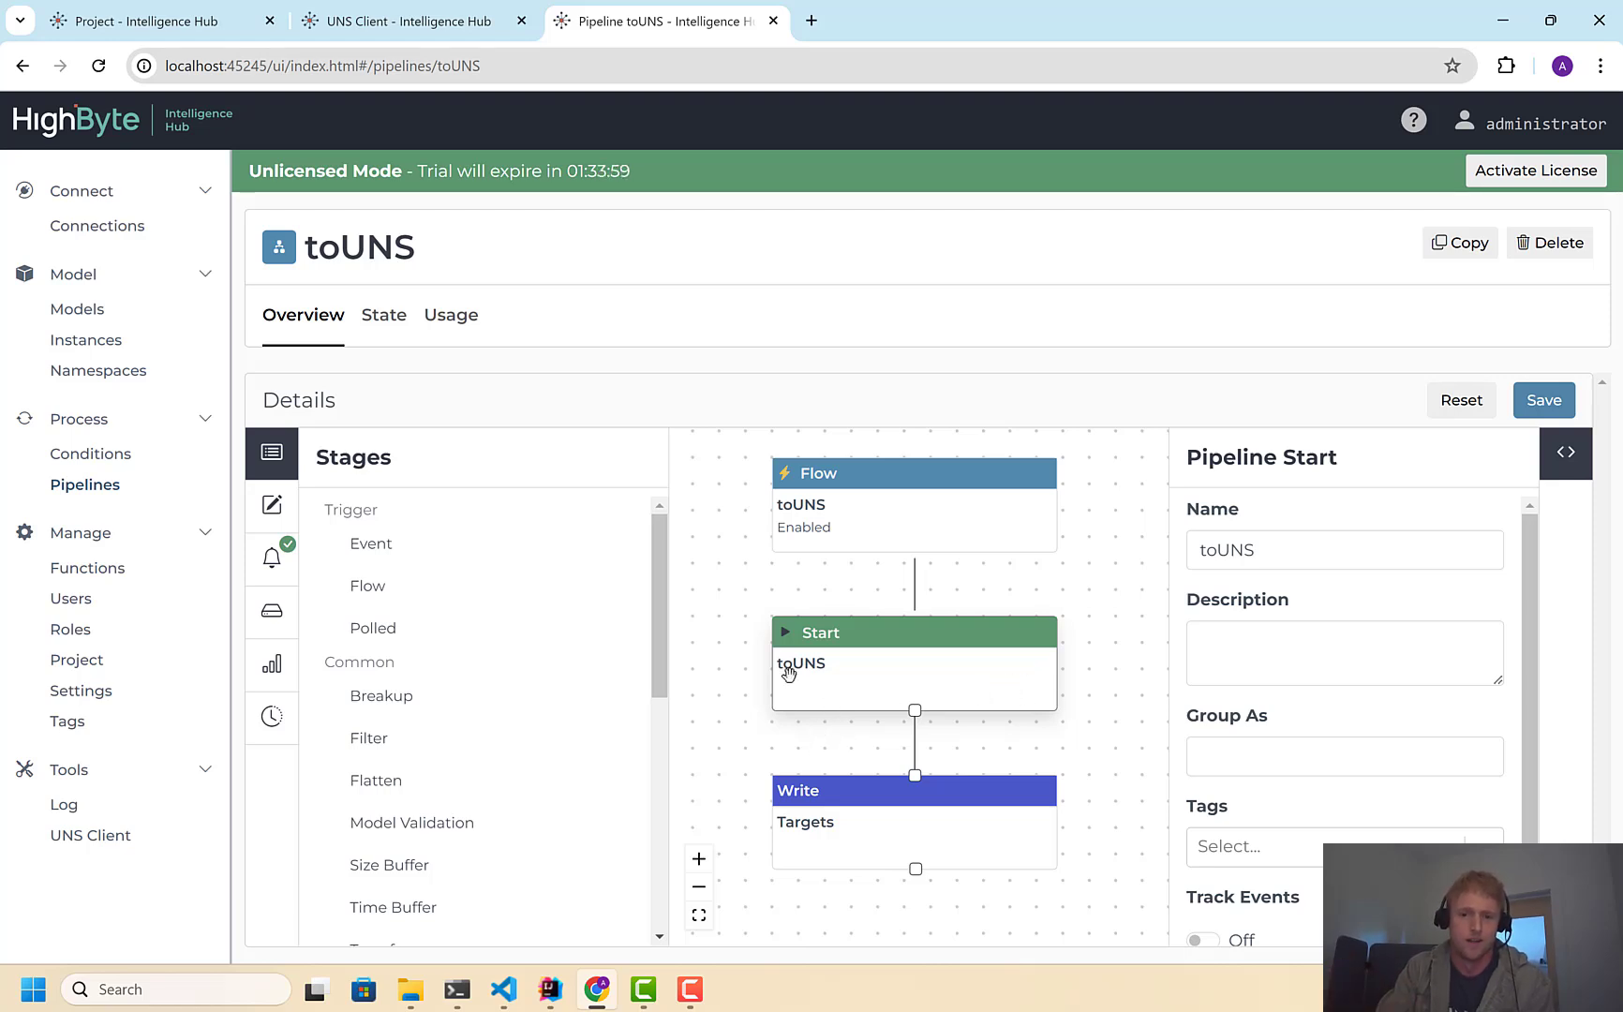
Review the Flow trigger's settings in the toUNS pipeline, including its references, execution type, interval, mode and publish options
left_click_drag(707, 572, 700, 587)
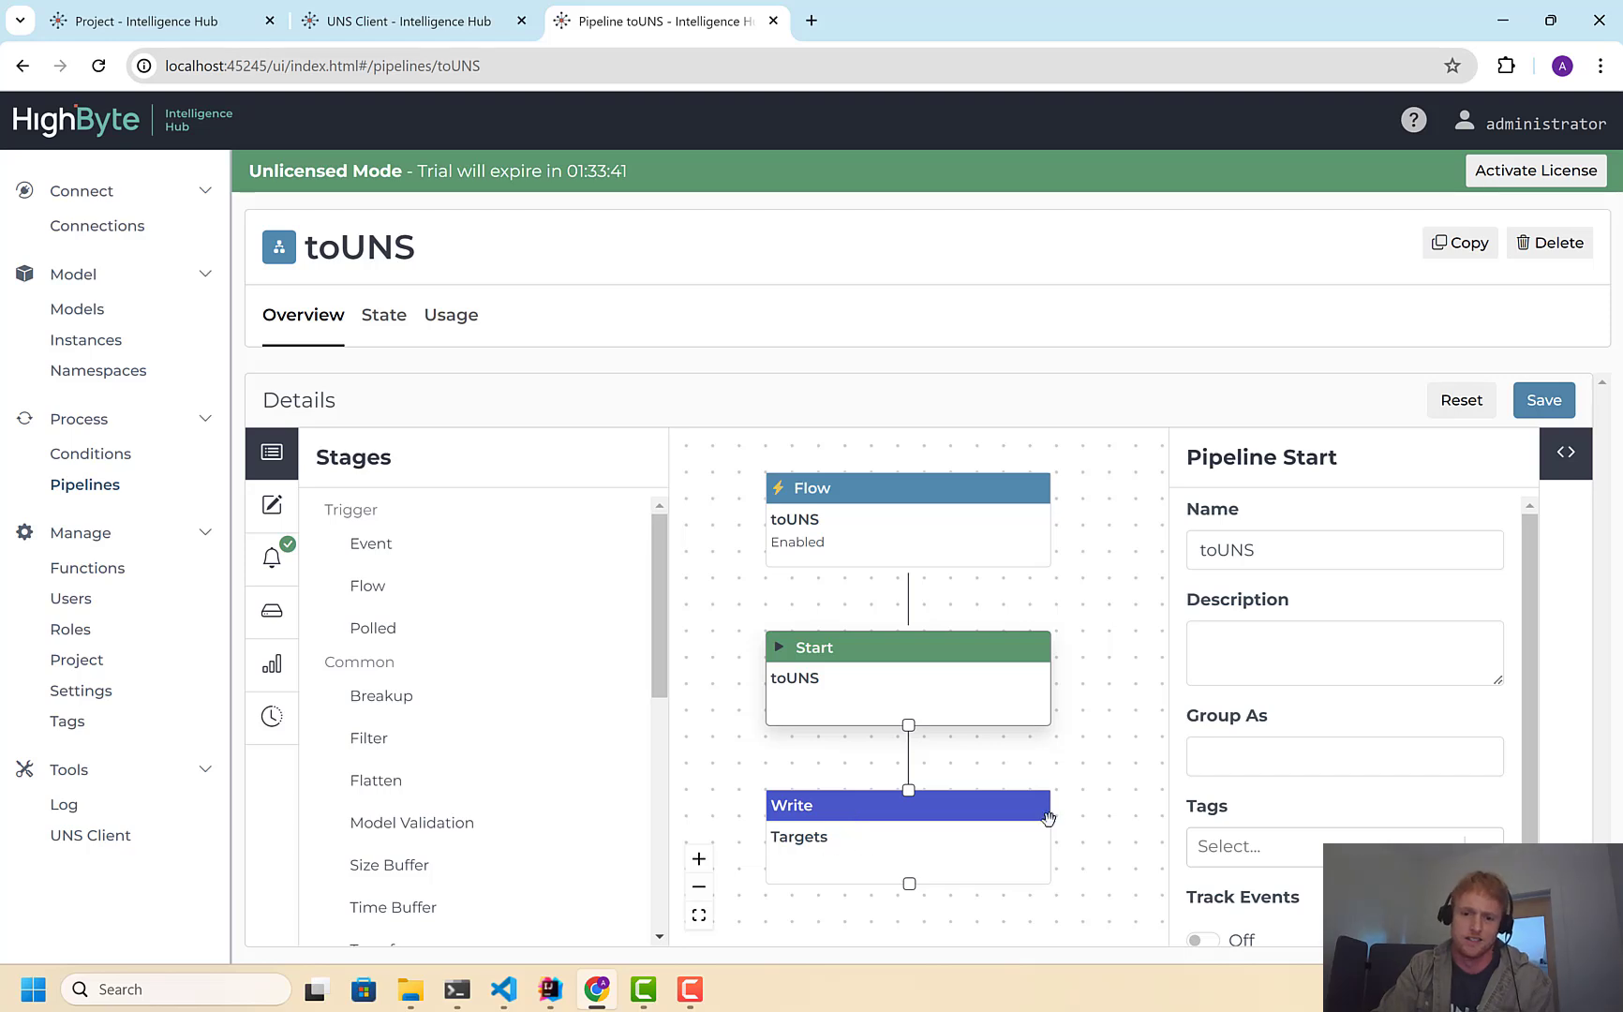
scroll(1106, 769, "down", 3)
scroll(928, 806, "down", 1)
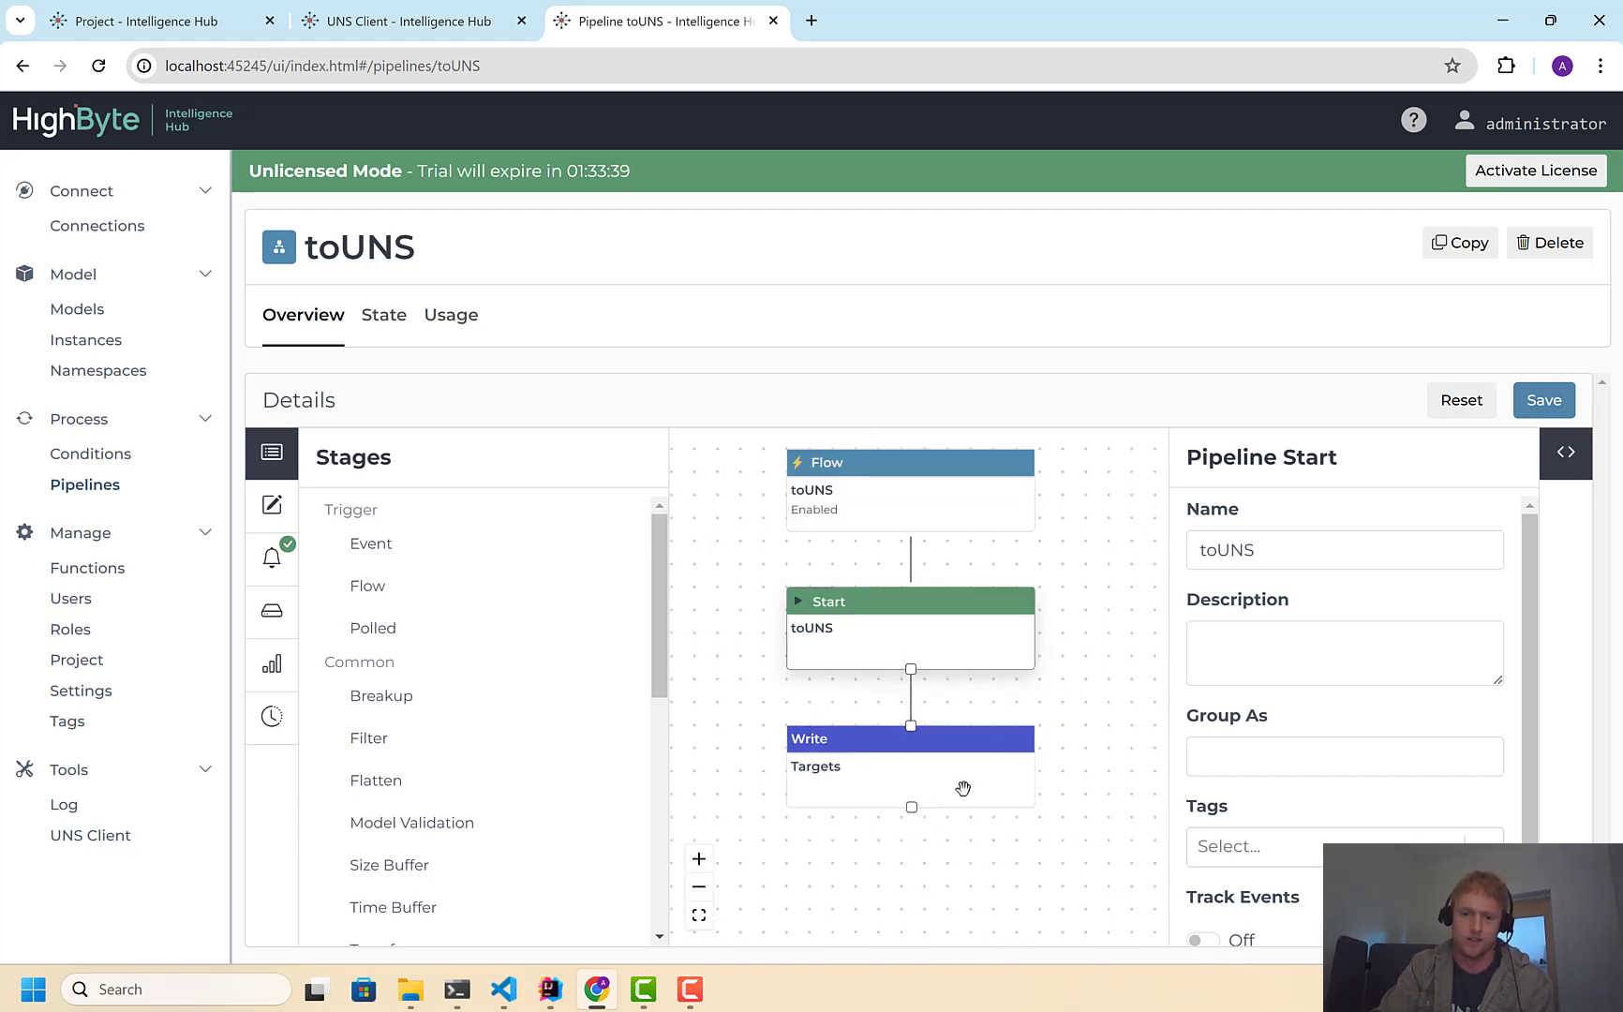
left_click(917, 539)
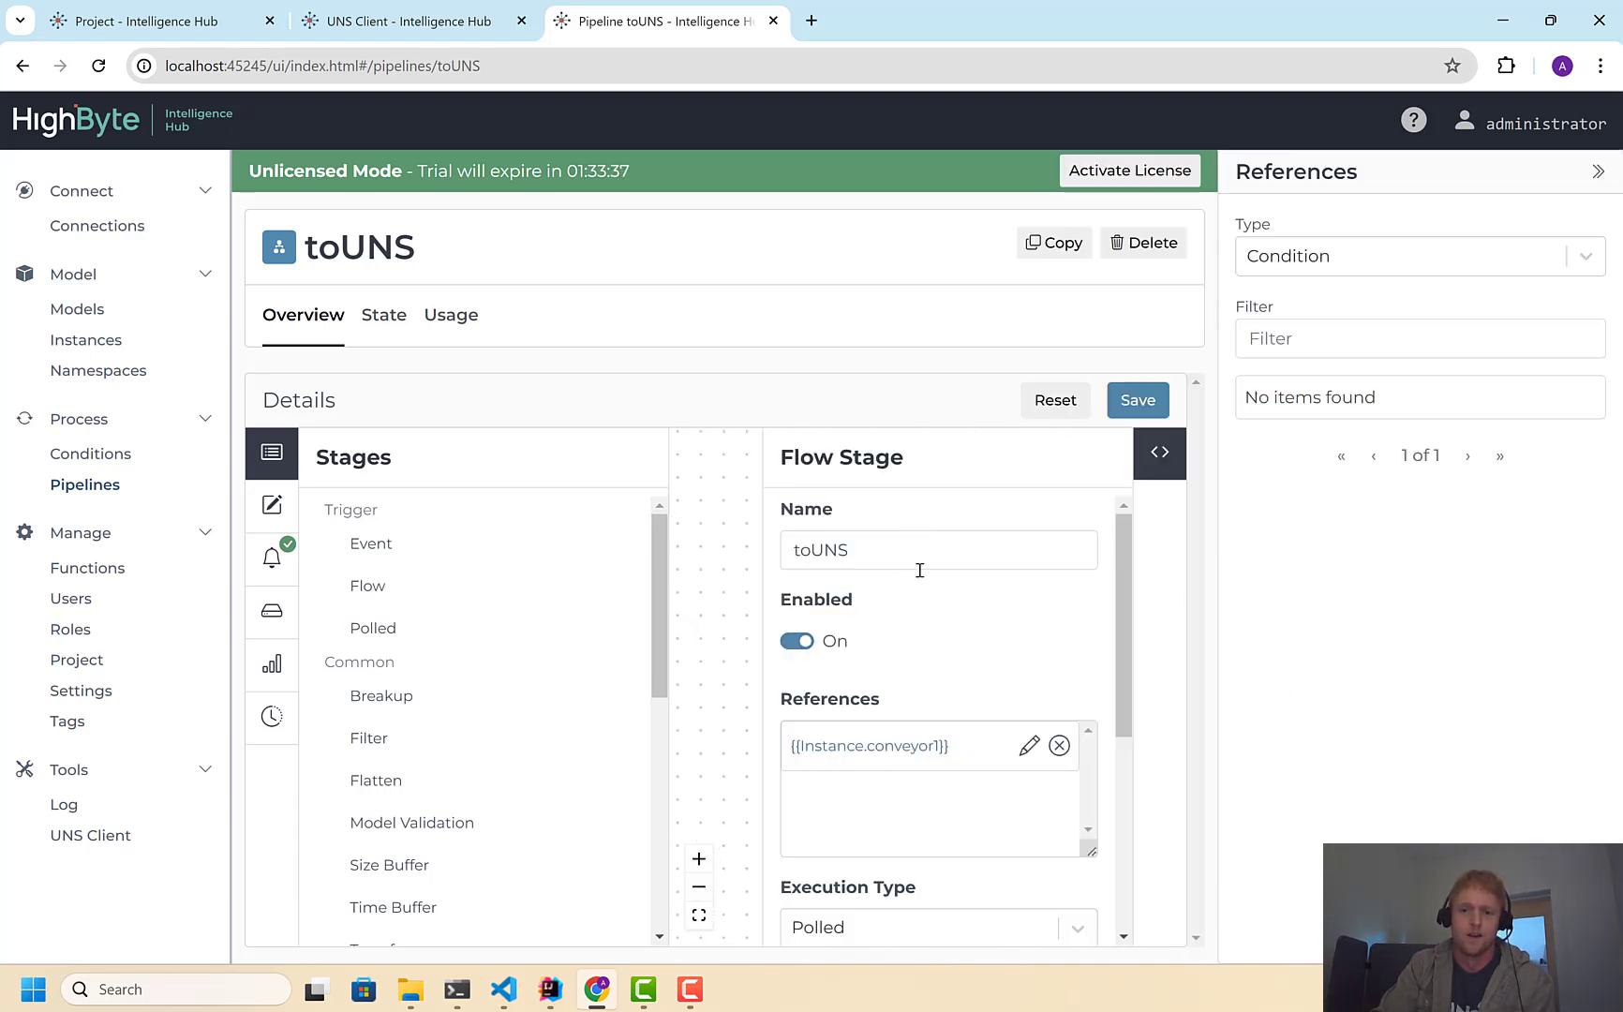
left_click(272, 451)
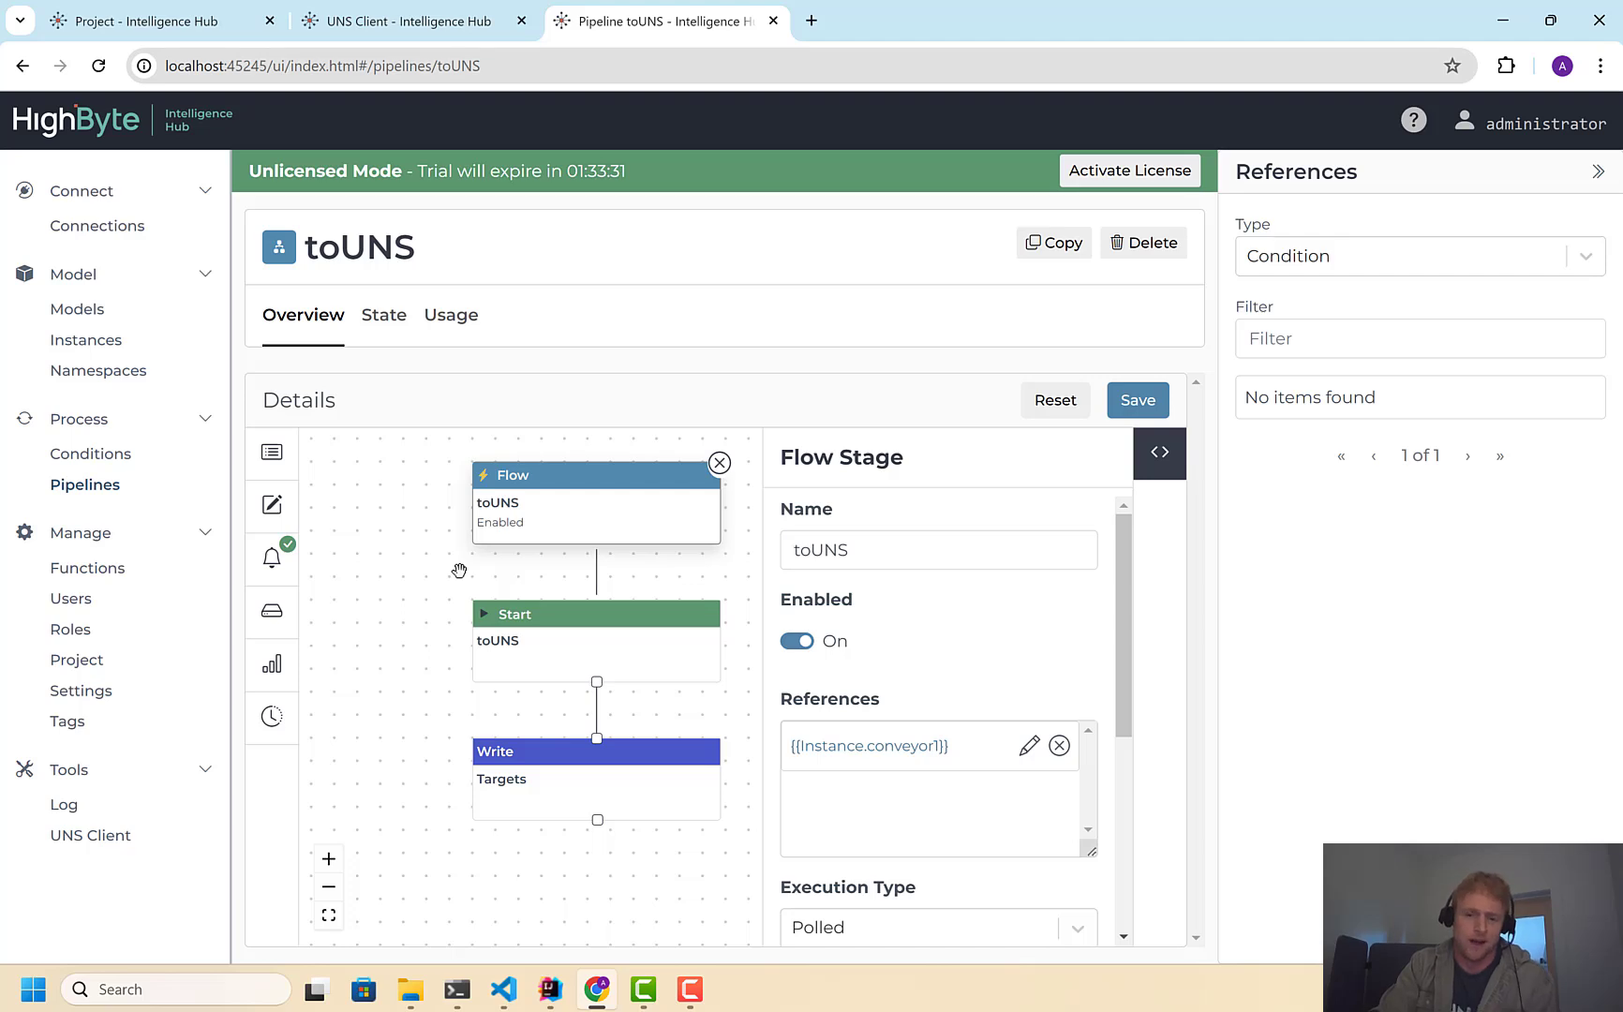
scroll(937, 674, "down", 1)
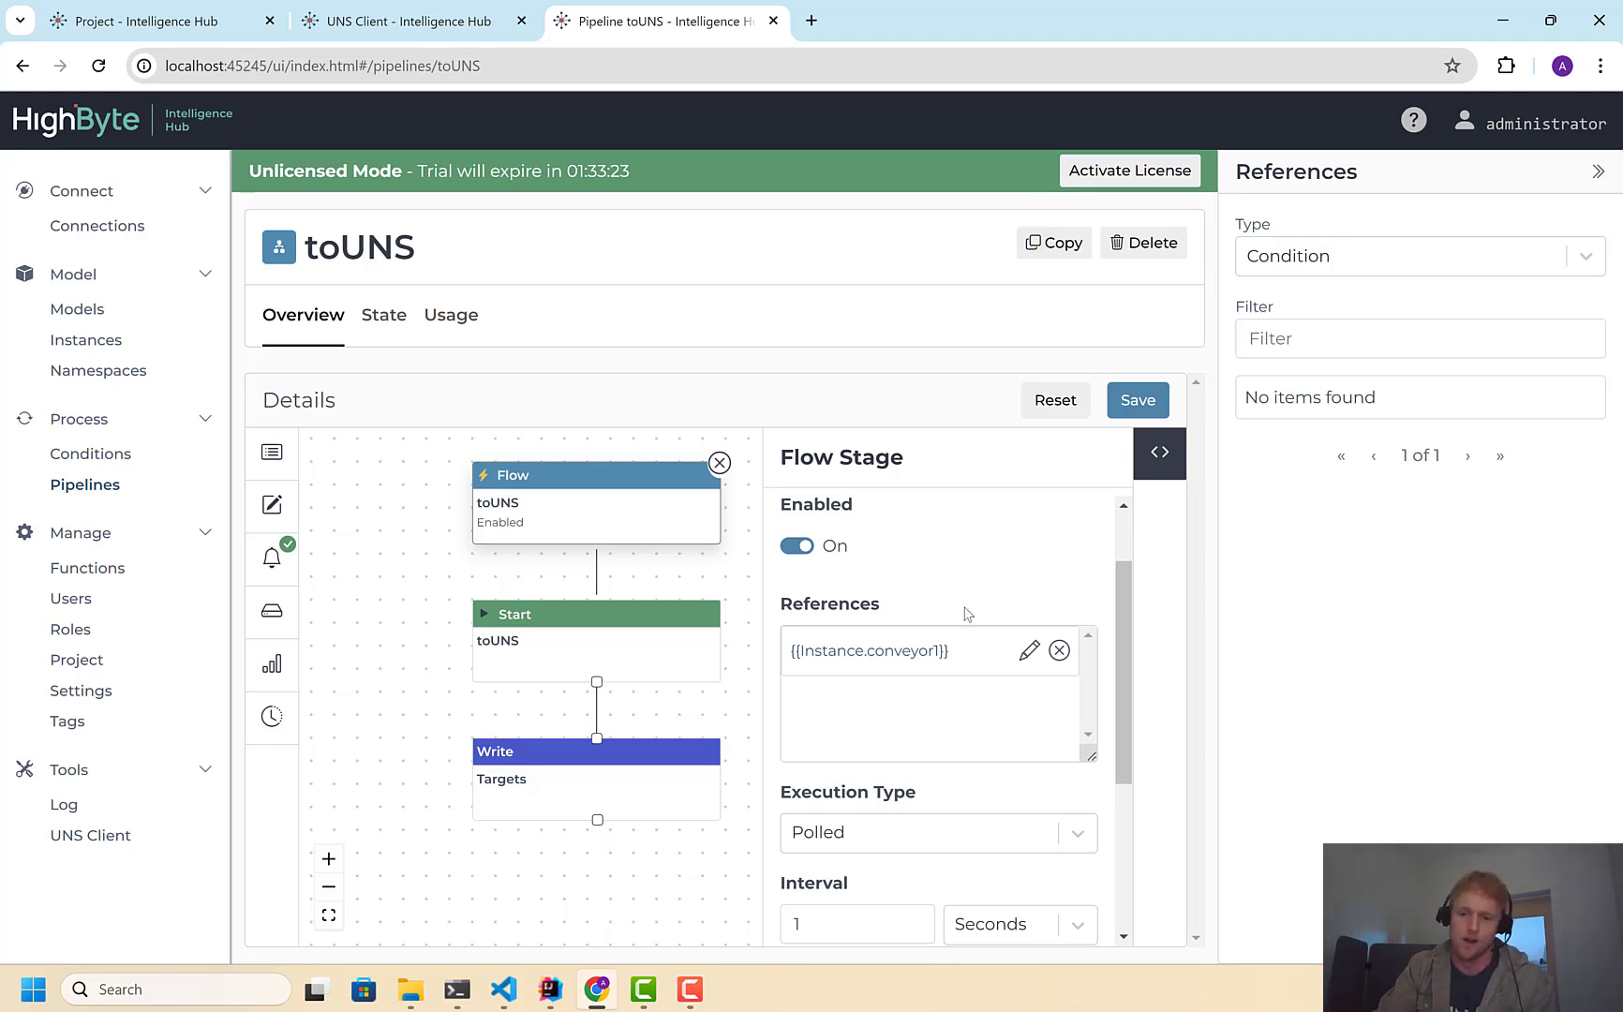
left_click_drag(1118, 584, 1140, 763)
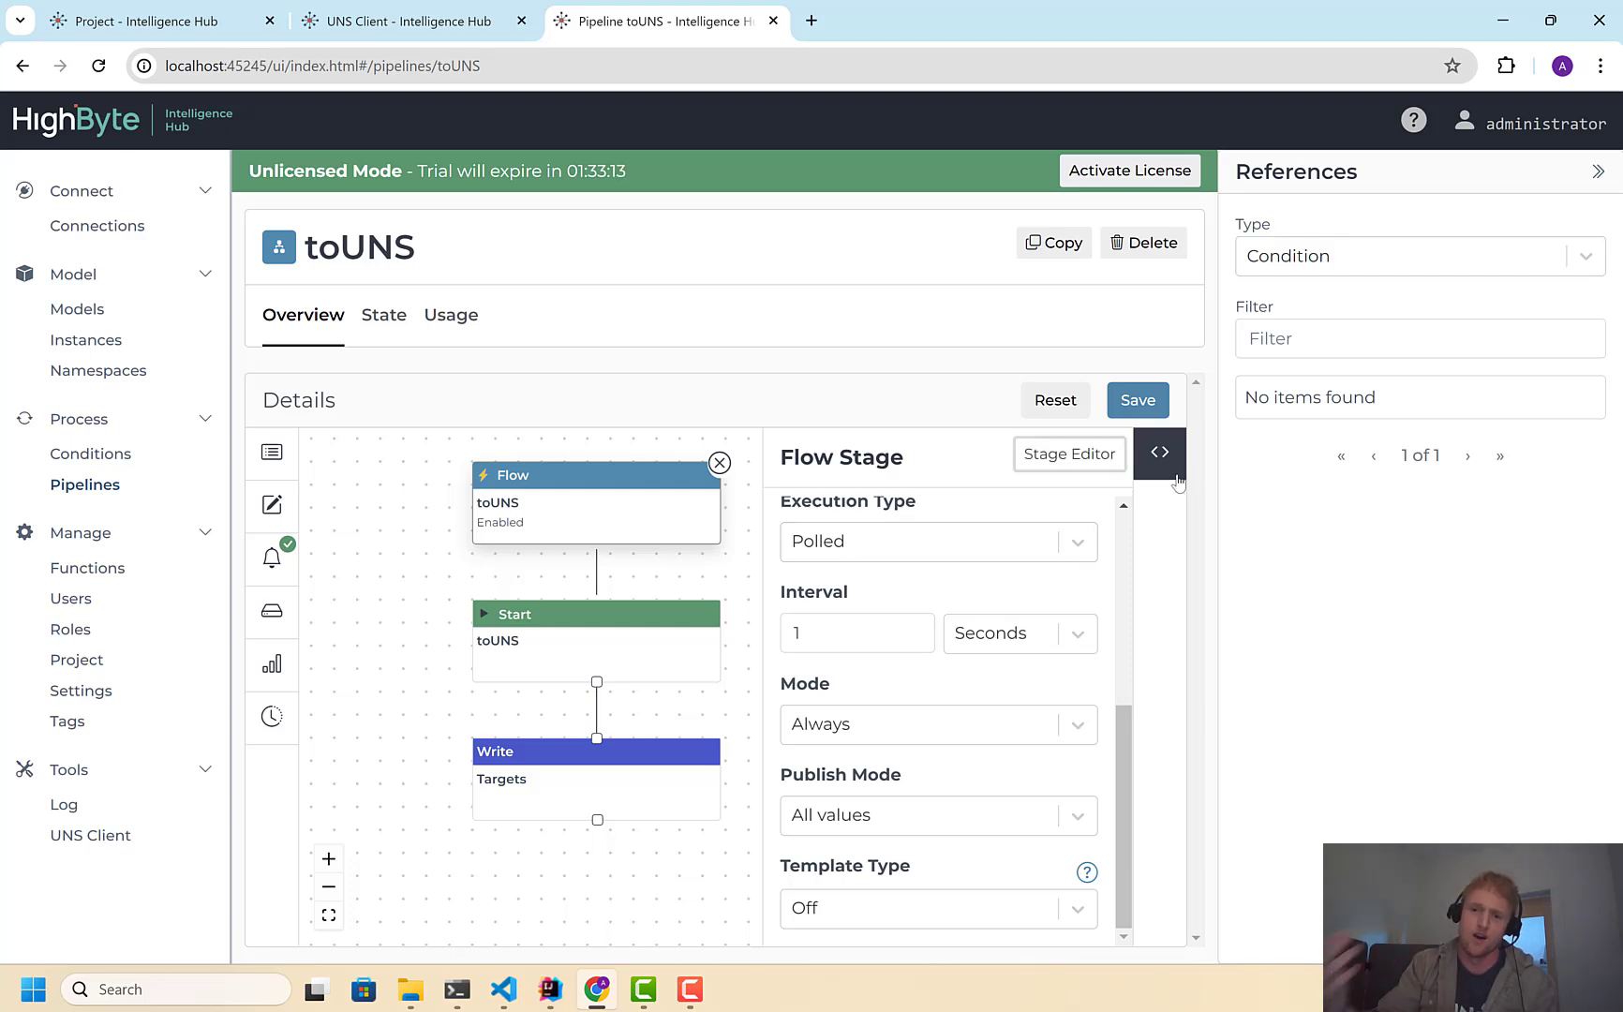
Temporarily add a Polled trigger to the toUNS pipeline to inspect its settings, and remove it again
left_click(279, 456)
left_click(1160, 451)
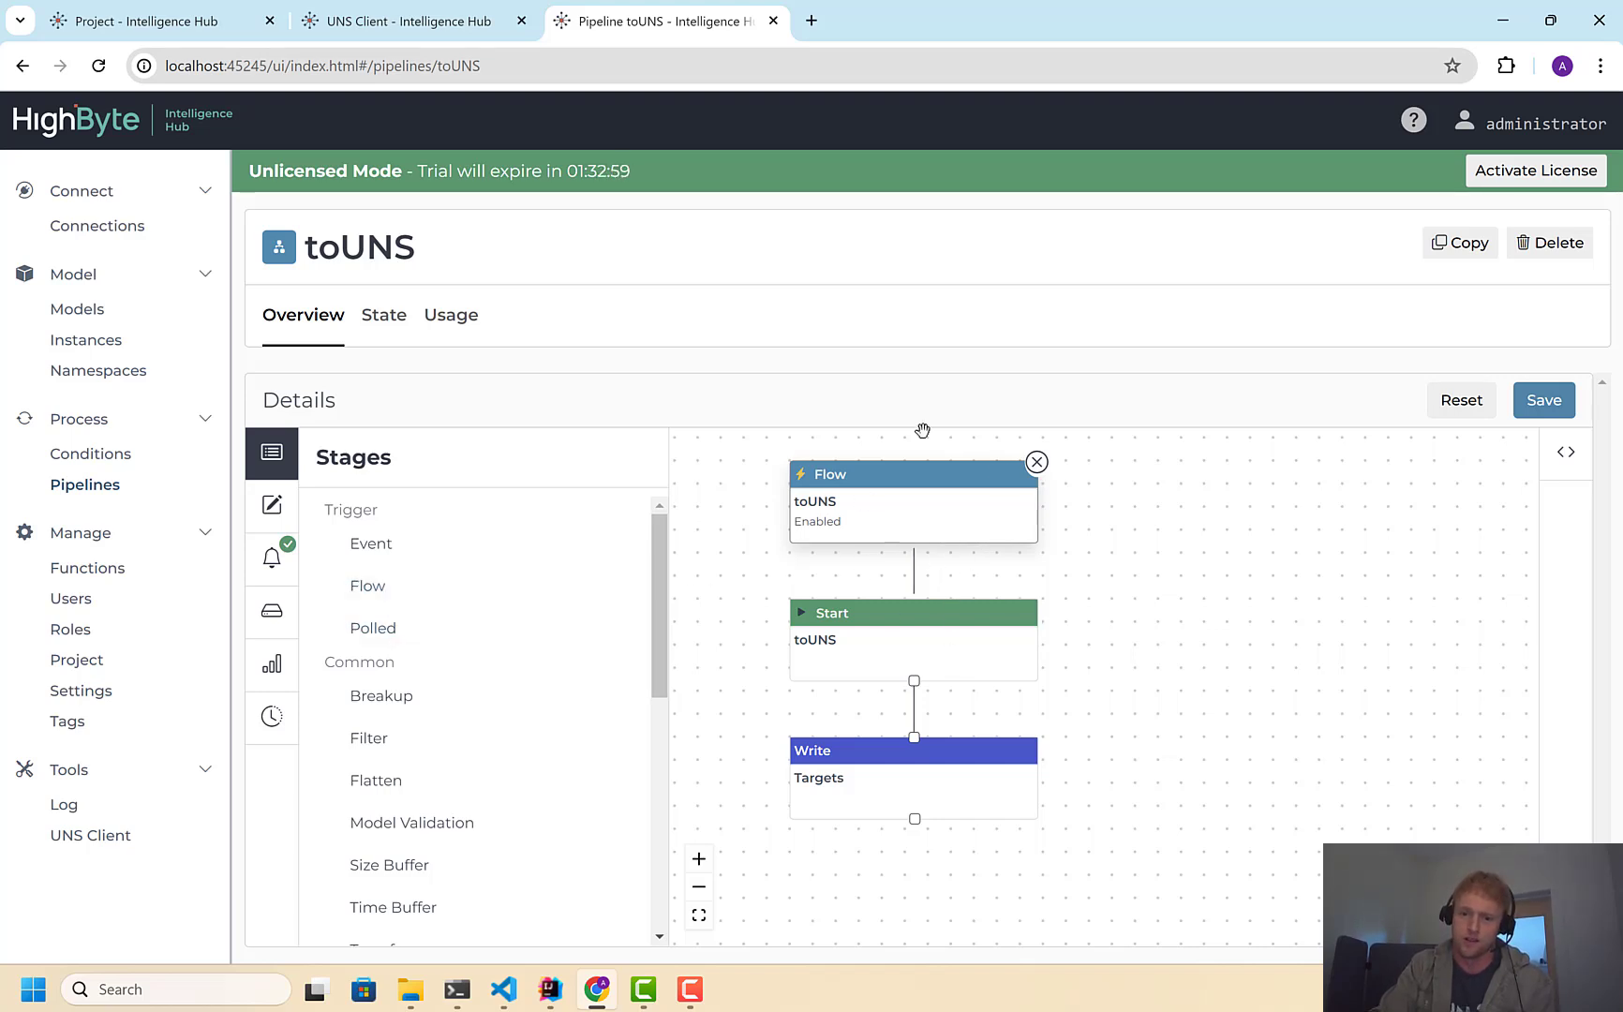
left_click_drag(373, 628, 1162, 544)
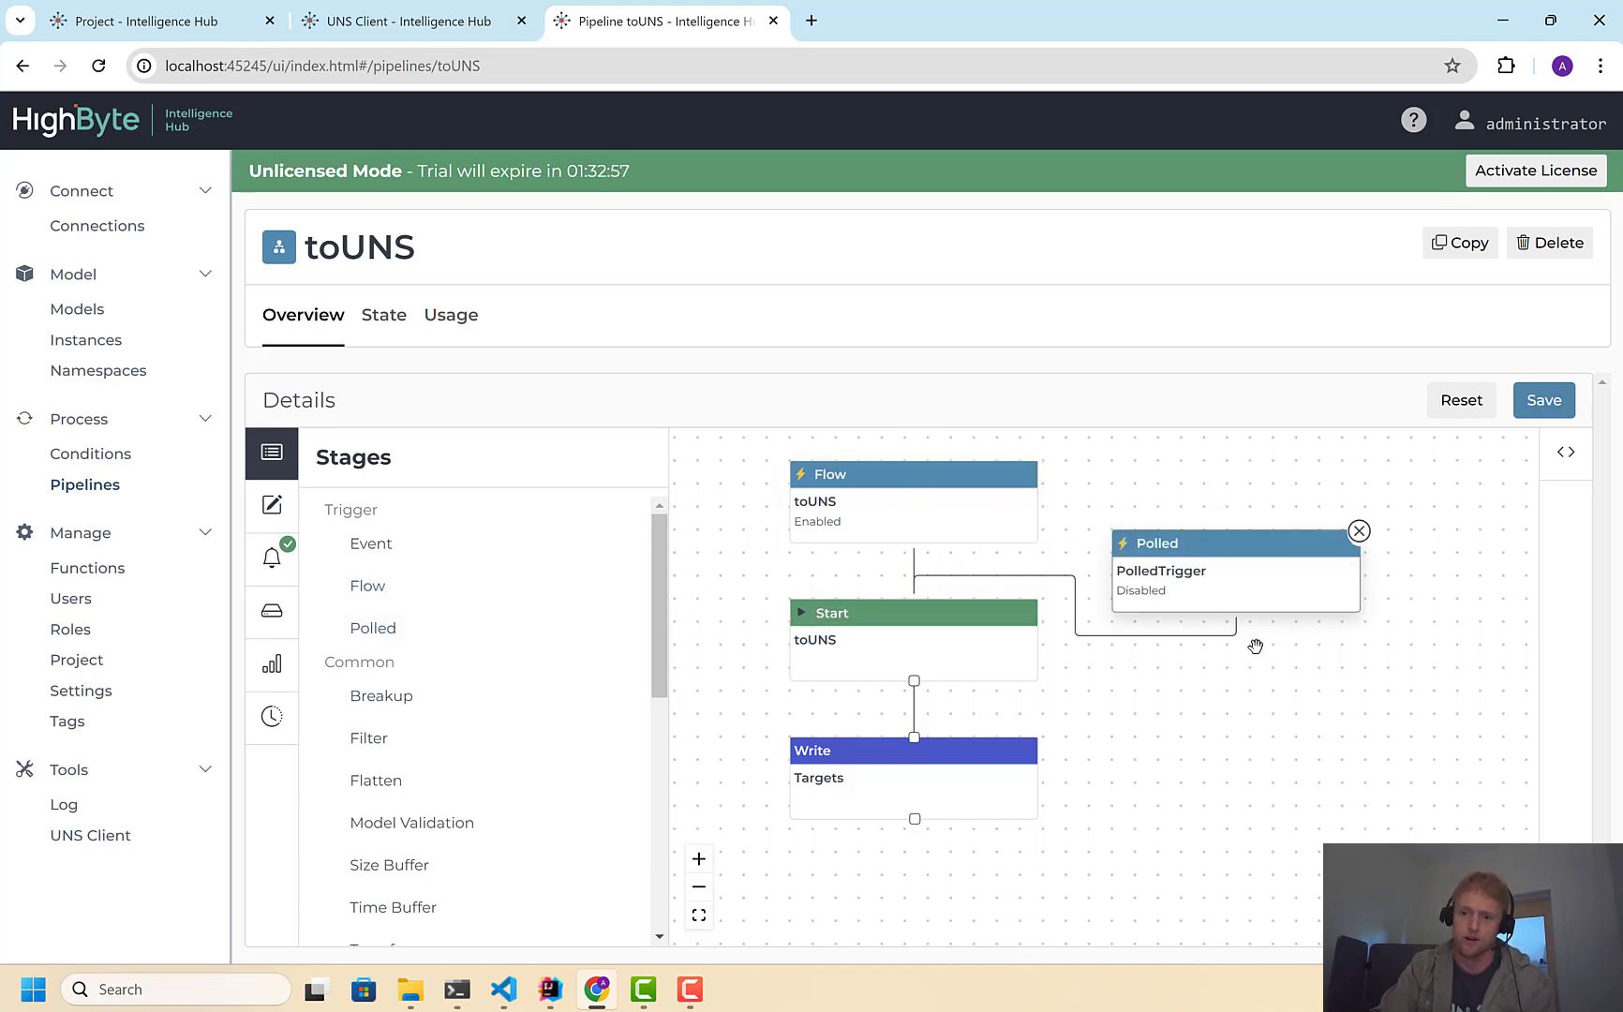
left_click(1563, 454)
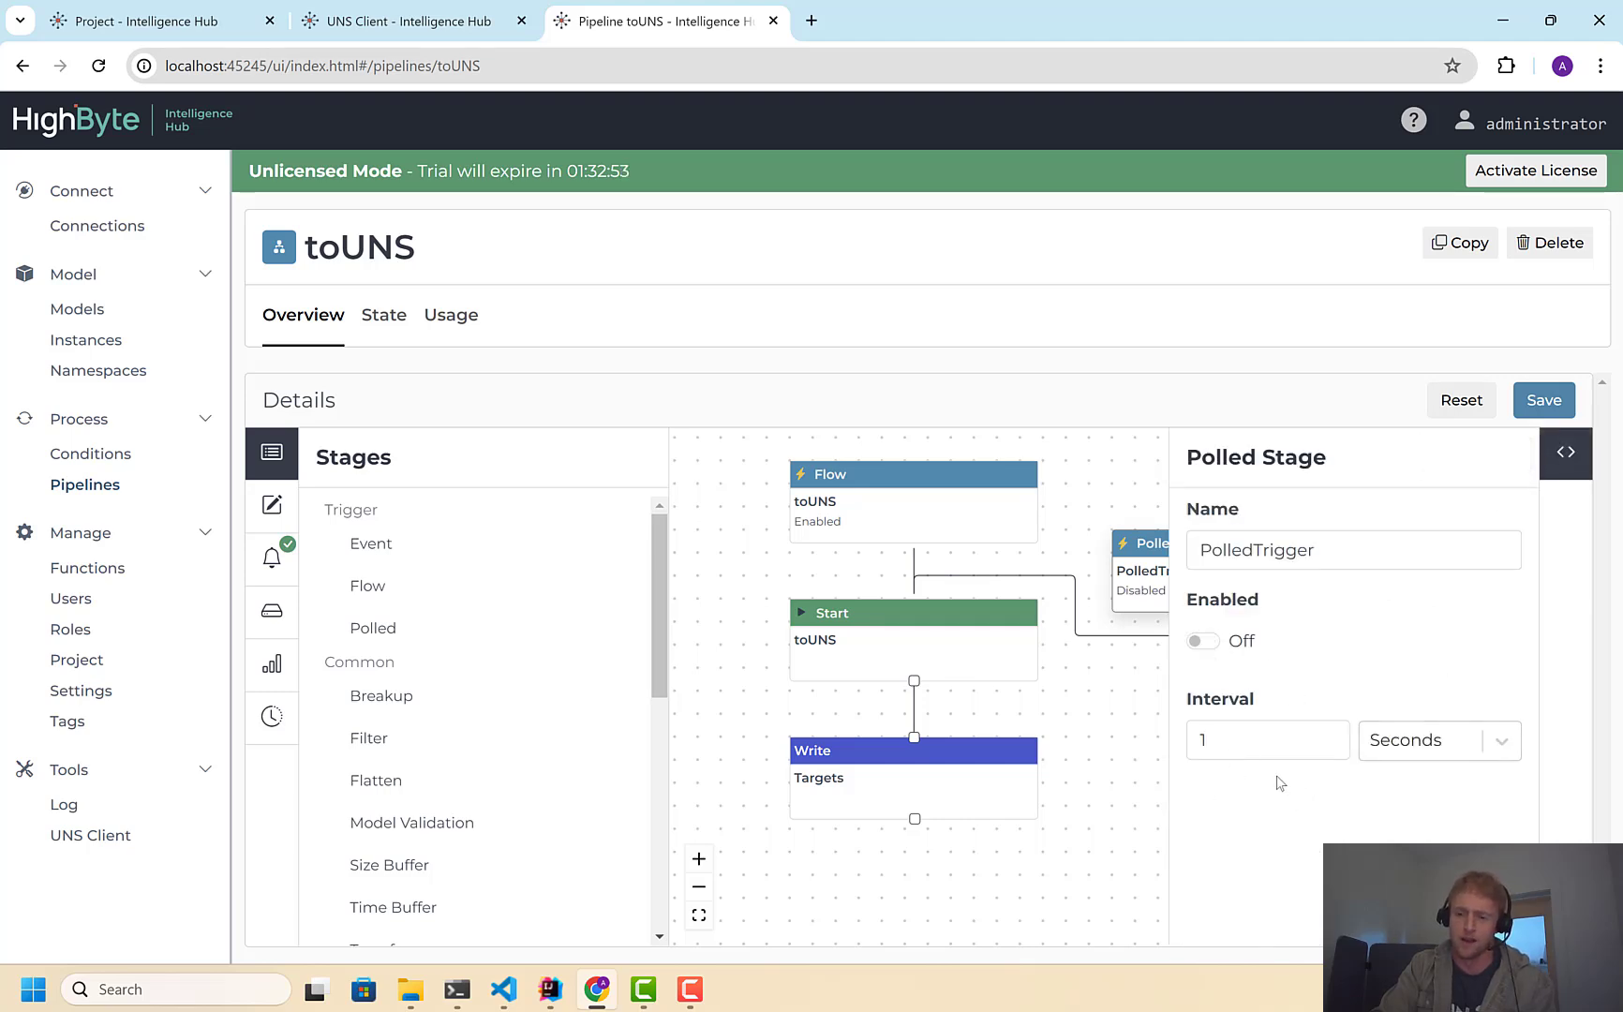
left_click(1567, 457)
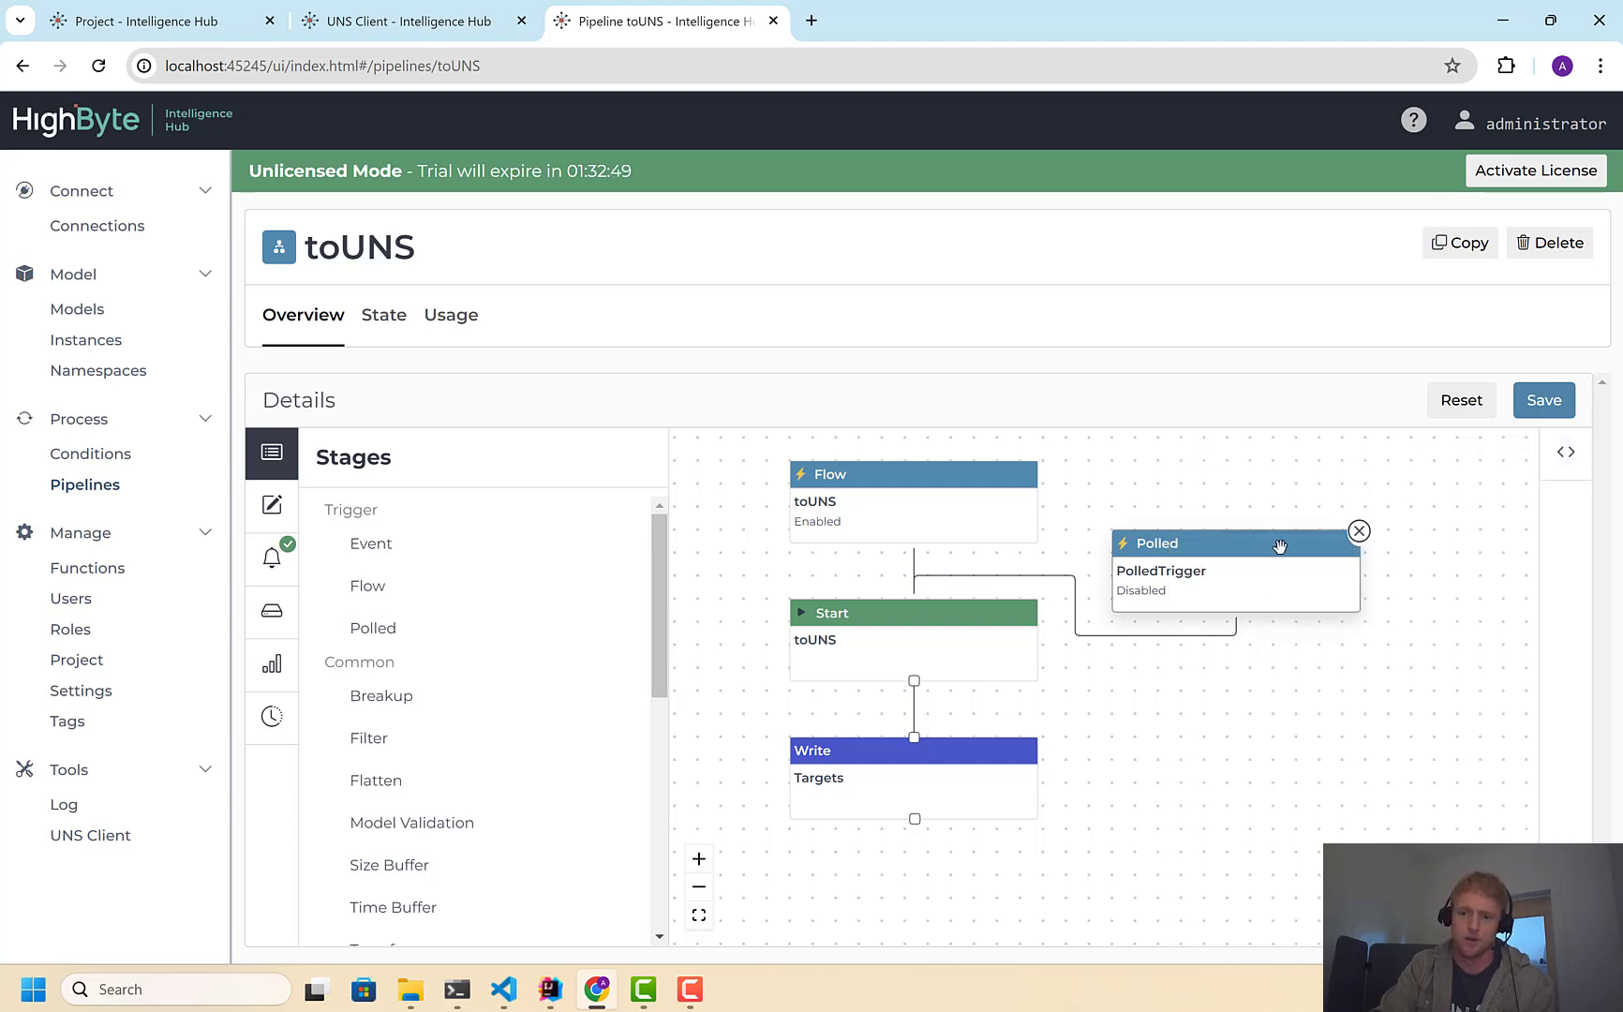
left_click(1360, 531)
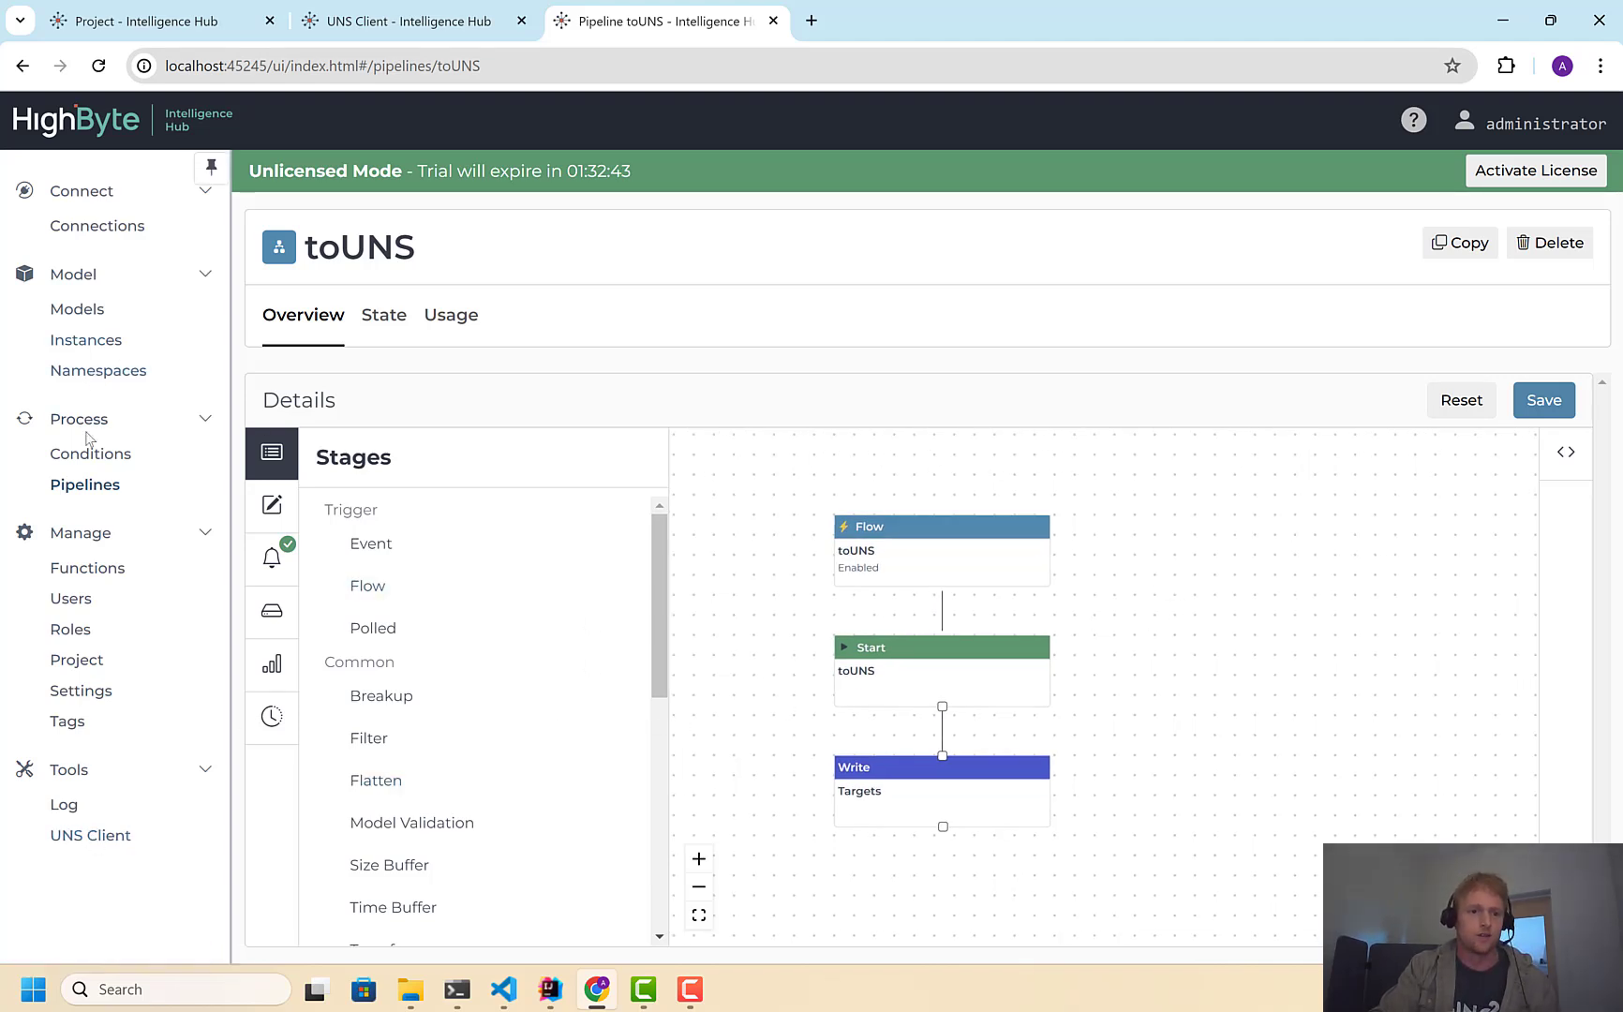
Open the newer hub's UNS Client in a separate browser tab, sign in, and connect it to uns
left_click(92, 489)
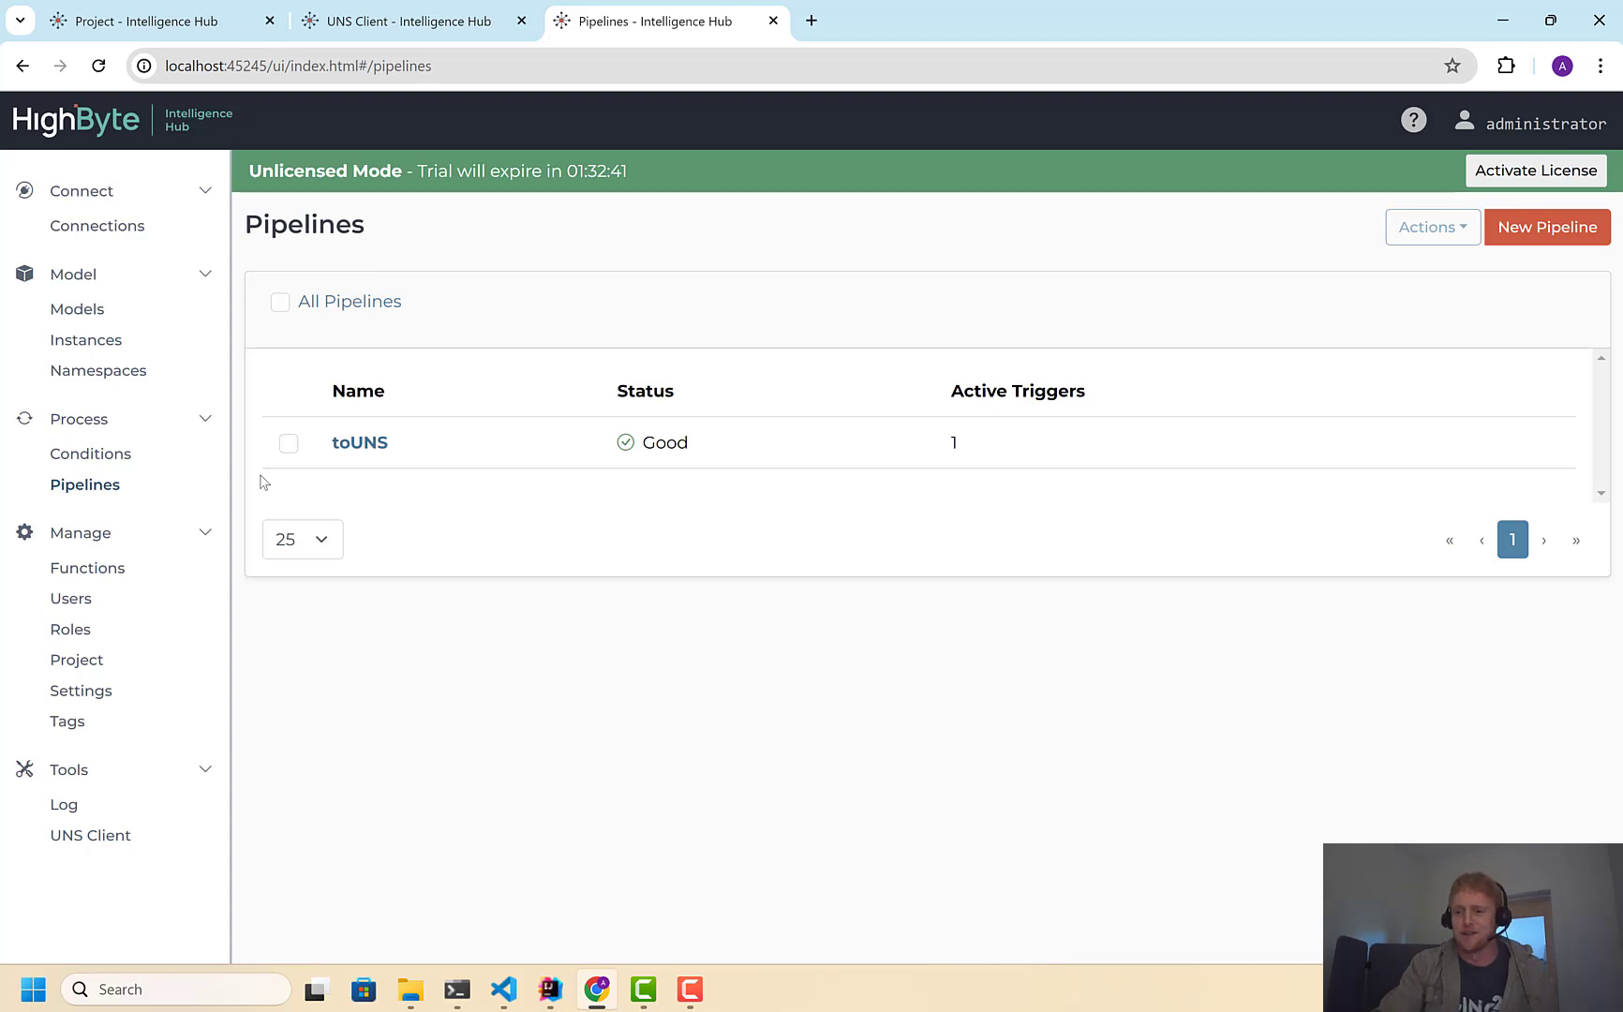
middle_click(98, 837)
left_click(900, 22)
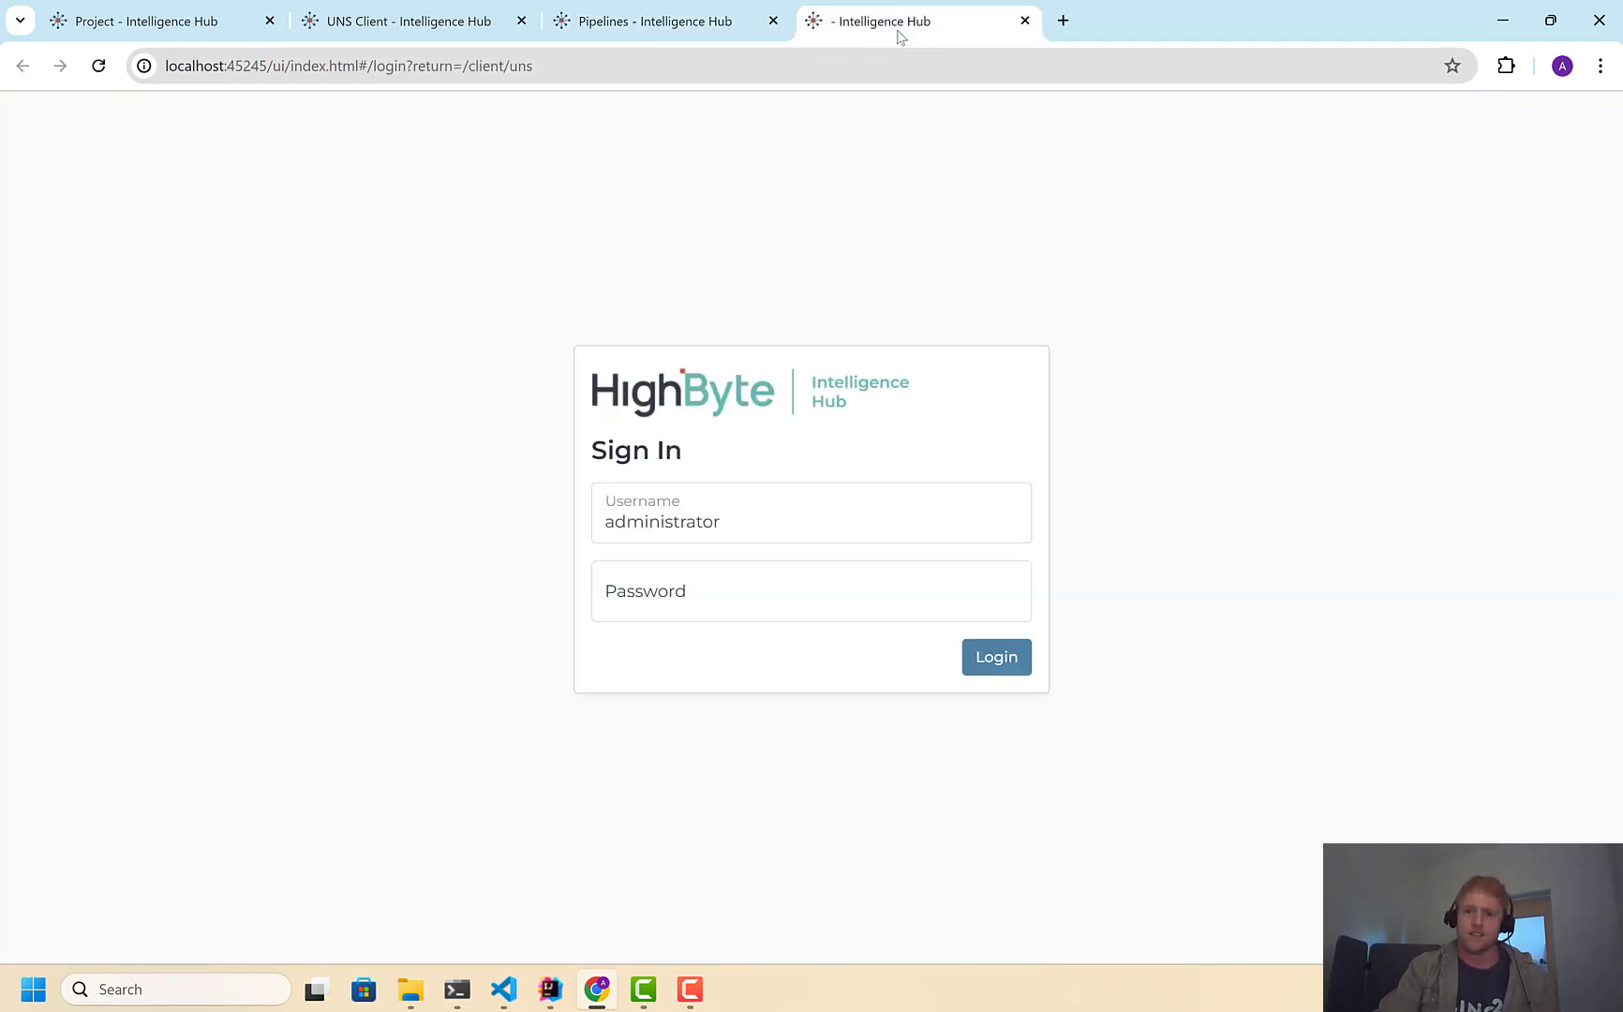
left_click(982, 667)
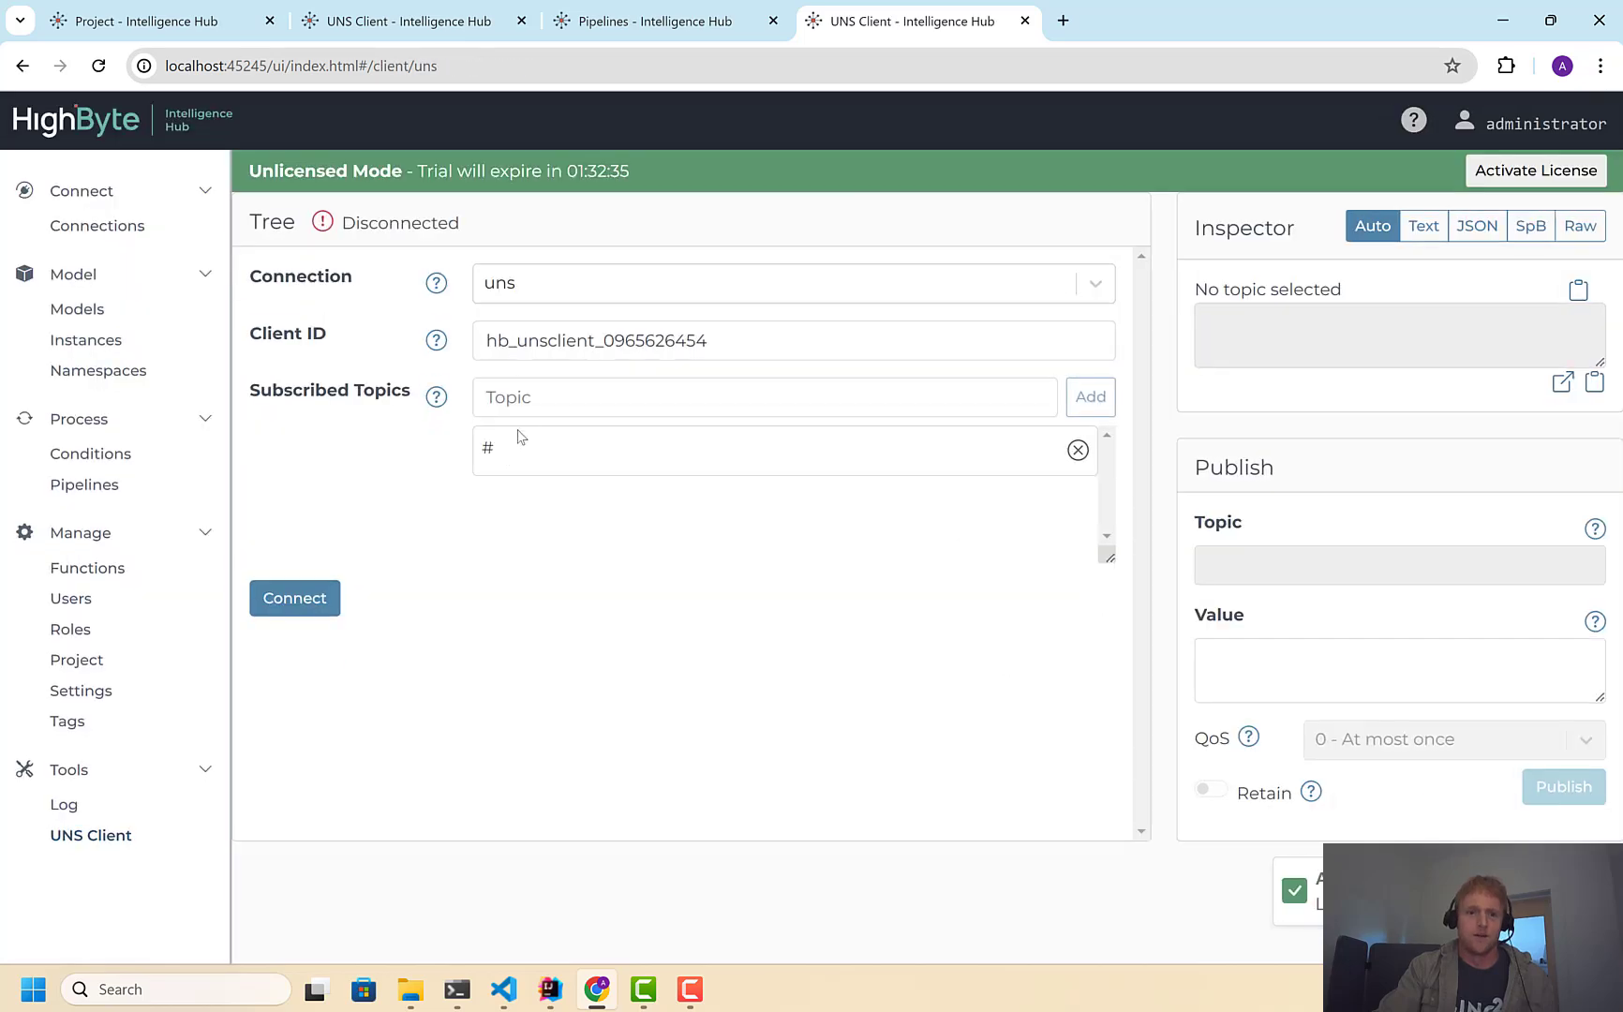
left_click(298, 599)
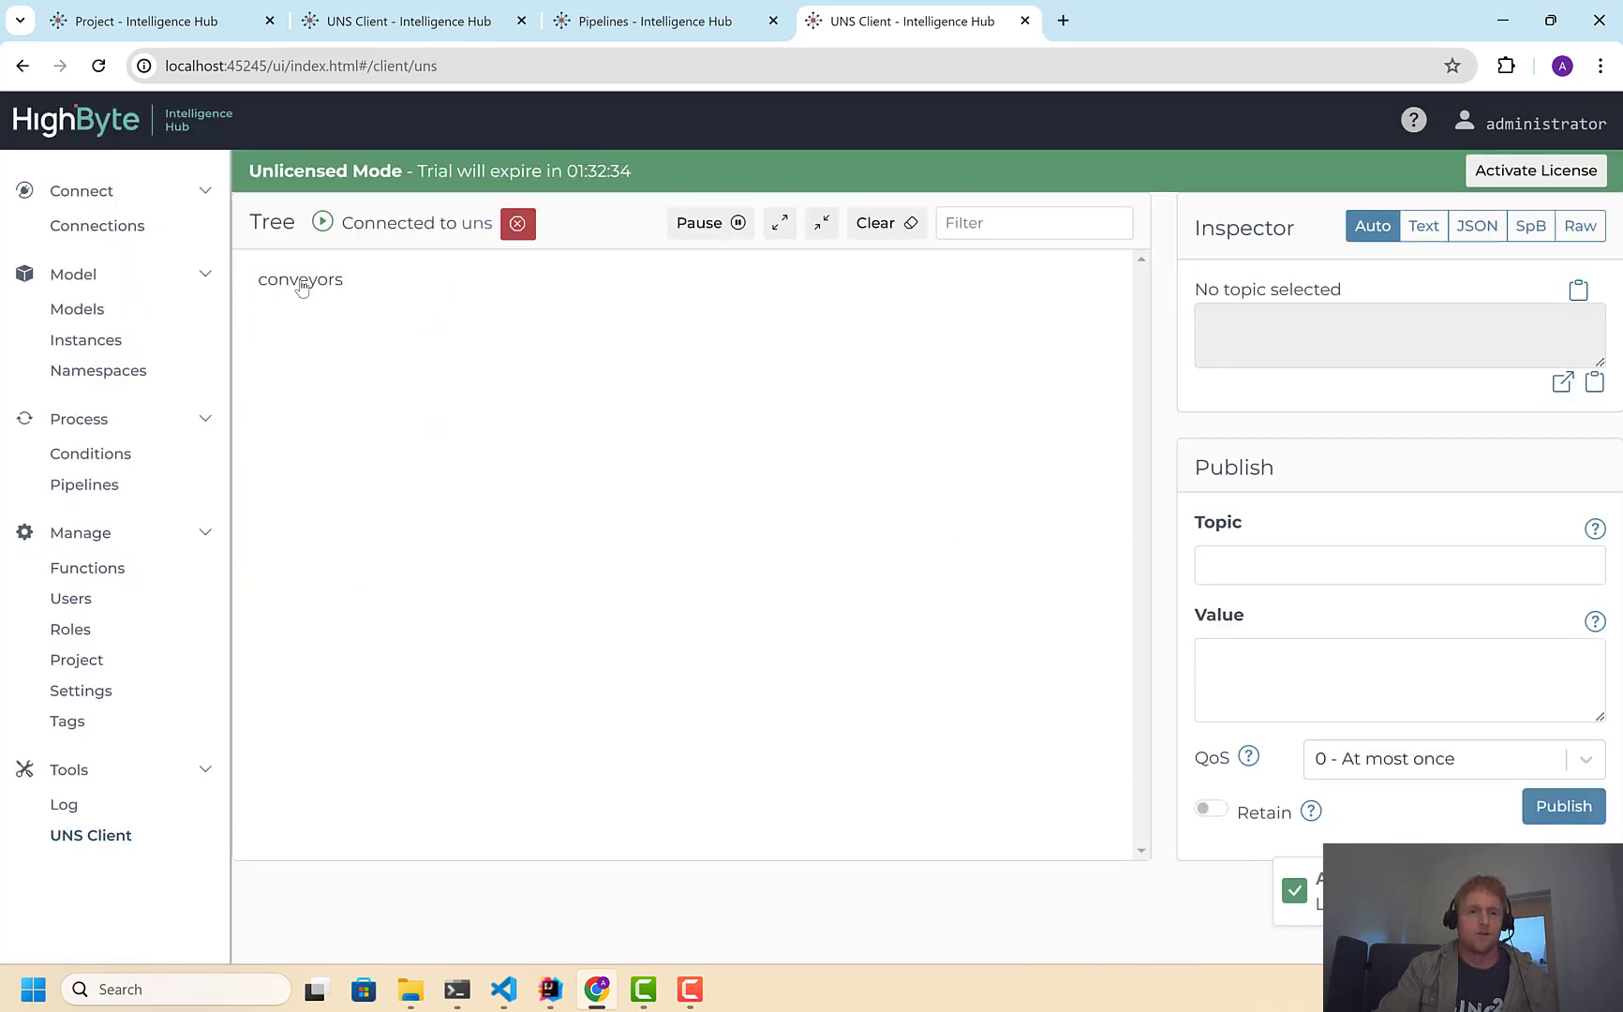
Inspect the conveyors topic's payload in the newer hub and compare it with the old hub's UNS Client
left_click(309, 283)
left_click_drag(1599, 359, 1582, 573)
left_click(374, 15)
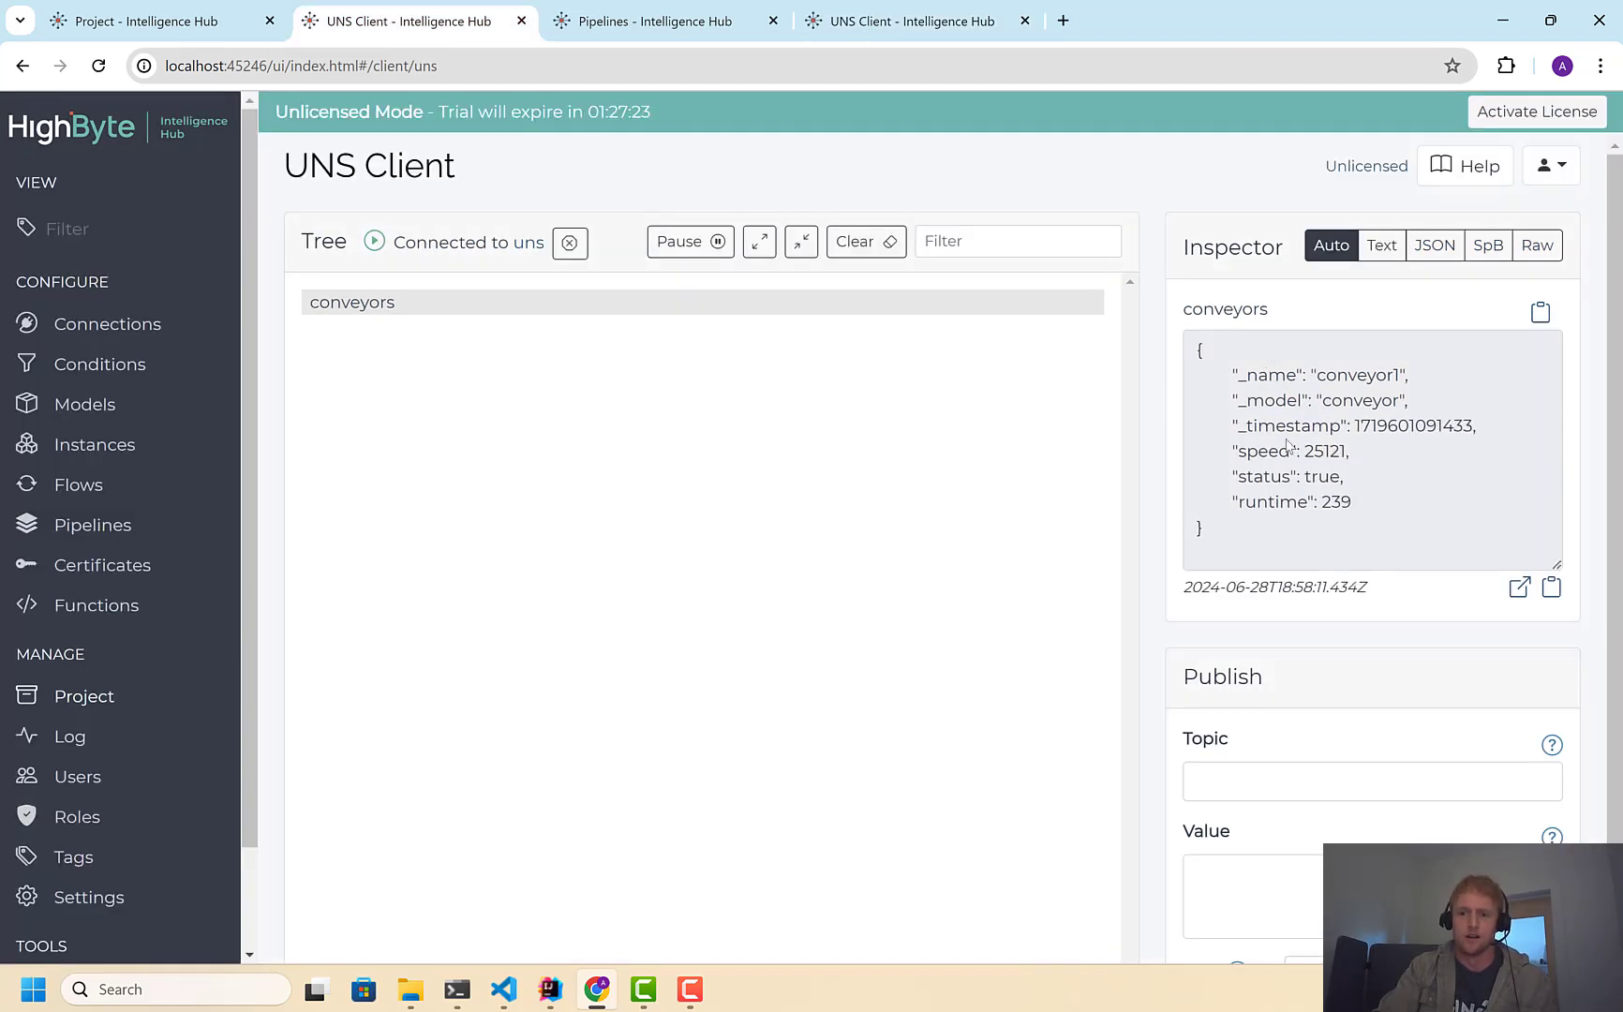
left_click(954, 37)
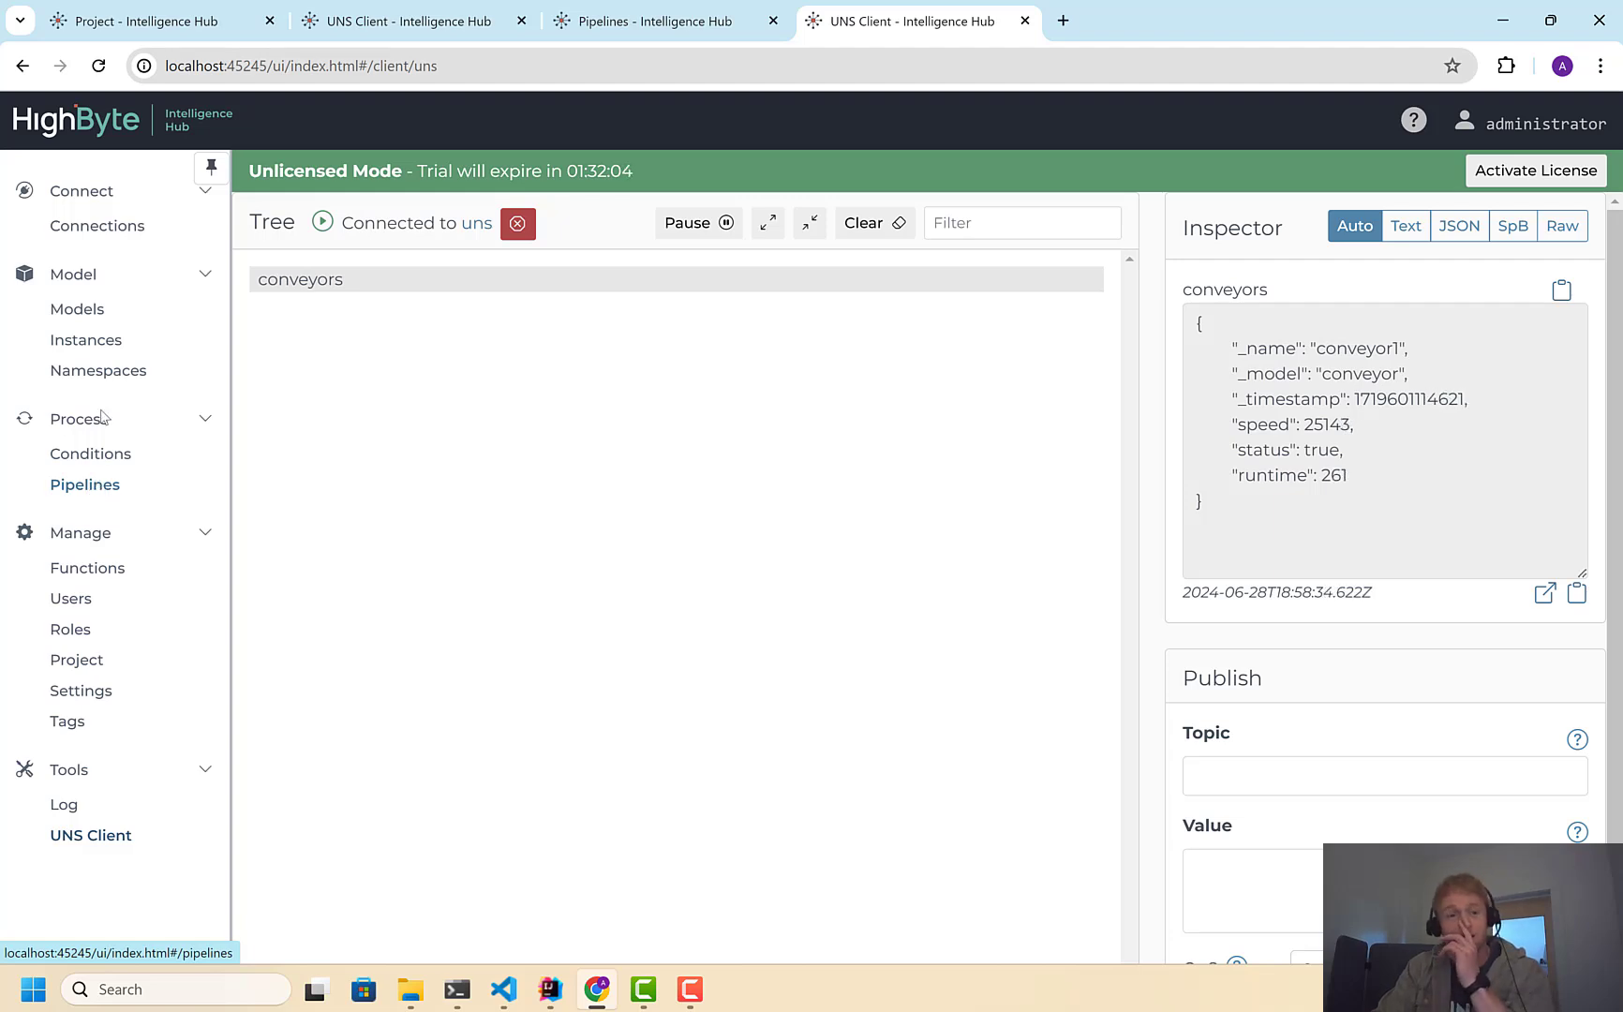
left_click(104, 234)
left_click(932, 609)
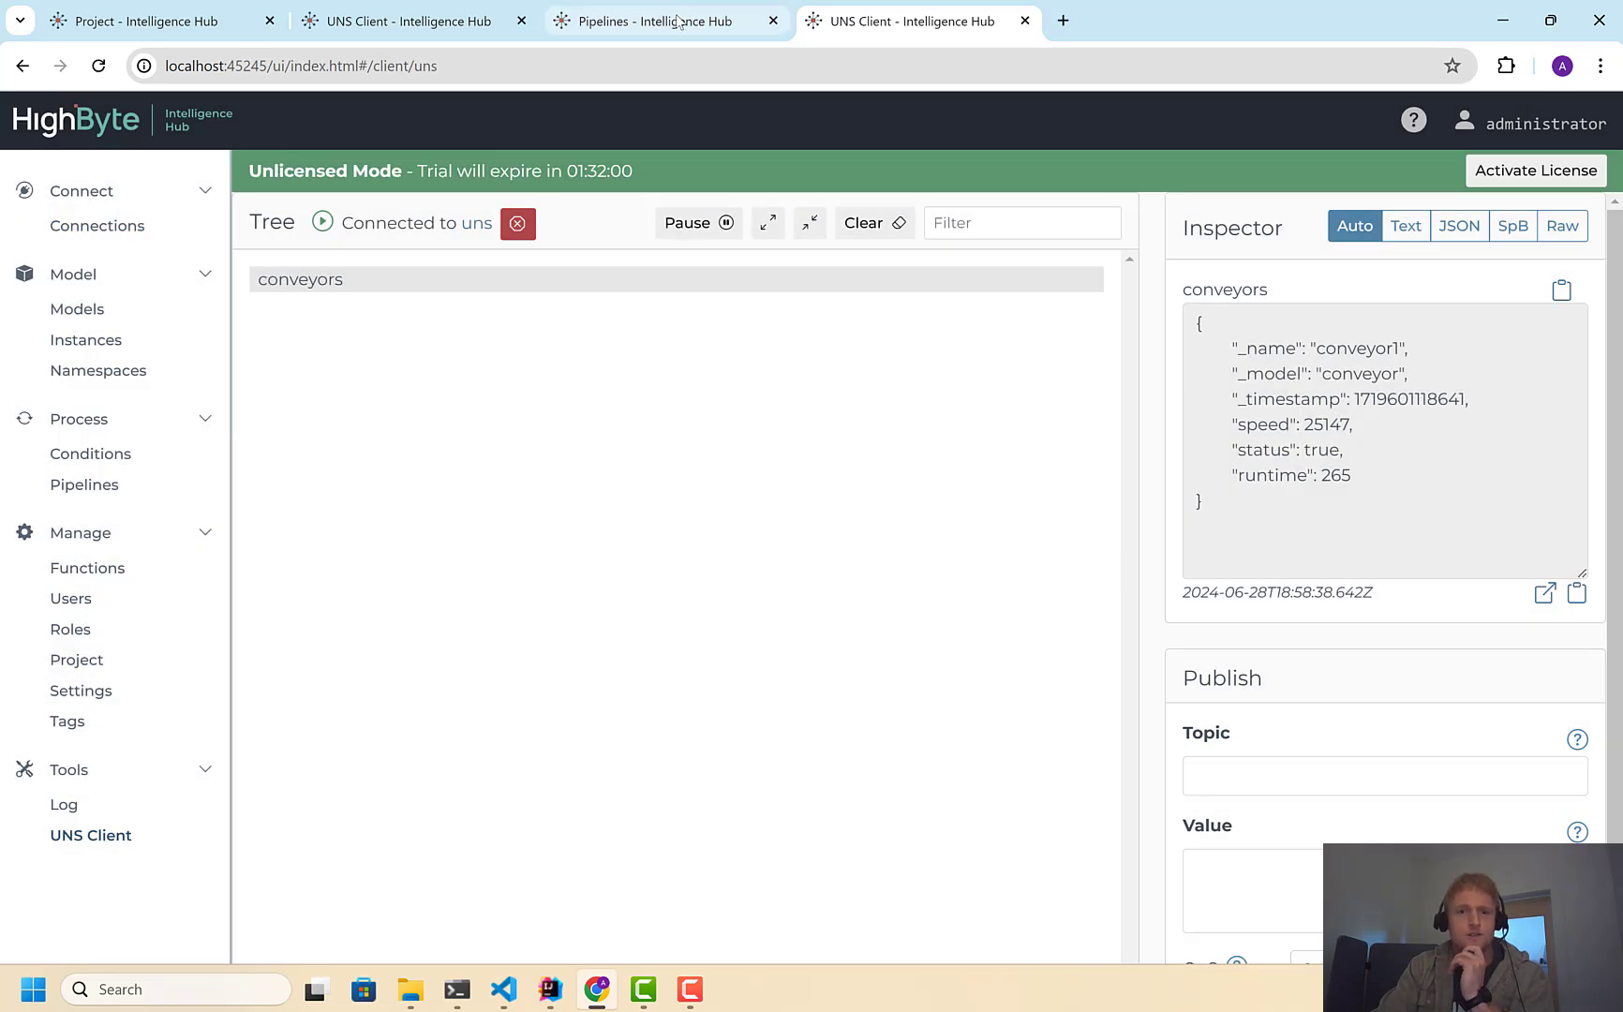
left_click(679, 21)
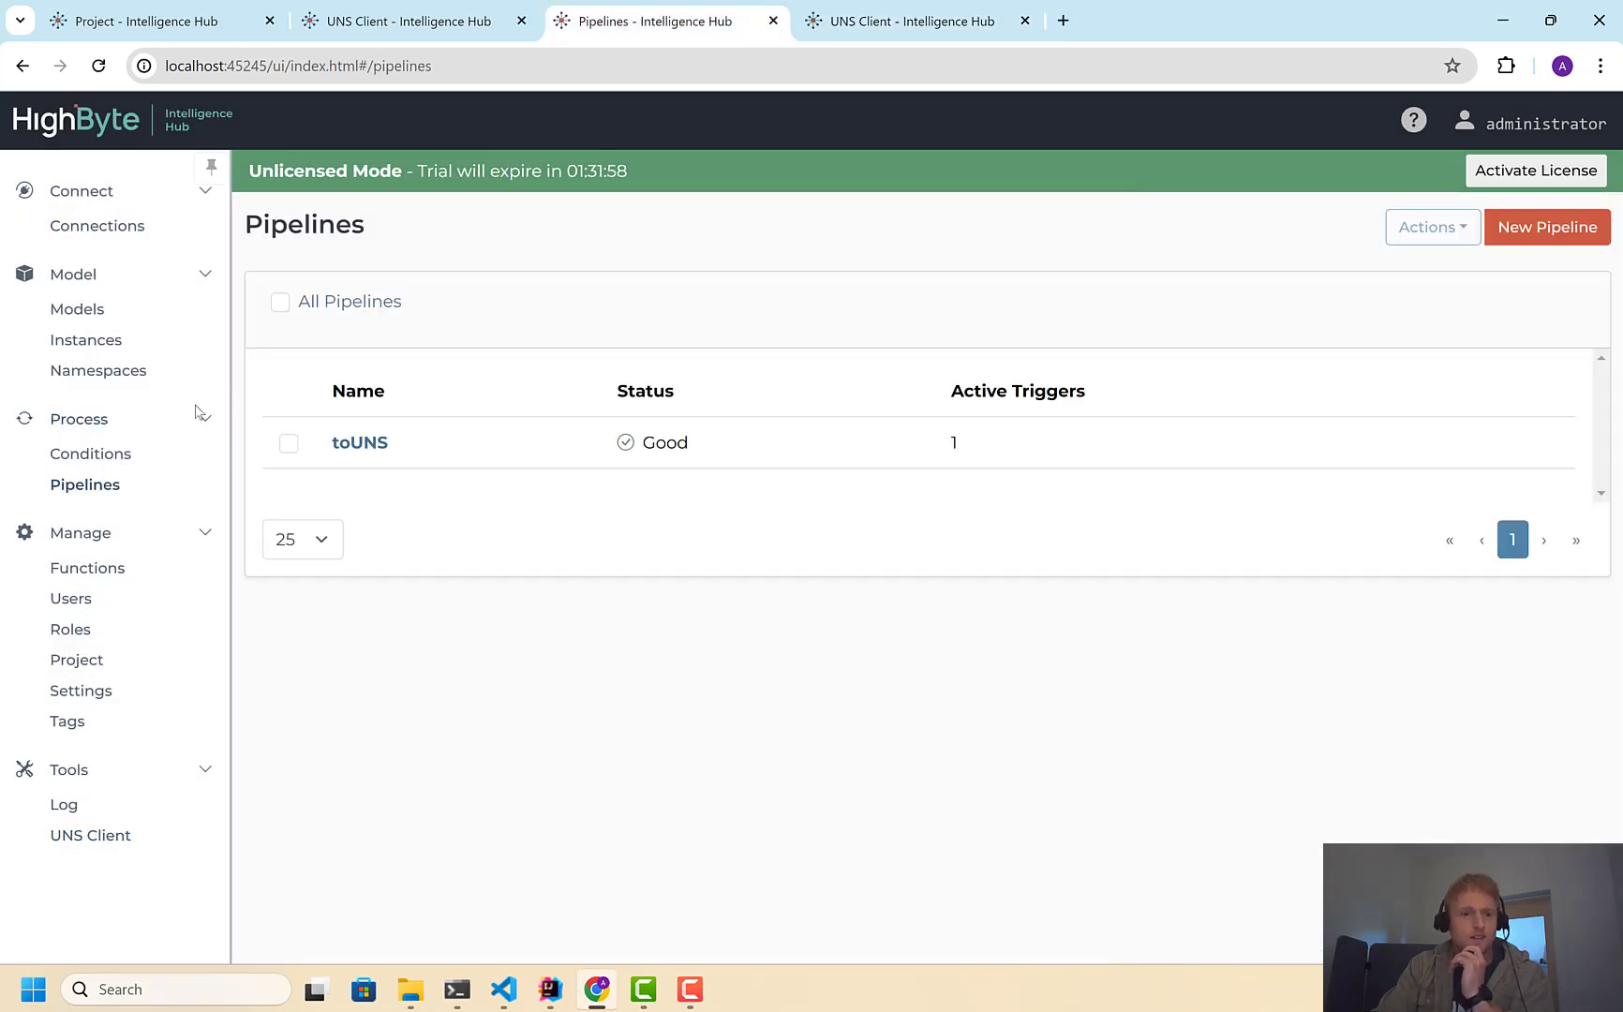
left_click(883, 28)
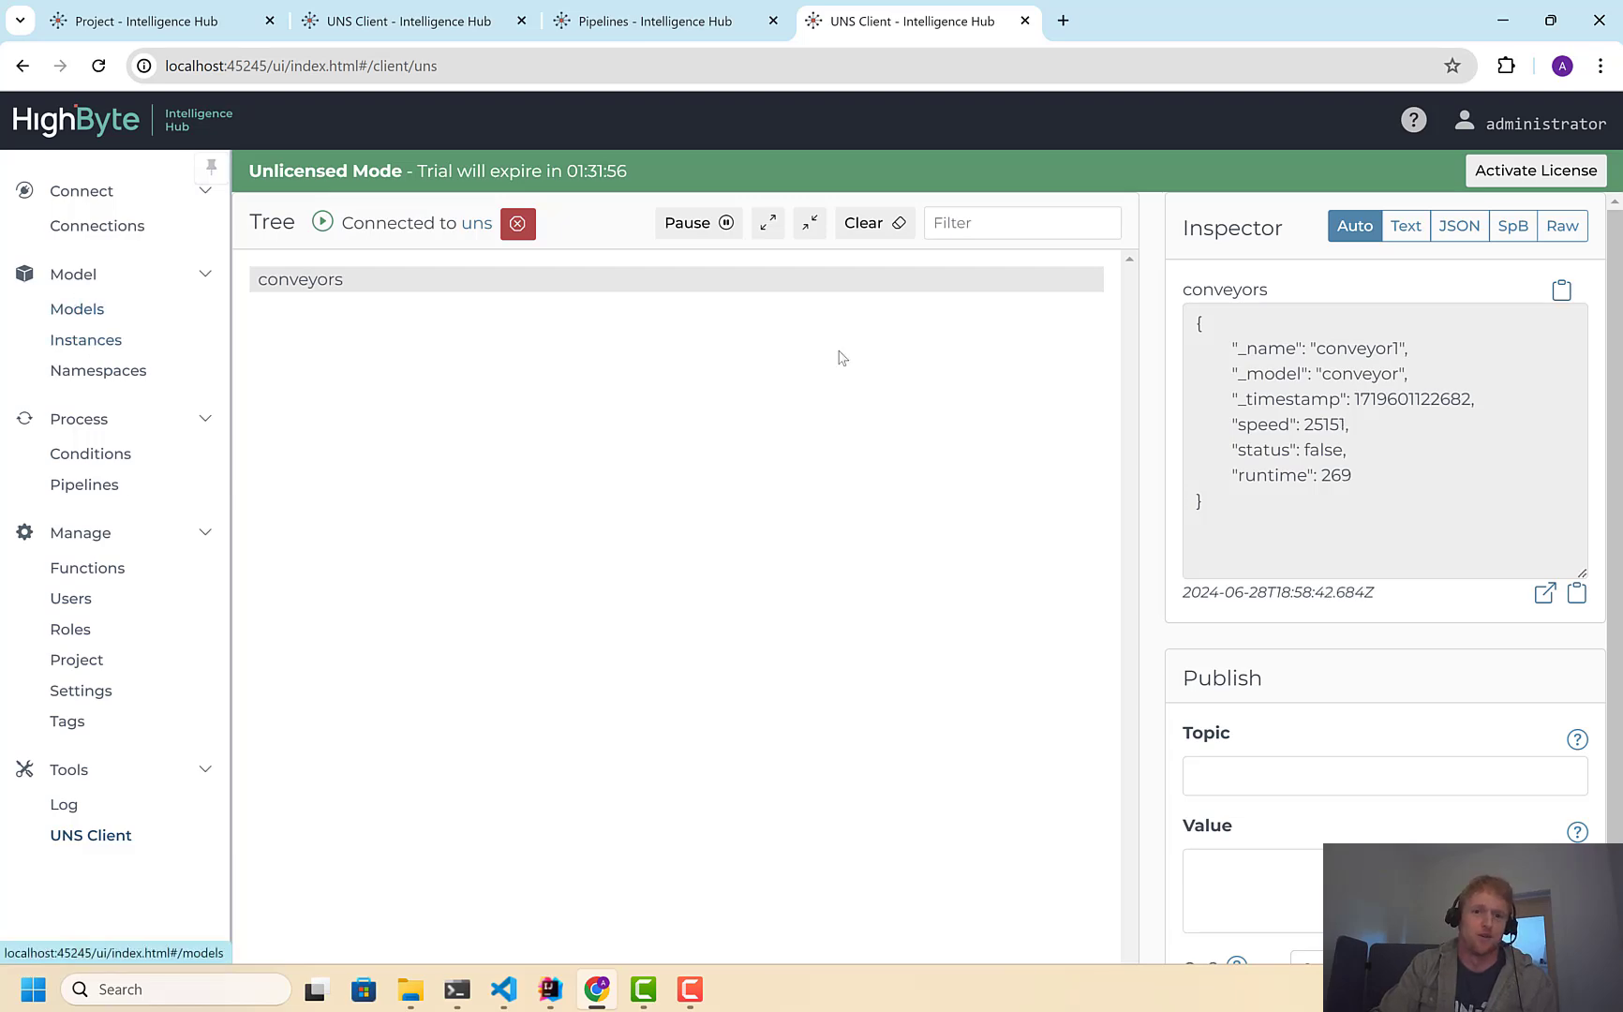
left_click(87, 484)
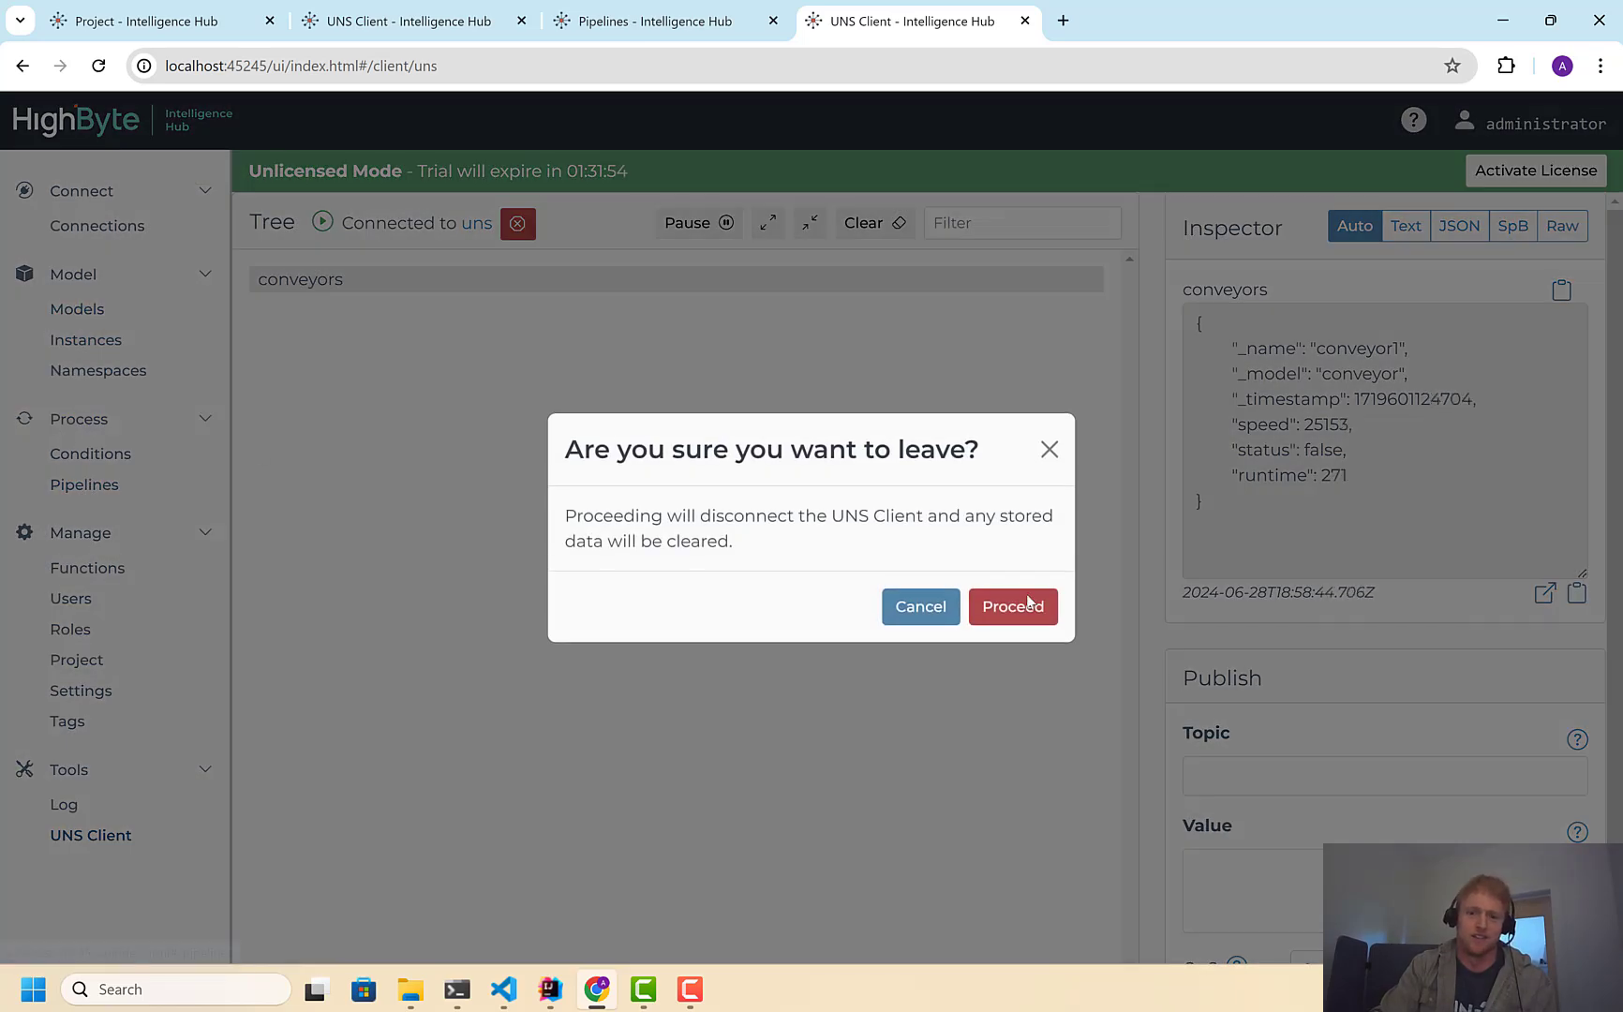
left_click(923, 608)
Open the inputs of the uns connection in the newer hub, keeping the UNS Client session connected
left_click(656, 22)
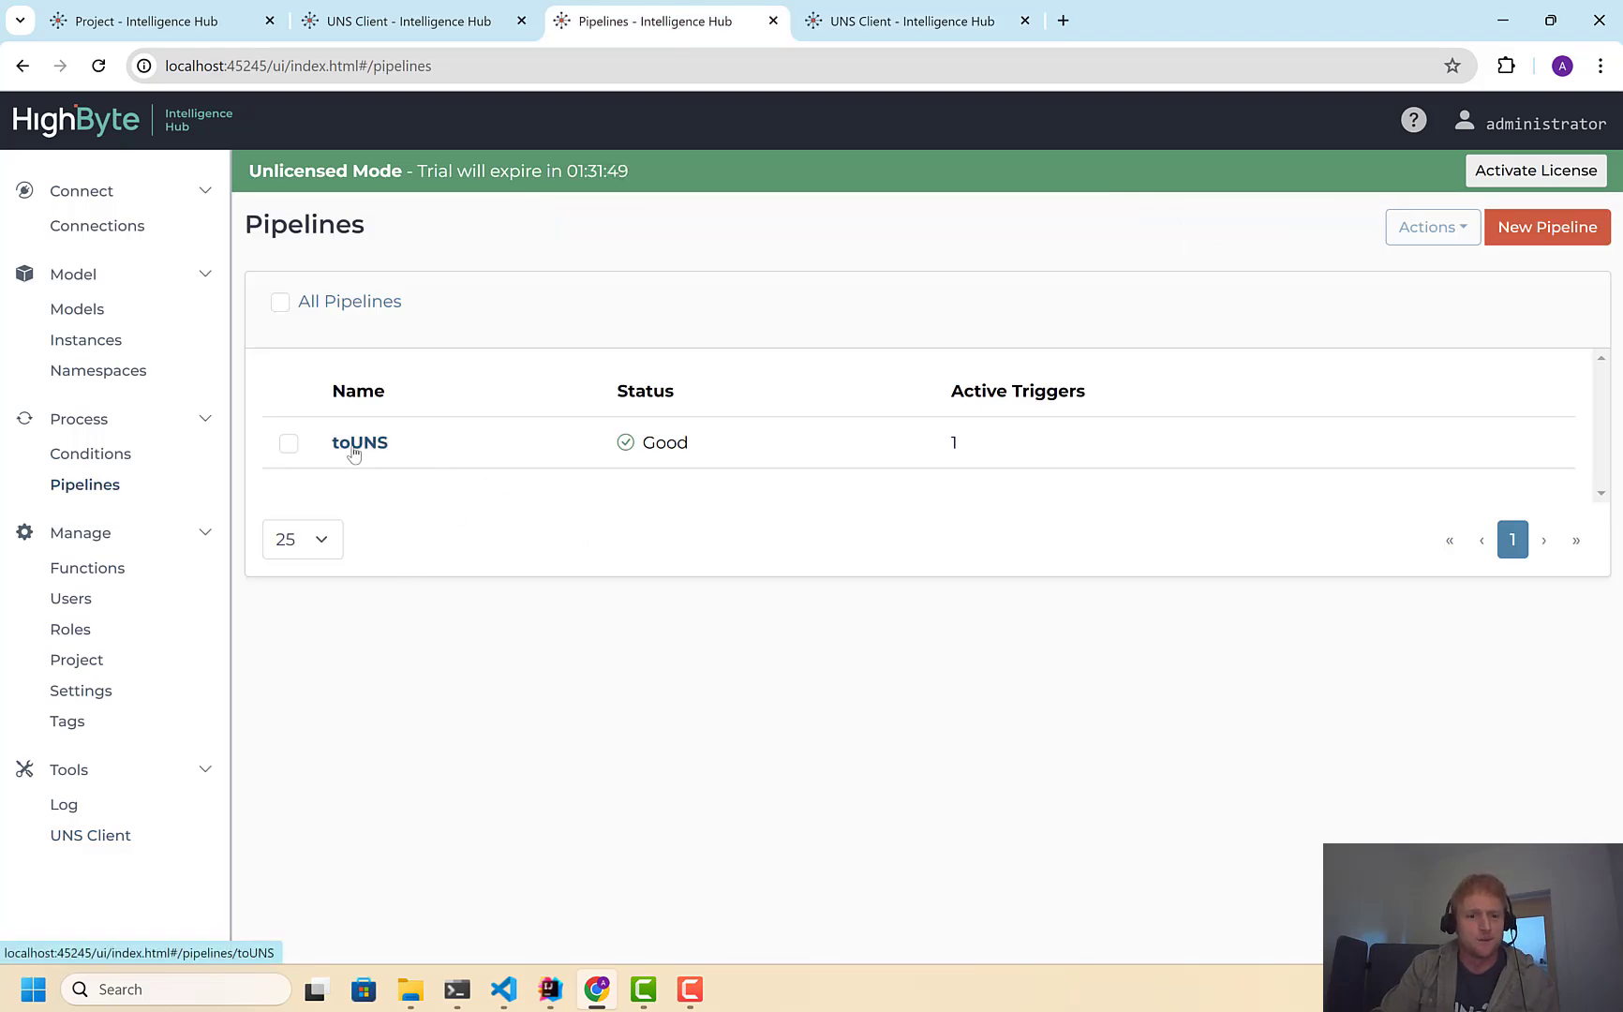
left_click(98, 226)
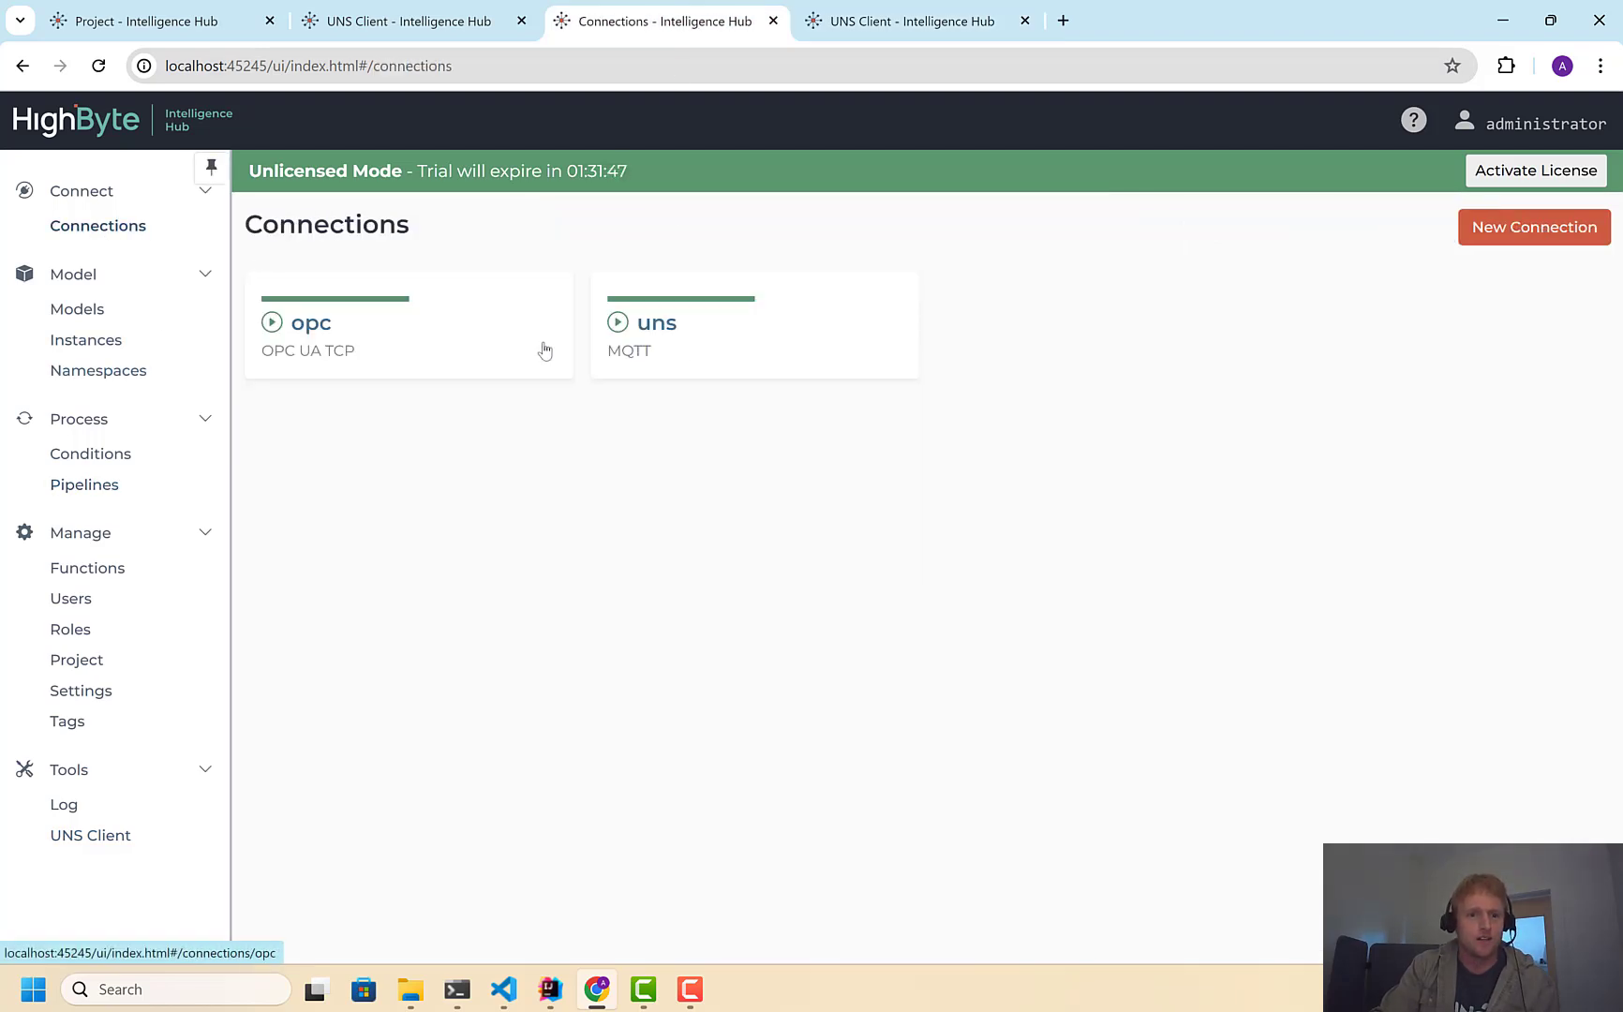
left_click(699, 328)
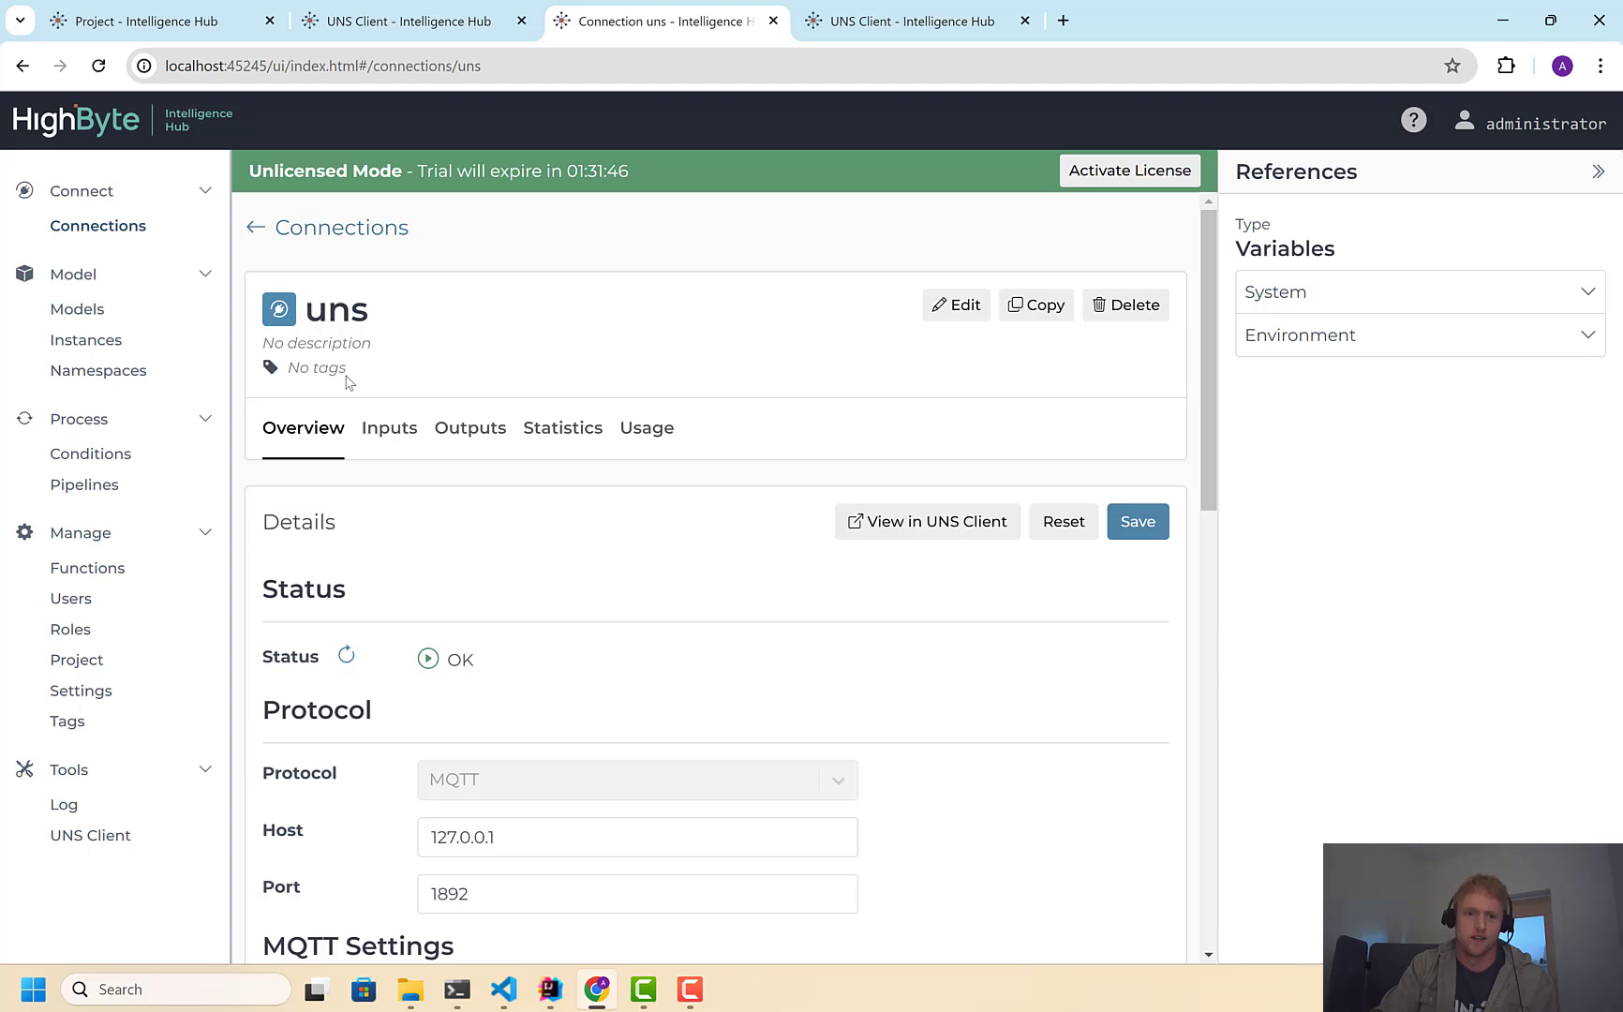
left_click(381, 431)
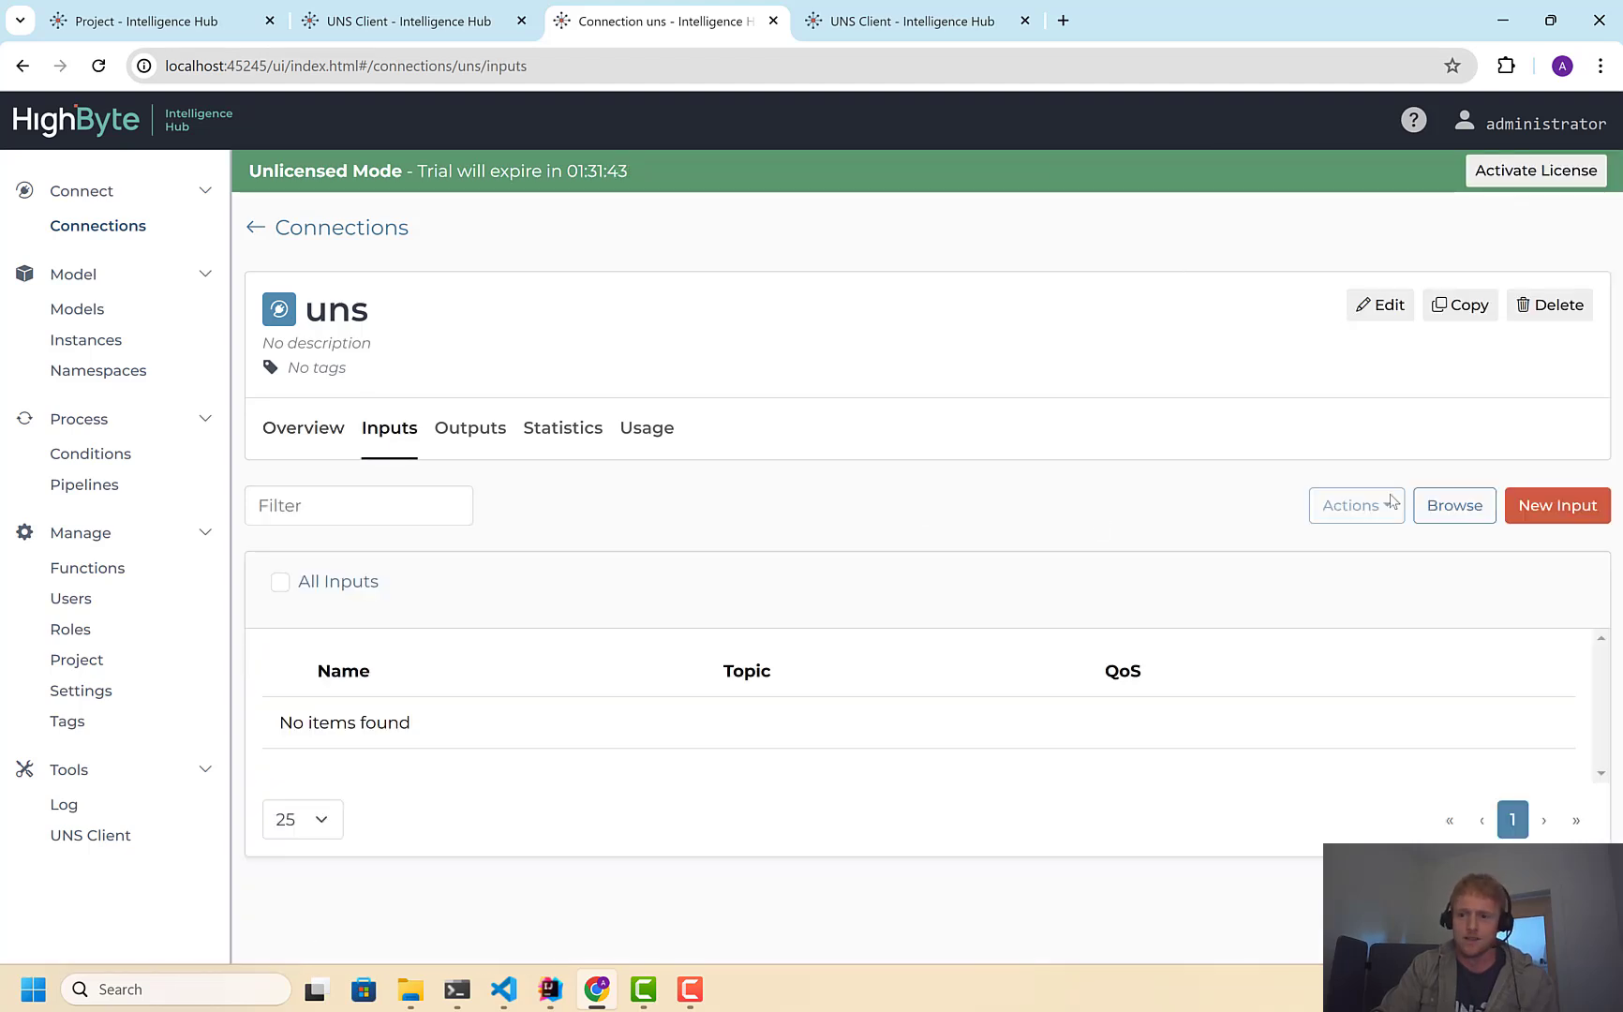
Create a uns input named conveyors that reads the topic conveyors, and test it
left_click(1556, 509)
left_click(526, 575)
type("co")
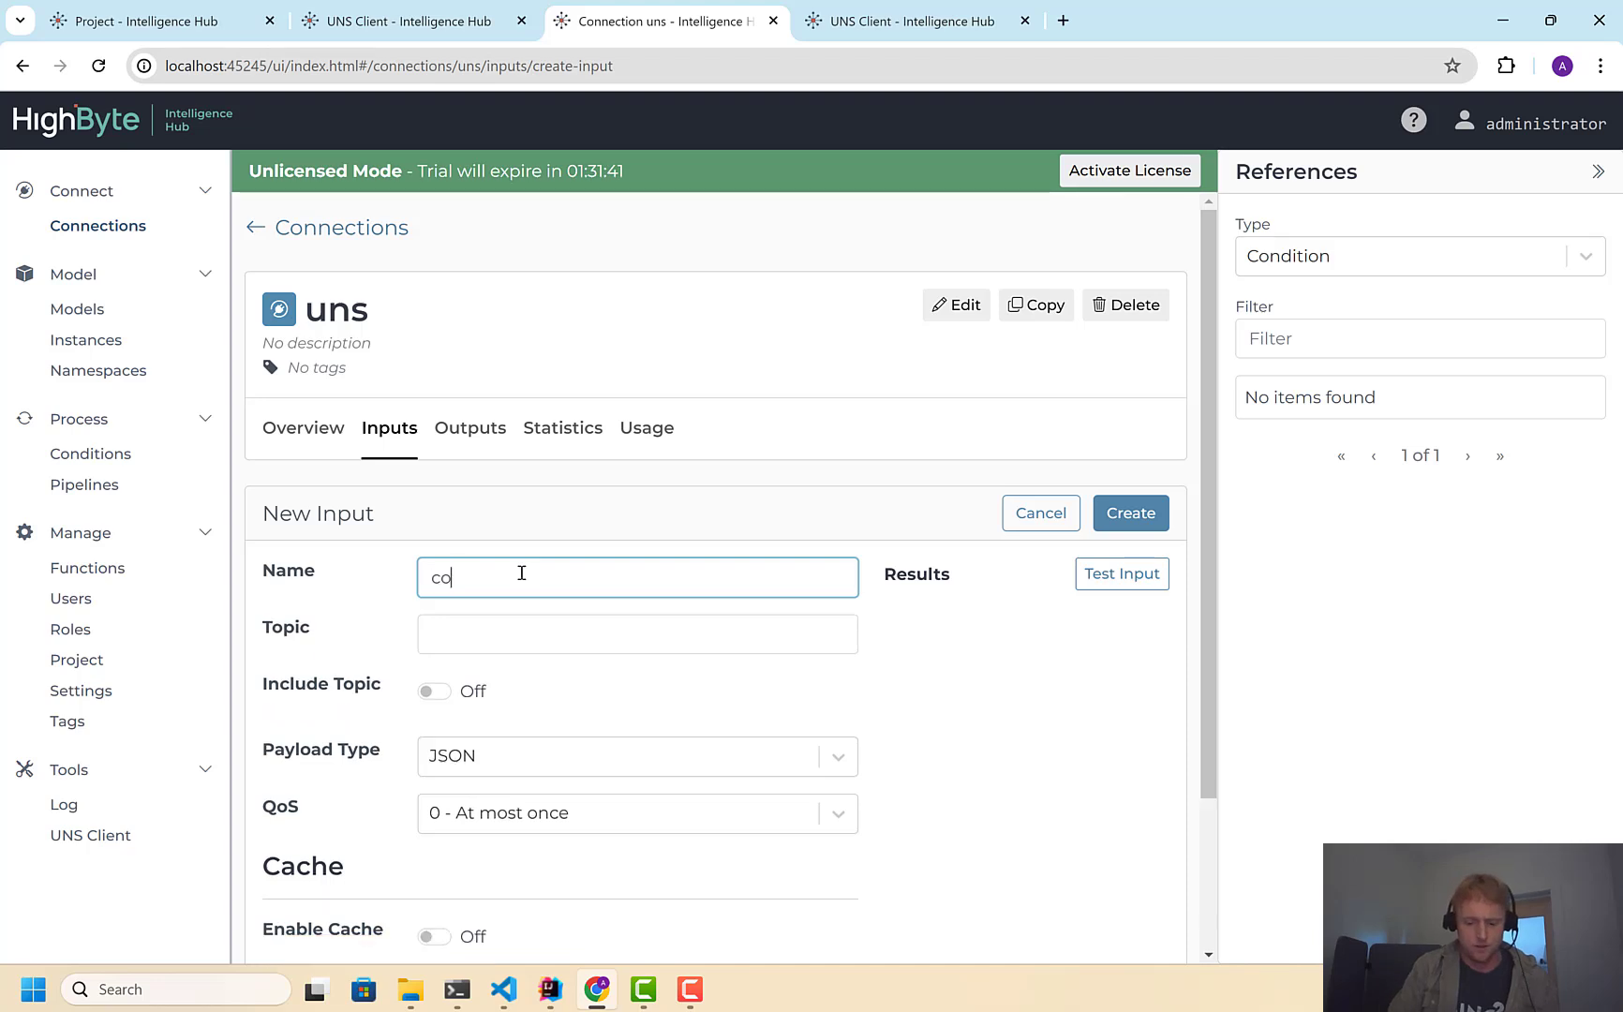
type("nvryor")
key("BackSpace")
key("BackSpace")
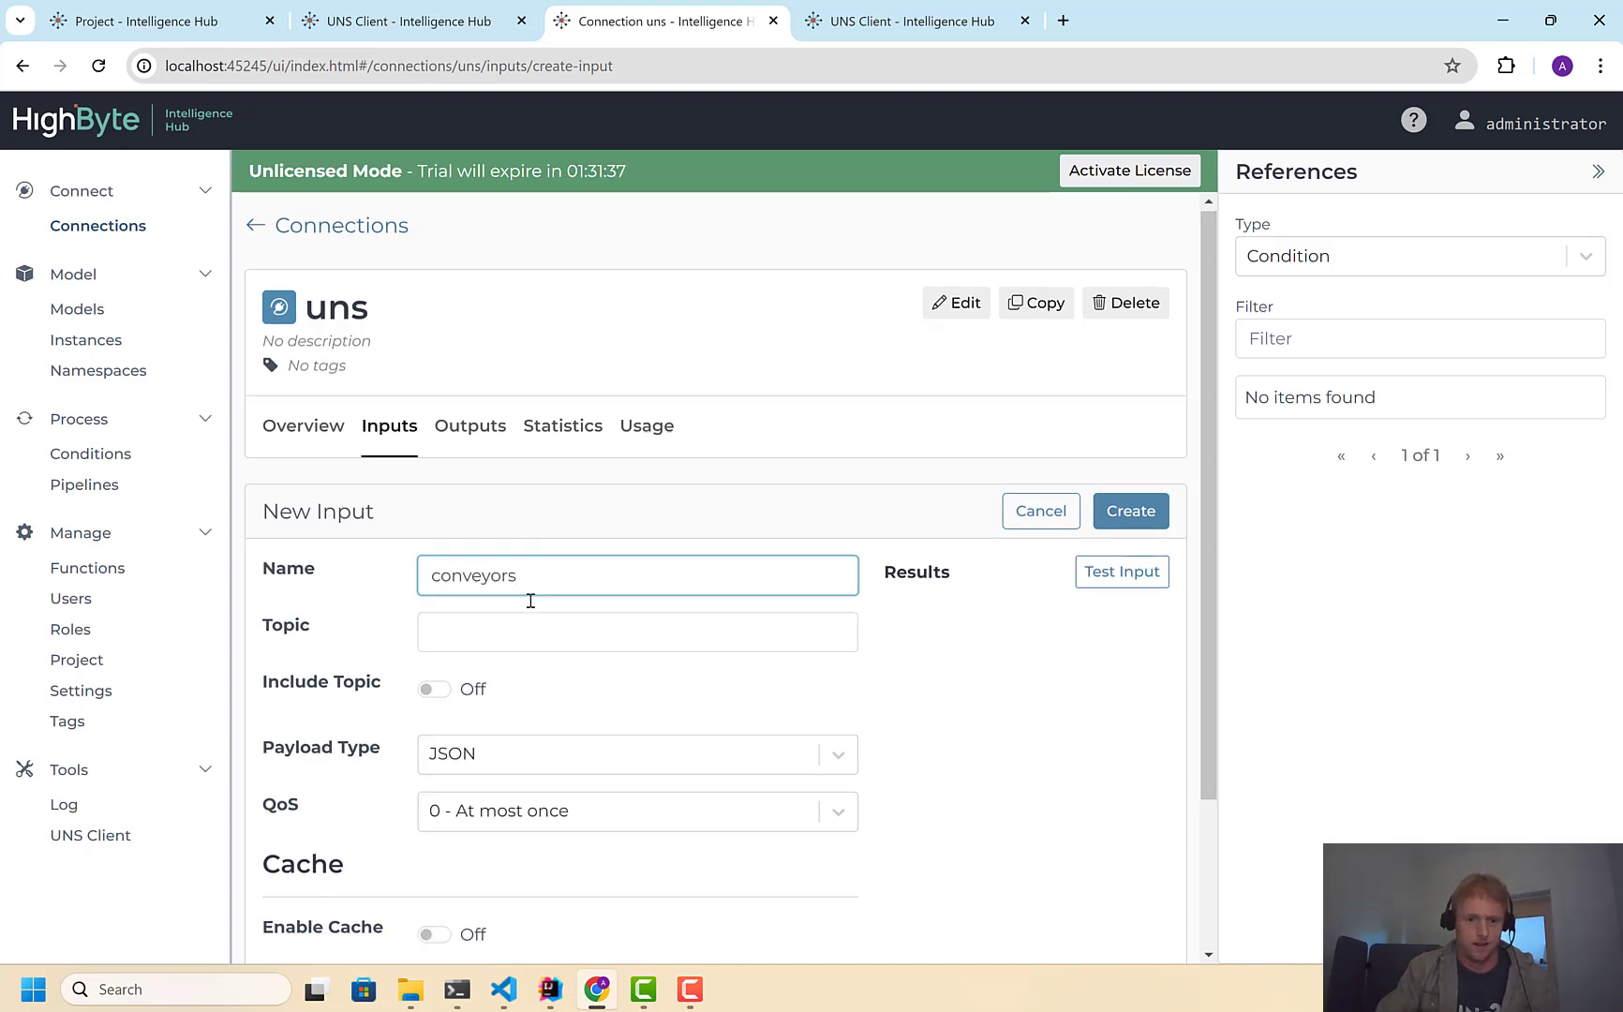
scroll(528, 599, "down", 1)
left_click(481, 529)
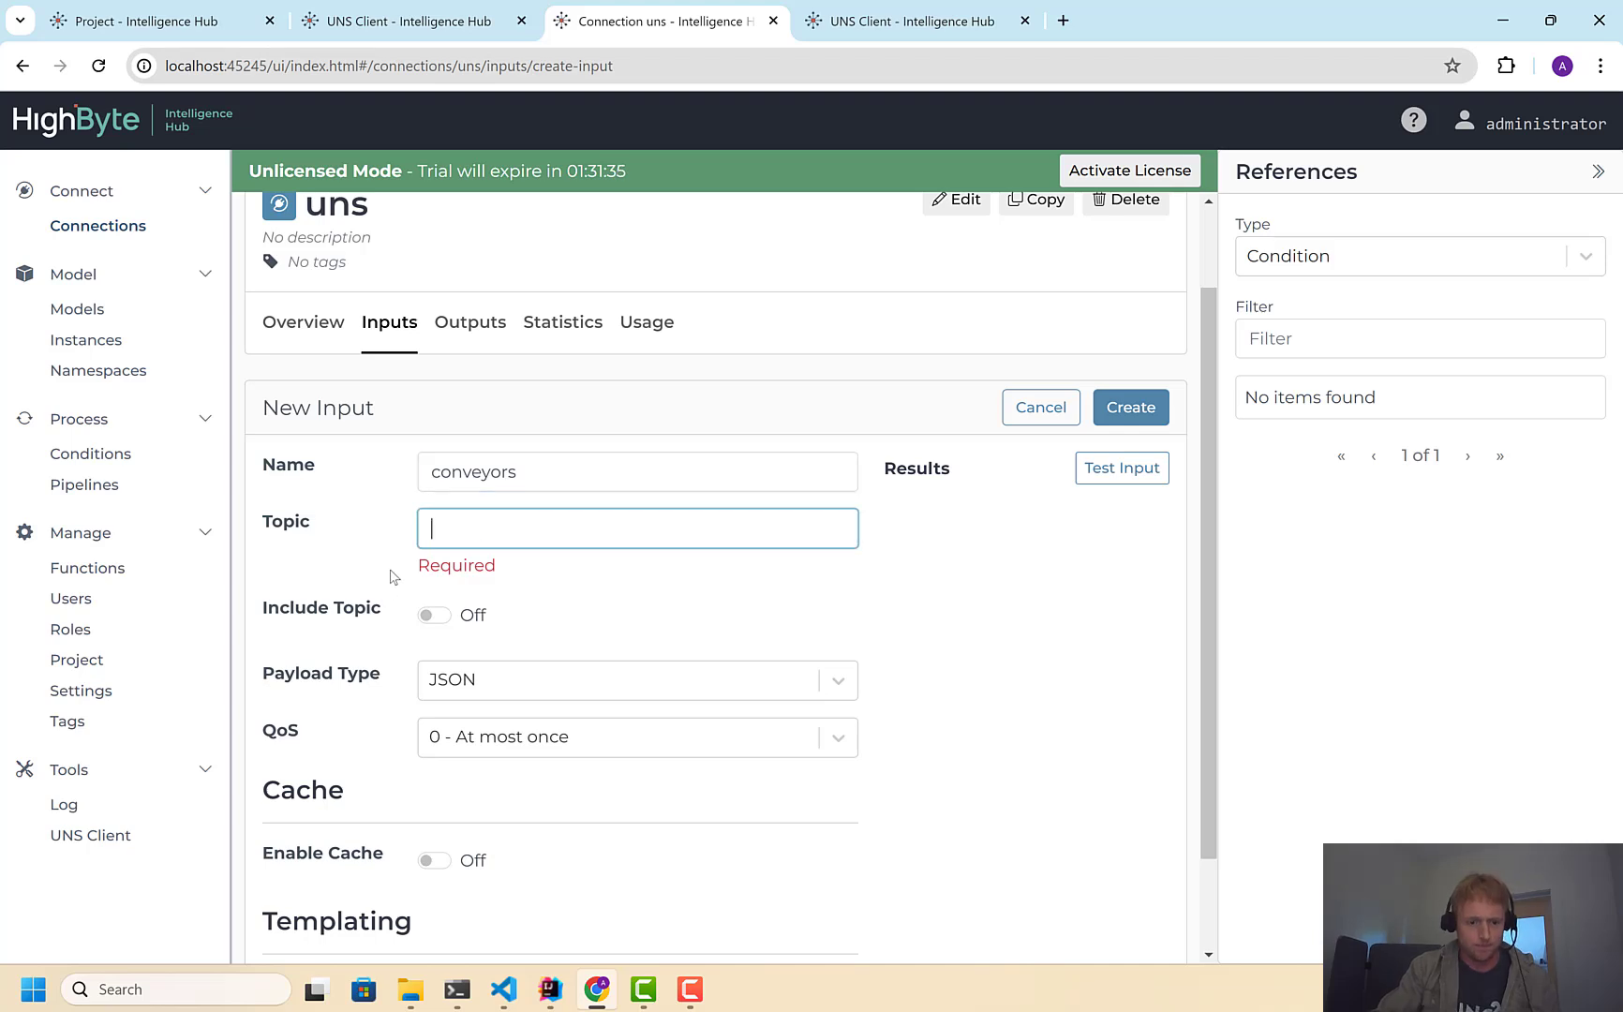
type("conveyors")
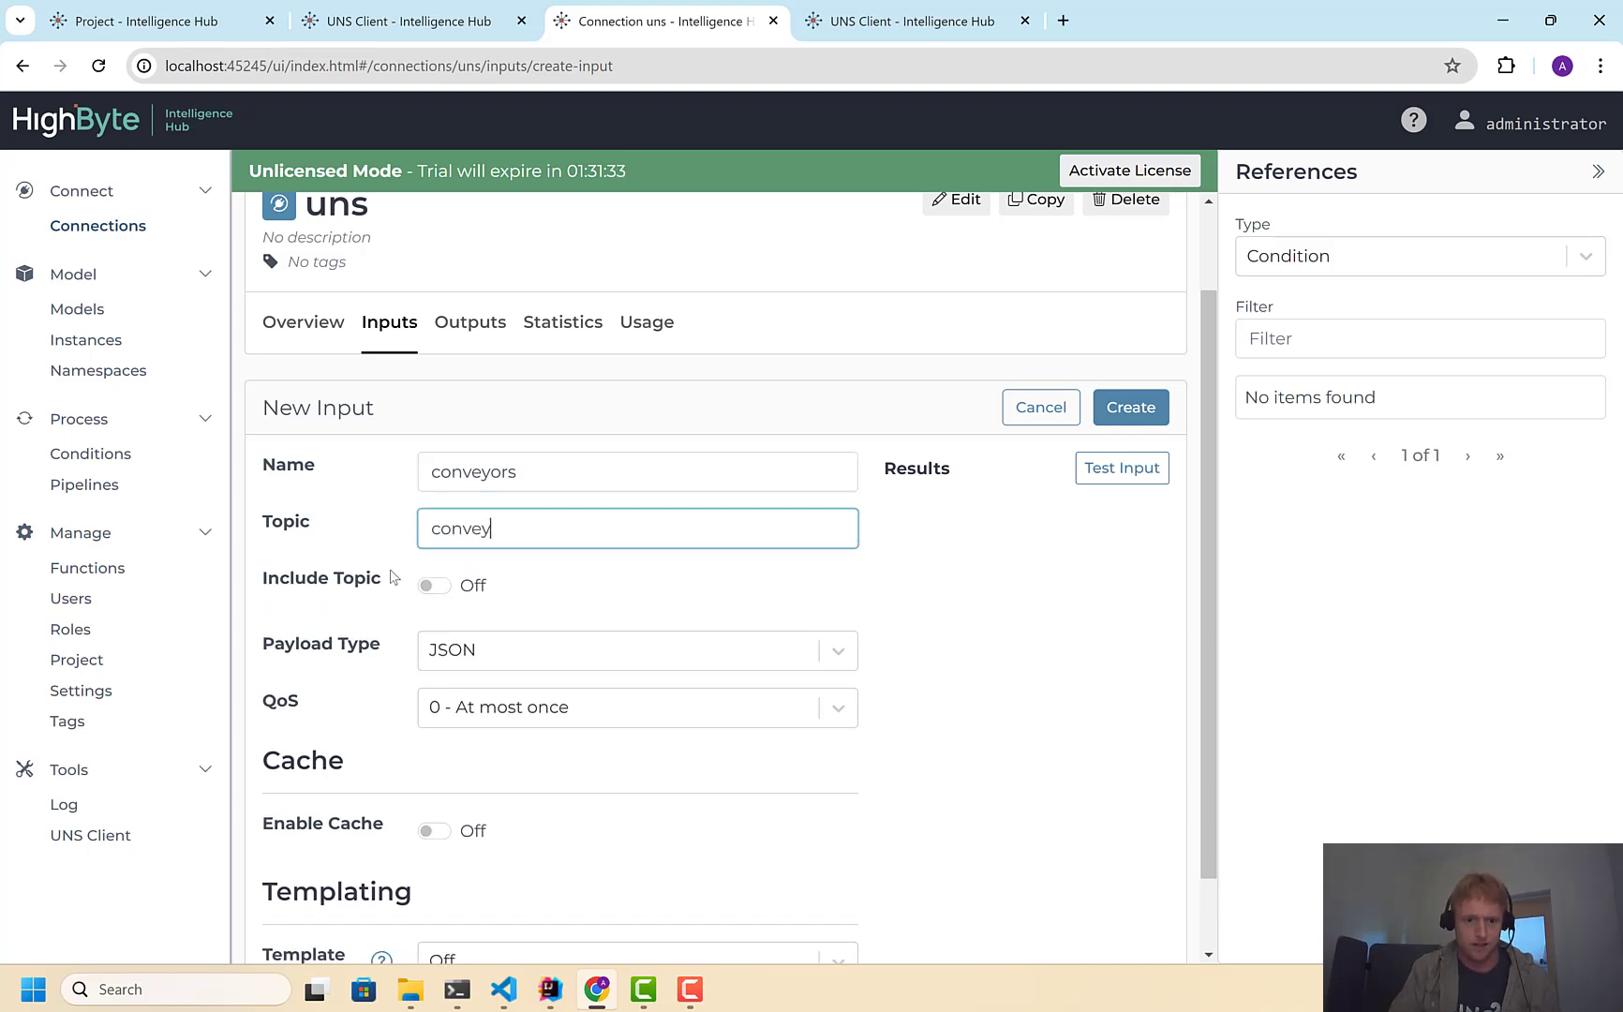
left_click(1131, 407)
left_click(1129, 529)
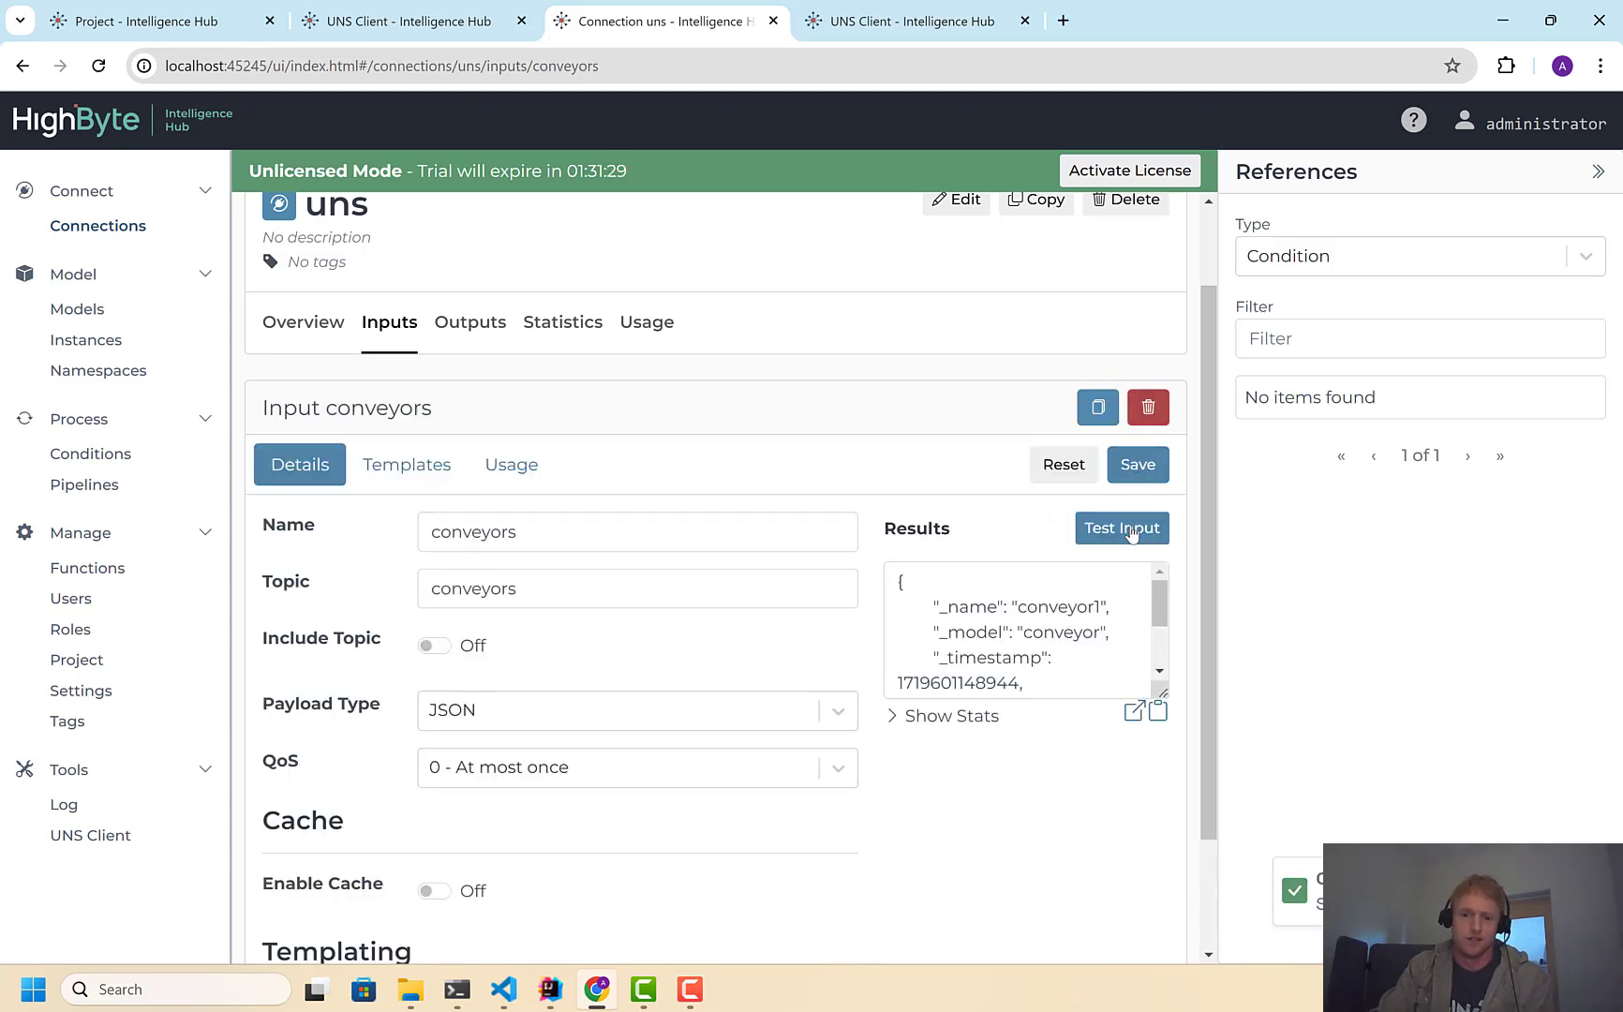
Start a new pipeline and name it unsEvents
left_click(101, 492)
left_click(1512, 228)
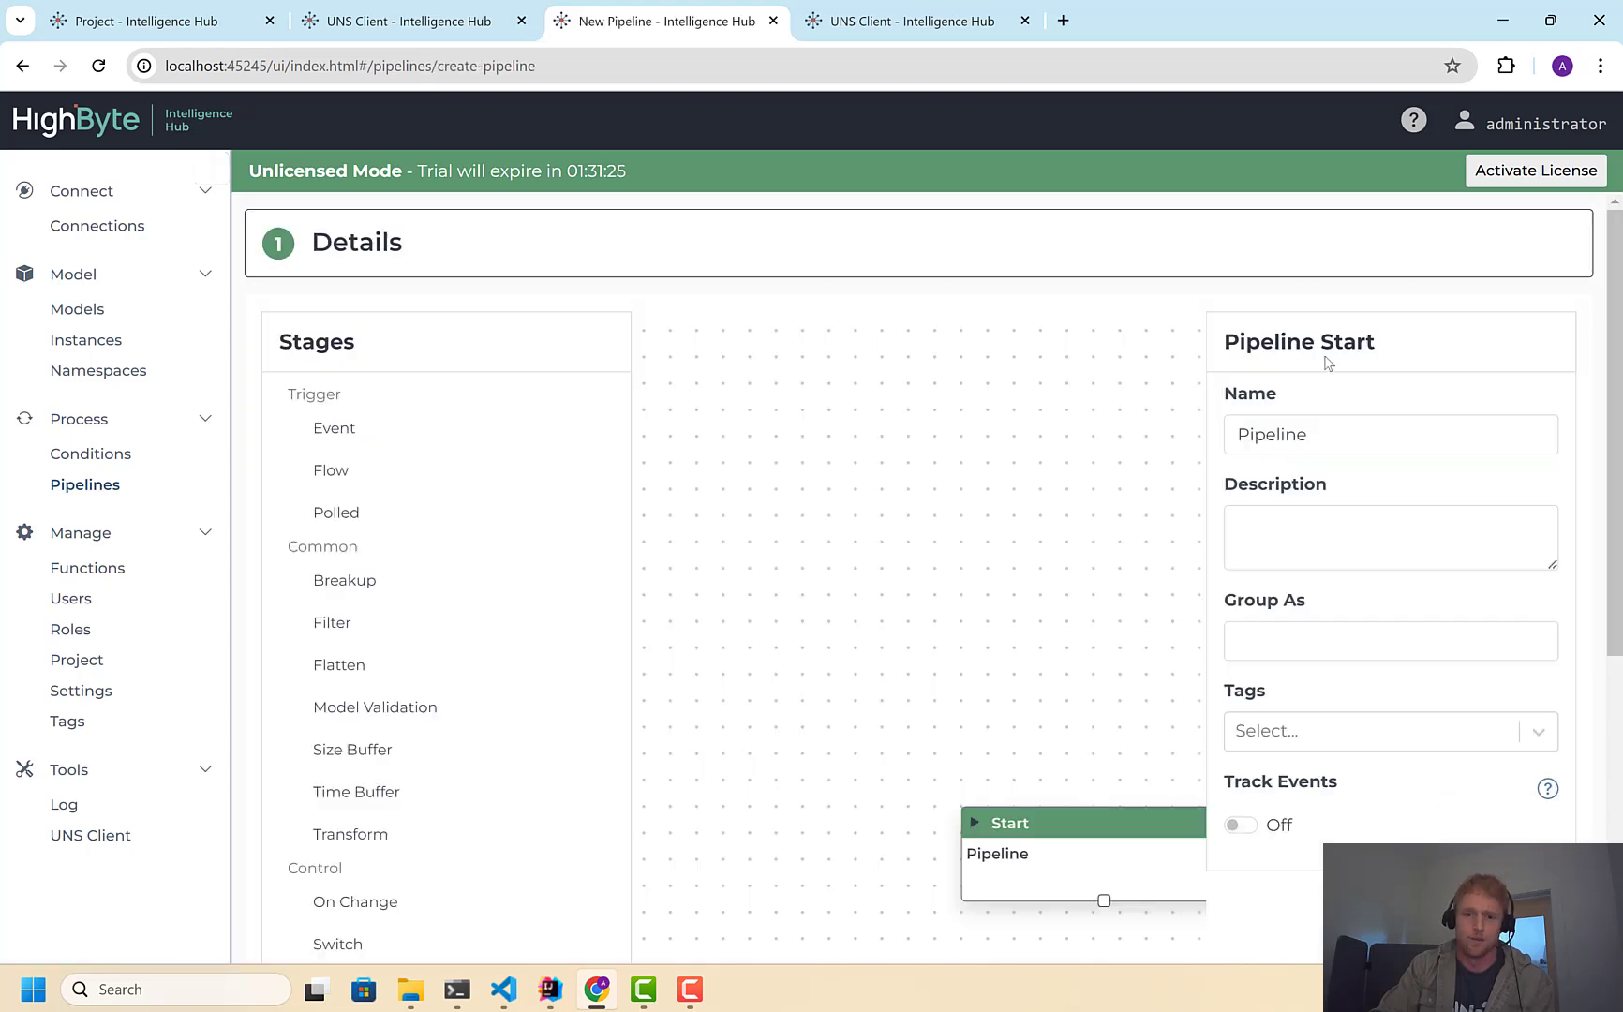
left_click_drag(1028, 580, 851, 359)
double_click(1329, 434)
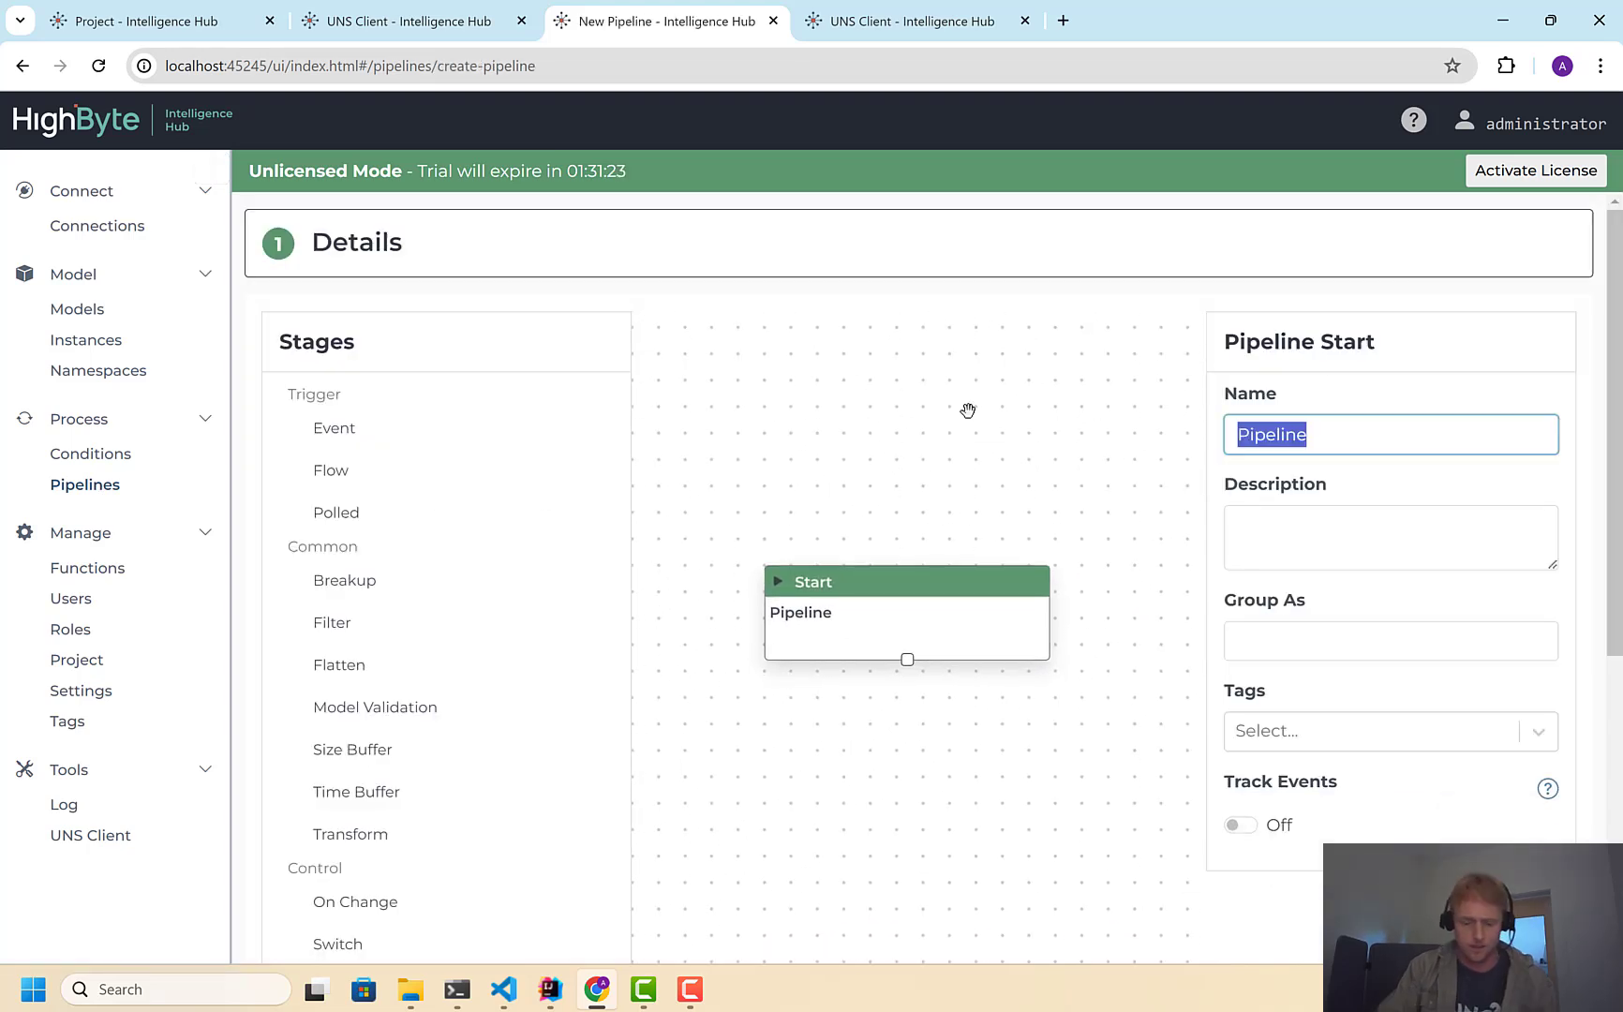
type("unsE")
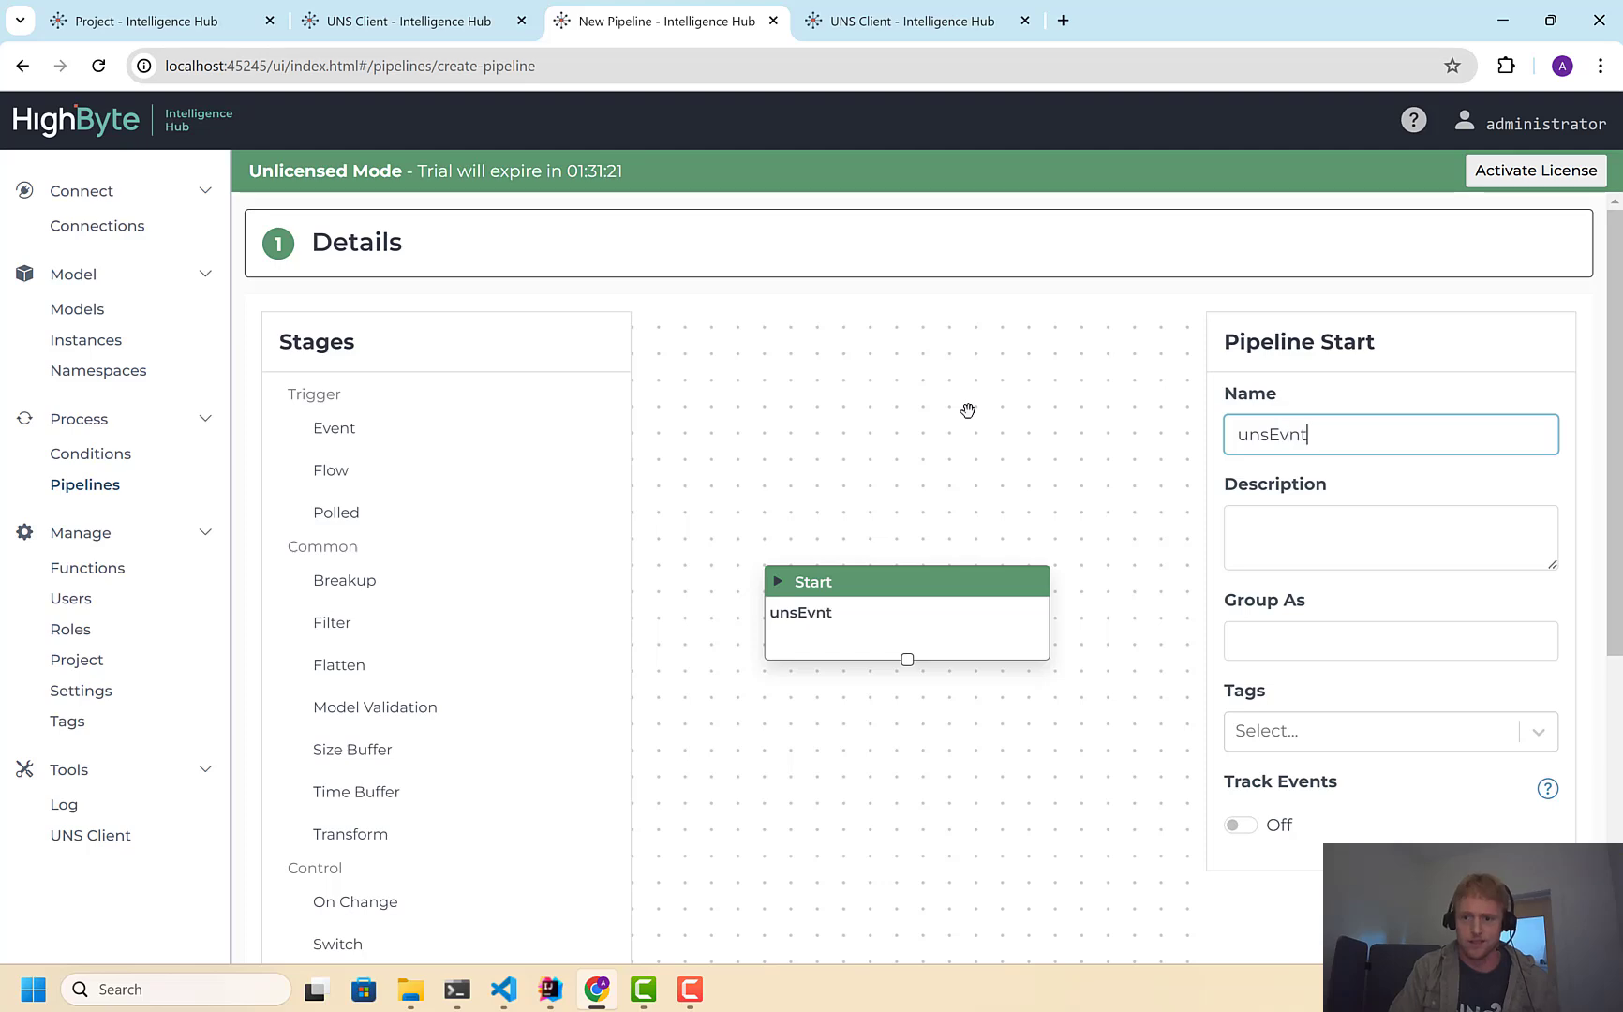
type("vents")
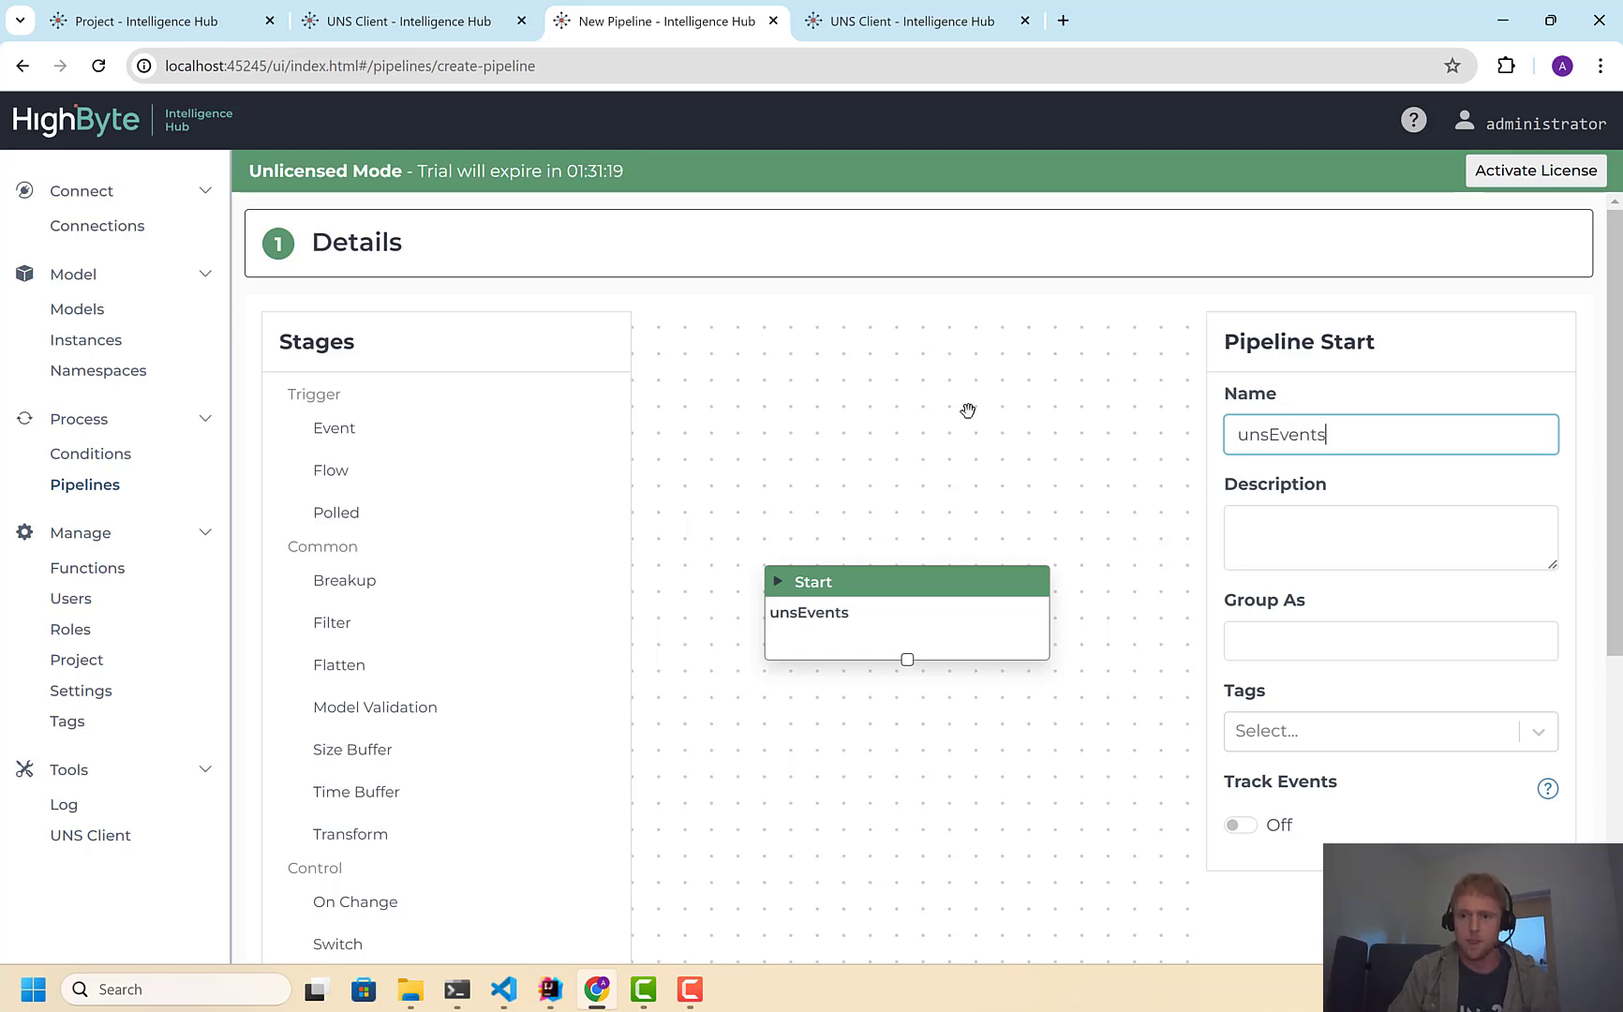
left_click_drag(797, 775, 792, 695)
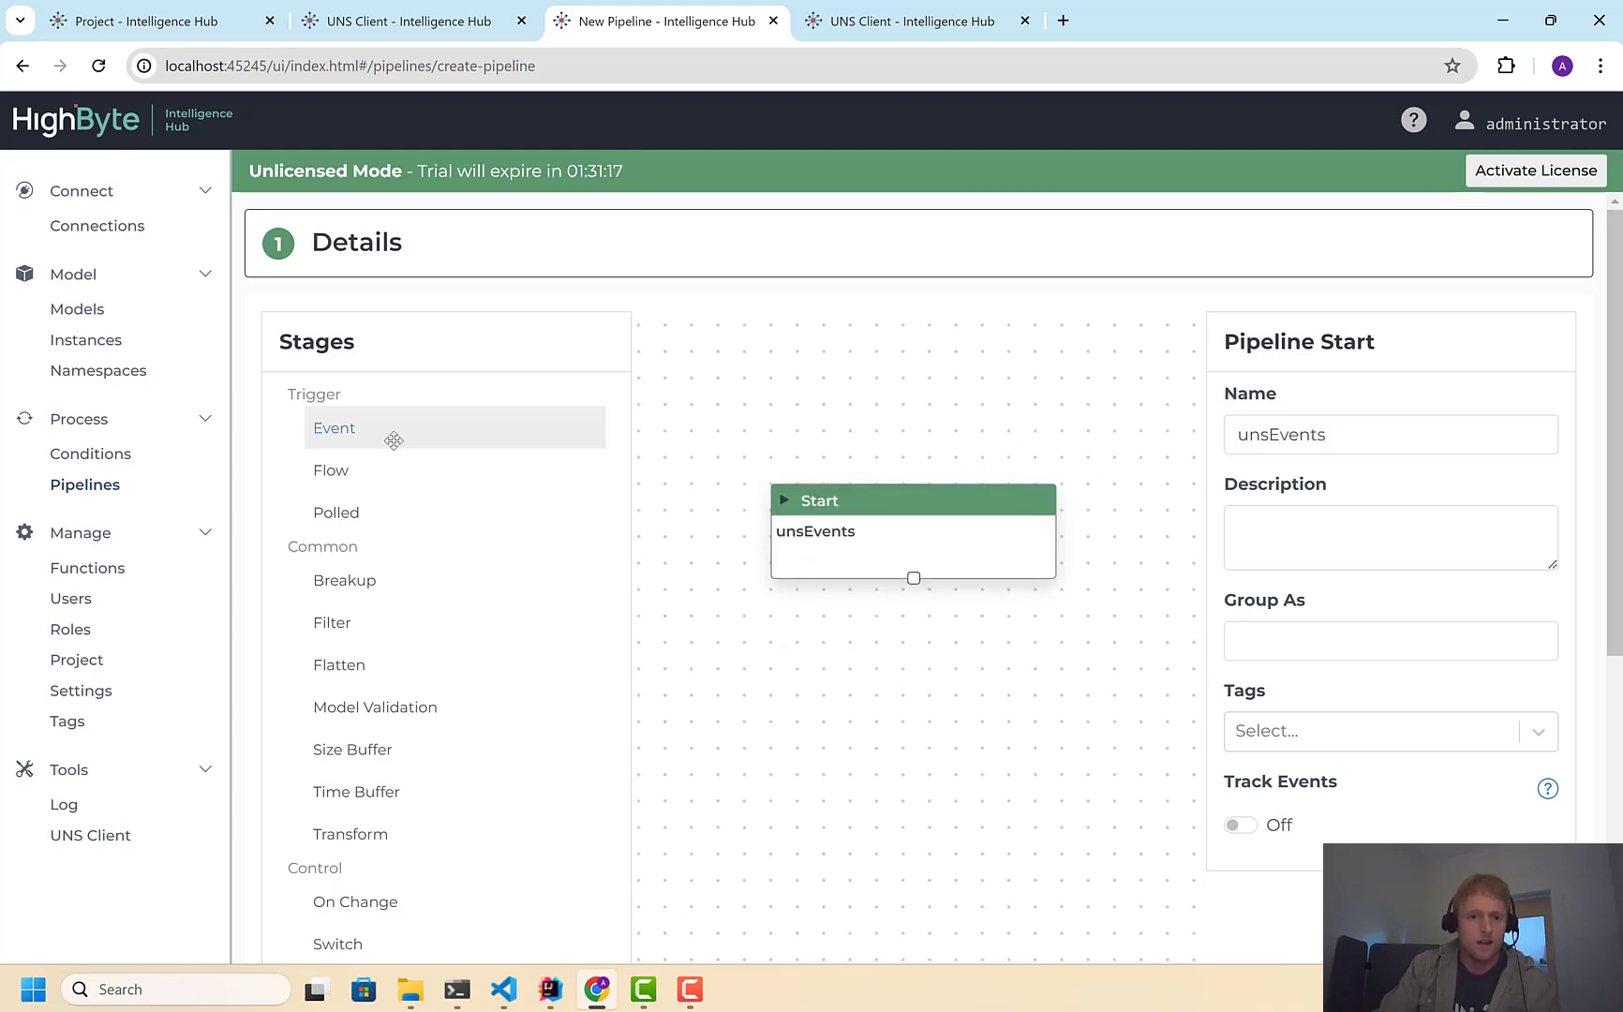
Add an Event trigger stage to the unsEvents pipeline and place it directly above the Start stage
left_click_drag(394, 440, 845, 405)
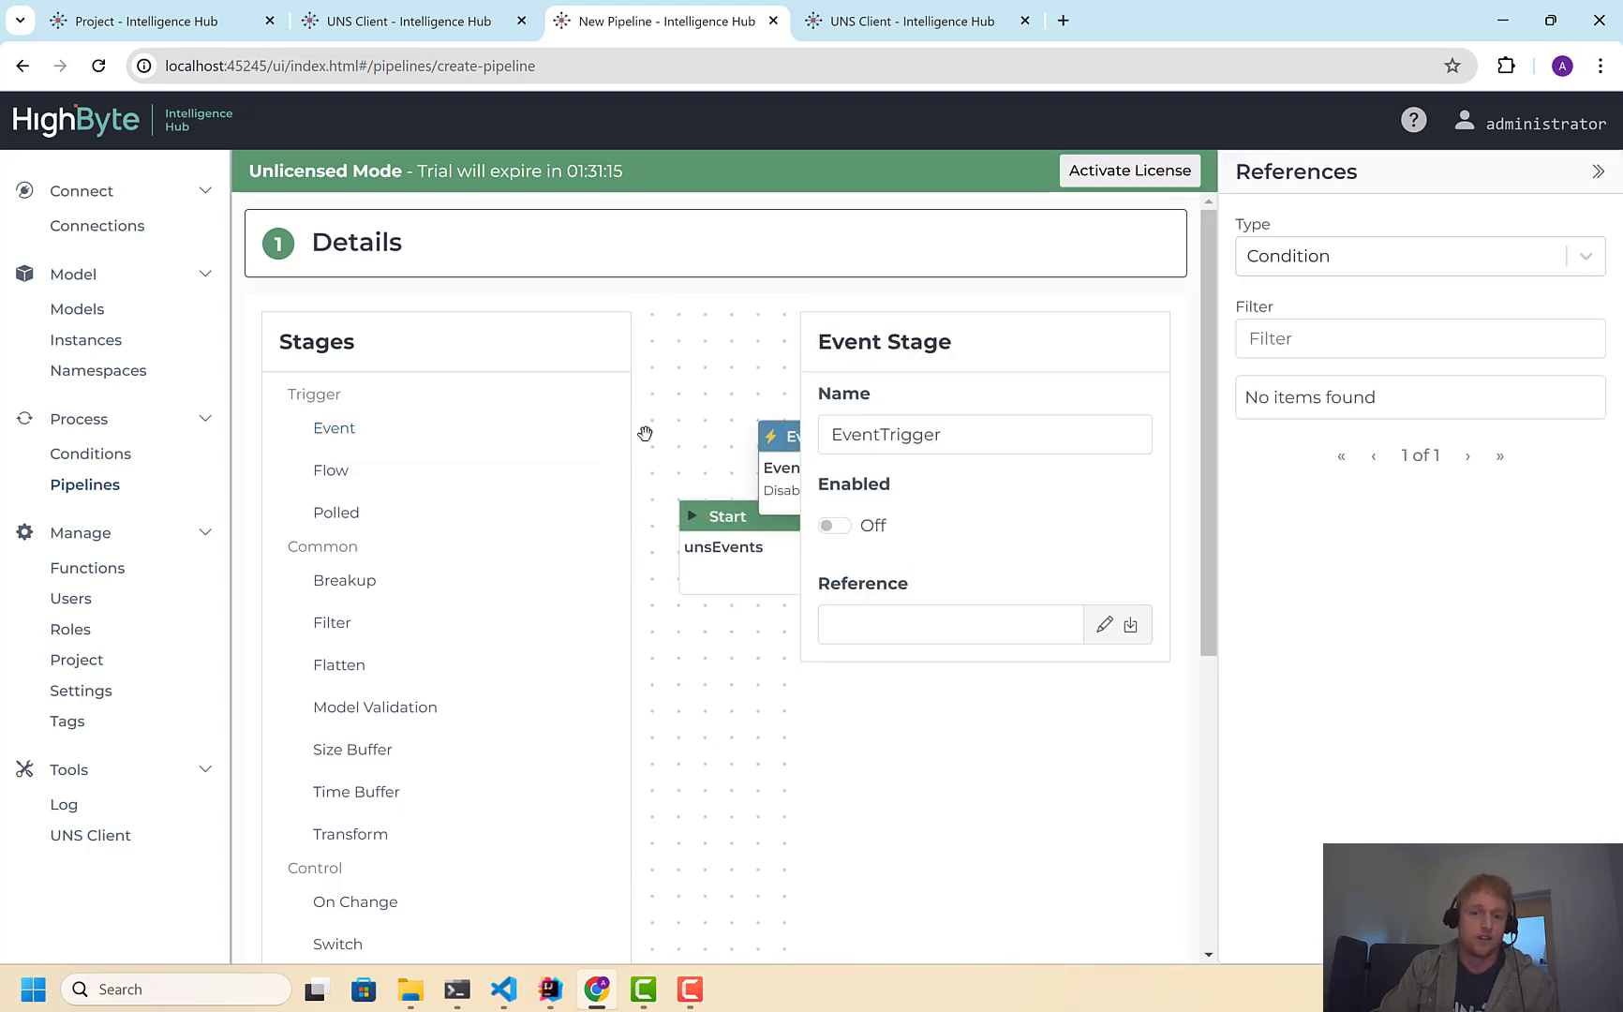
scroll(670, 434, "down", 1)
left_click_drag(689, 434, 666, 429)
left_click_drag(770, 432, 690, 387)
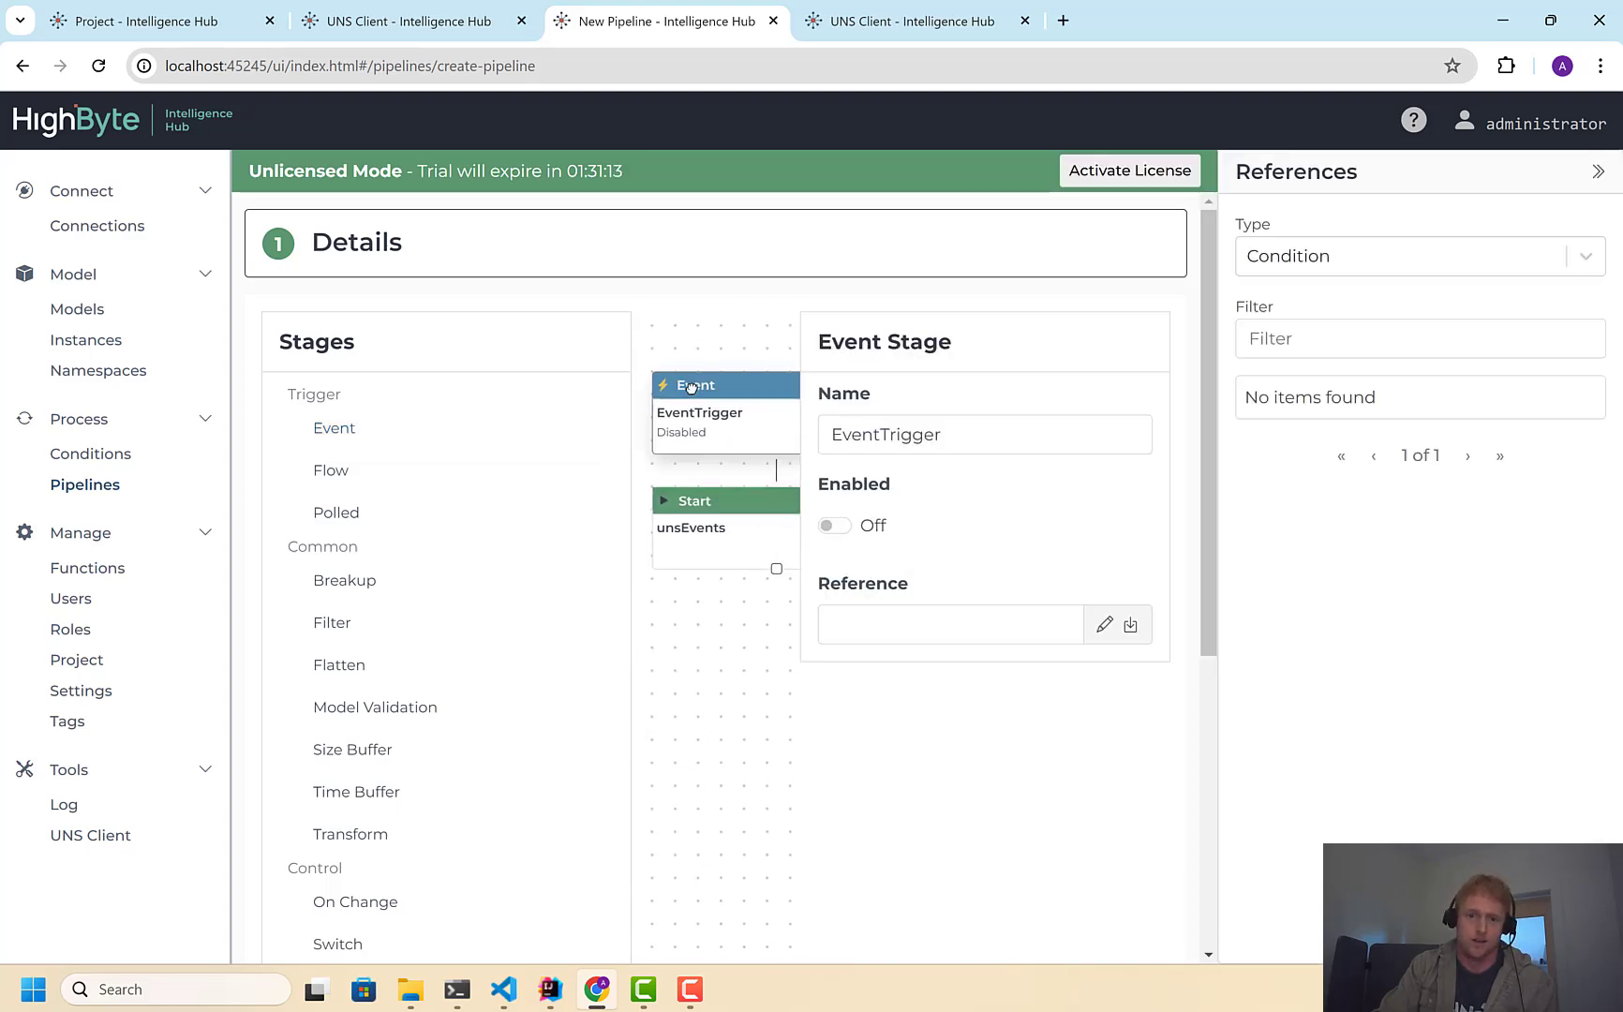
left_click(1598, 172)
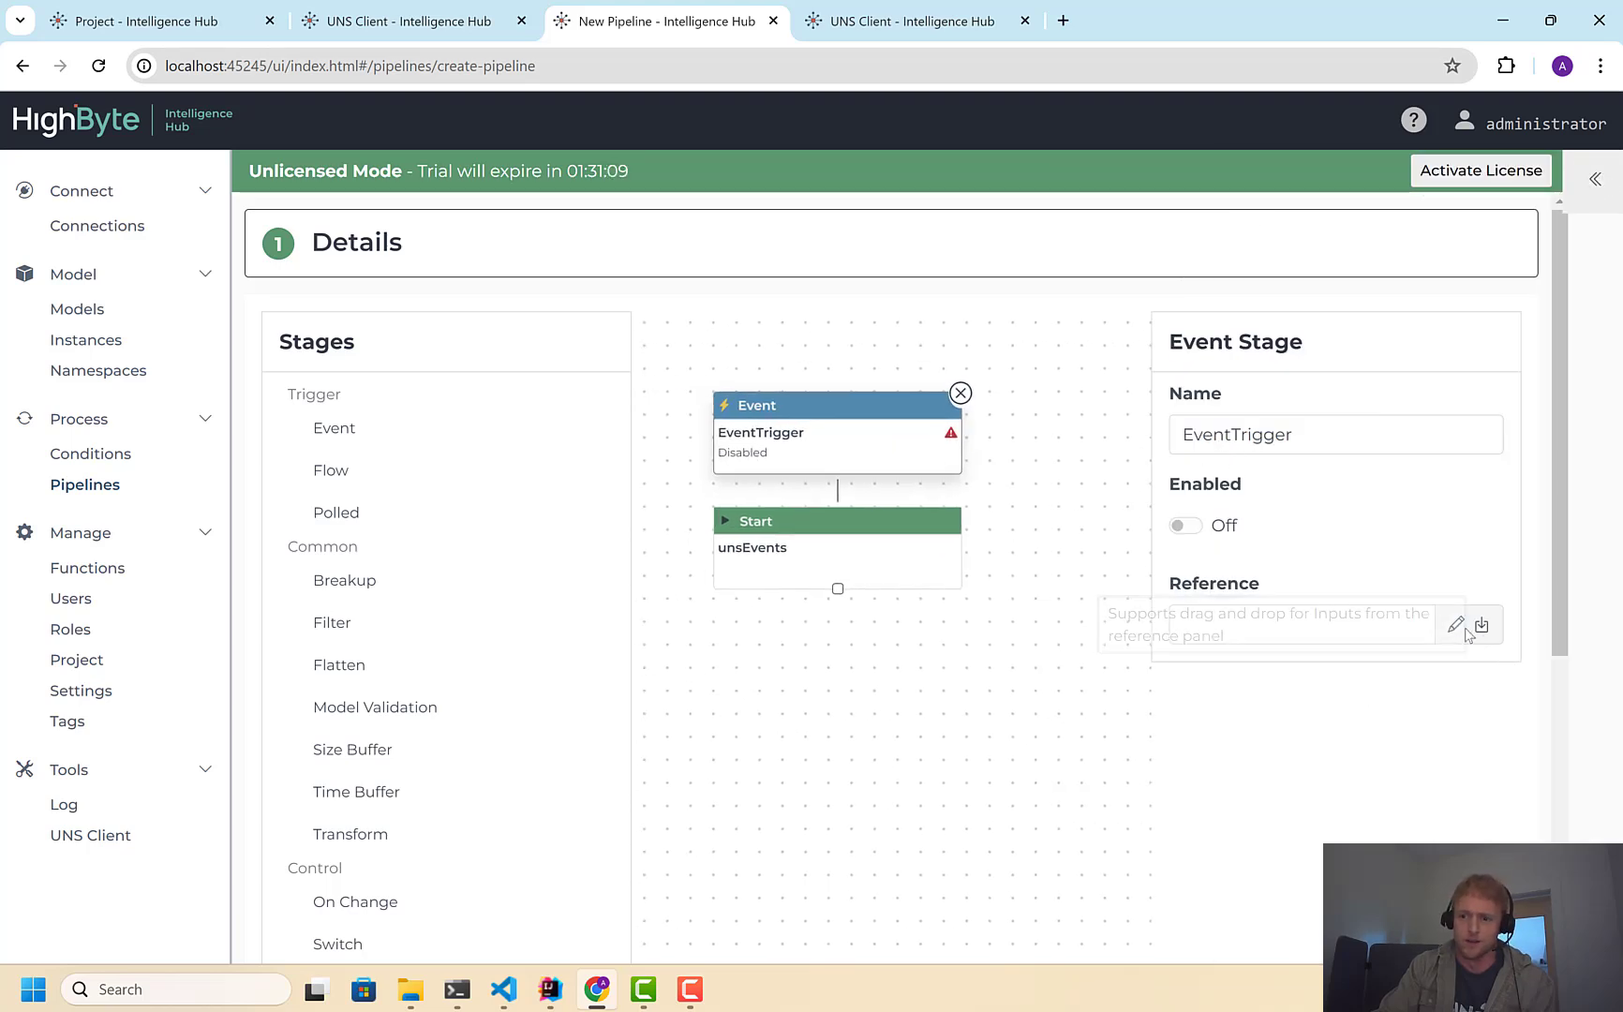
Set the event trigger's reference to the conveyors input of the uns connection
left_click(1595, 179)
left_click(1406, 261)
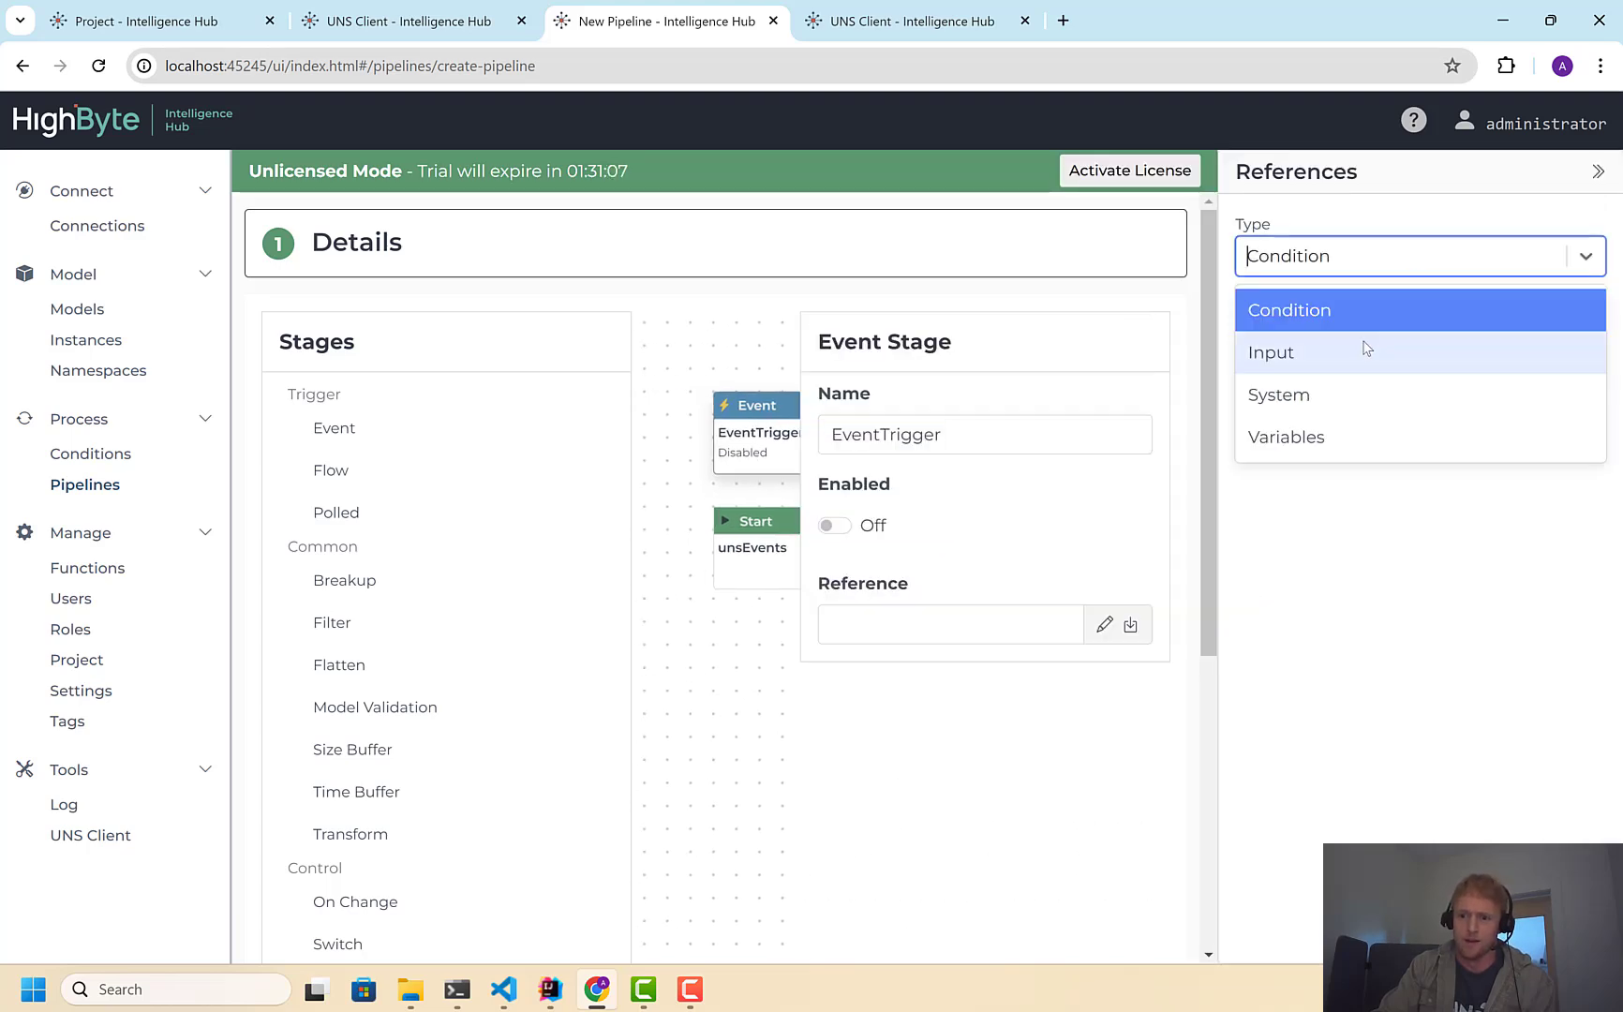
left_click(1365, 348)
left_click(1365, 342)
left_click(1321, 440)
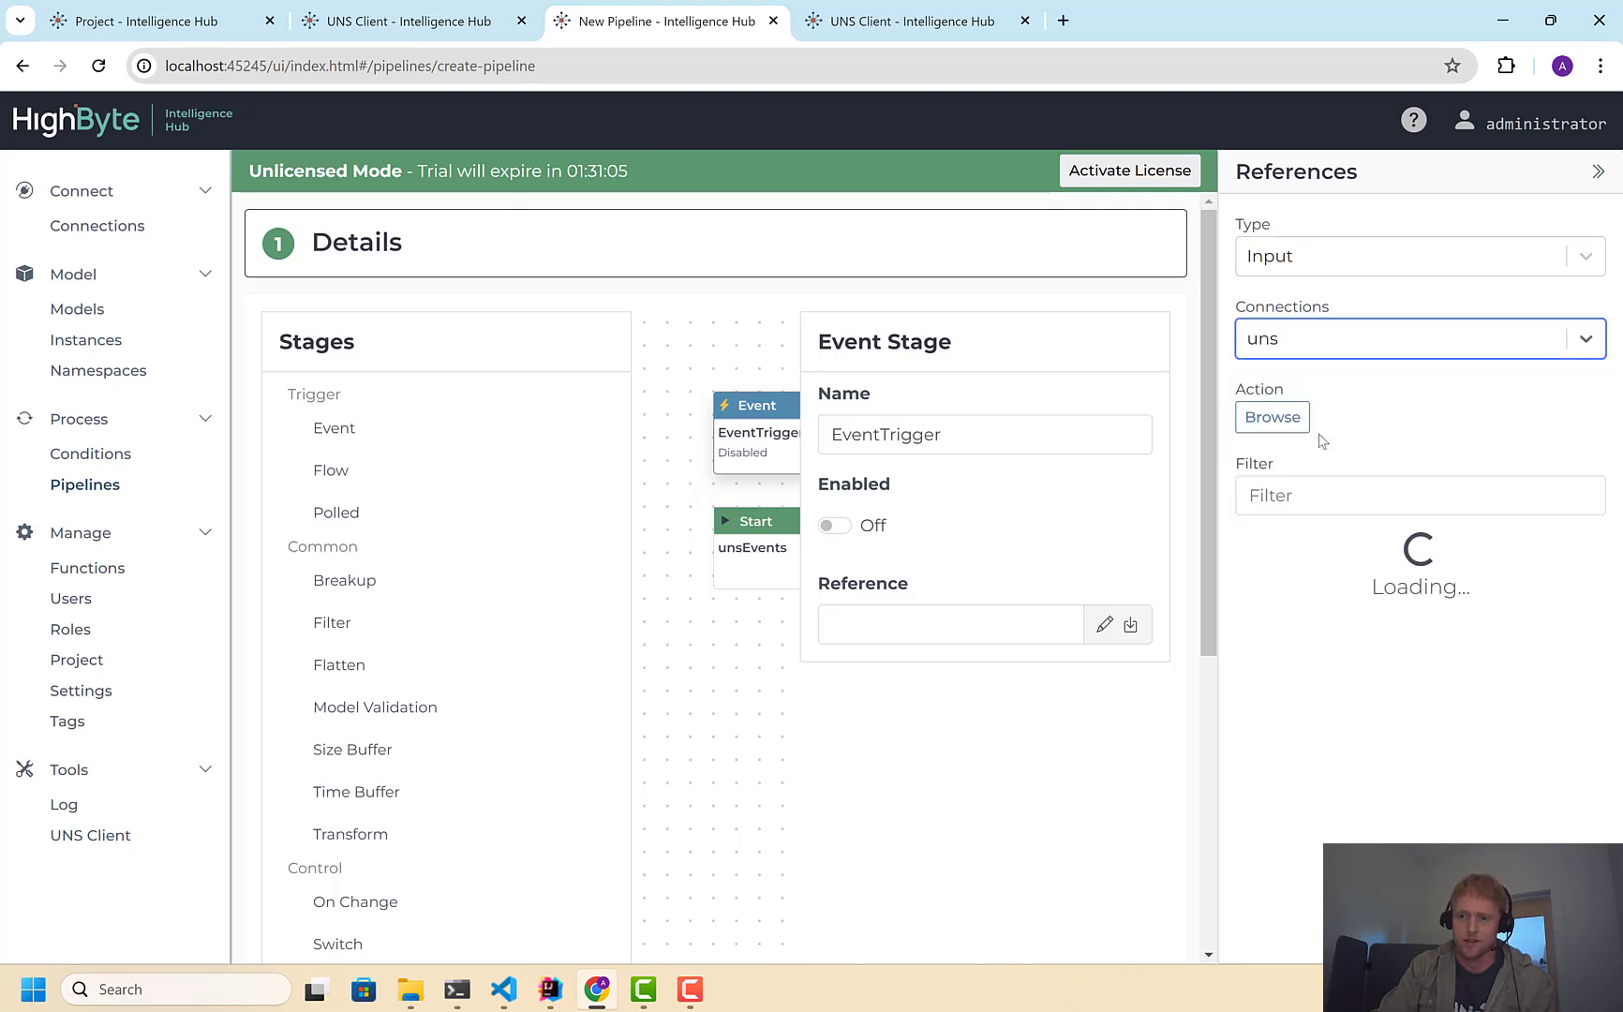
left_click_drag(1315, 554, 965, 634)
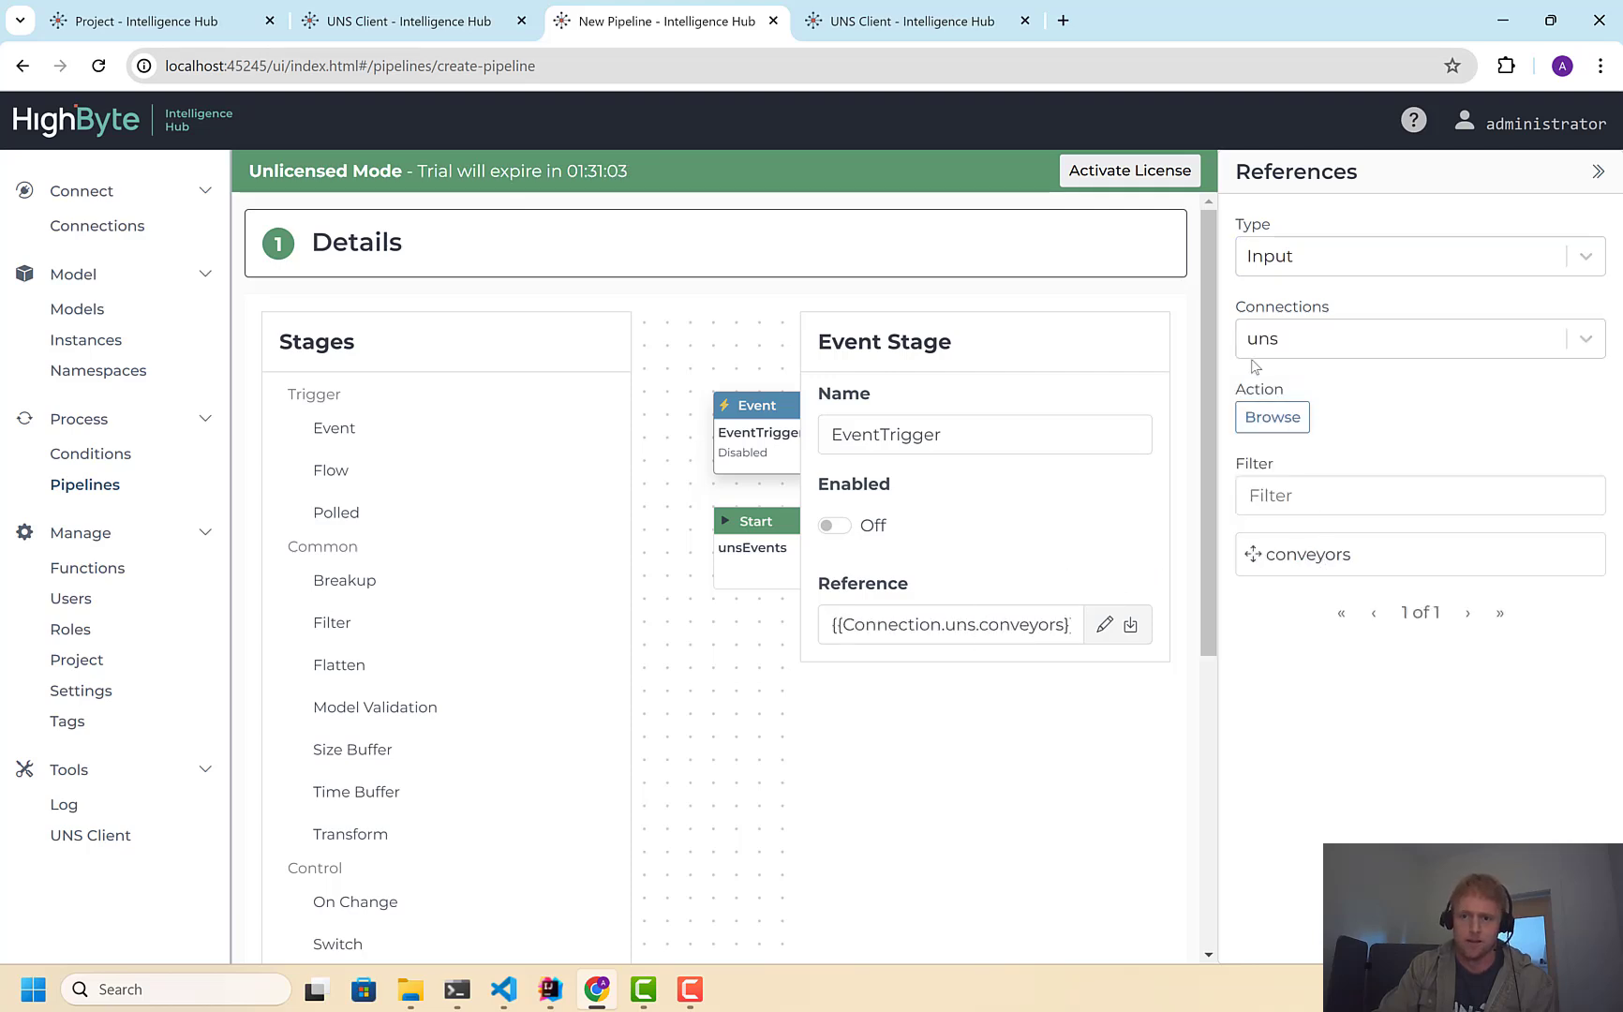
left_click(1600, 172)
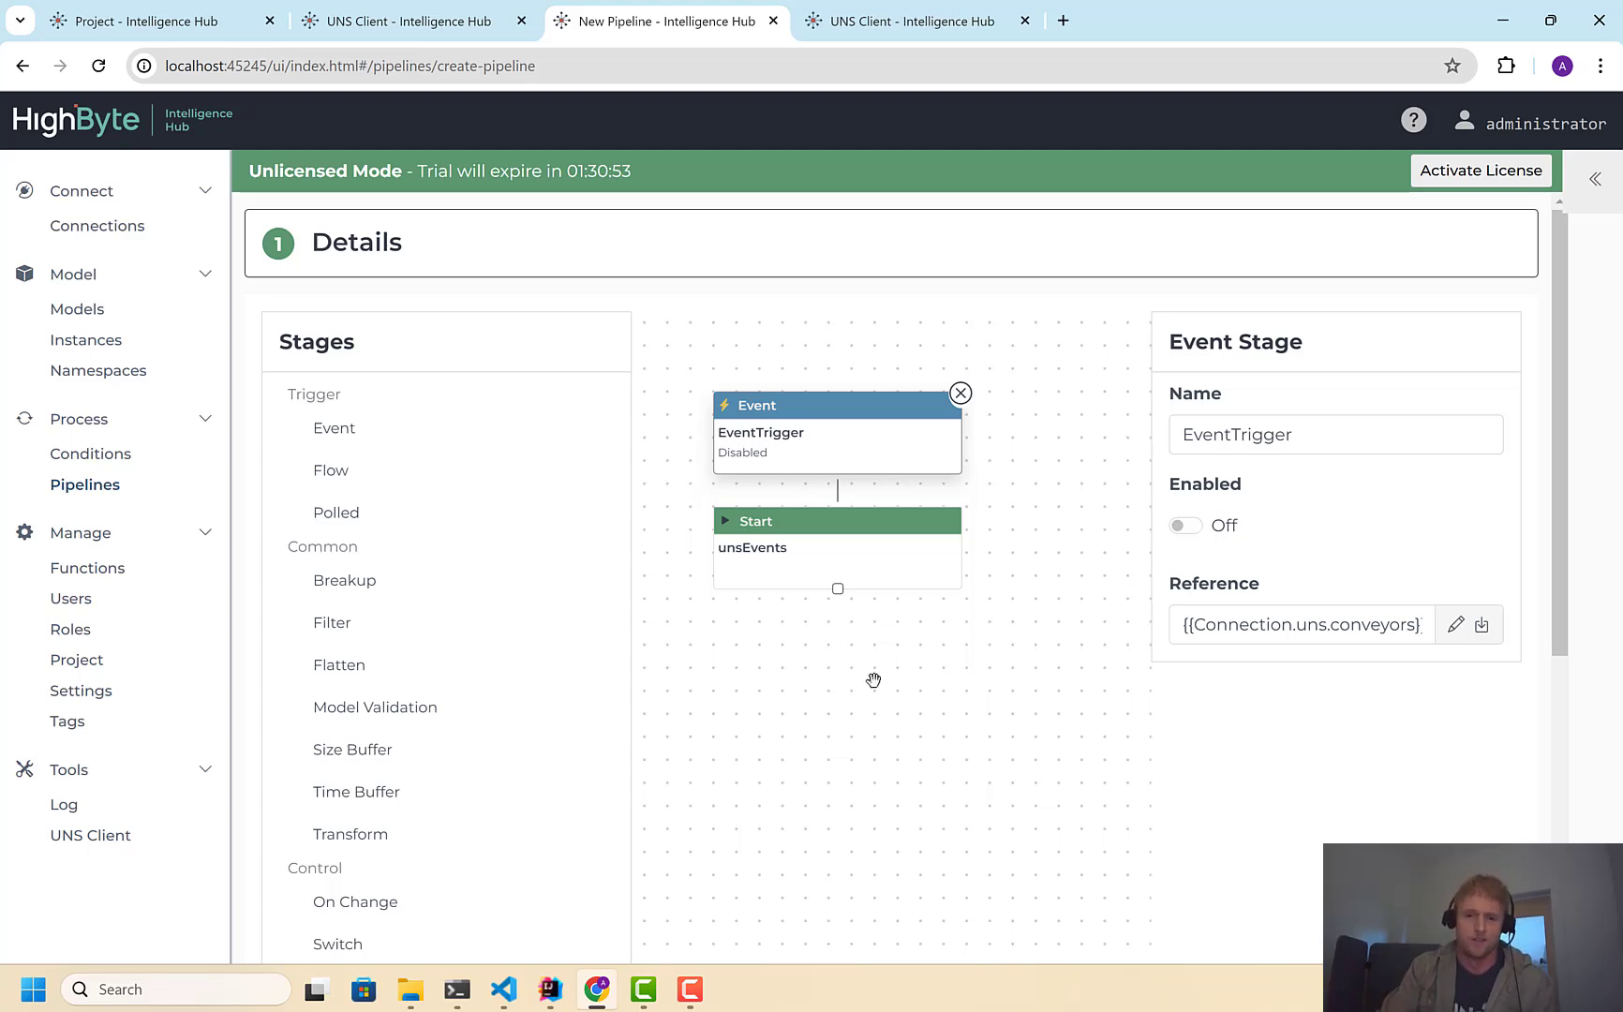
Add a Write New stage below the Start stage and connect the Start stage's output to it
left_click_drag(854, 682, 885, 613)
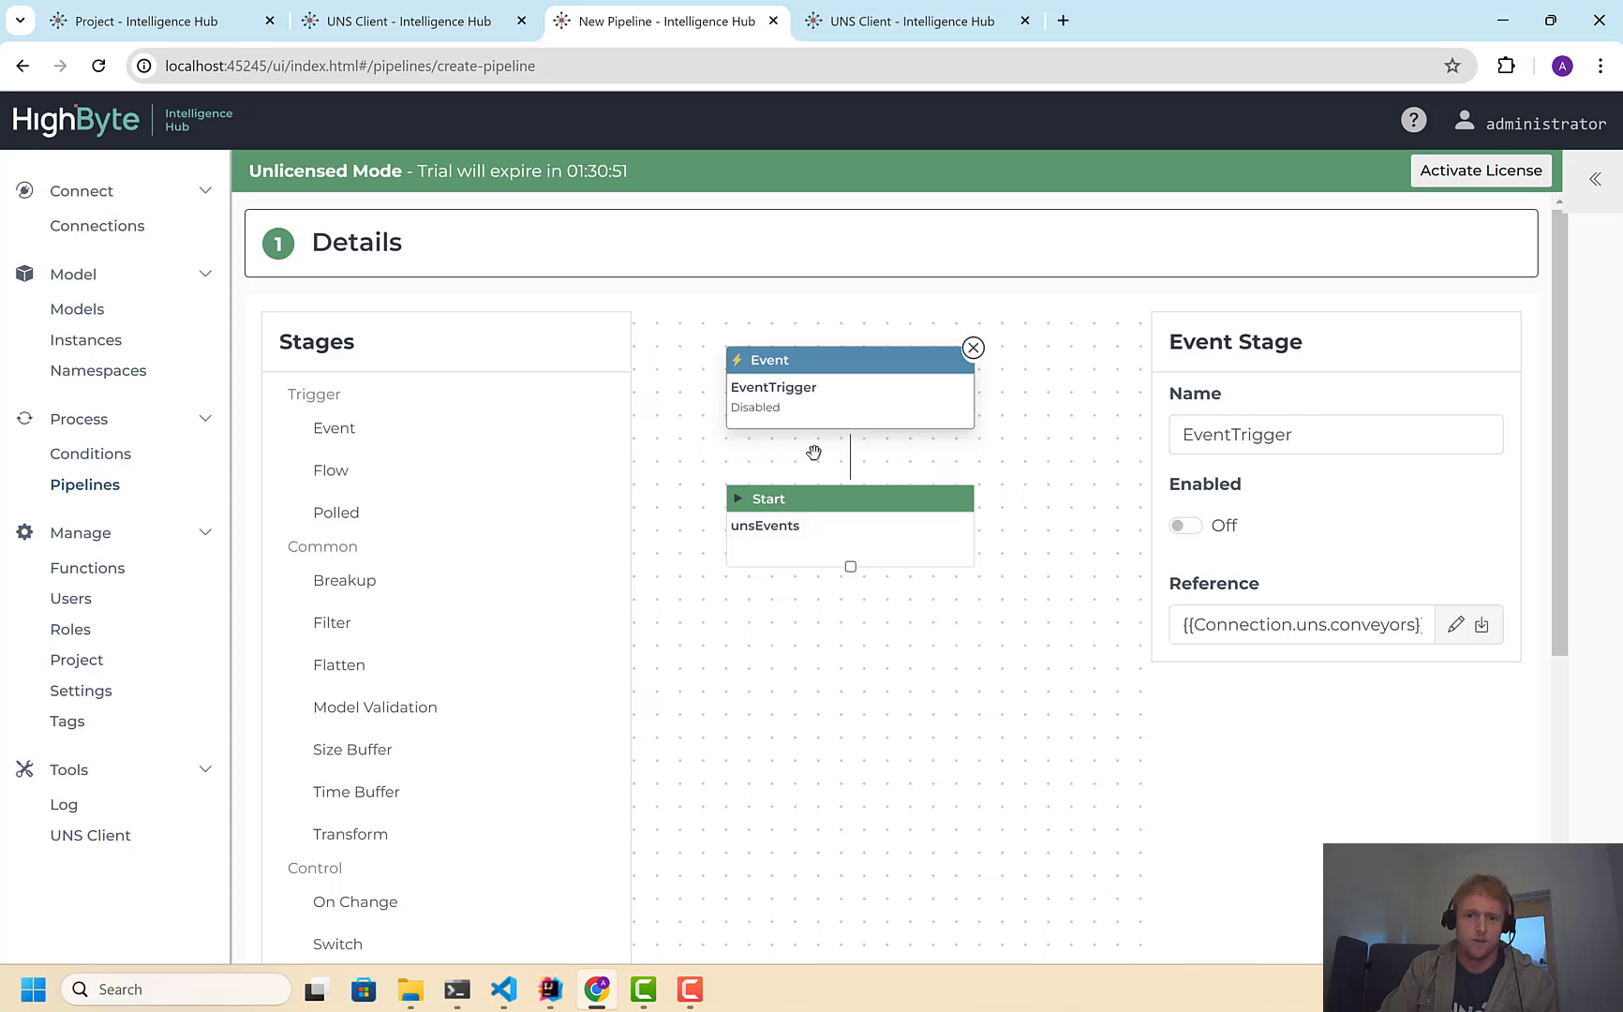
scroll(444, 761, "down", 5)
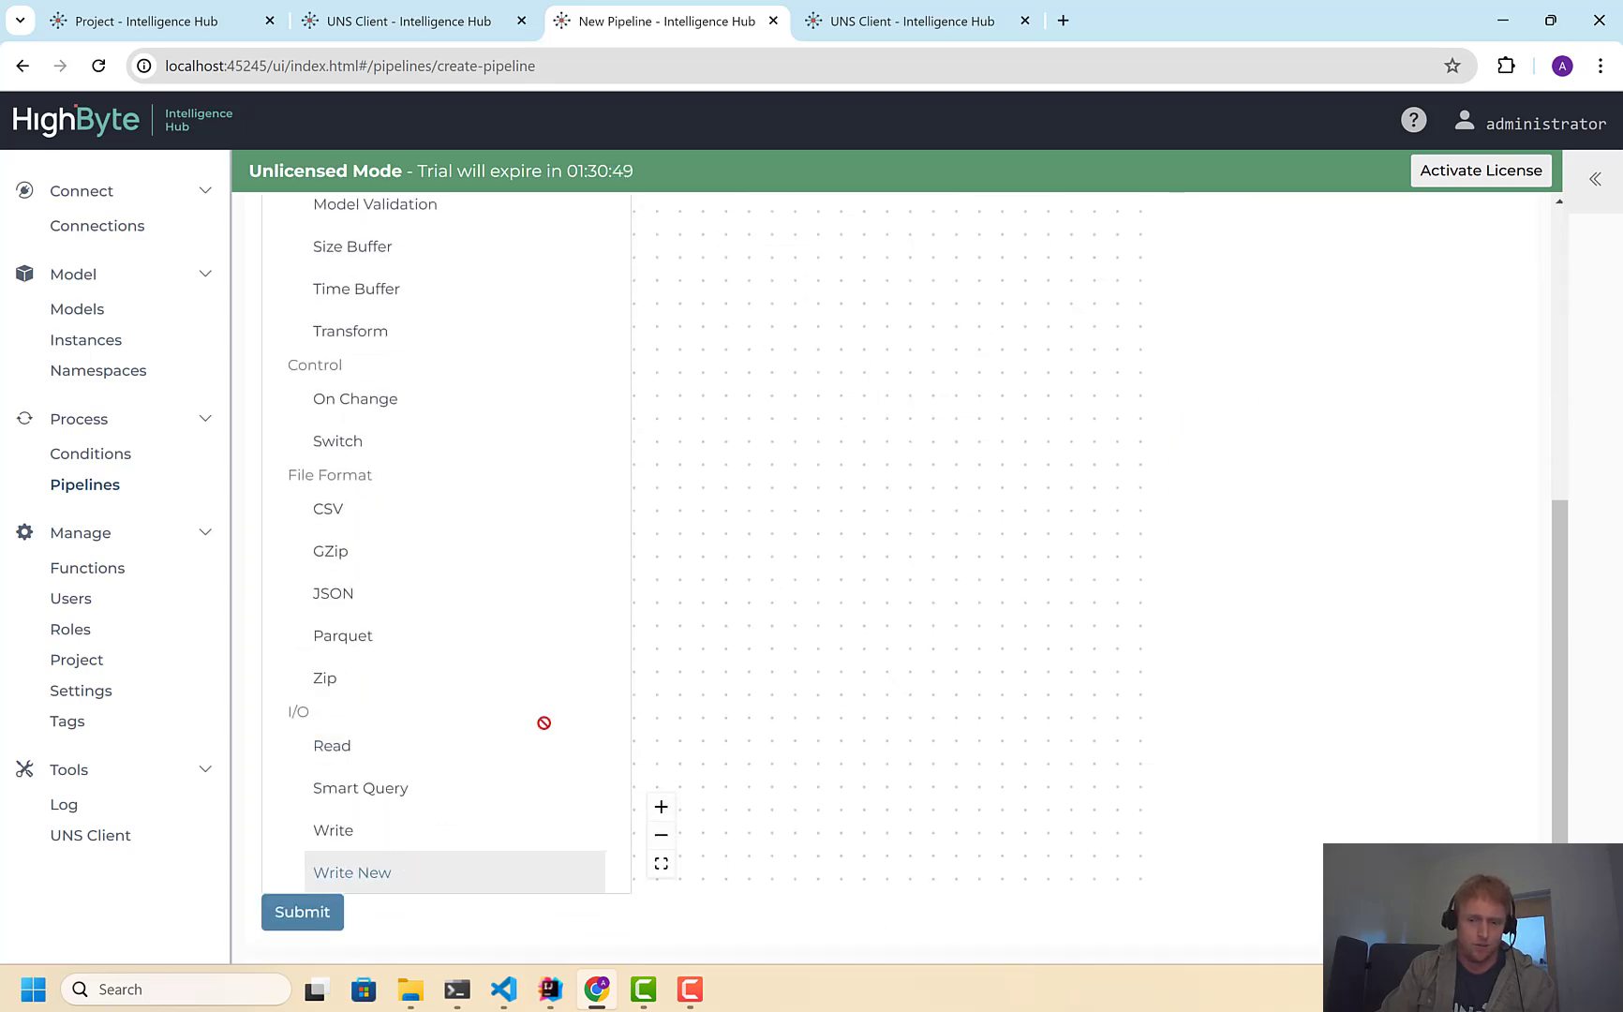
left_click_drag(544, 724, 946, 607)
left_click_drag(946, 464, 787, 502)
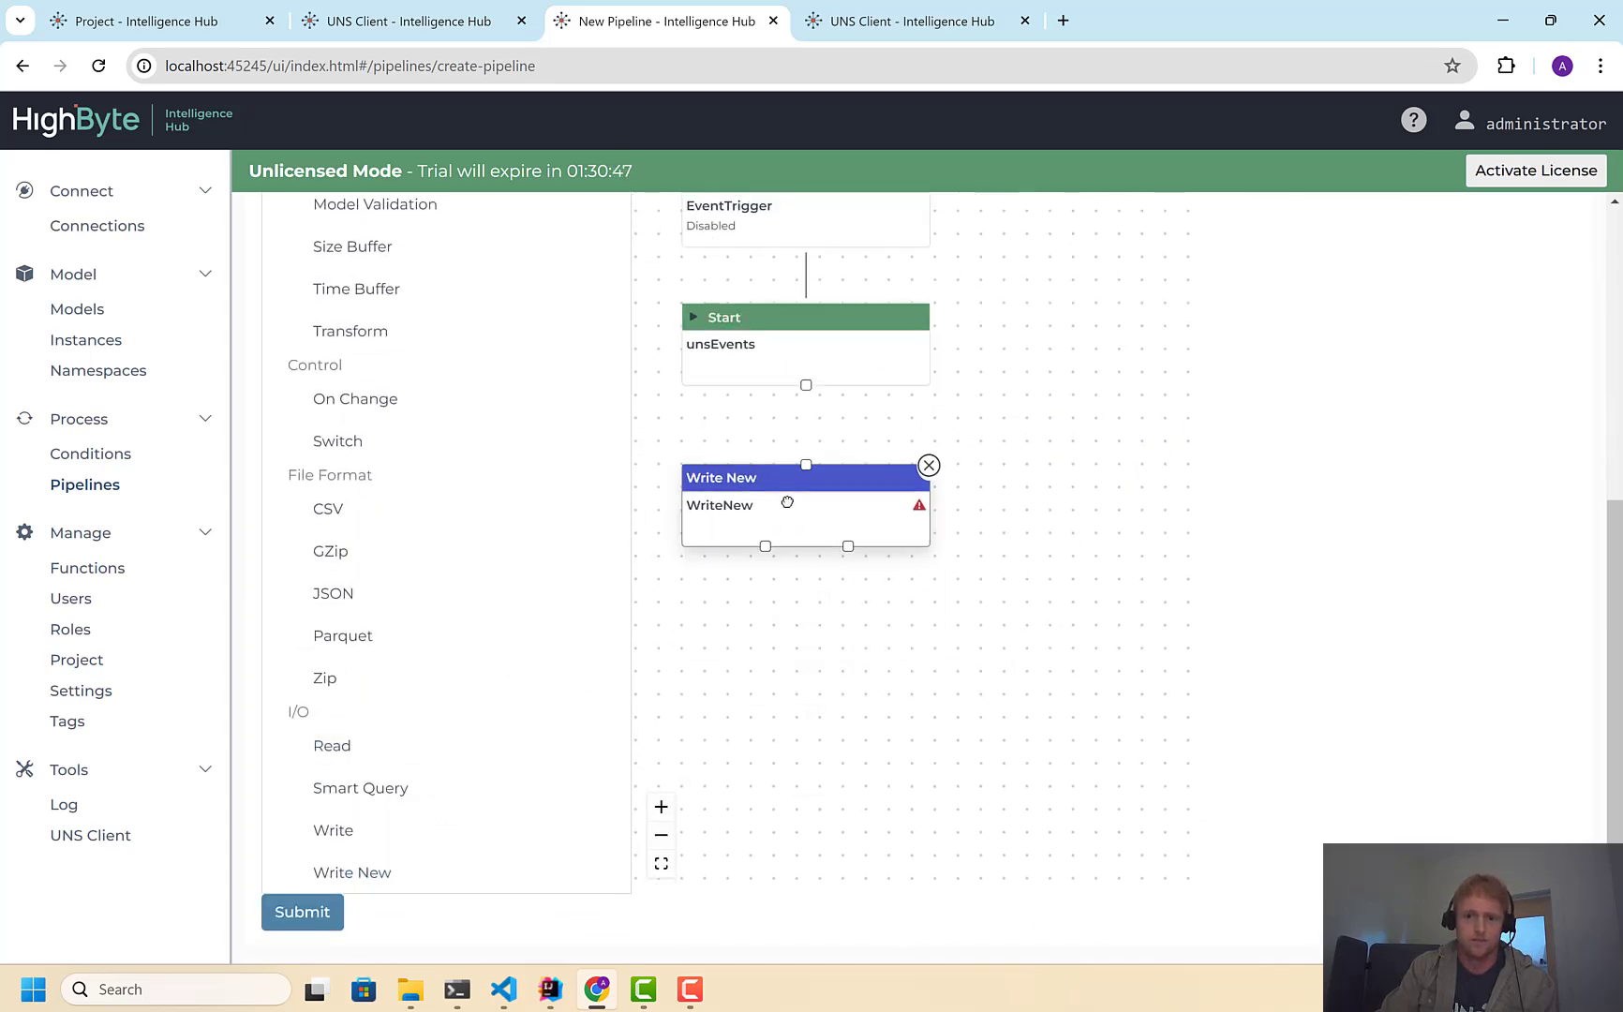
left_click_drag(810, 419, 807, 460)
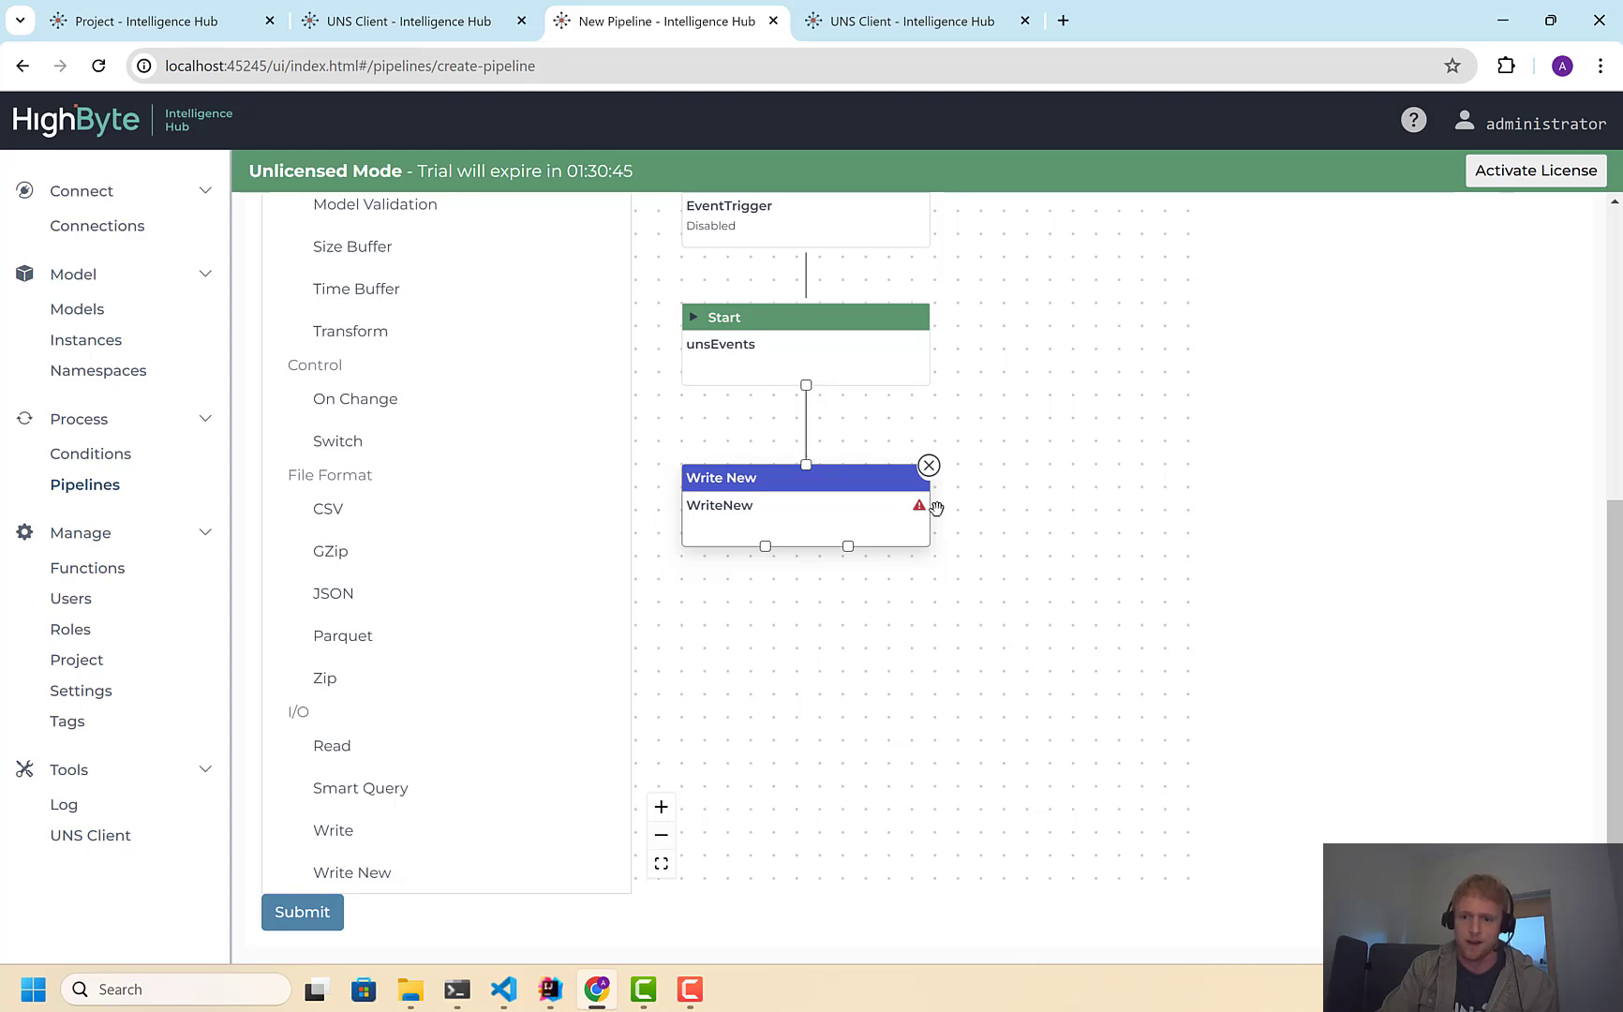
left_click_drag(996, 637, 1076, 773)
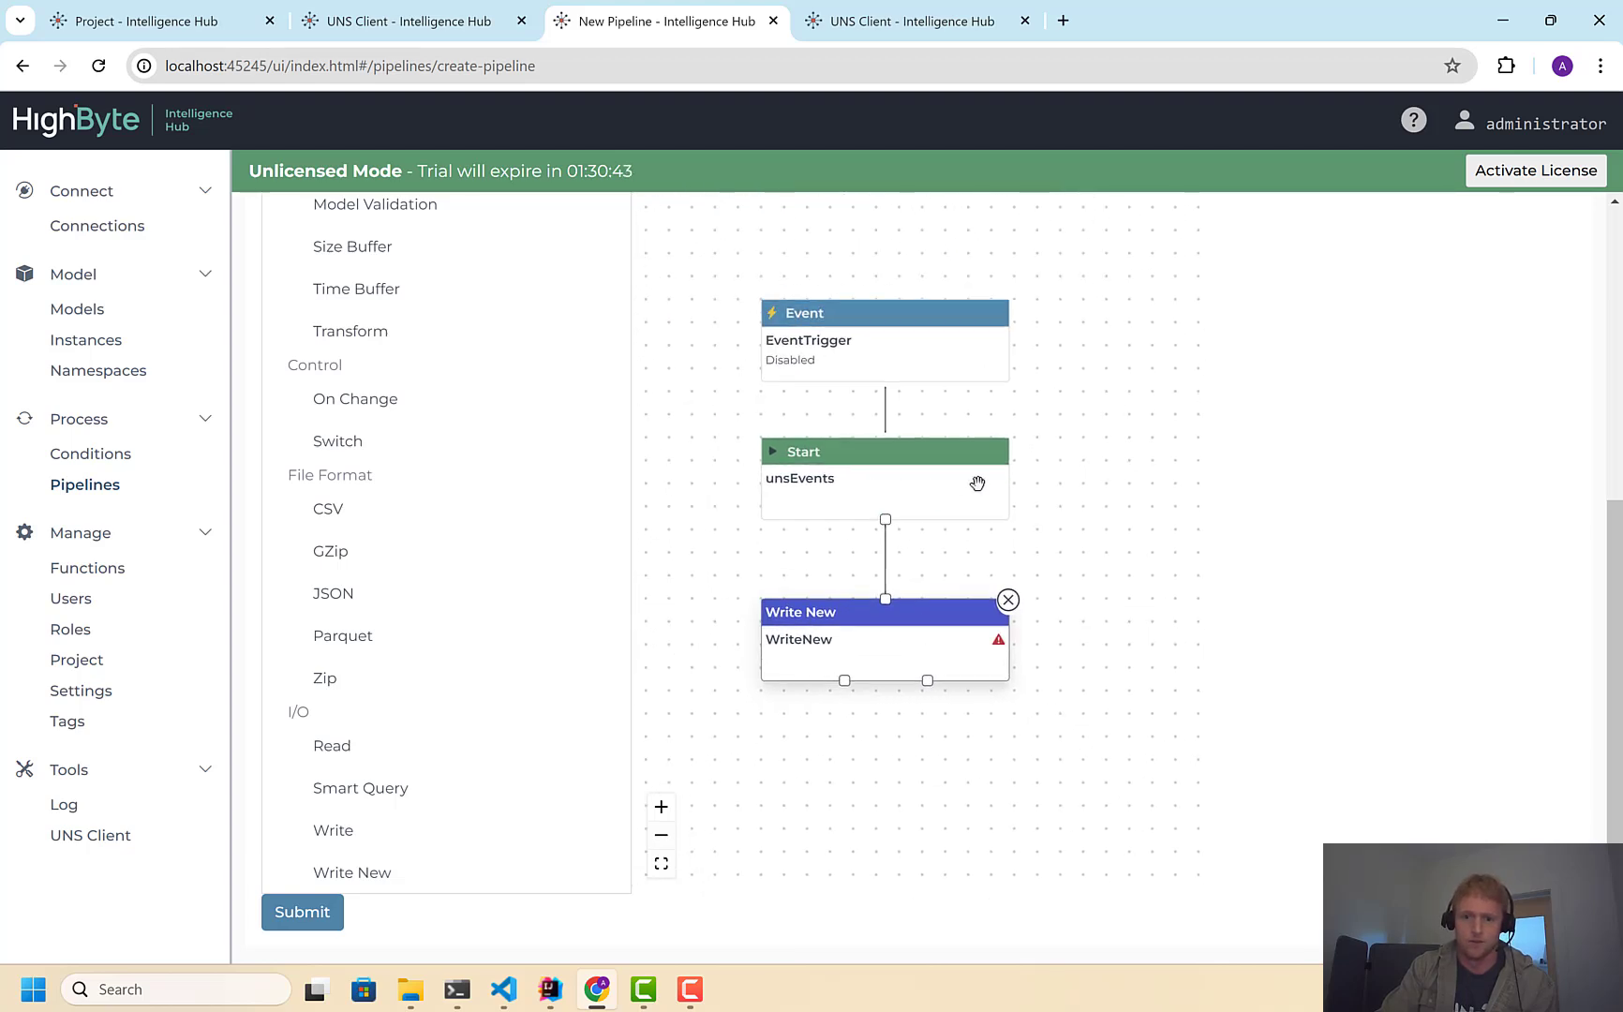
left_click_drag(1024, 485, 1049, 562)
Move the Write New stage up closer to the Start stage and select it for configuration
left_click(941, 438)
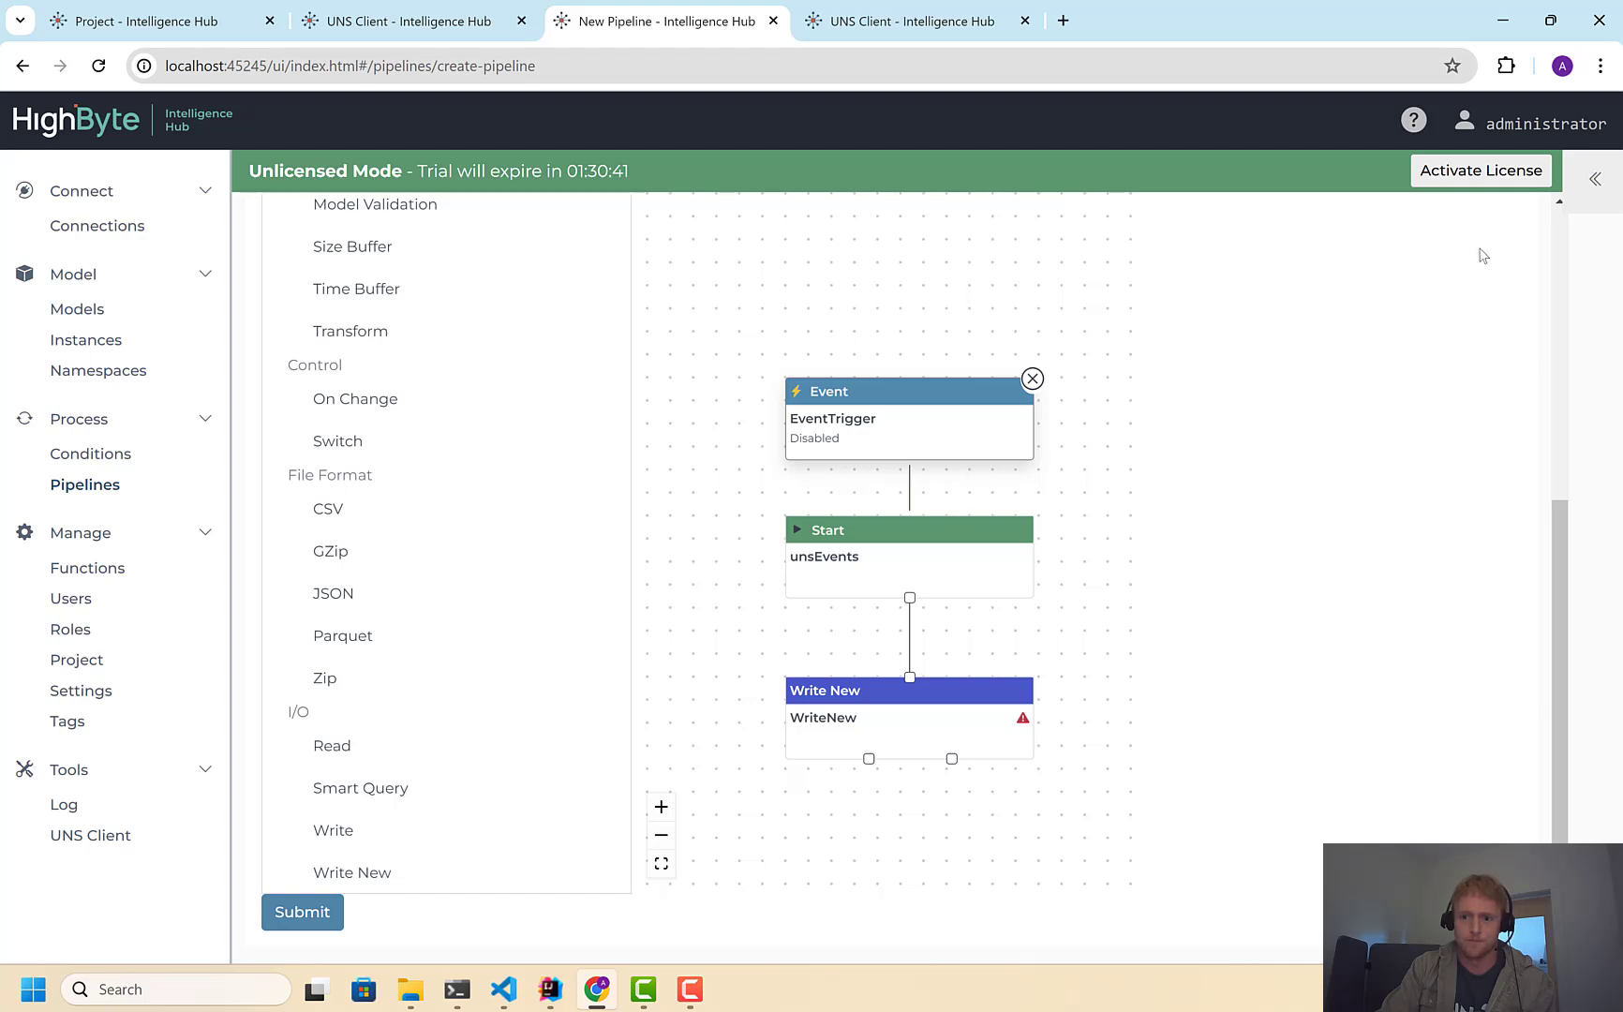
left_click(1595, 178)
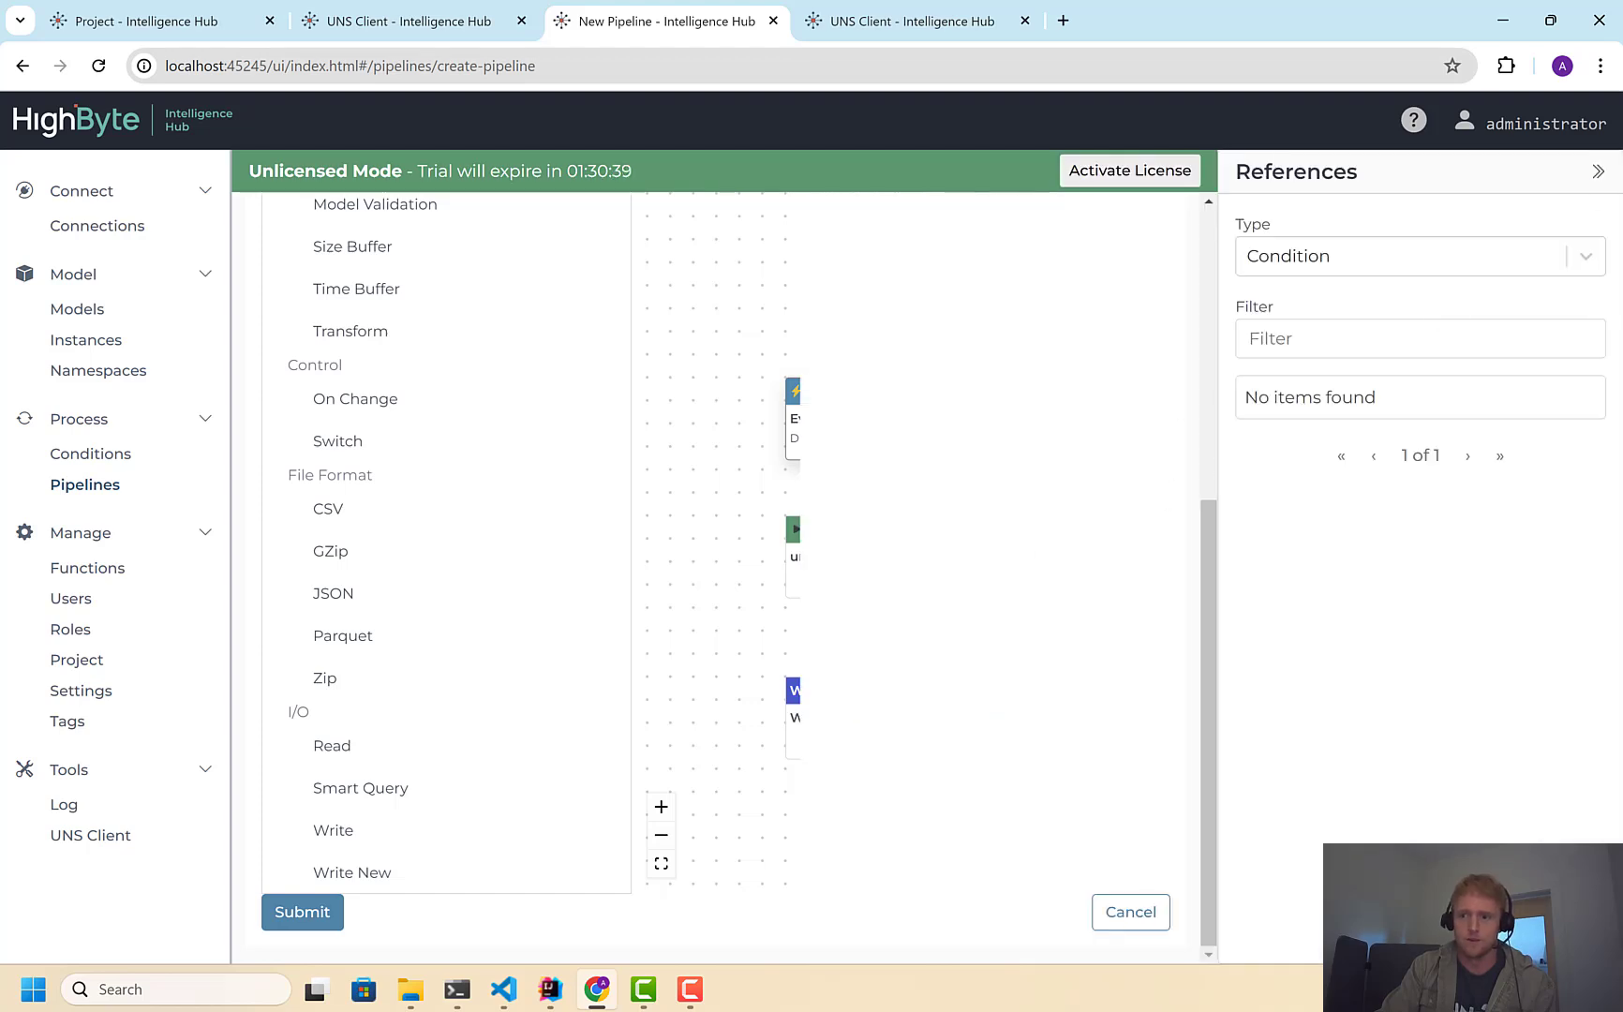
left_click(1598, 174)
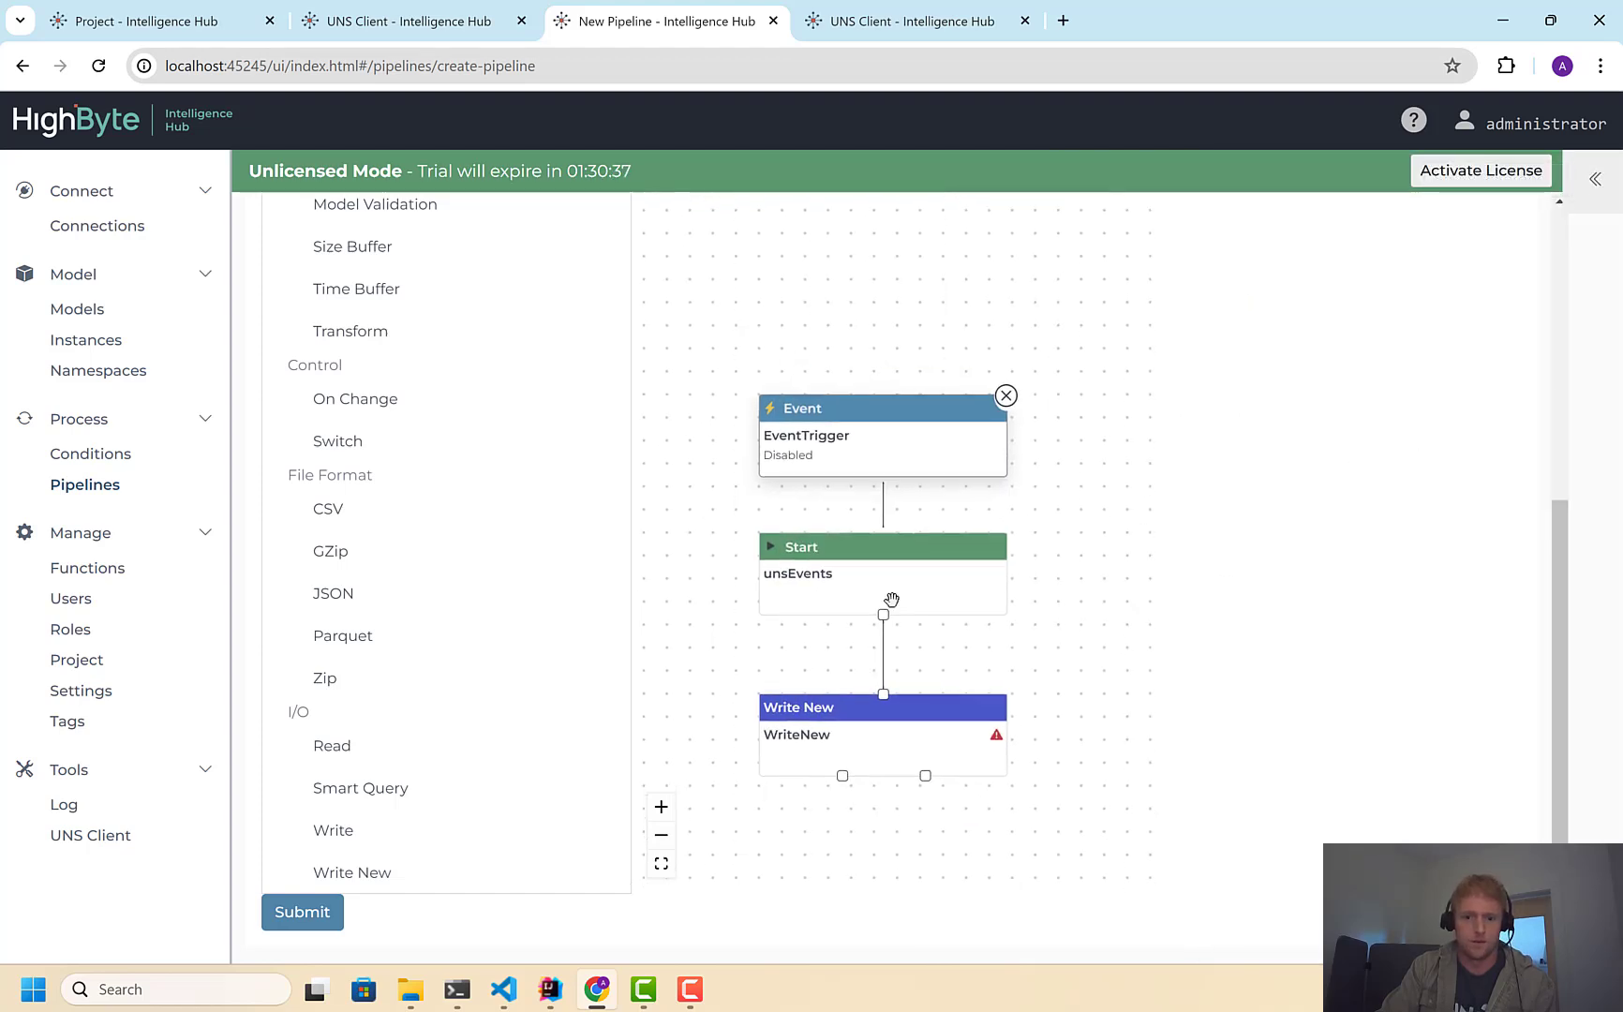
left_click(894, 722)
left_click_drag(894, 722, 894, 676)
left_click(891, 569)
left_click(907, 693)
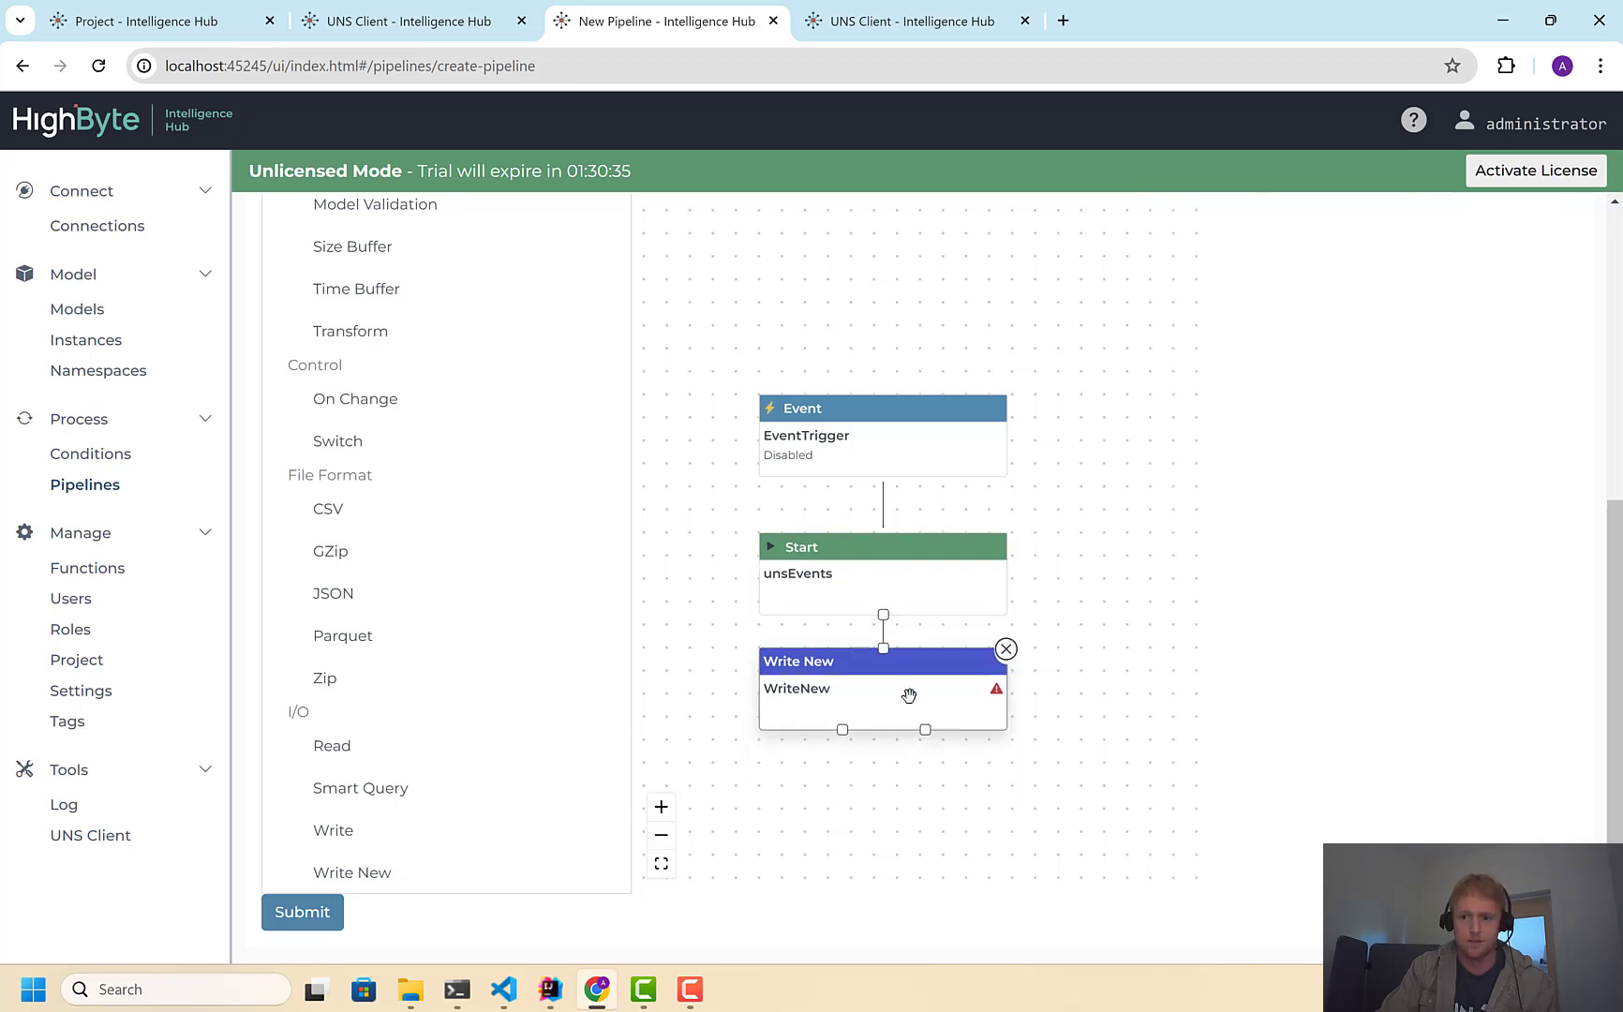
Set the Write New stage to use the uns connection with the topic conveyors_validated, and submit the pipeline
left_click_drag(1618, 529, 1617, 328)
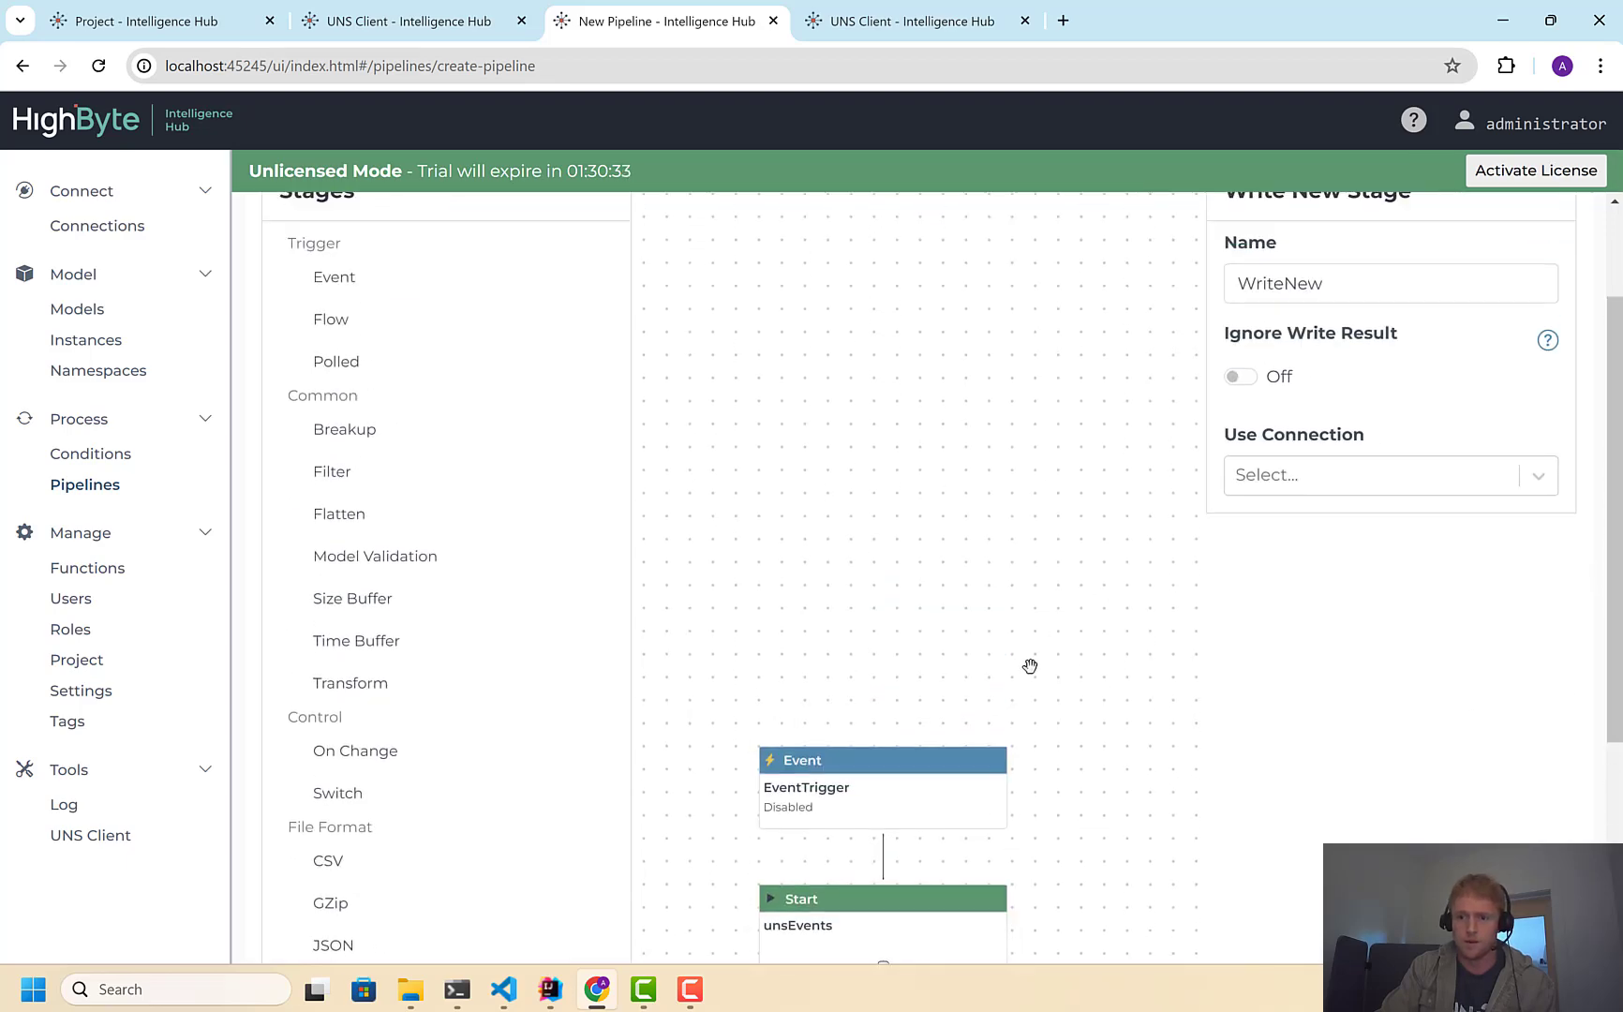
scroll(1067, 651, "down", 1)
left_click_drag(1054, 490, 1006, 222)
left_click_drag(1074, 561, 1059, 384)
left_click_drag(1618, 417, 1621, 396)
scroll(1518, 405, "up", 2)
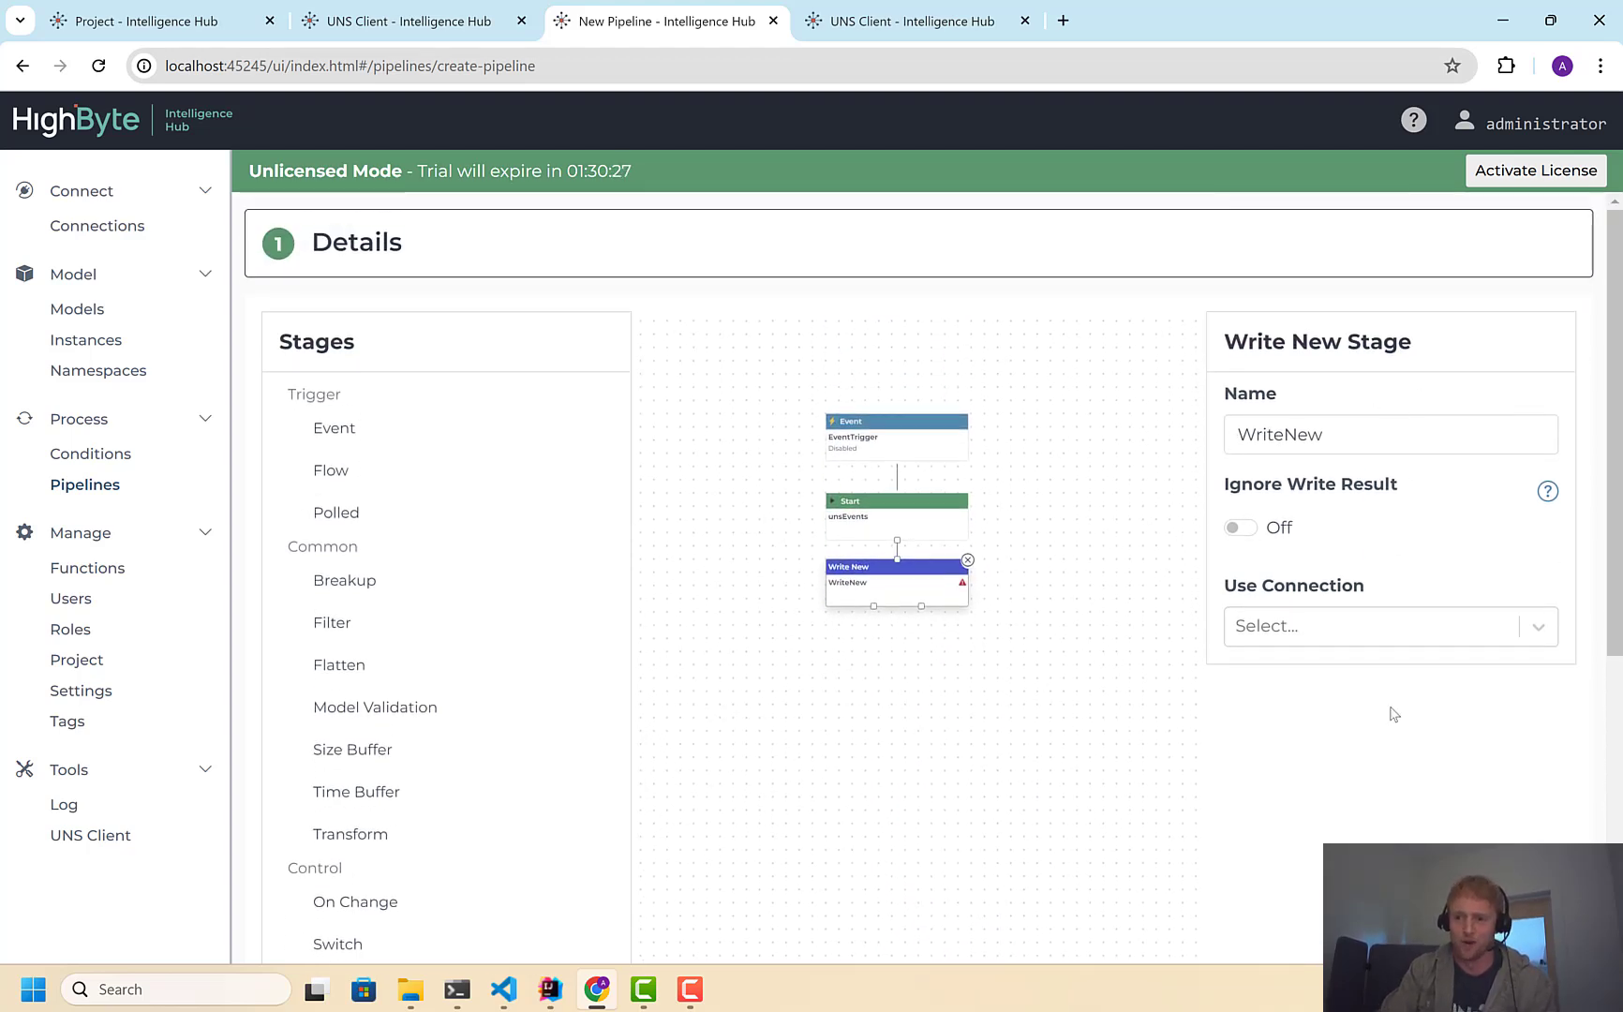
left_click(1428, 640)
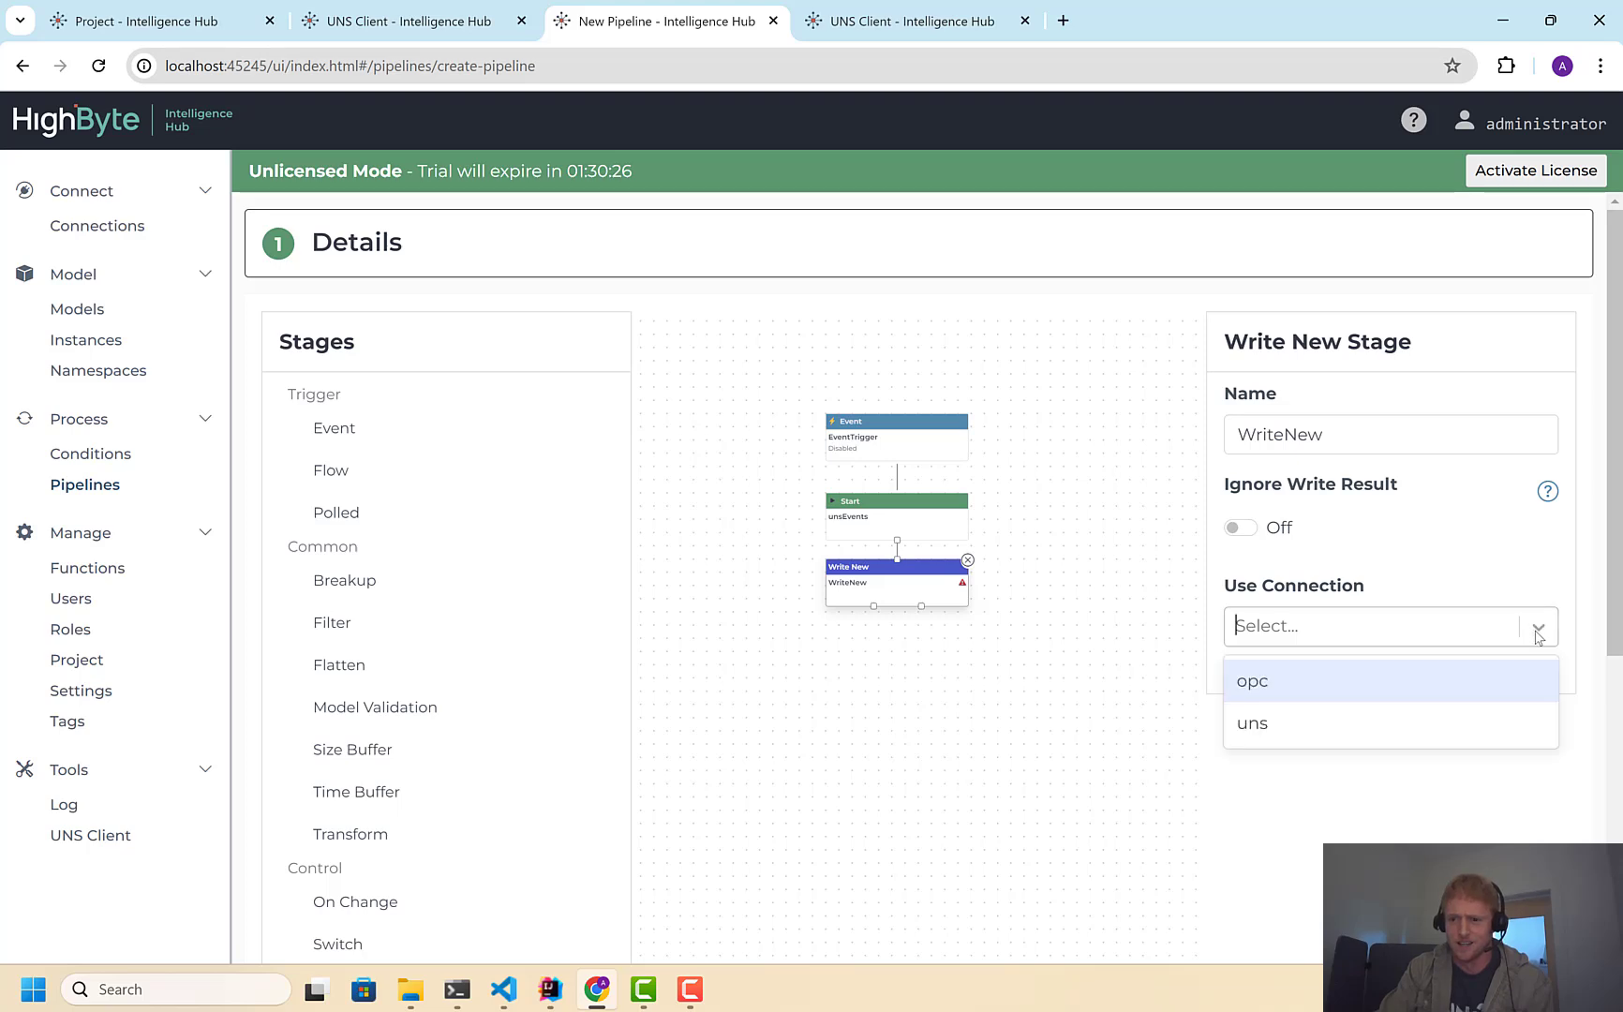
left_click(1268, 724)
scroll(1283, 724, "down", 2)
left_click(1280, 503)
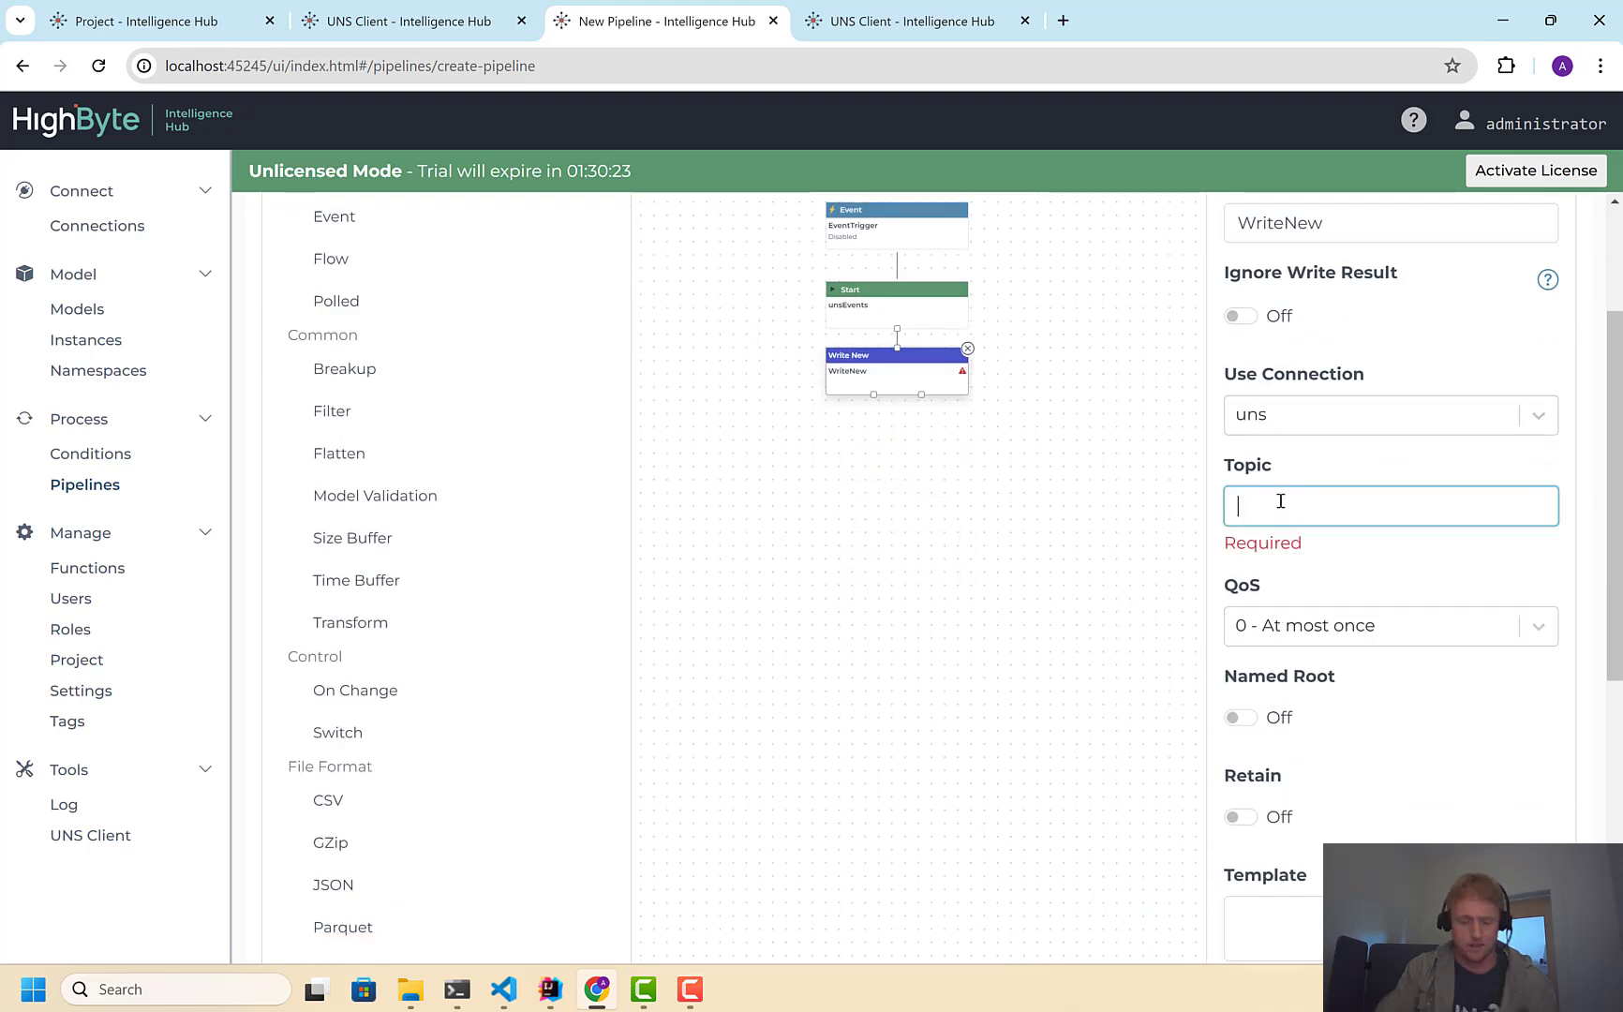
type("conveyors_validated")
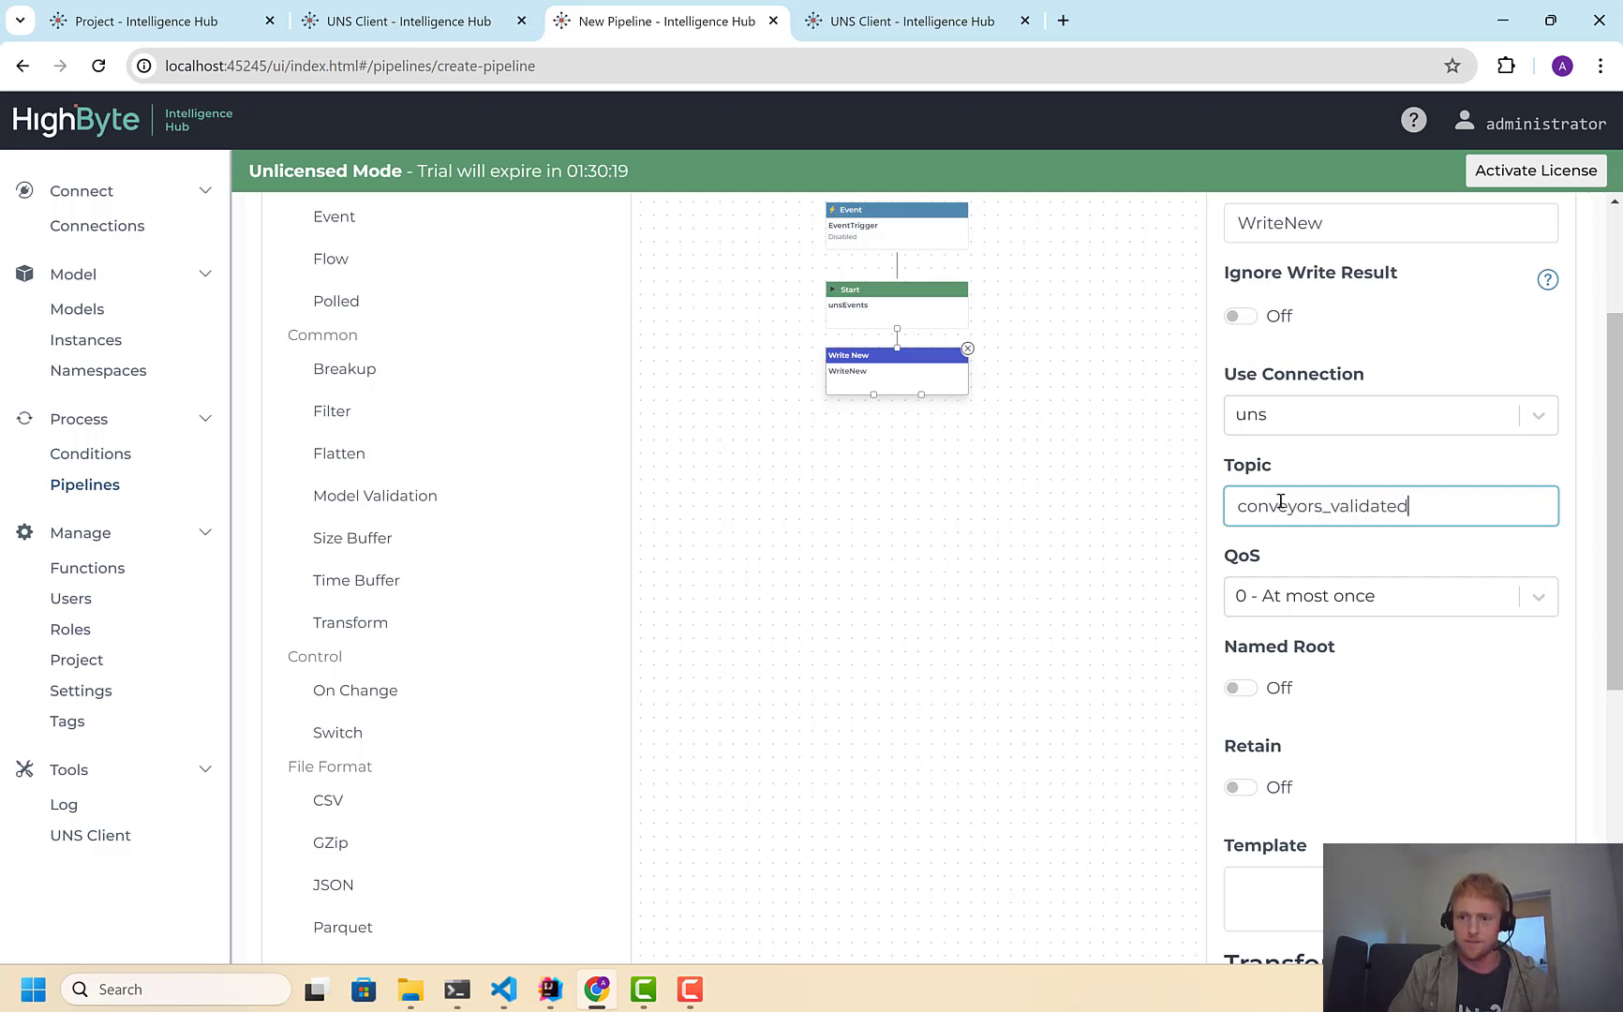
key("Return")
left_click_drag(1264, 732, 1272, 695)
Check the topic tree in the newer hub's UNS Client, and enable the unsEvents pipeline's event trigger and save it
left_click(880, 13)
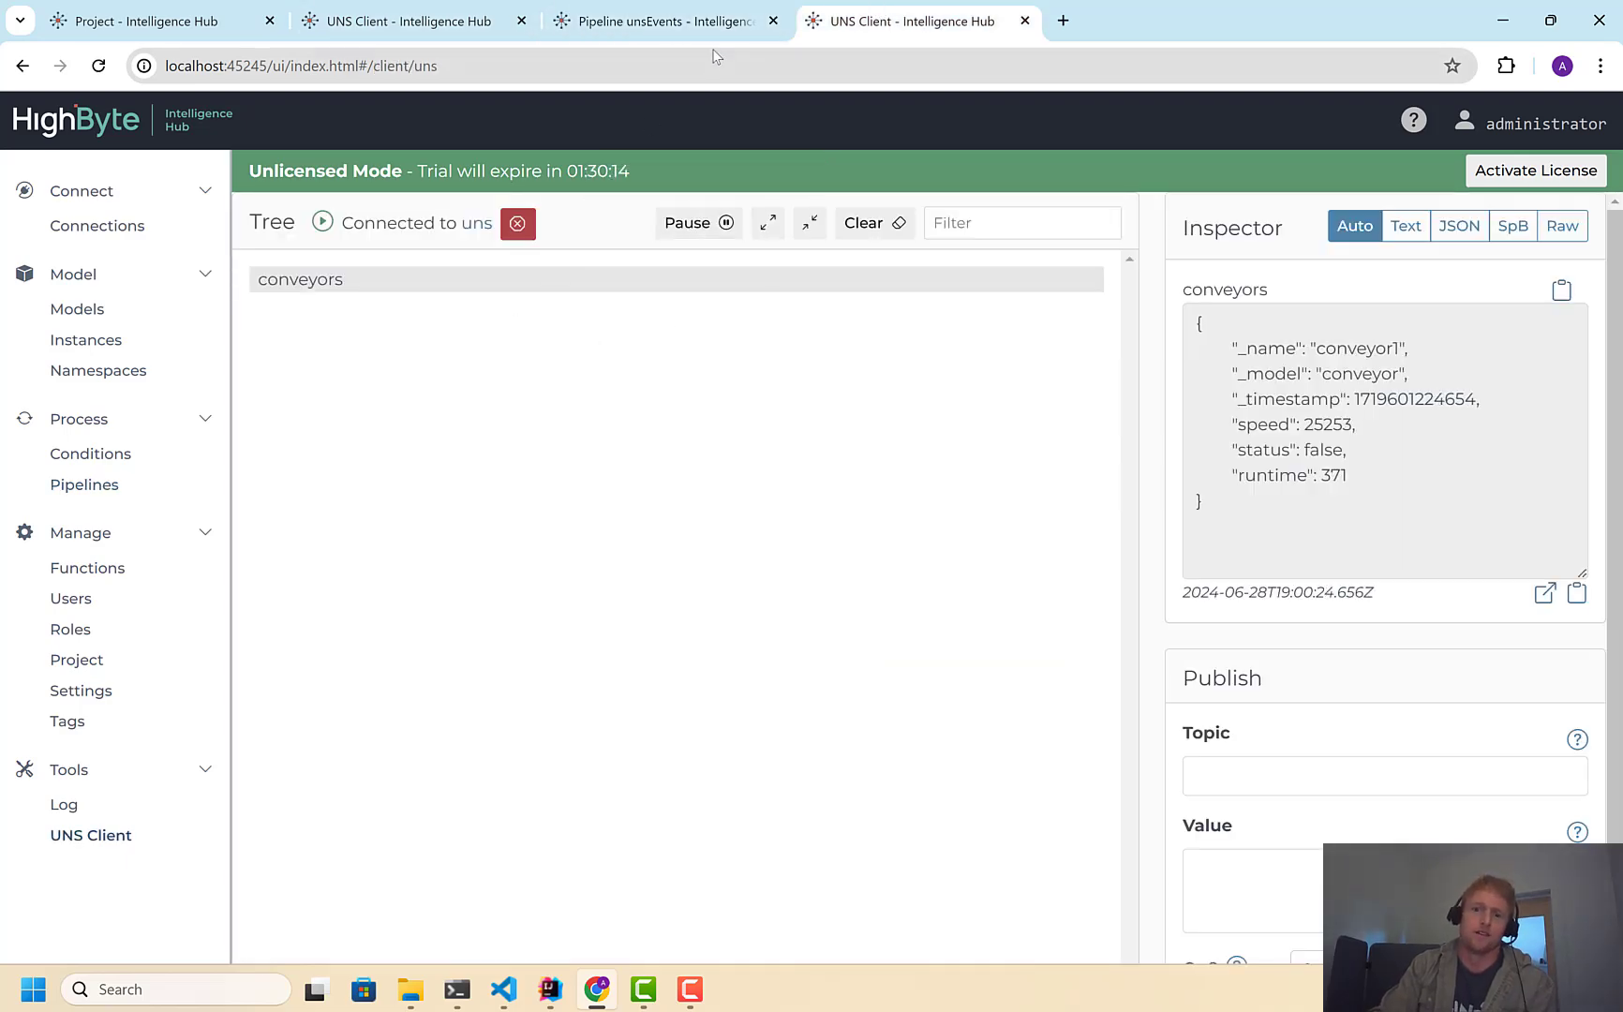
left_click(667, 21)
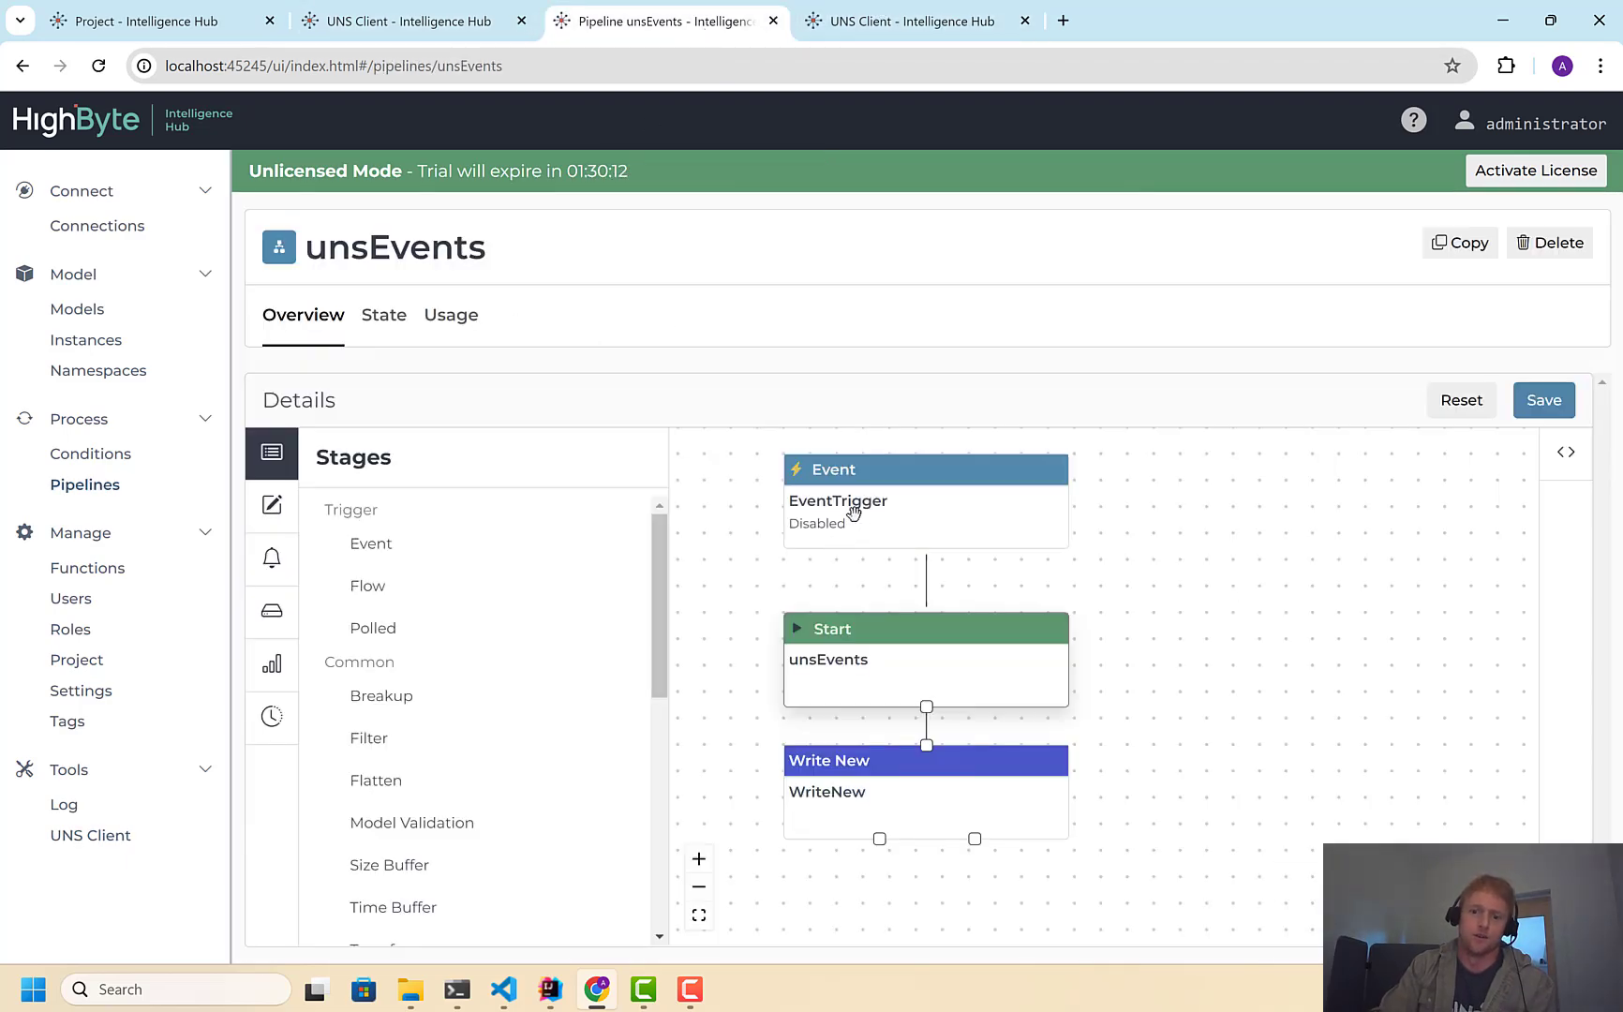
left_click(1564, 453)
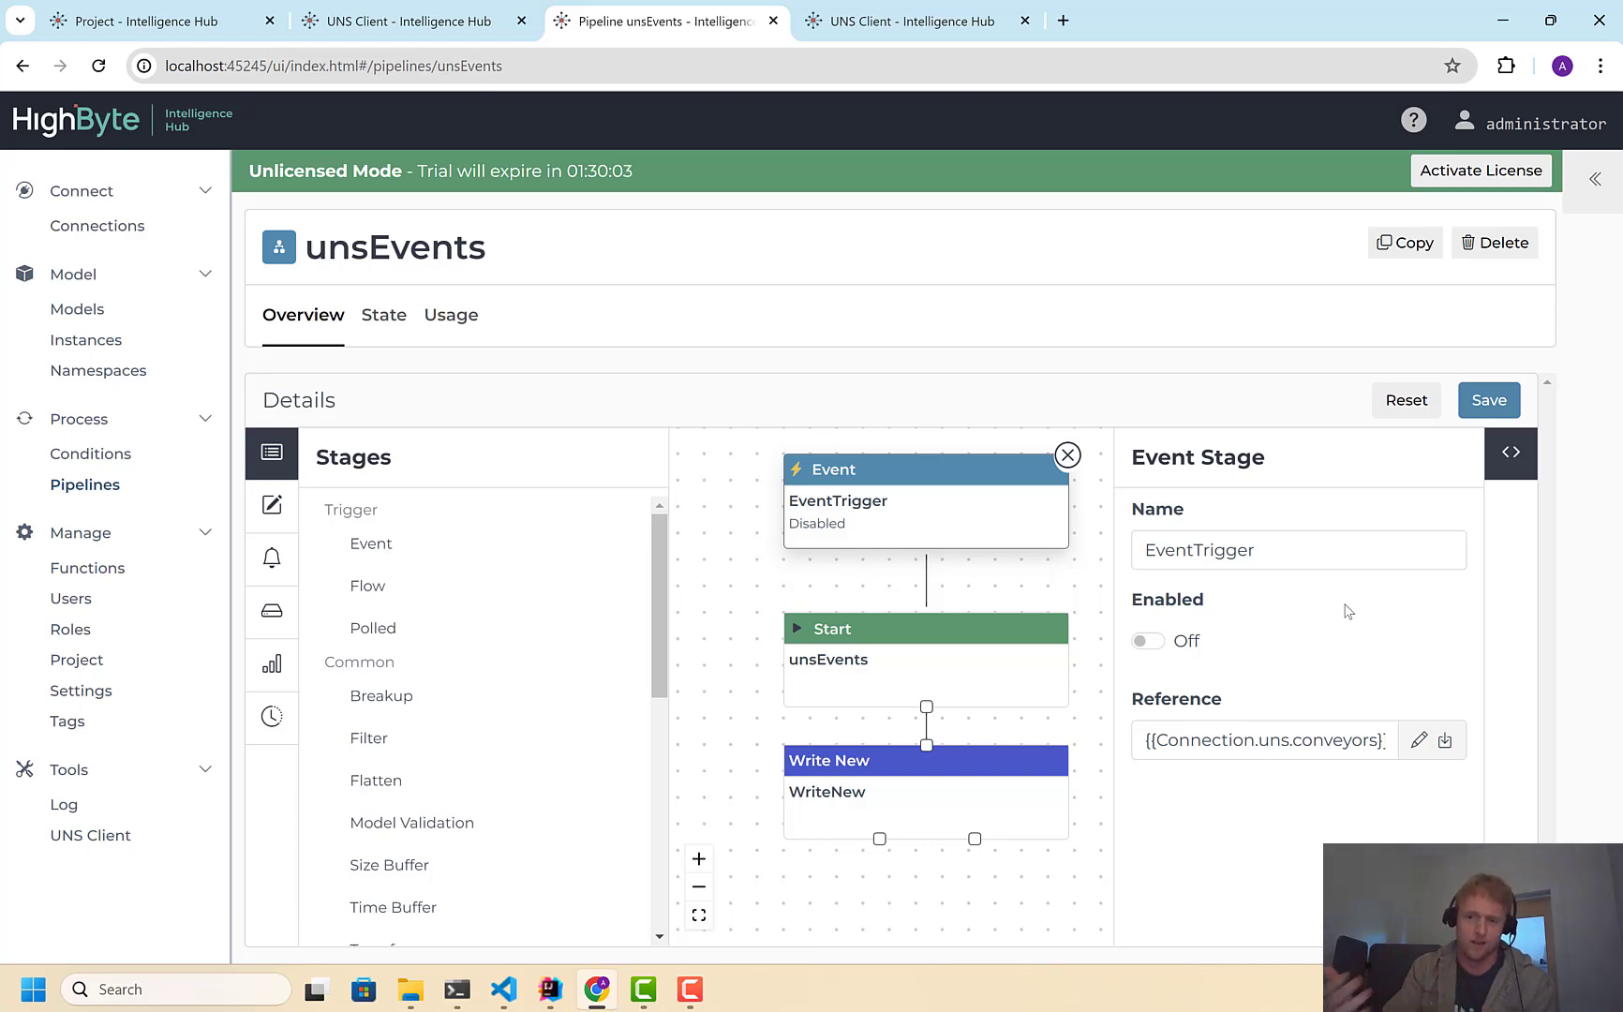
left_click(1147, 643)
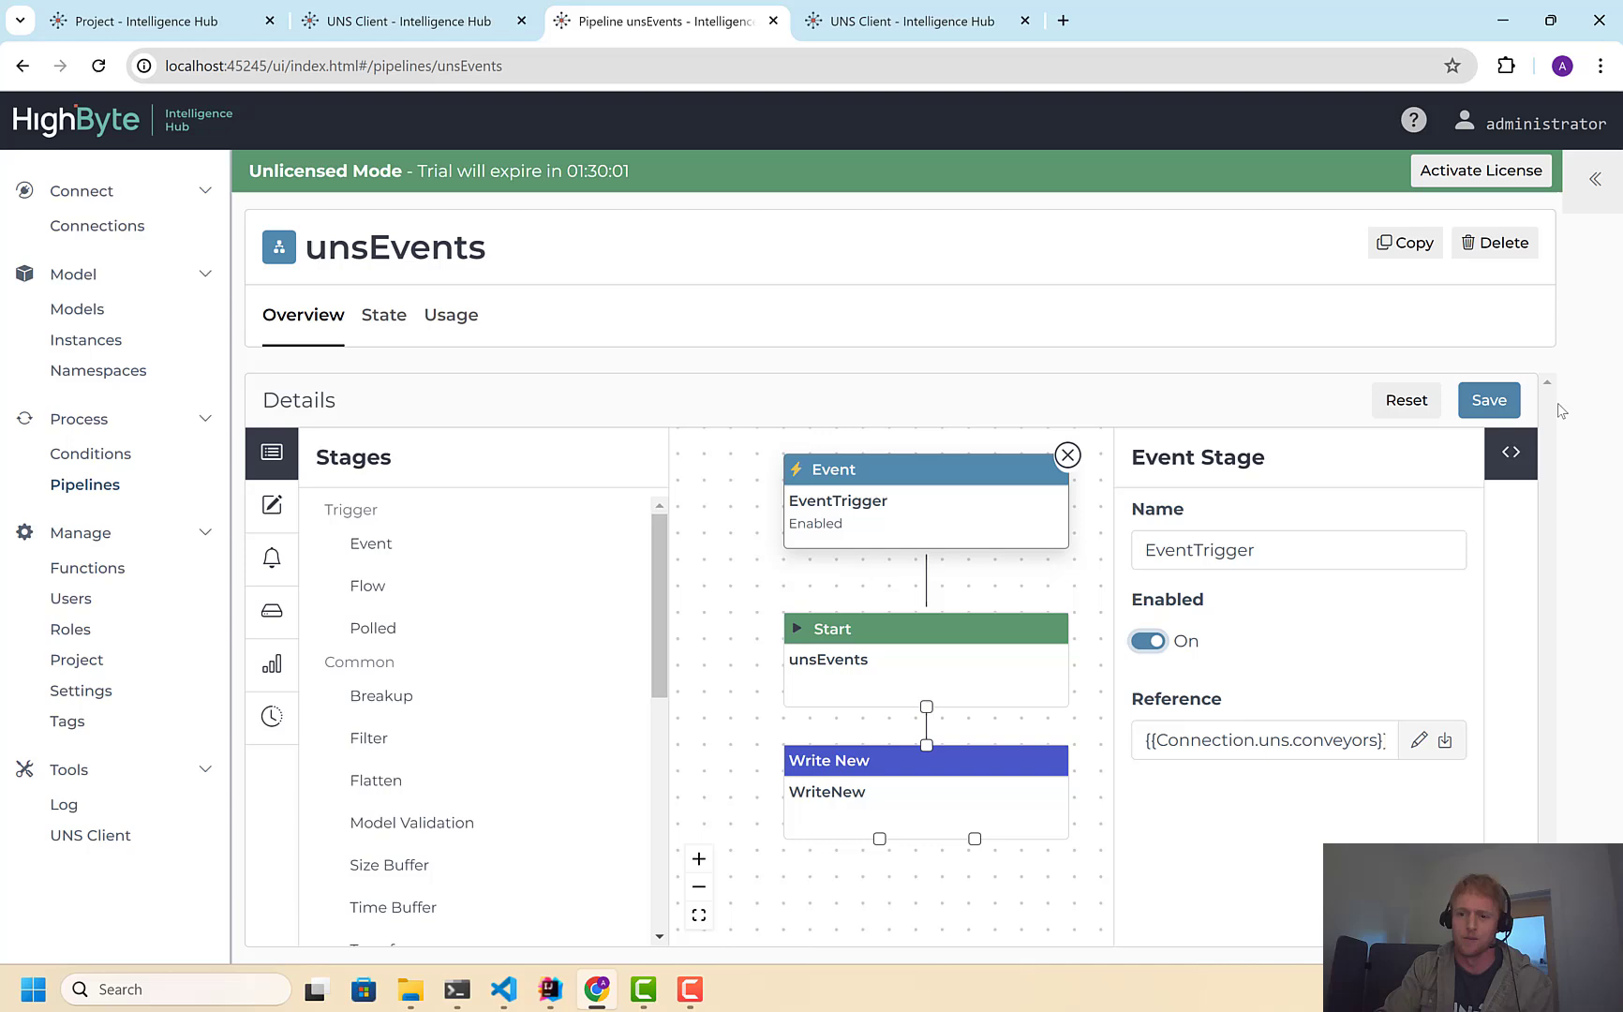
left_click(1487, 400)
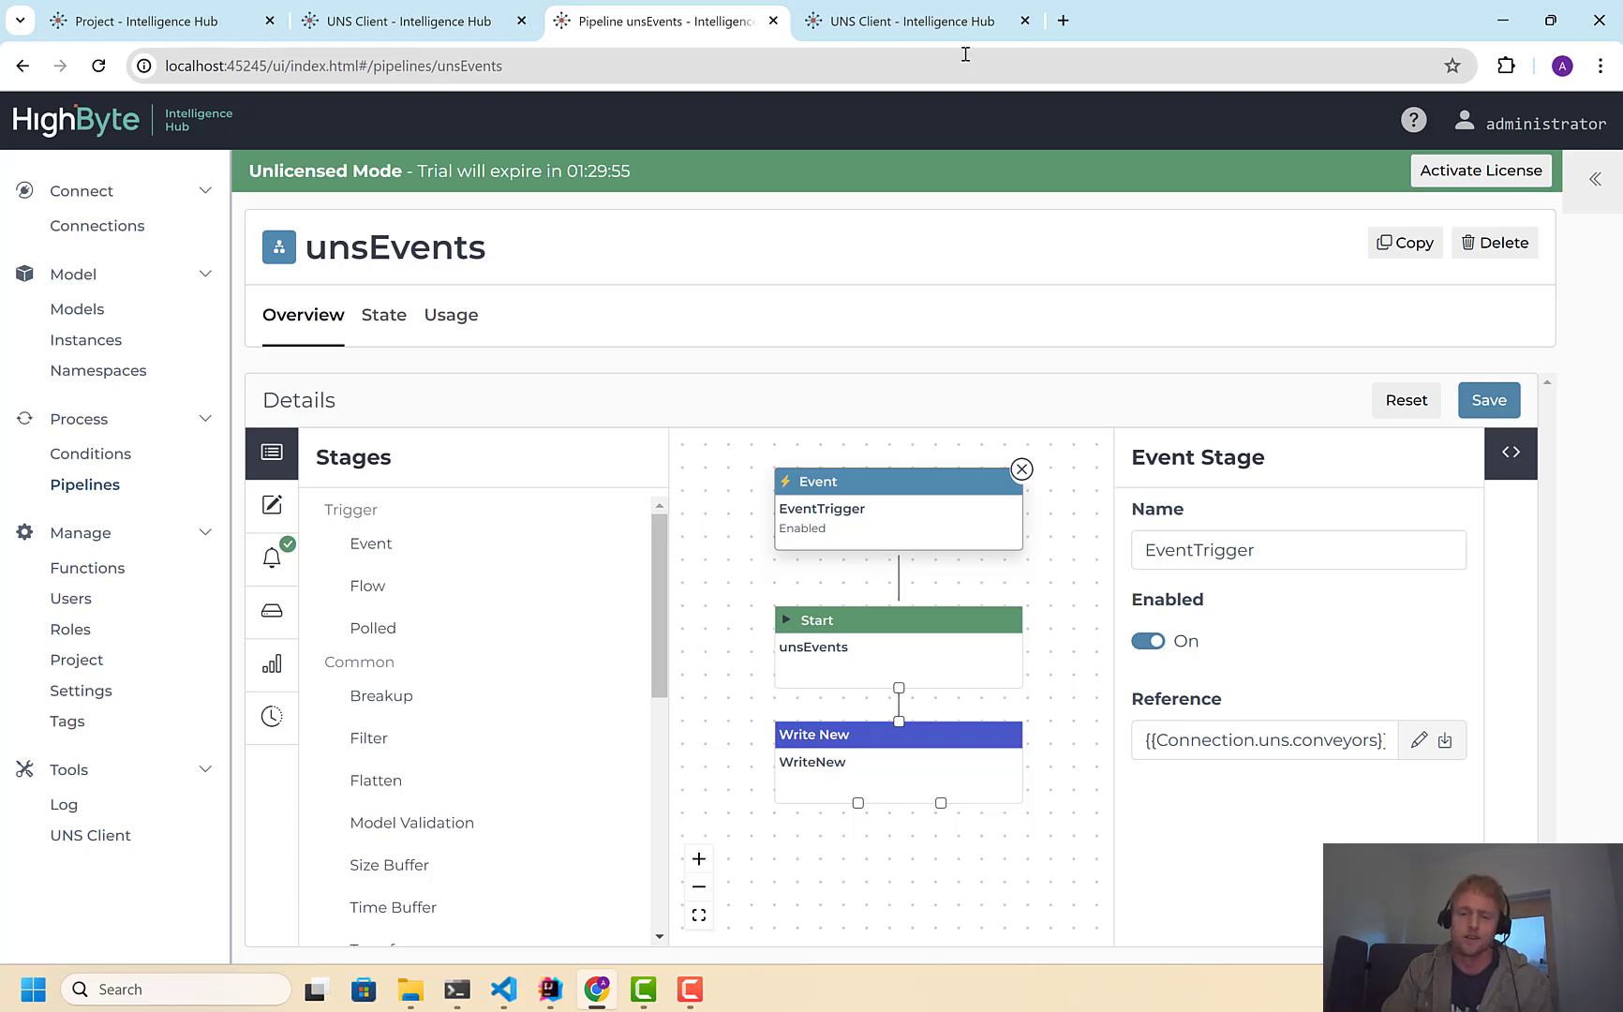
Compare the payloads of the conveyors and conveyors_validated topics in the newer hub's UNS Client
left_click(975, 22)
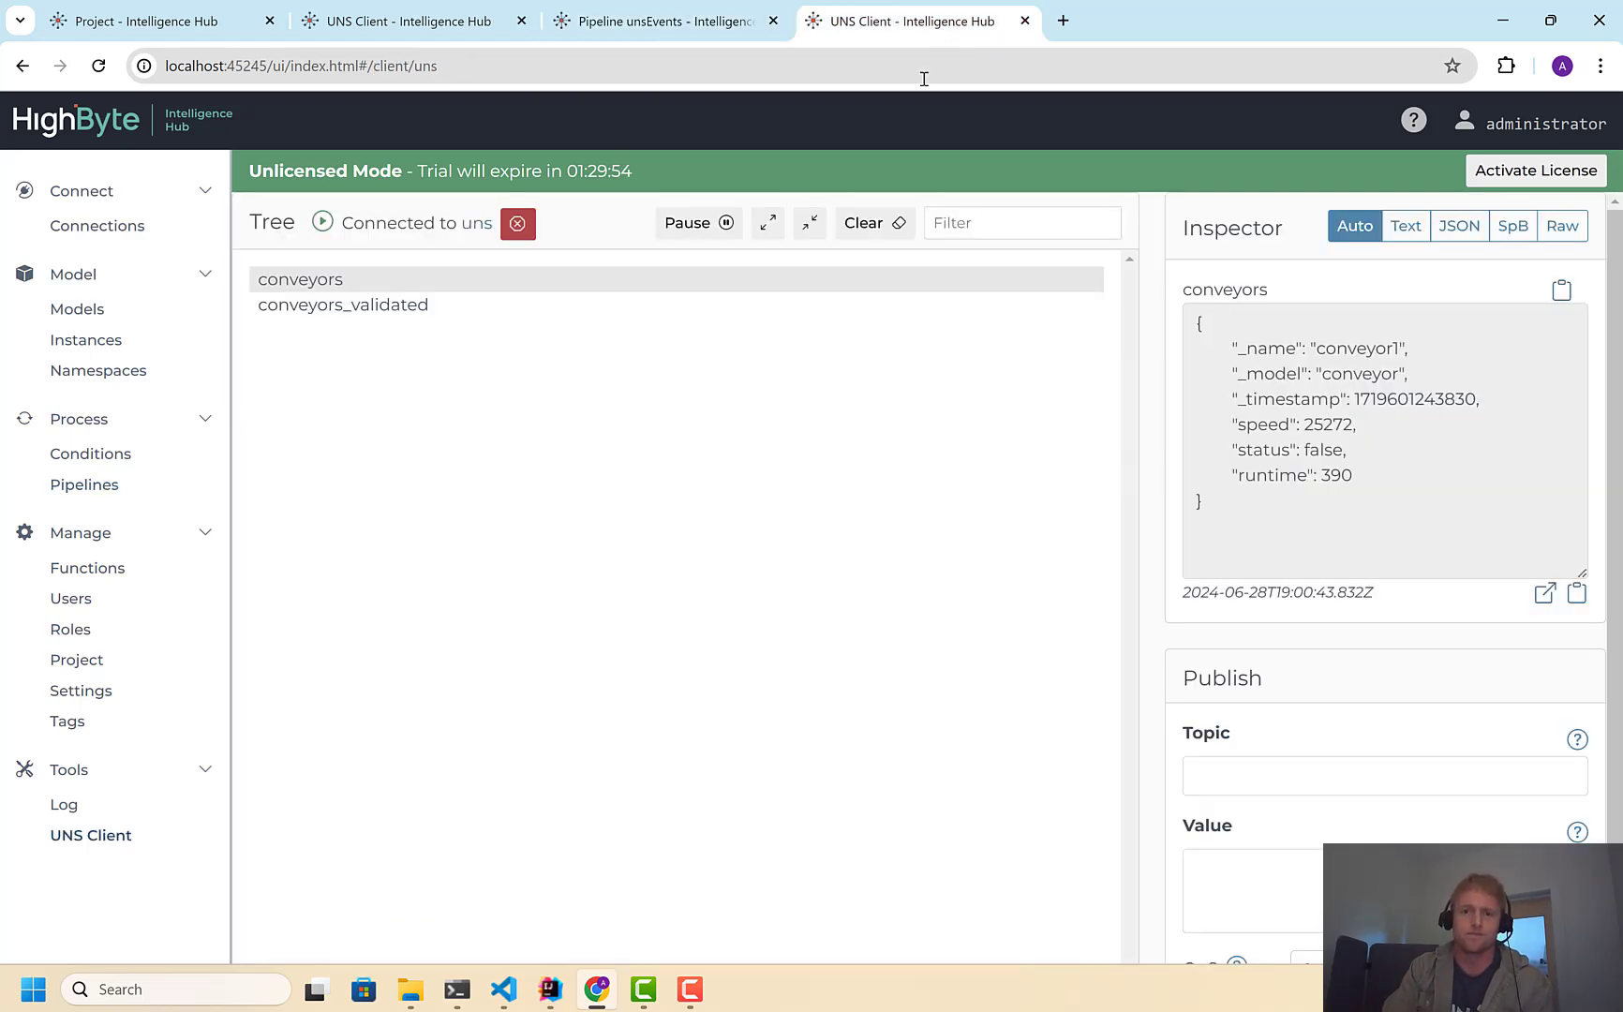
left_click(361, 319)
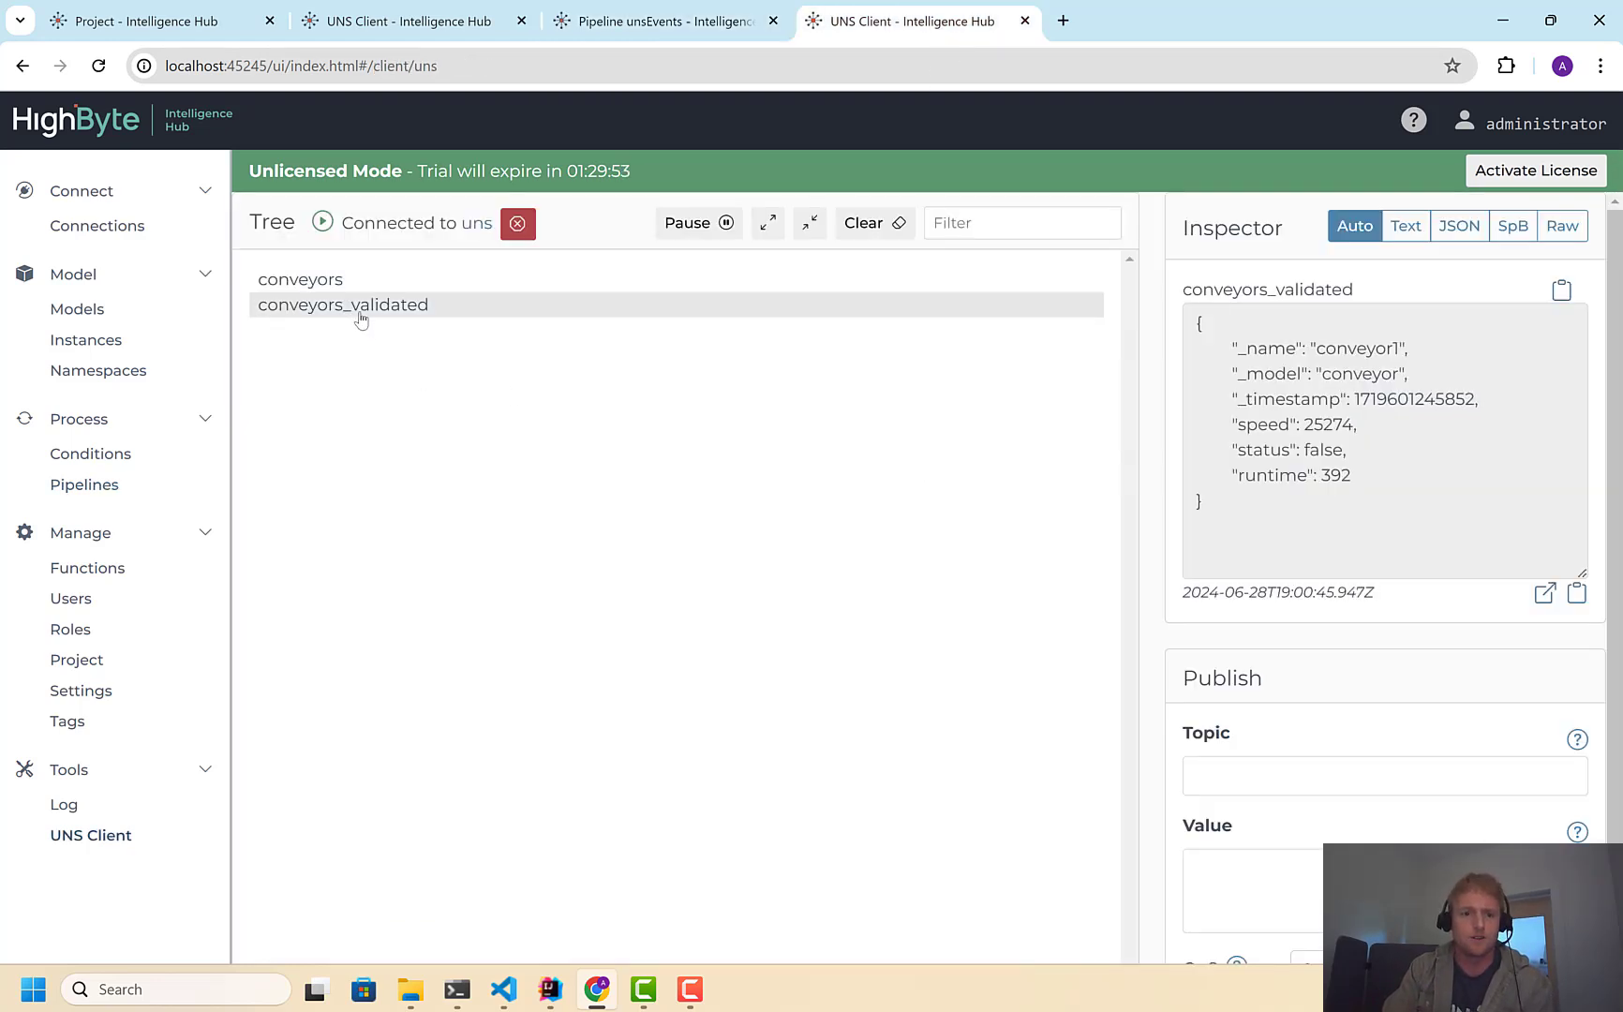
left_click(312, 286)
left_click(340, 311)
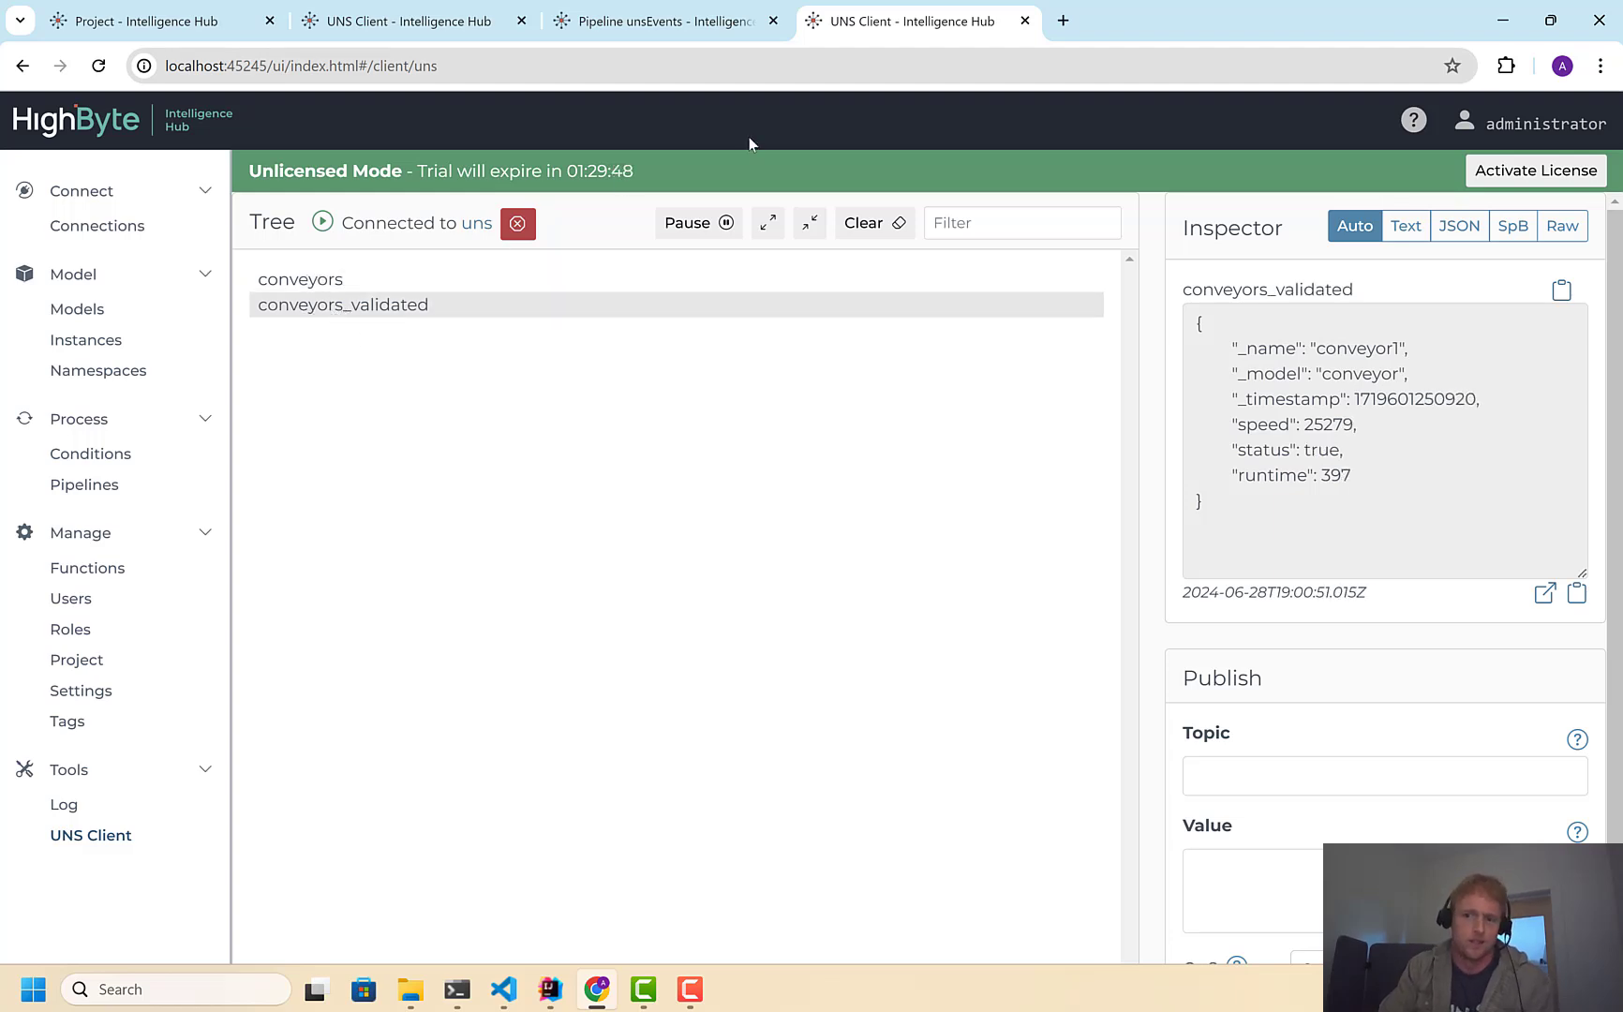
Rename the unsEvents pipeline's Write New stage to toUNS and save the change
left_click(710, 26)
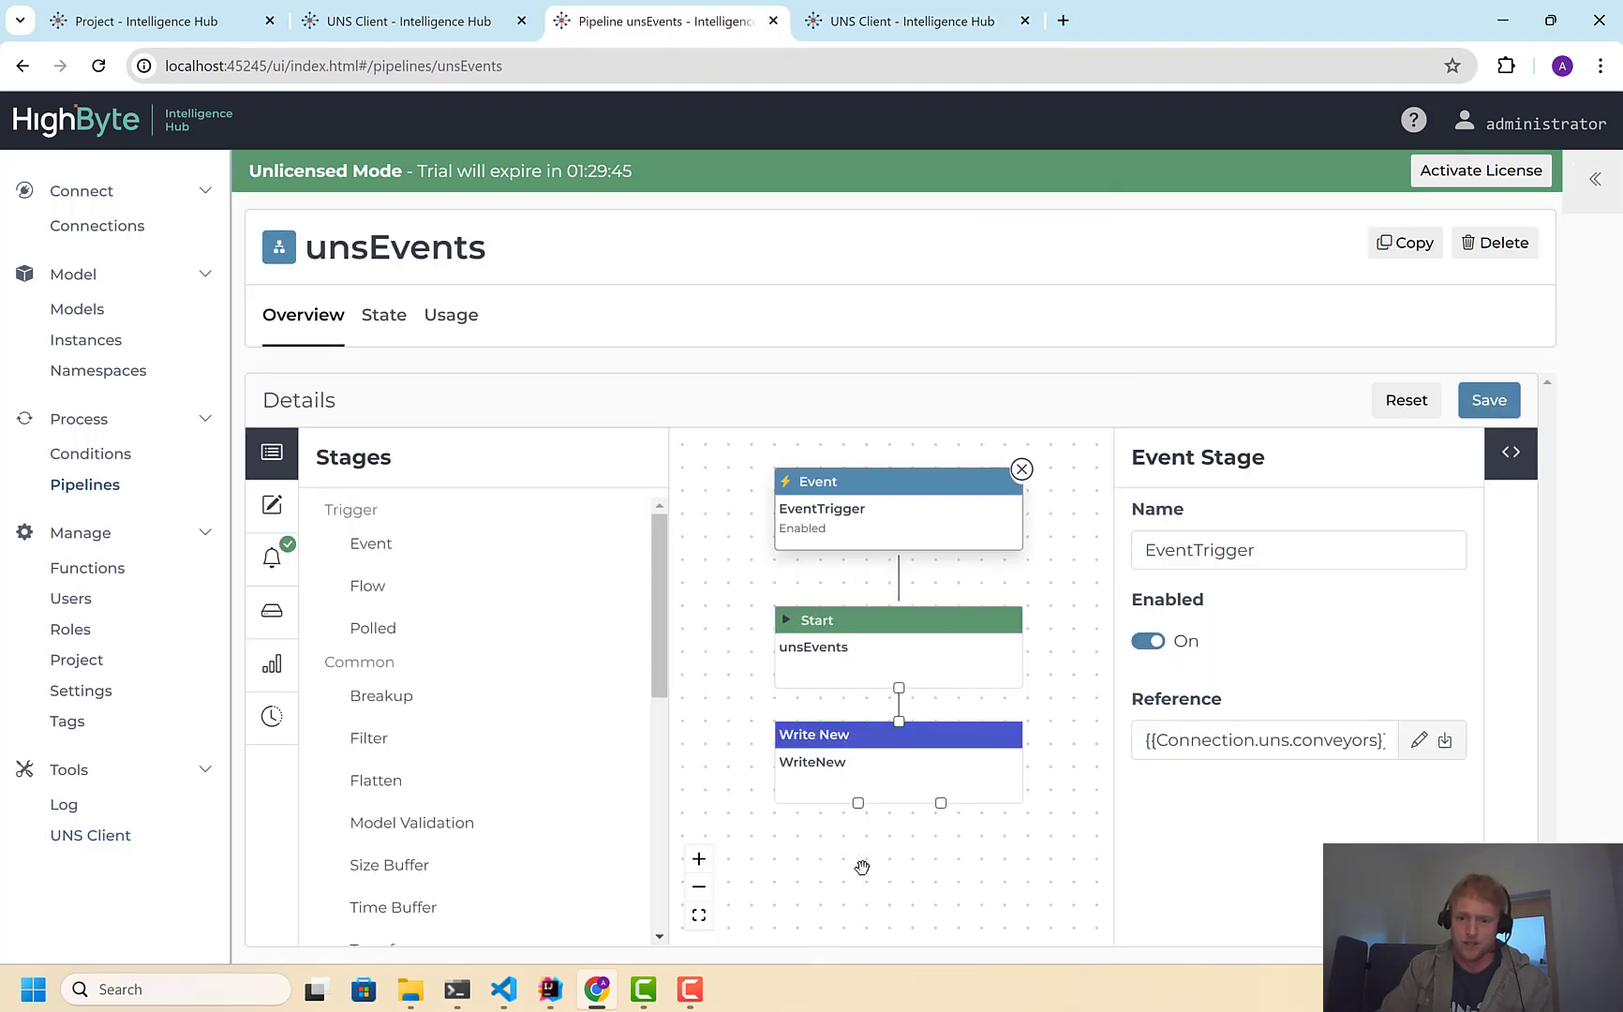
left_click_drag(933, 866, 932, 800)
left_click(903, 717)
double_click(1302, 561)
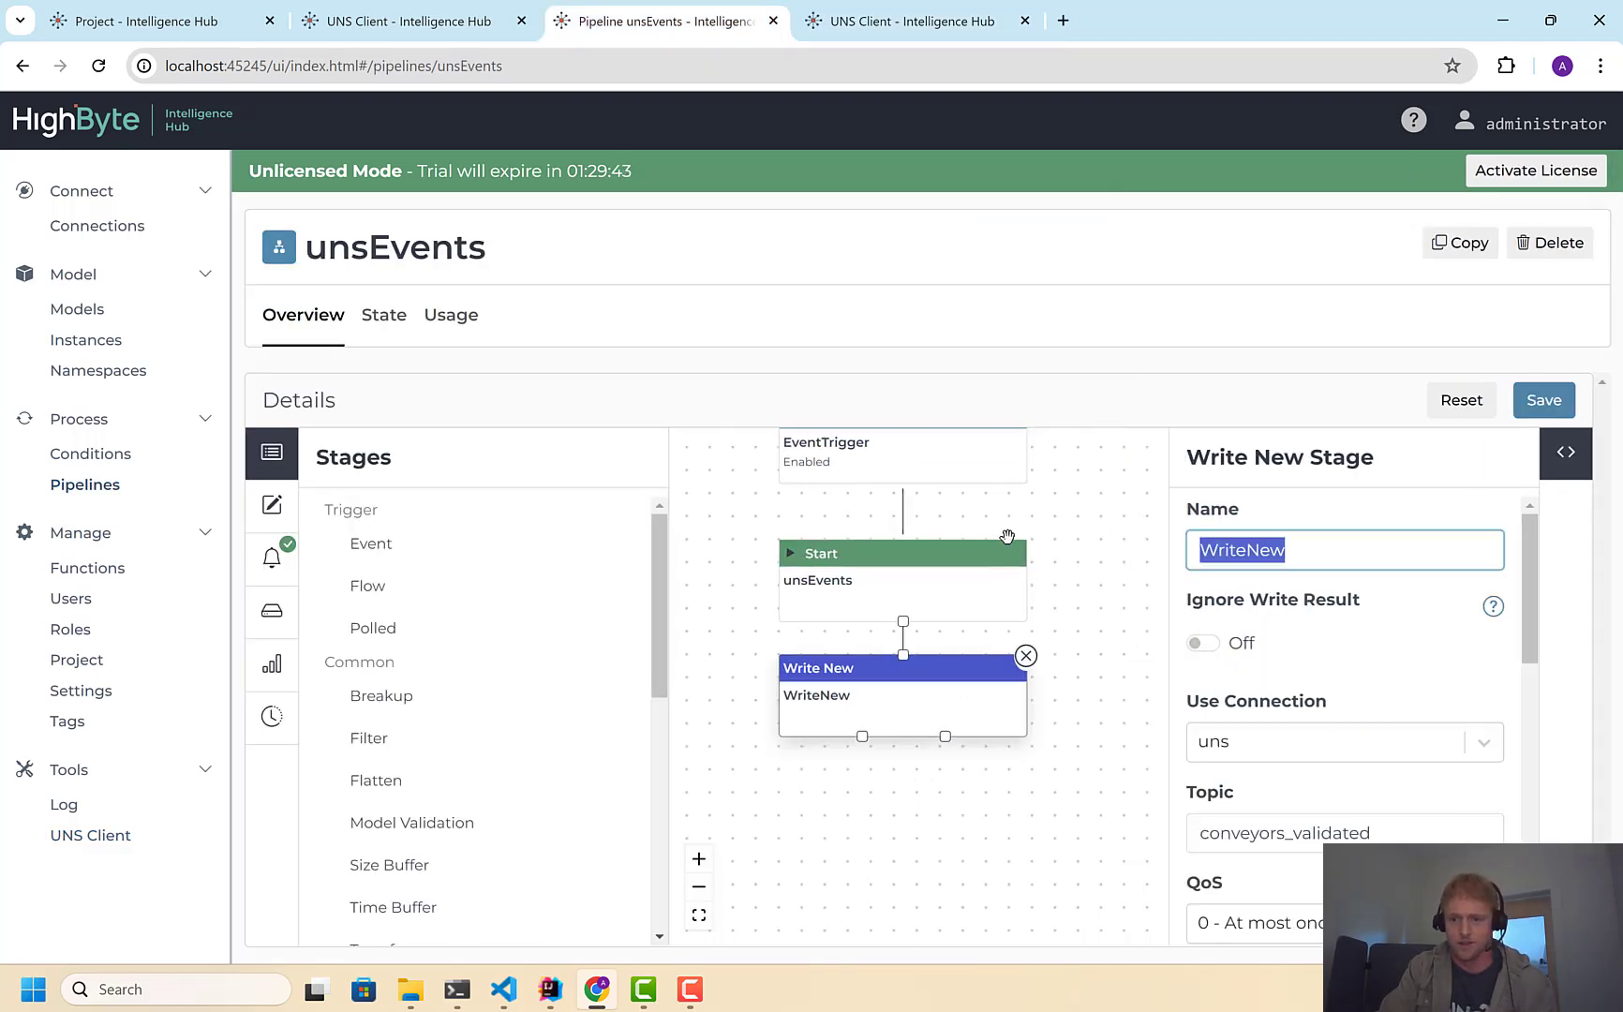
type("toUNS")
key("Return")
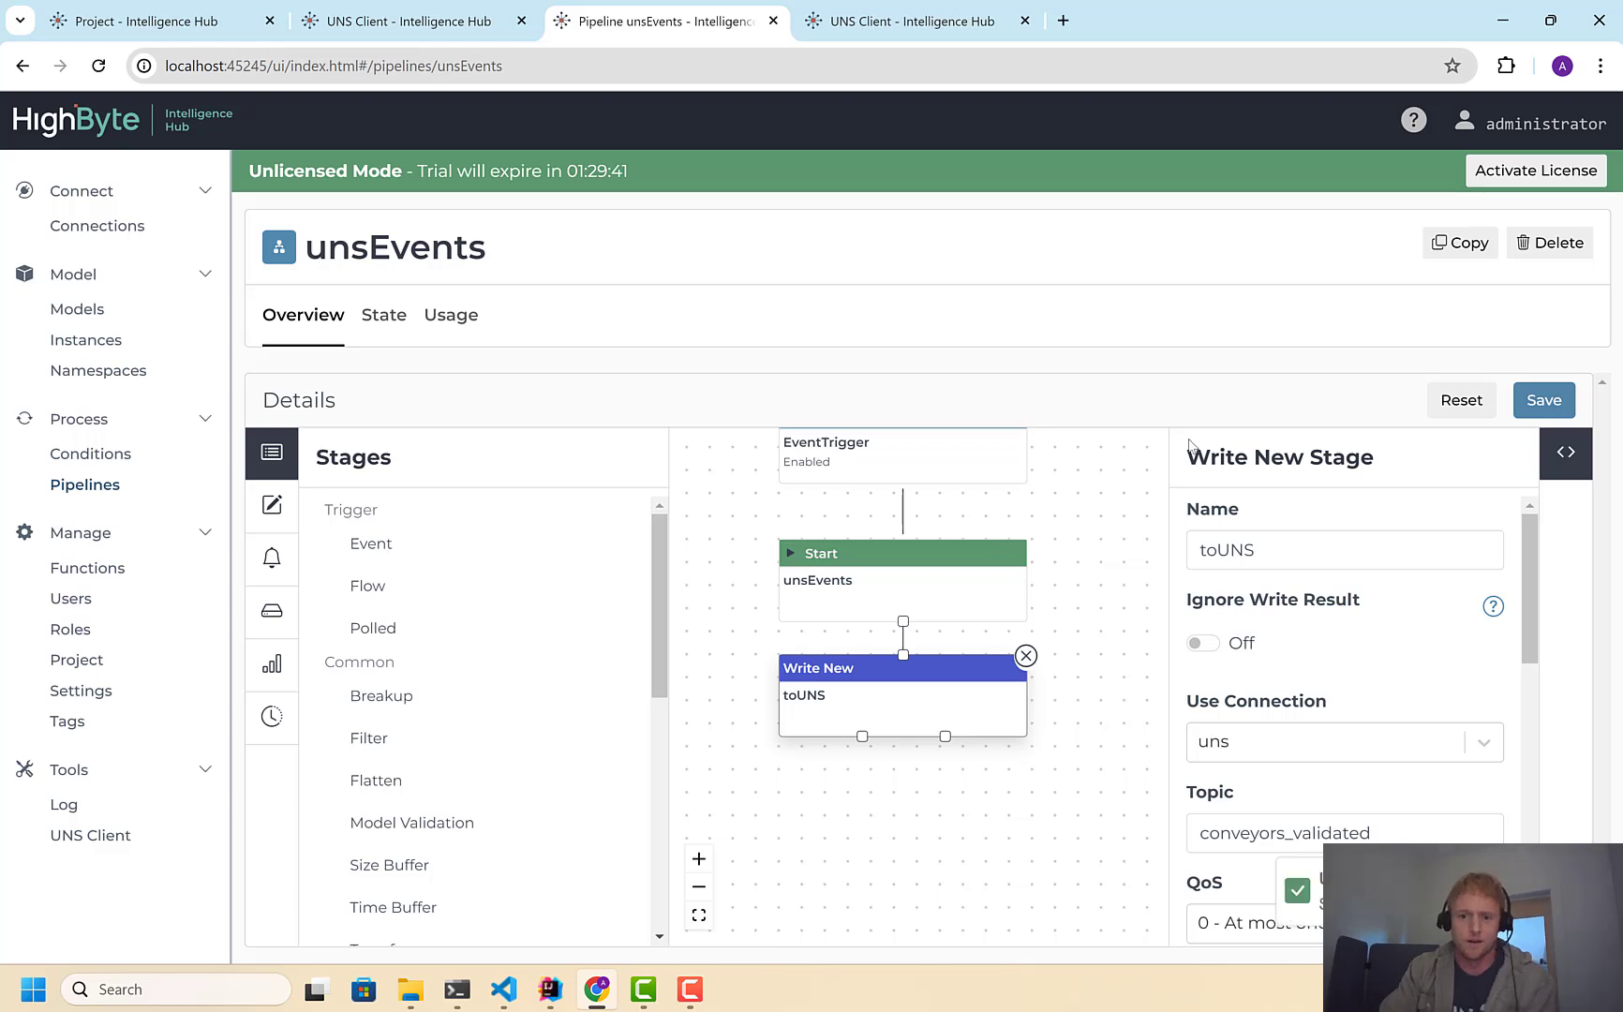
Move the toUNS stage further down and insert a Model Validation stage between it and the Start stage
left_click_drag(1037, 781, 1048, 731)
left_click_drag(966, 682, 752, 746)
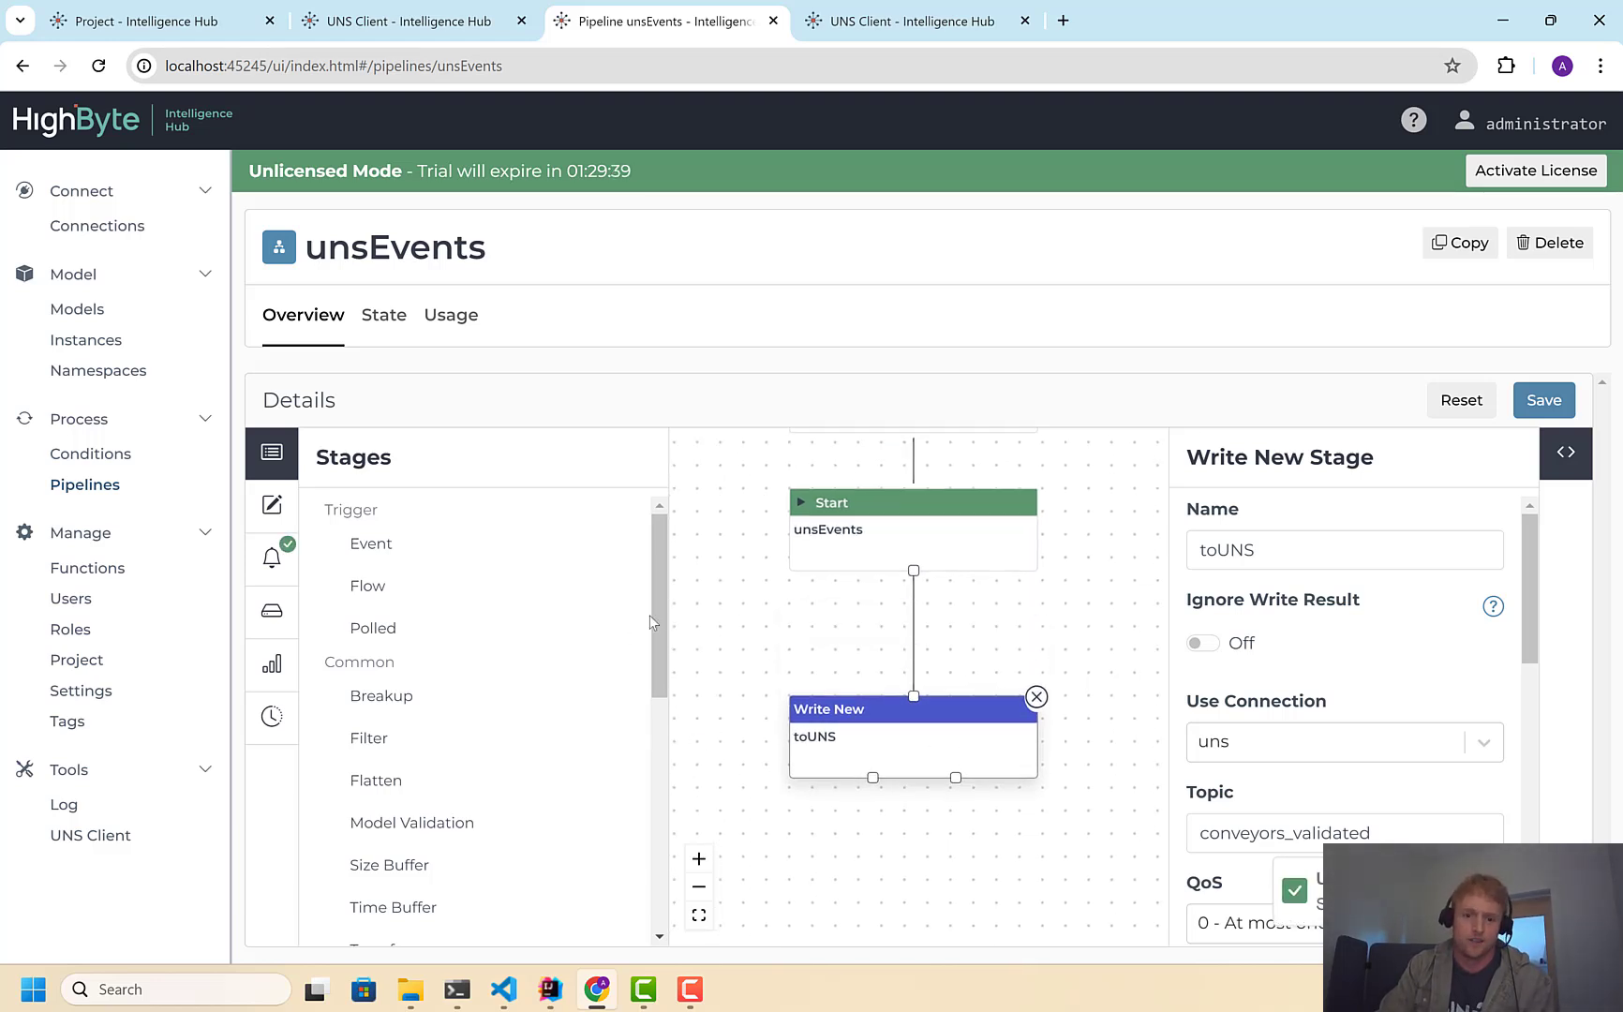
scroll(654, 622, "down", 2)
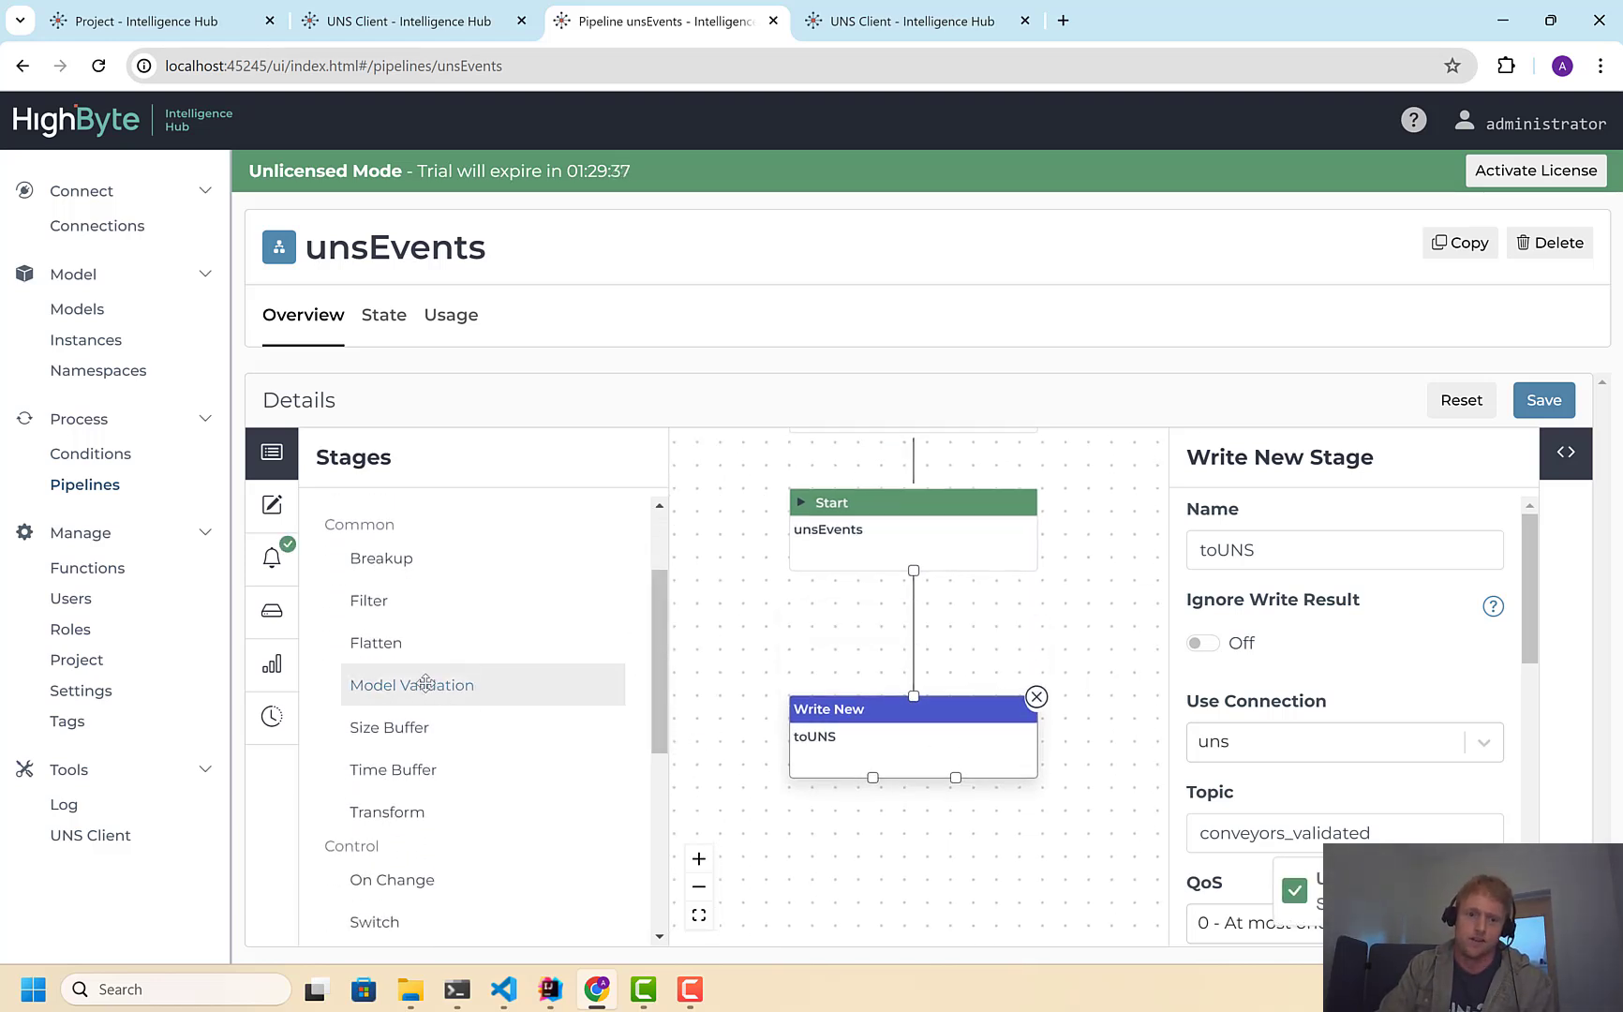
left_click_drag(425, 683, 829, 656)
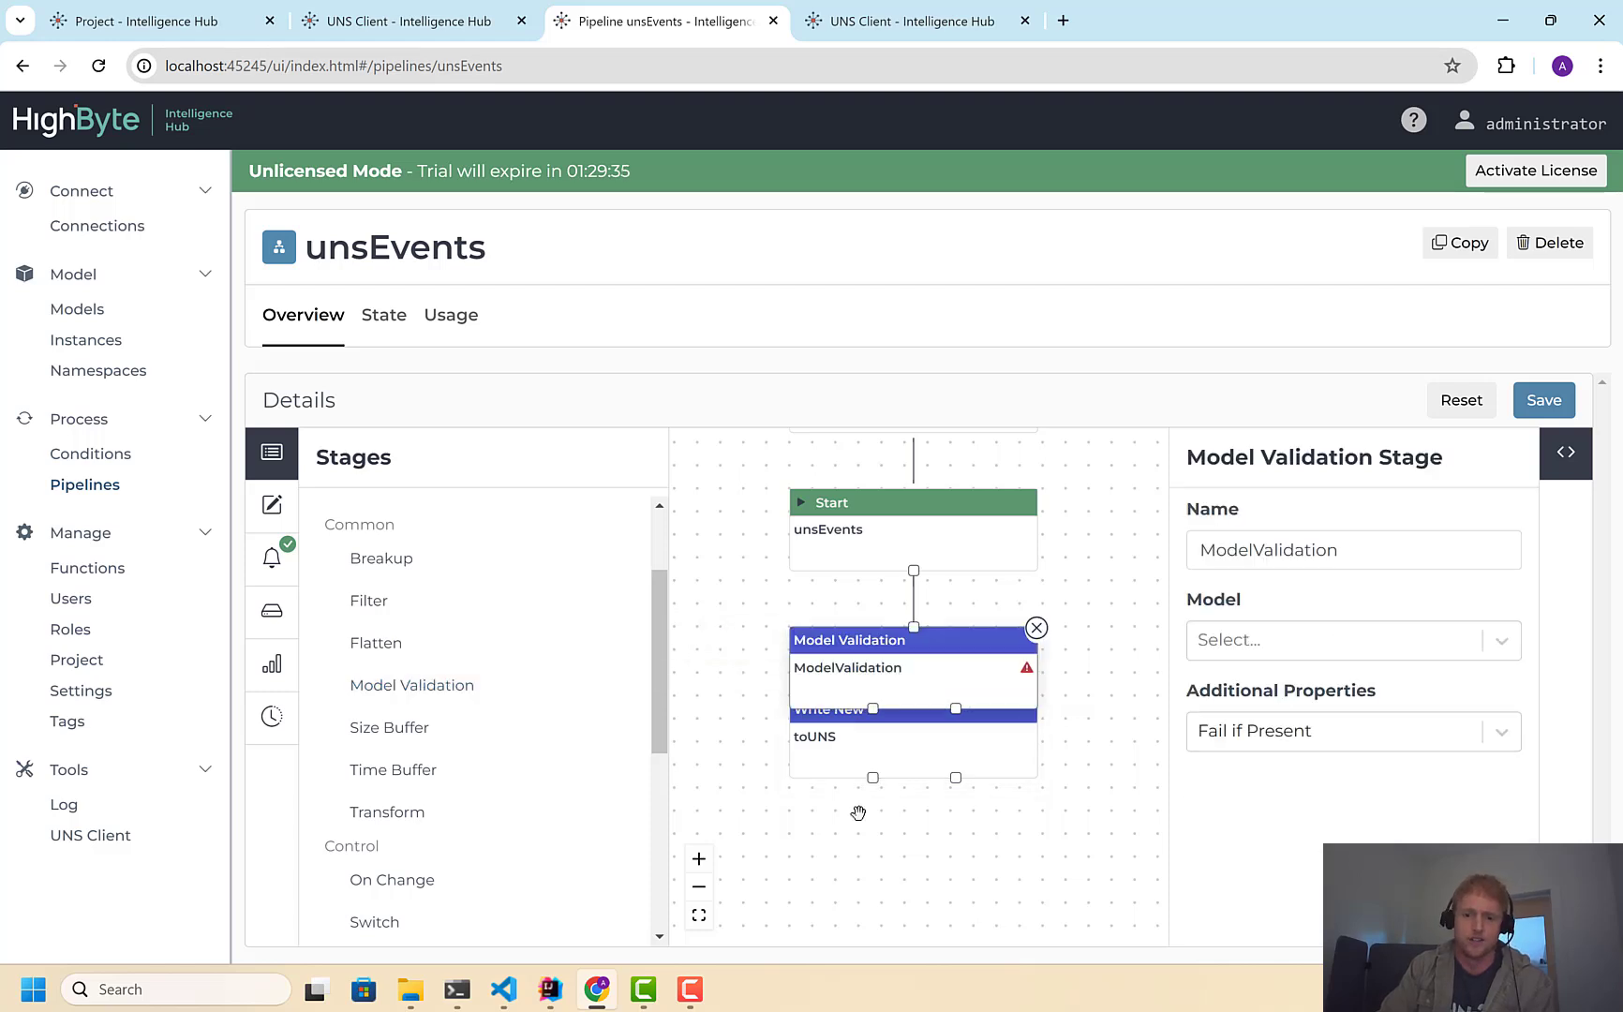
Move the toUNS stage down so that it sits clear of the Model Validation stage in the unsEvents pipeline
left_click_drag(863, 824, 865, 746)
left_click_drag(882, 697, 901, 789)
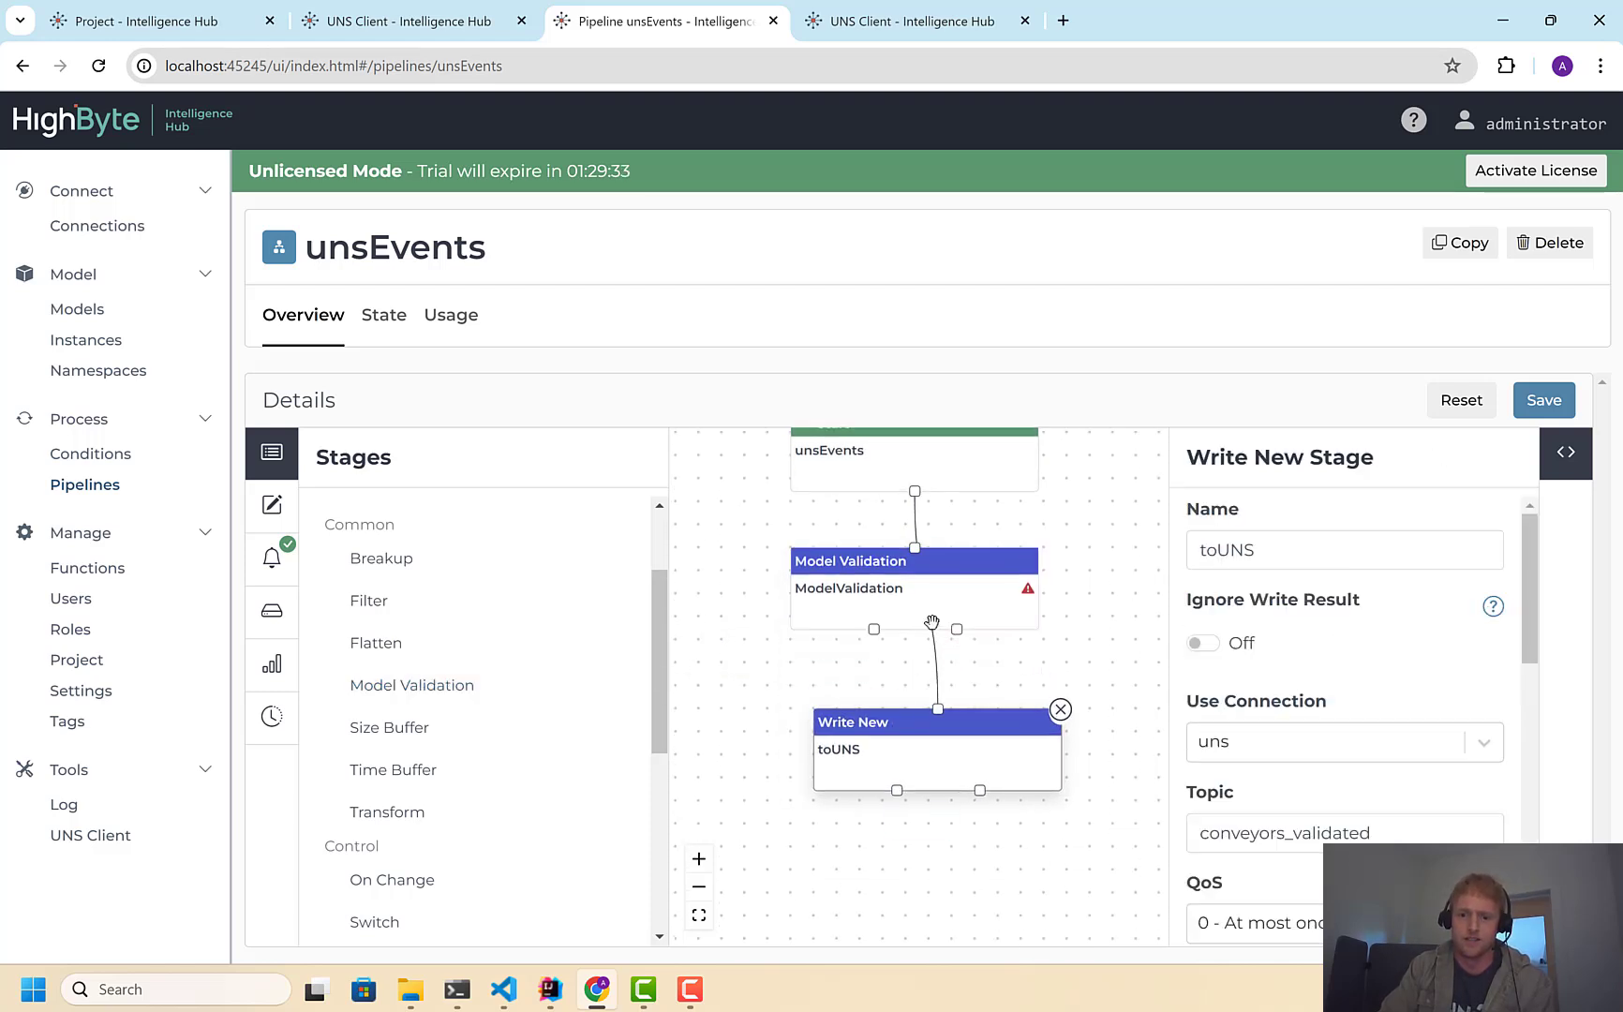
left_click(939, 675)
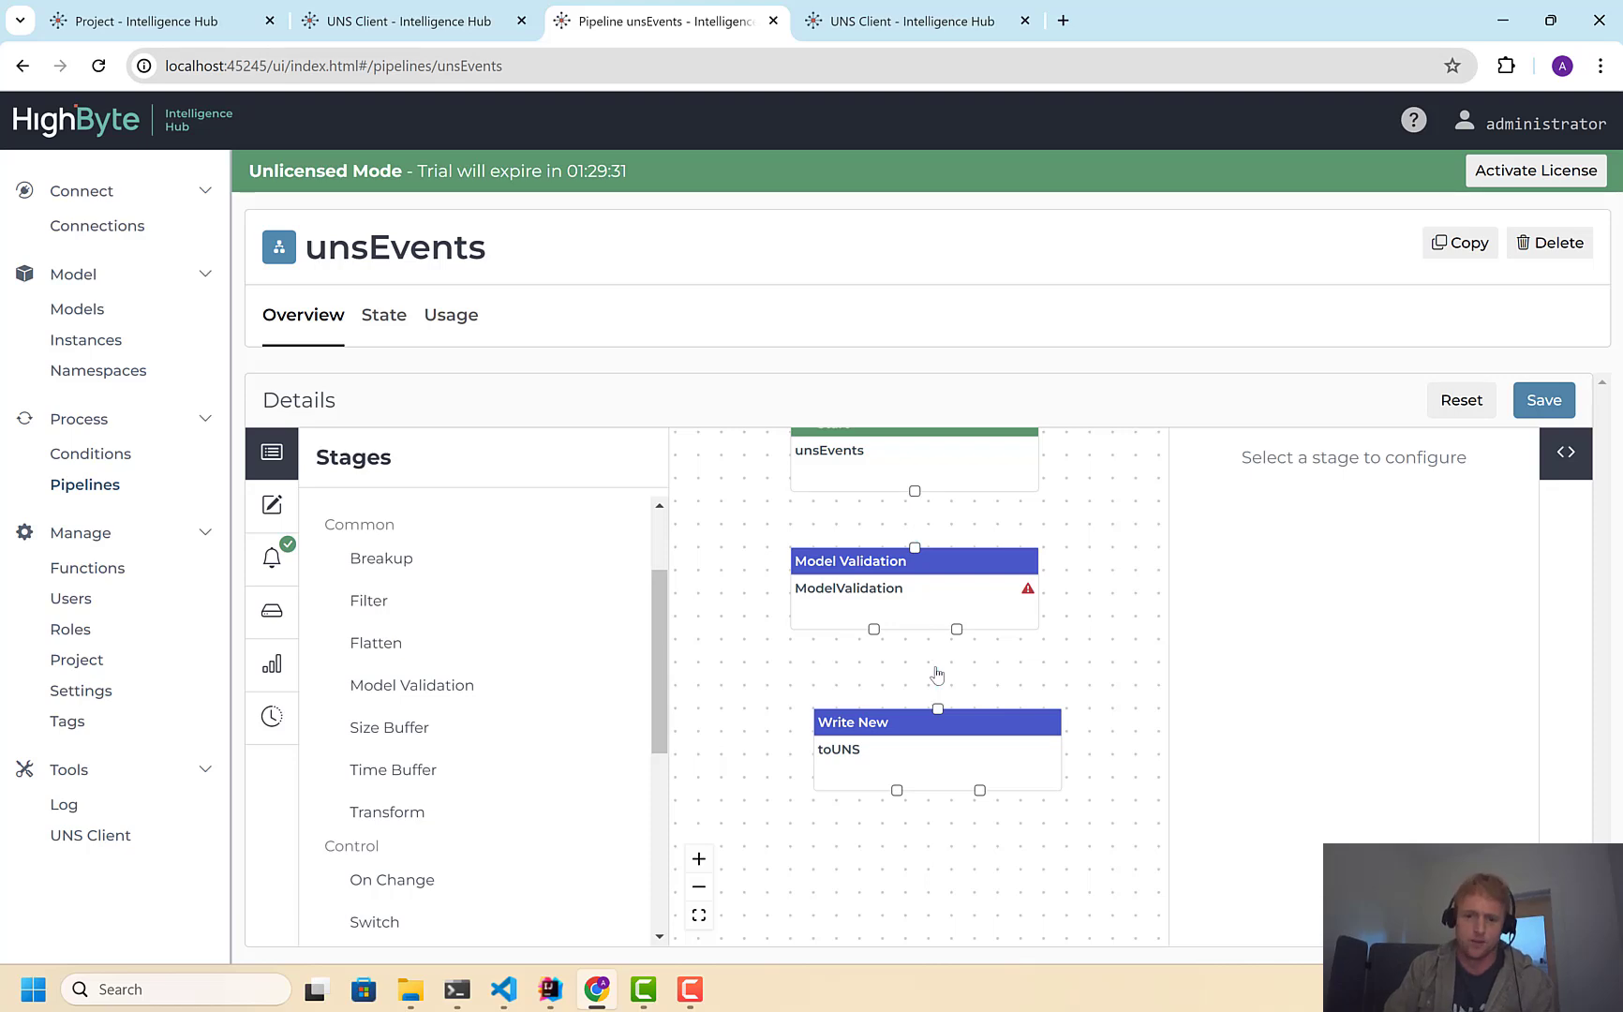
Set the Model Validation stage's model to conveyor
left_click(909, 573)
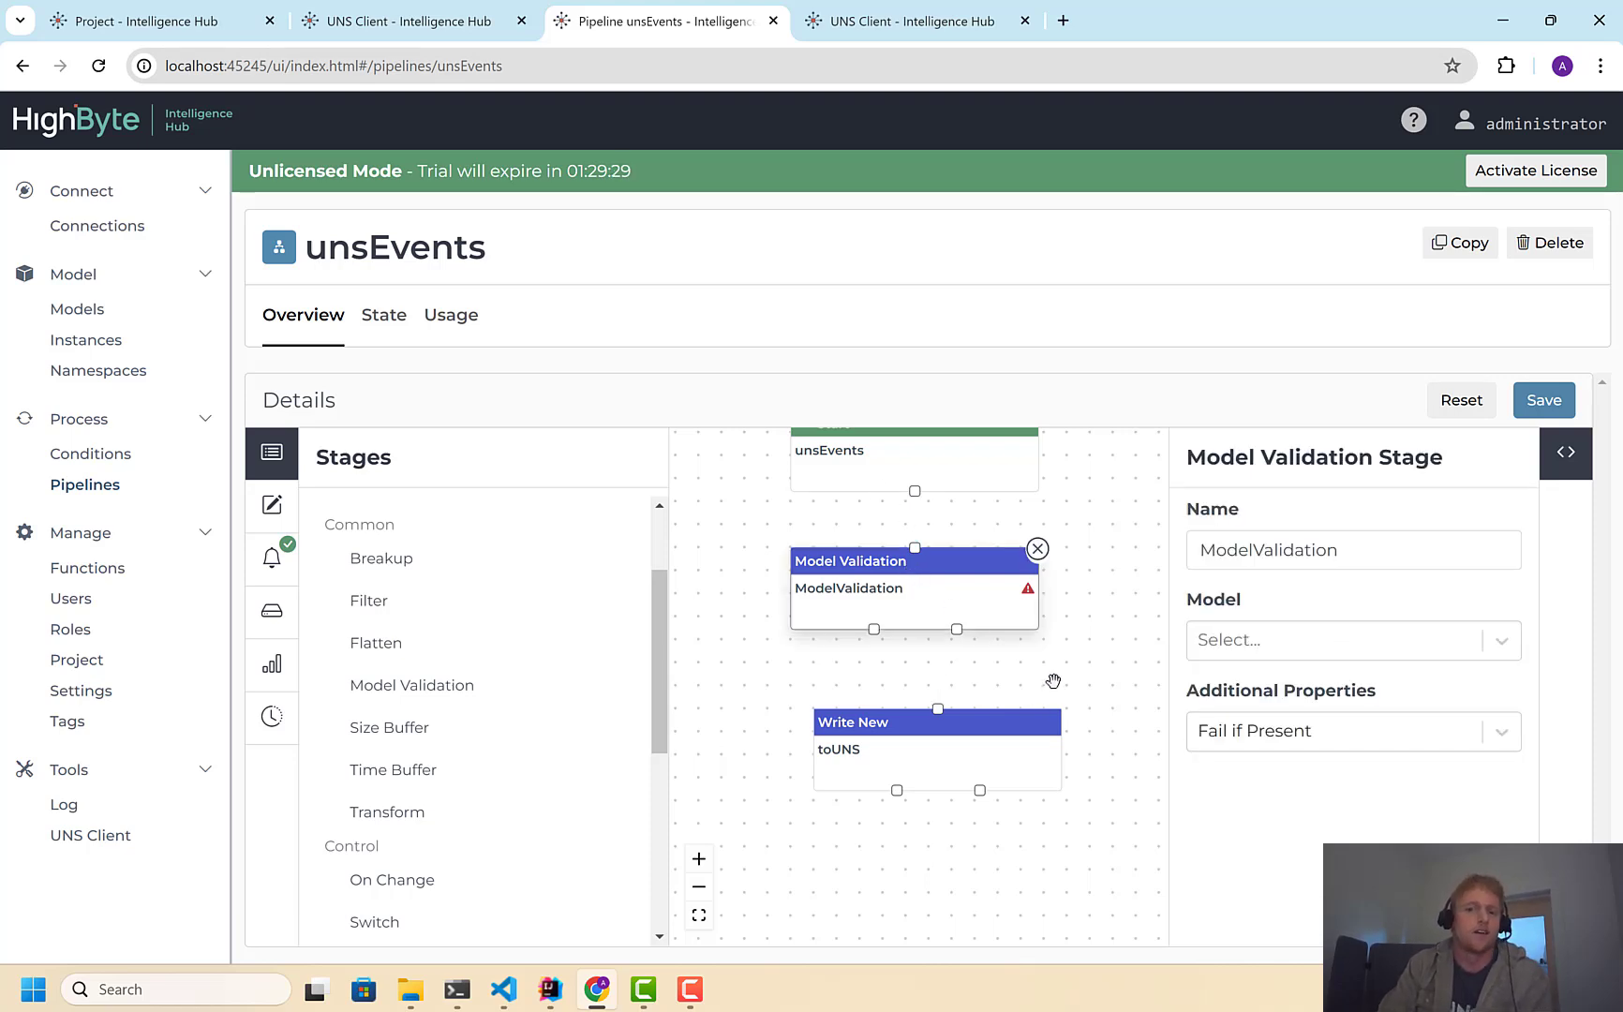
left_click(1312, 643)
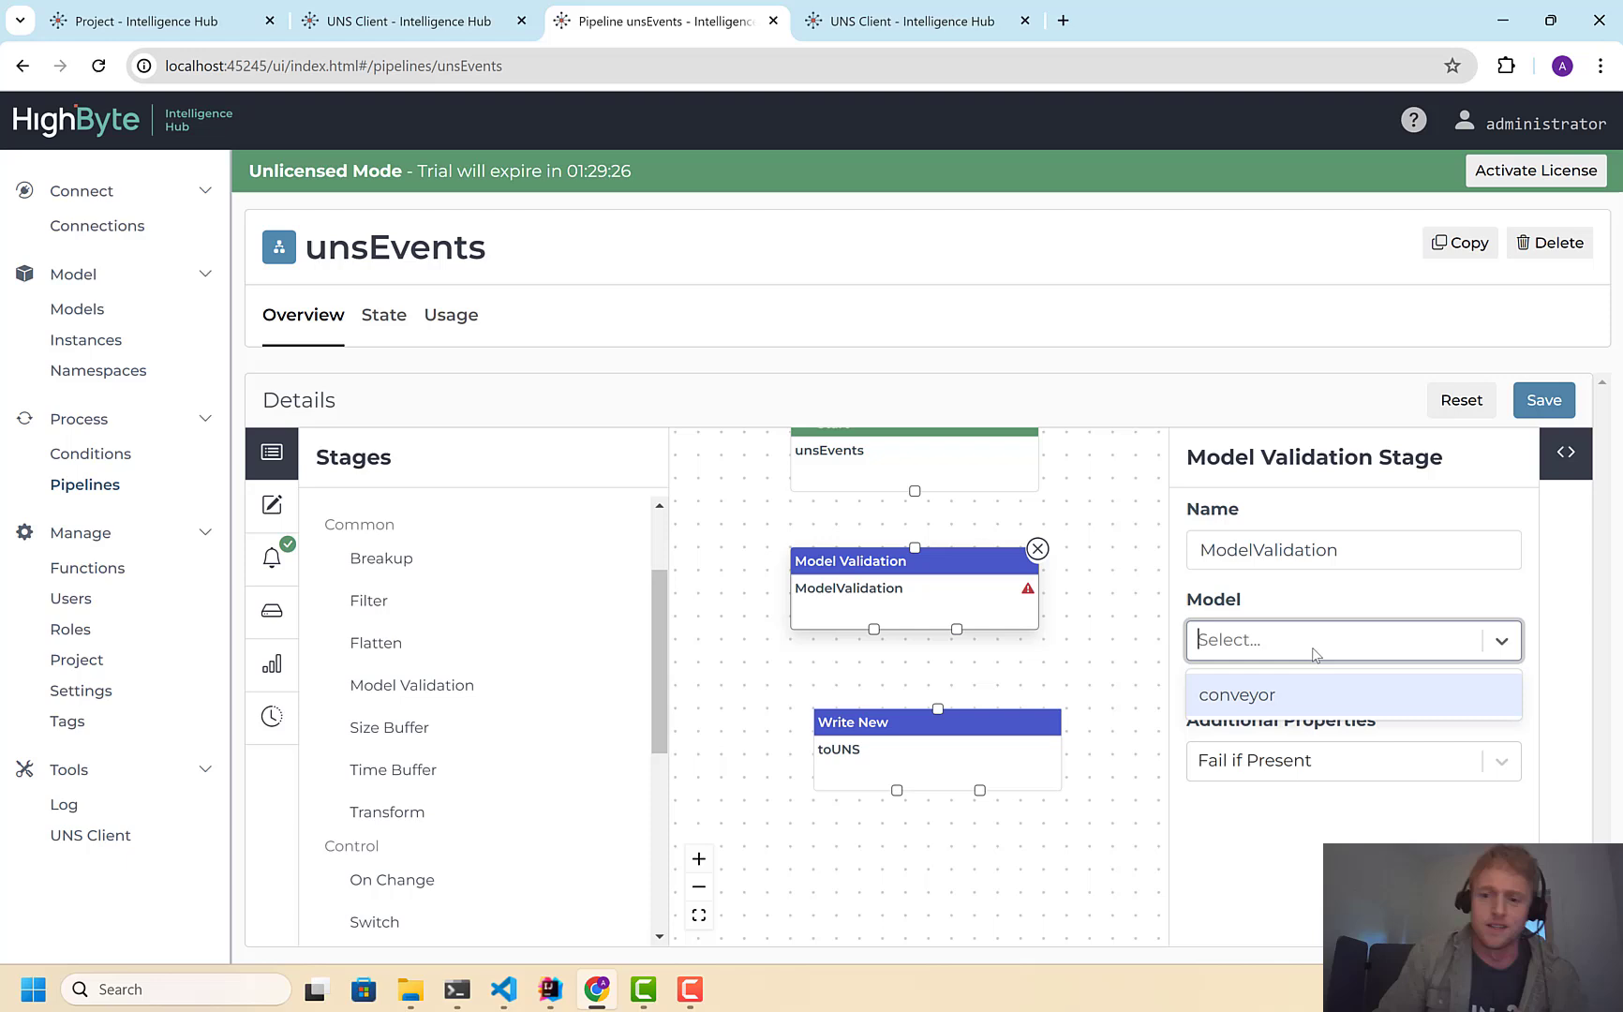
left_click(1292, 701)
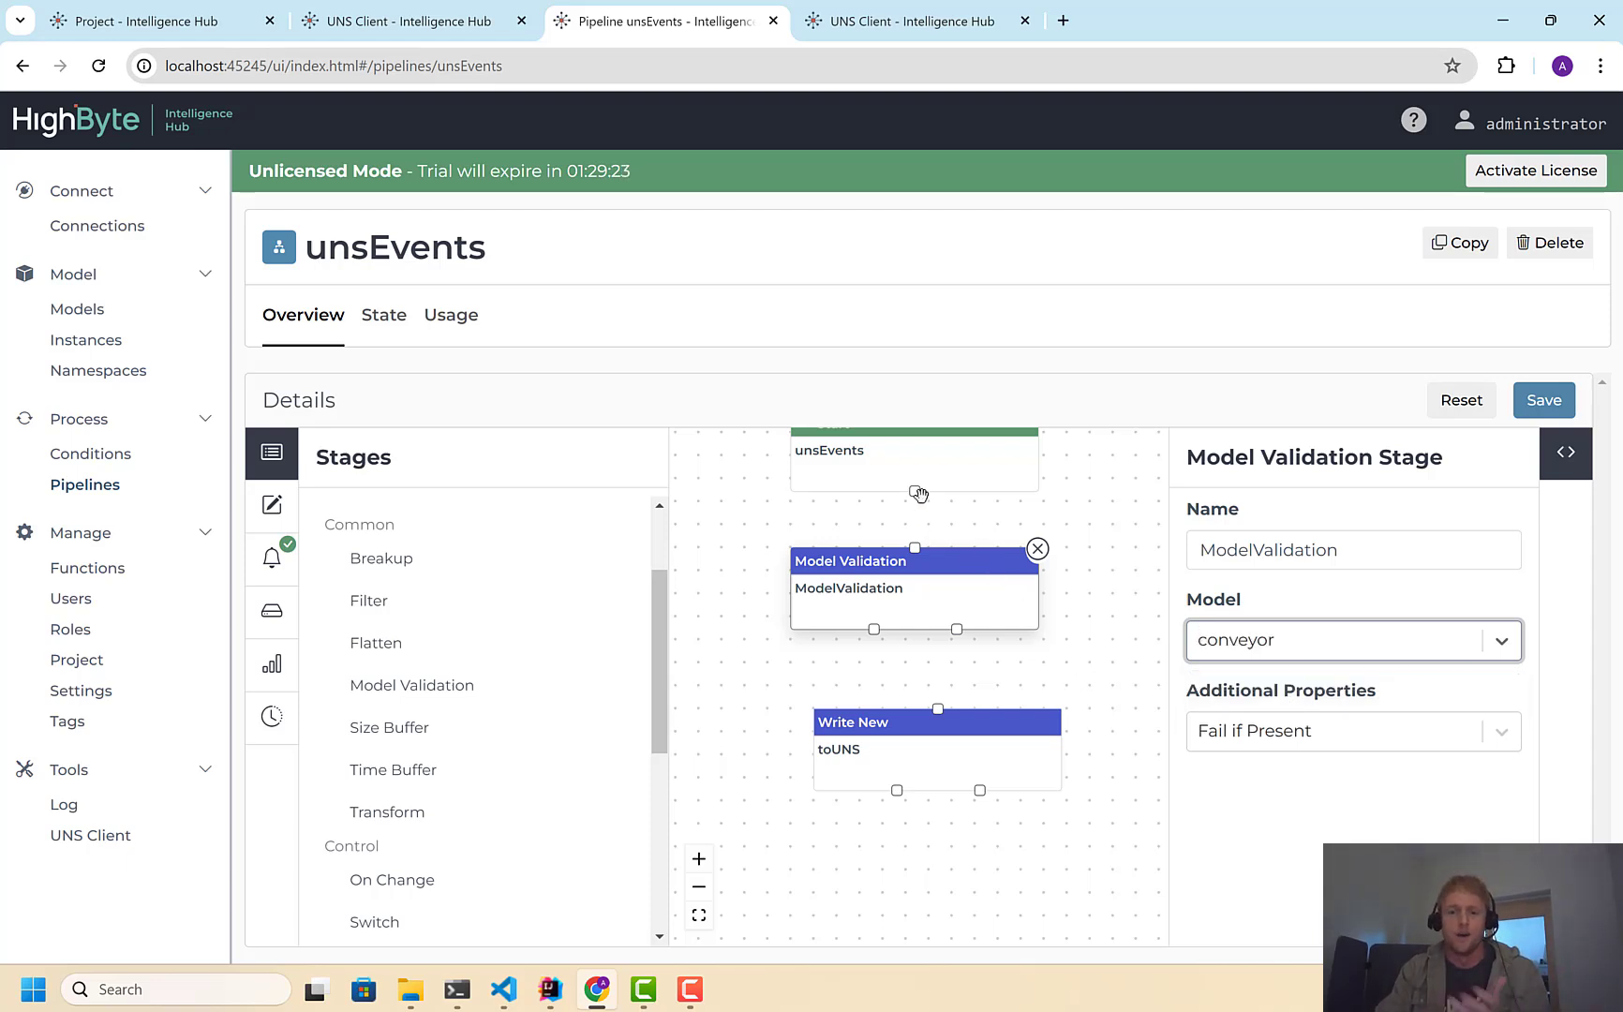
Connect the Start stage to Model Validation, then move toUNS to the lower left of it and connect it to the Success output
left_click_drag(916, 492, 916, 546)
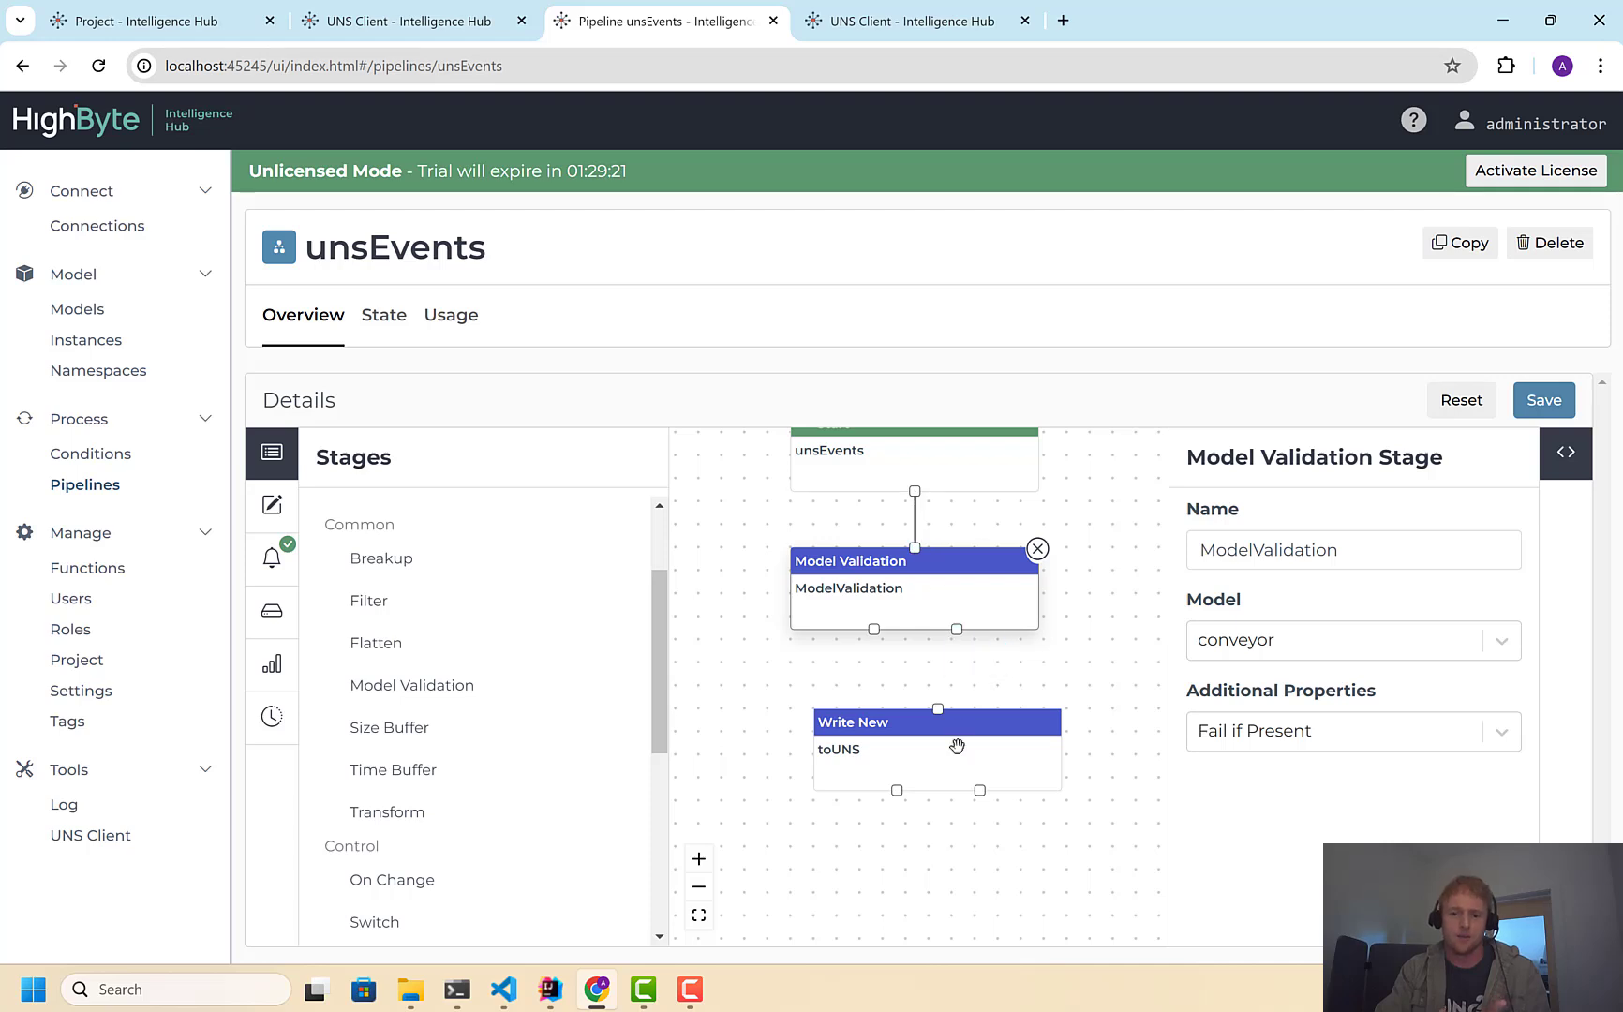
left_click_drag(952, 739, 928, 715)
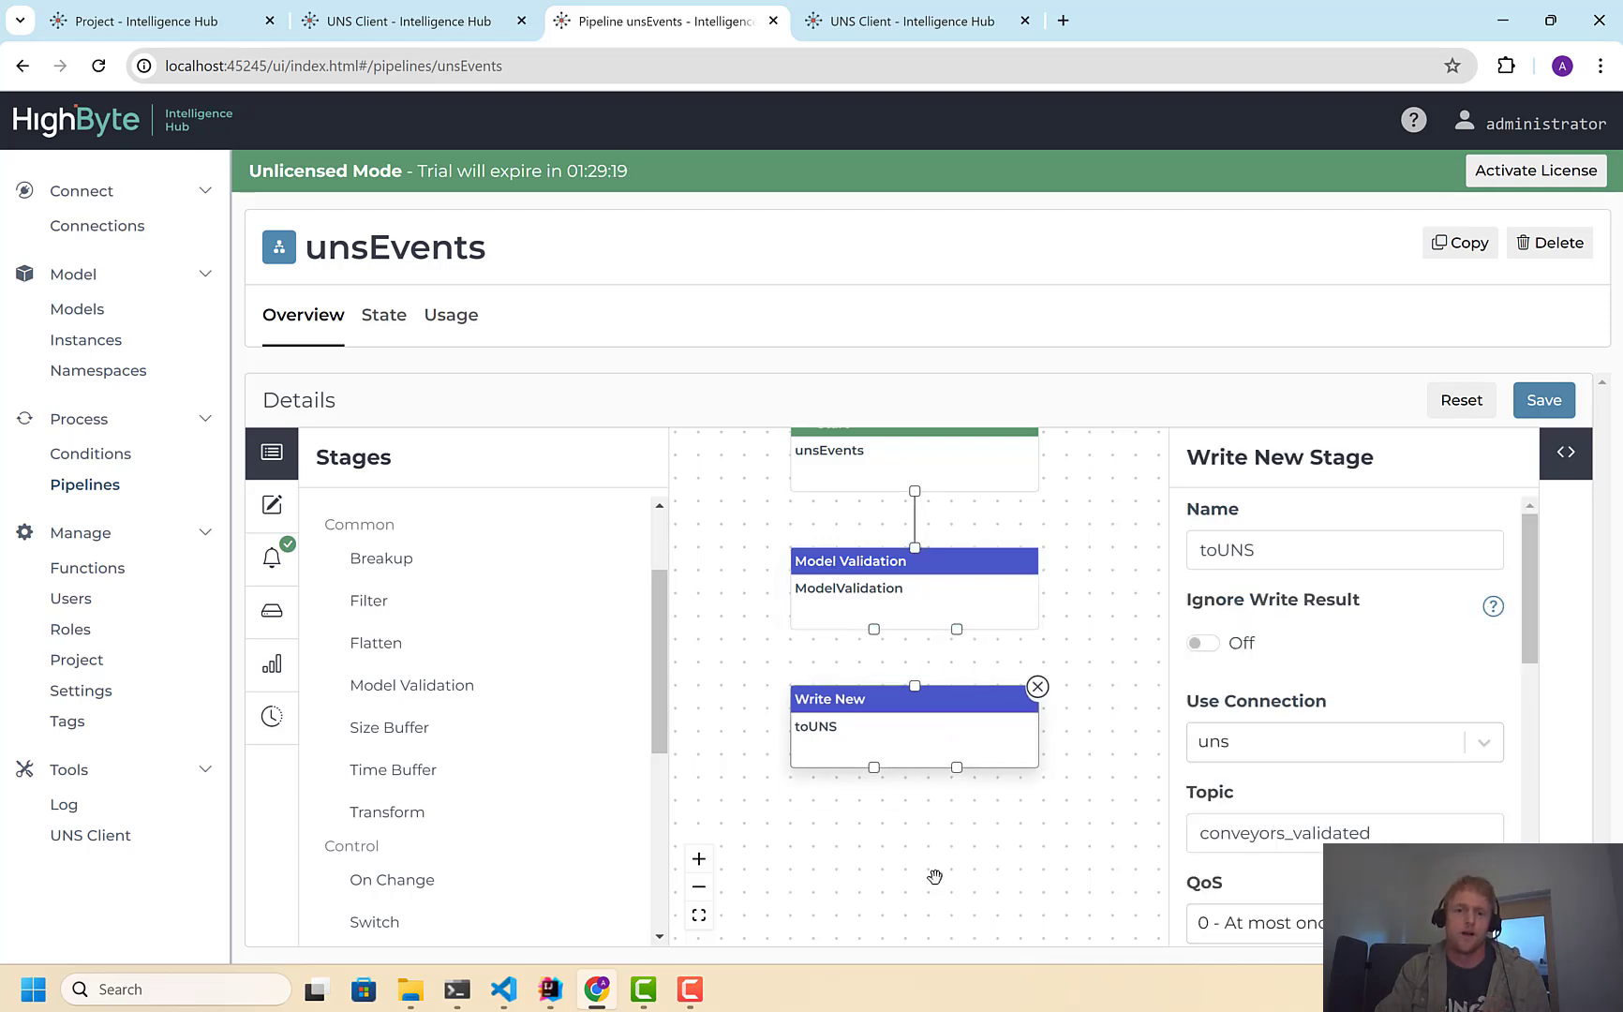
left_click_drag(935, 876, 923, 810)
left_click_drag(909, 691, 988, 732)
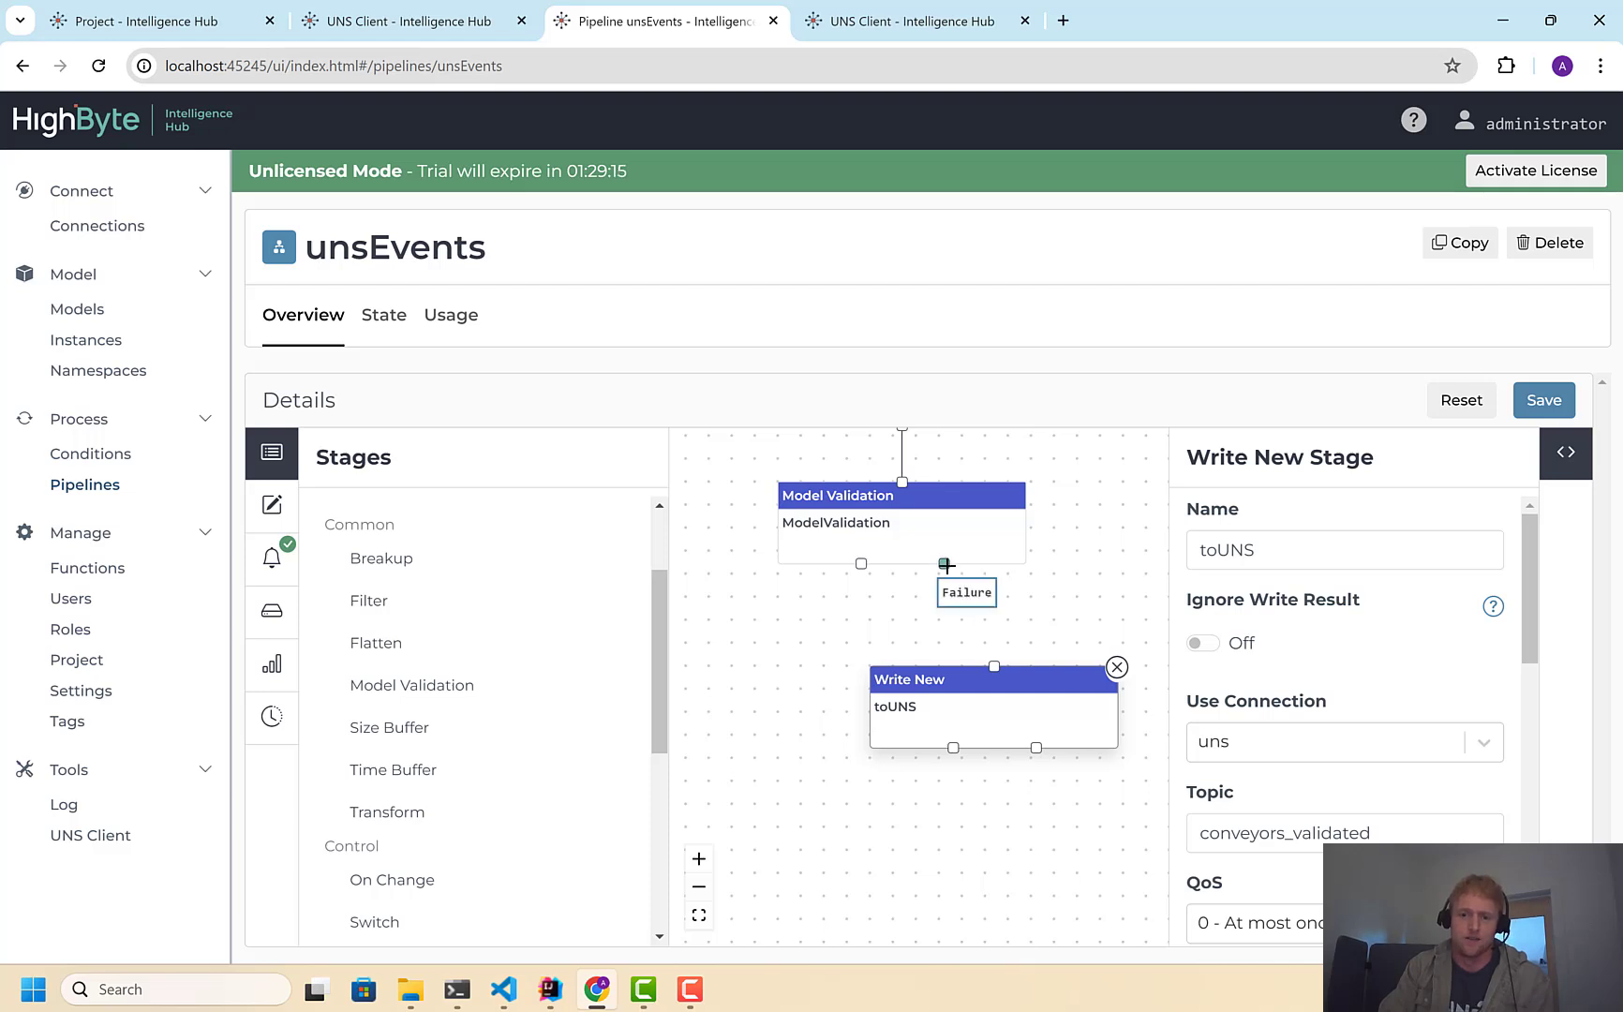
left_click_drag(949, 710, 766, 687)
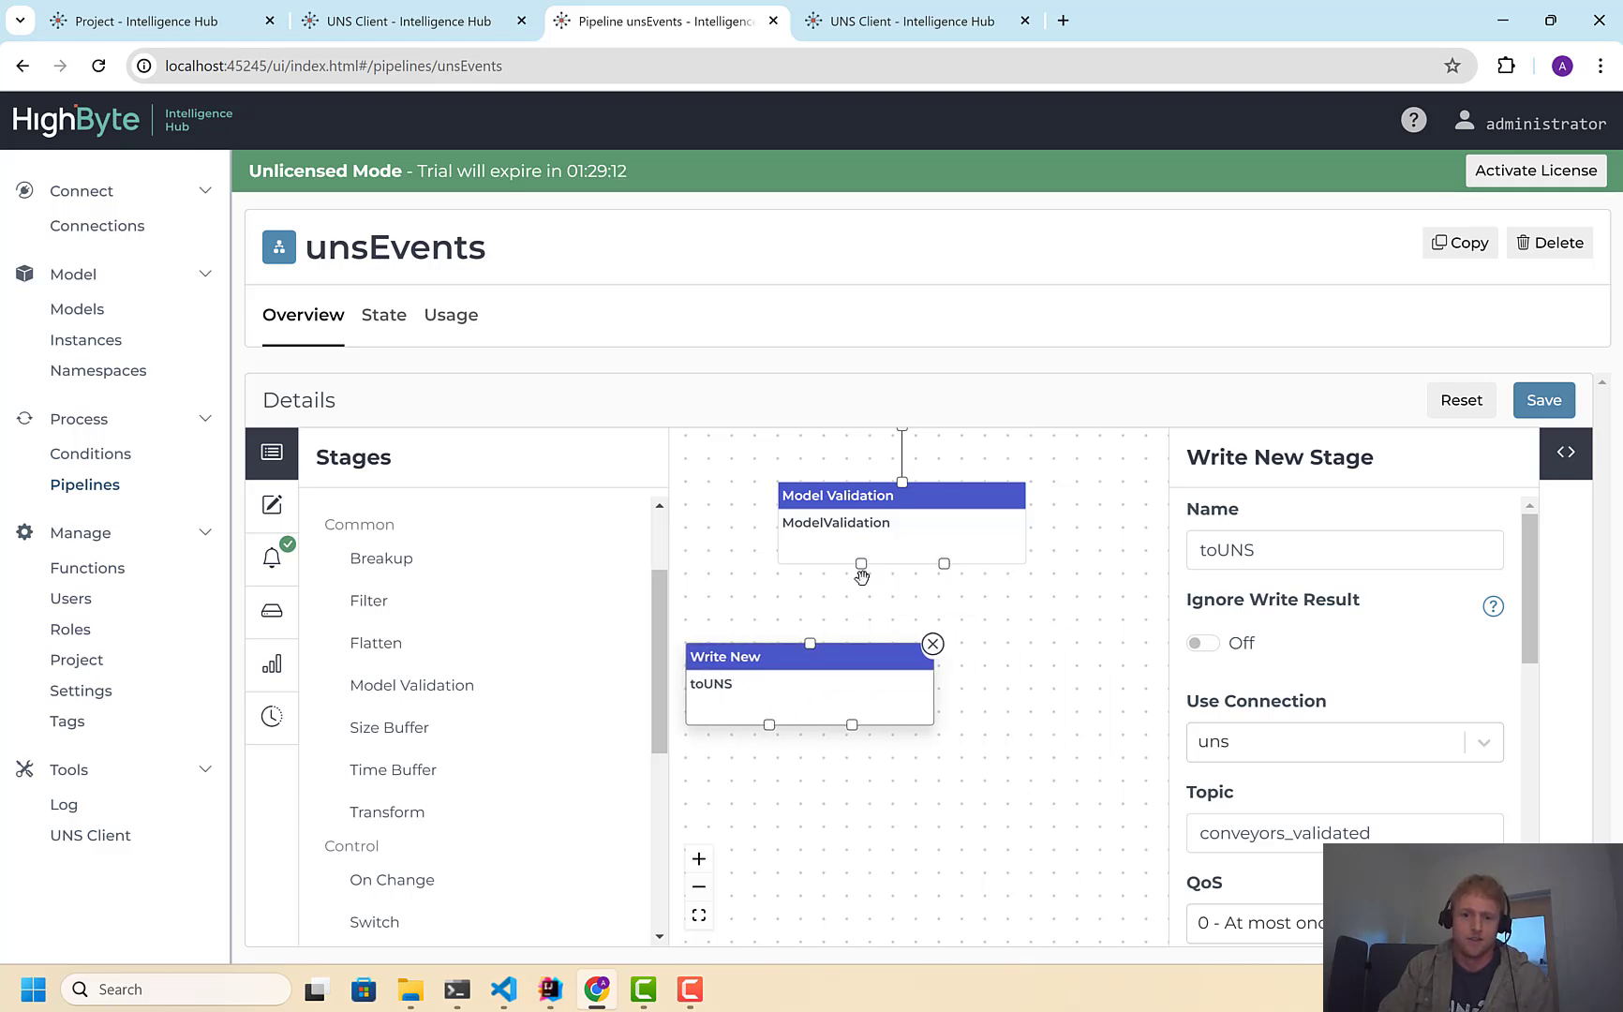
left_click_drag(864, 563, 810, 644)
left_click(946, 854)
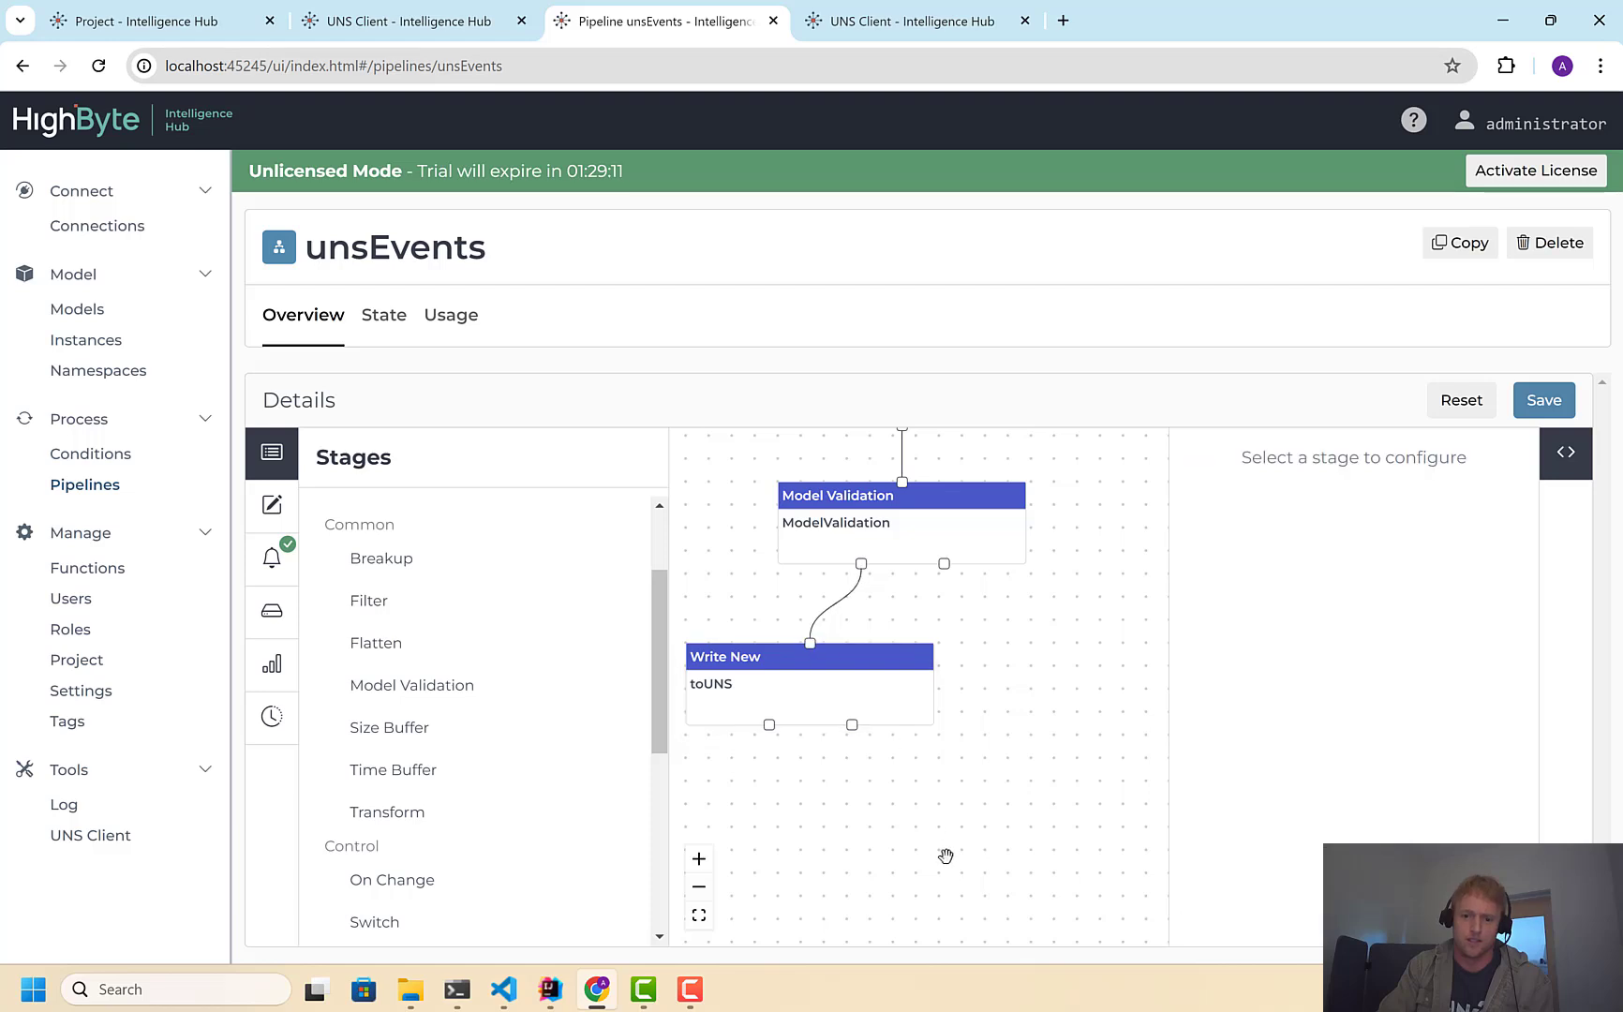
Review the Model Validation stage's settings against the conveyors_validated payload in the UNS Client
scroll(945, 855, "down", 1)
scroll(1020, 716, "up", 1)
left_click(996, 674)
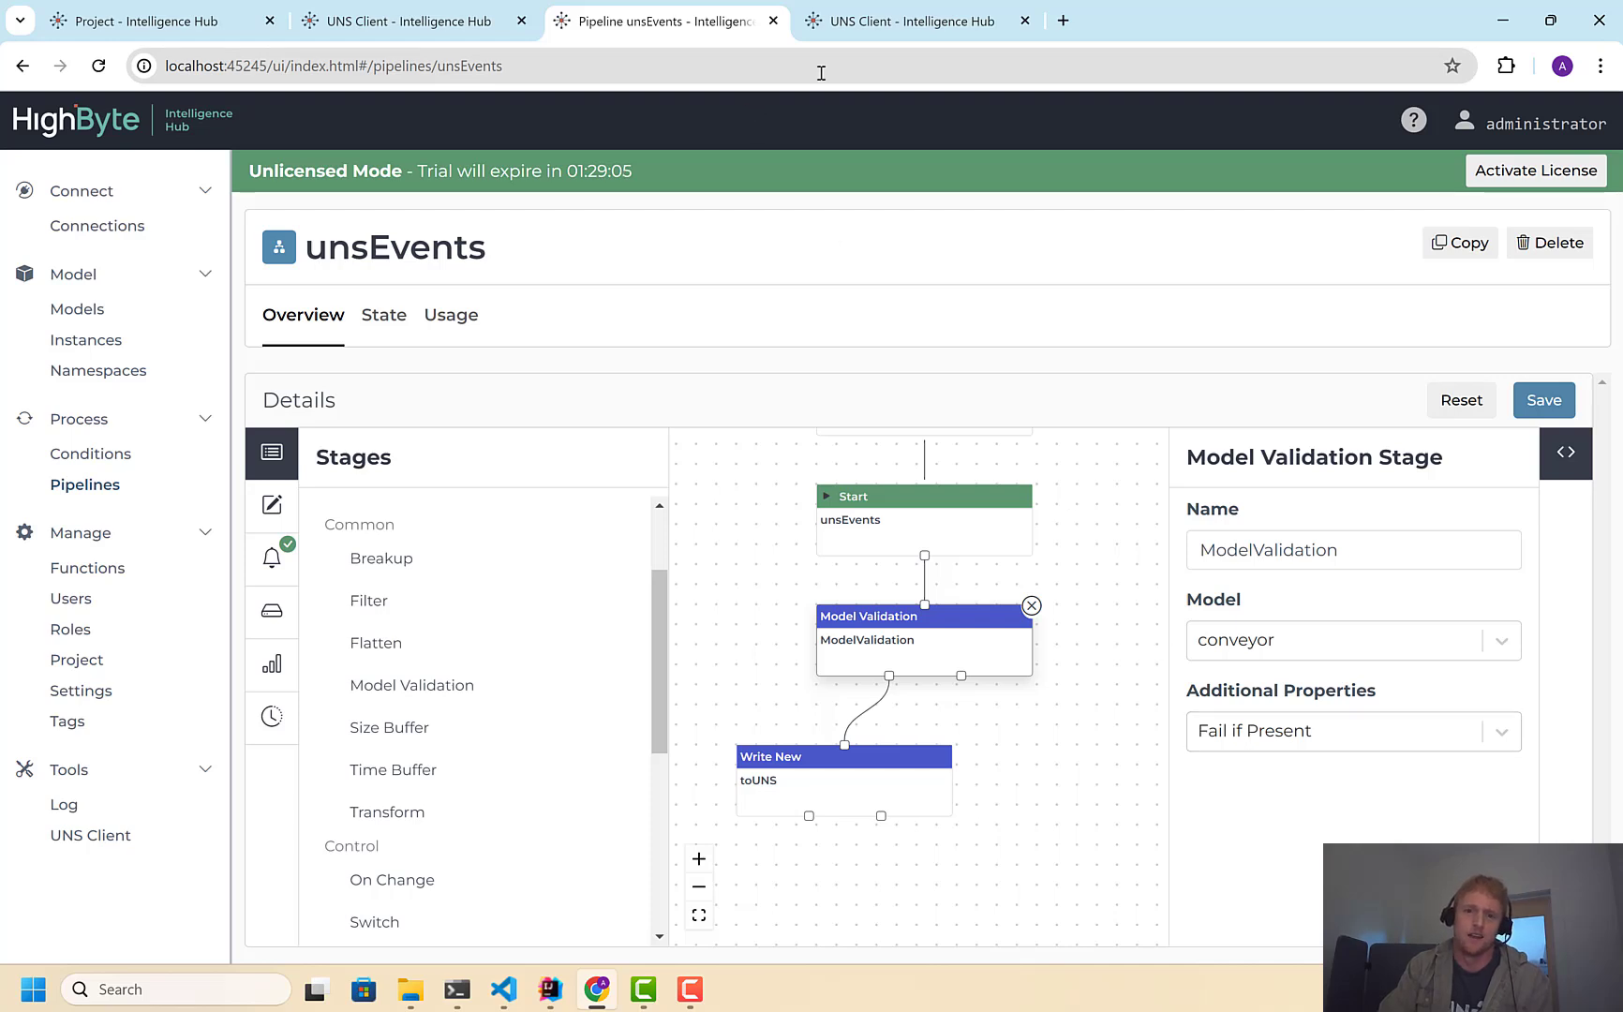
left_click(891, 23)
left_click_drag(1209, 328, 1350, 404)
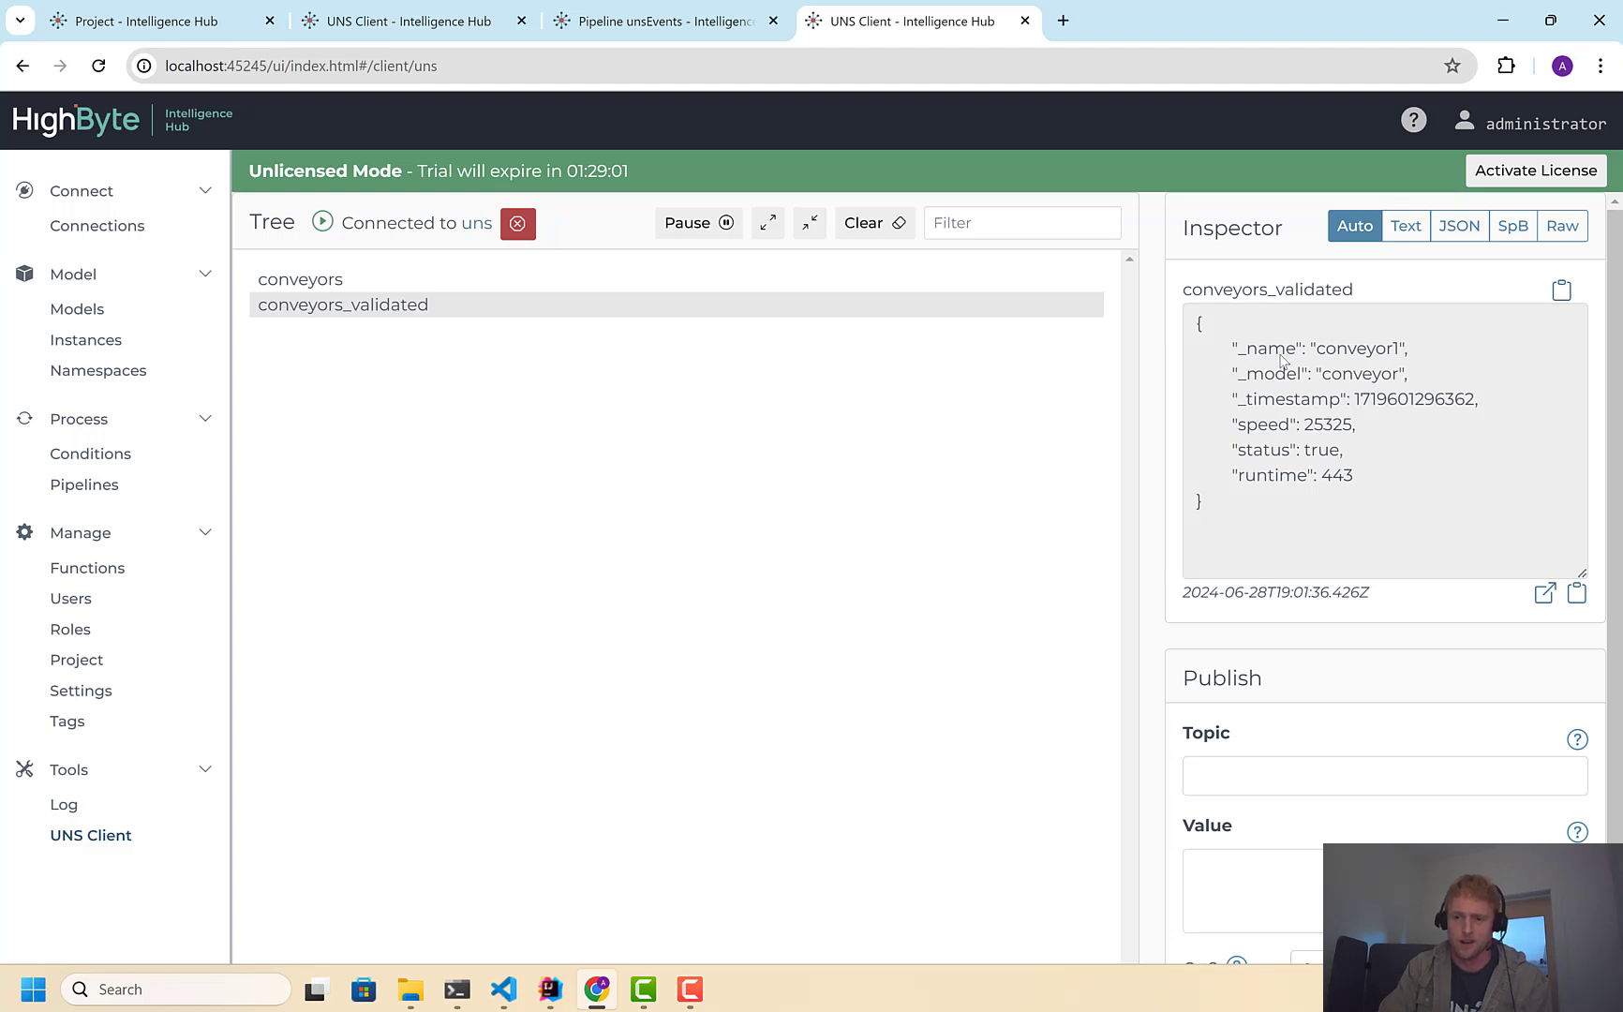
Add a second Write New stage to the unsEvents pipeline and connect the Model Validation stage's Failure output to it
left_click(665, 21)
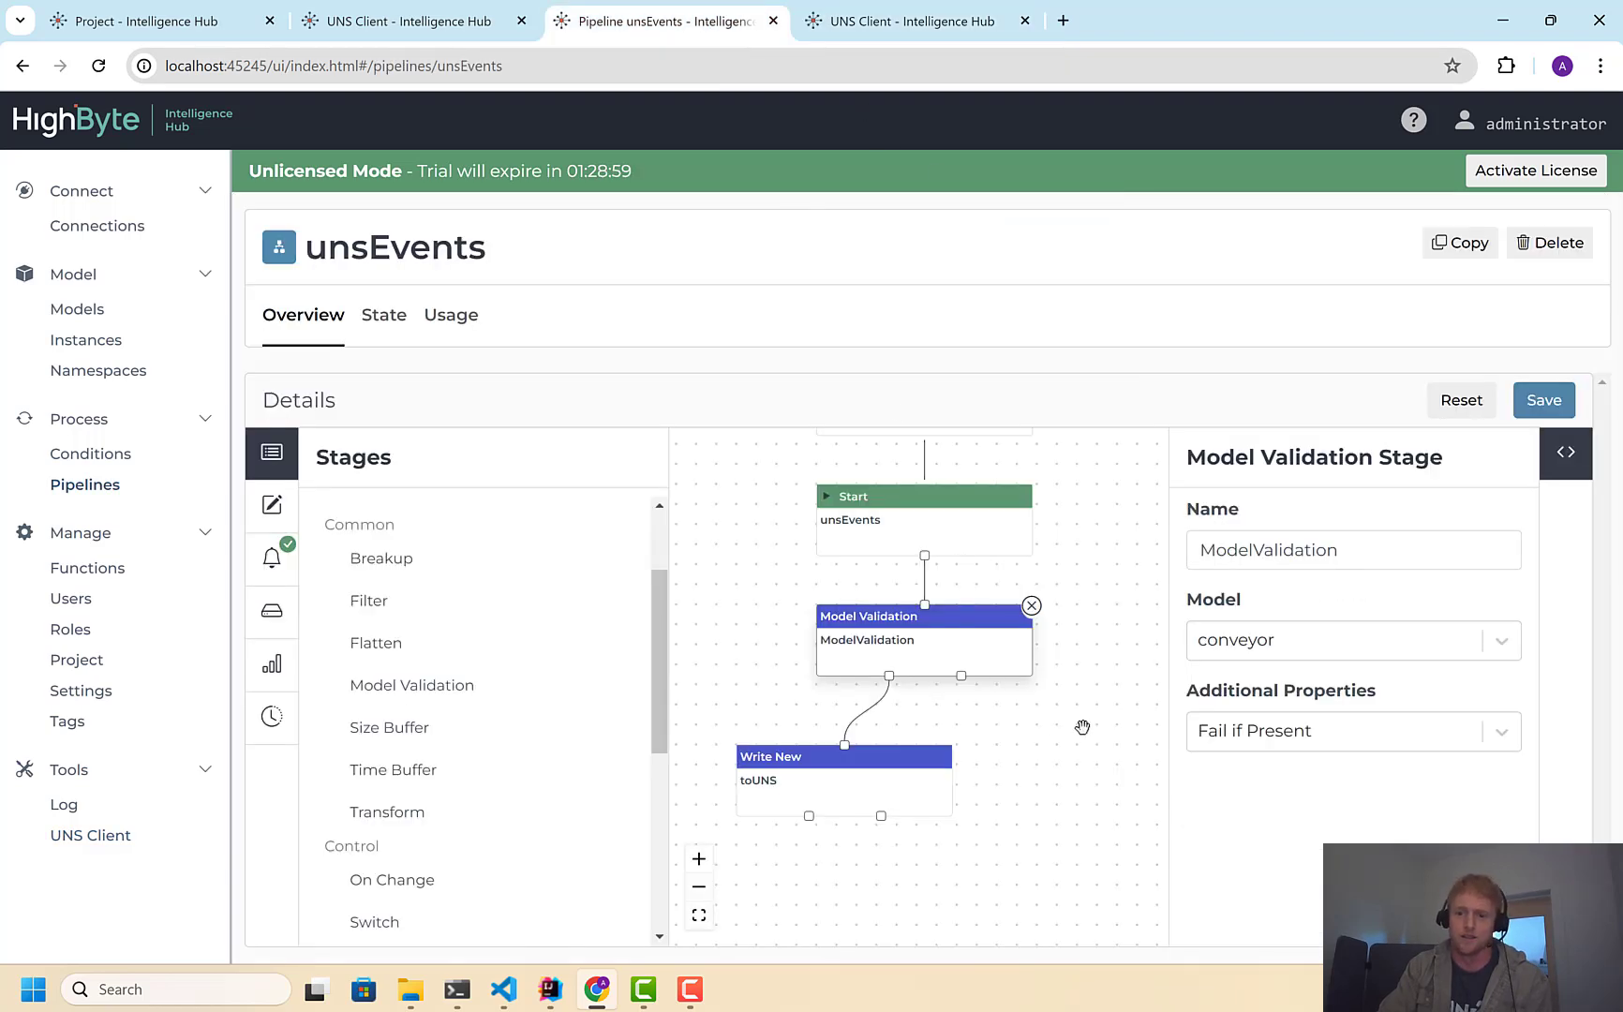
scroll(1082, 727, "down", 3)
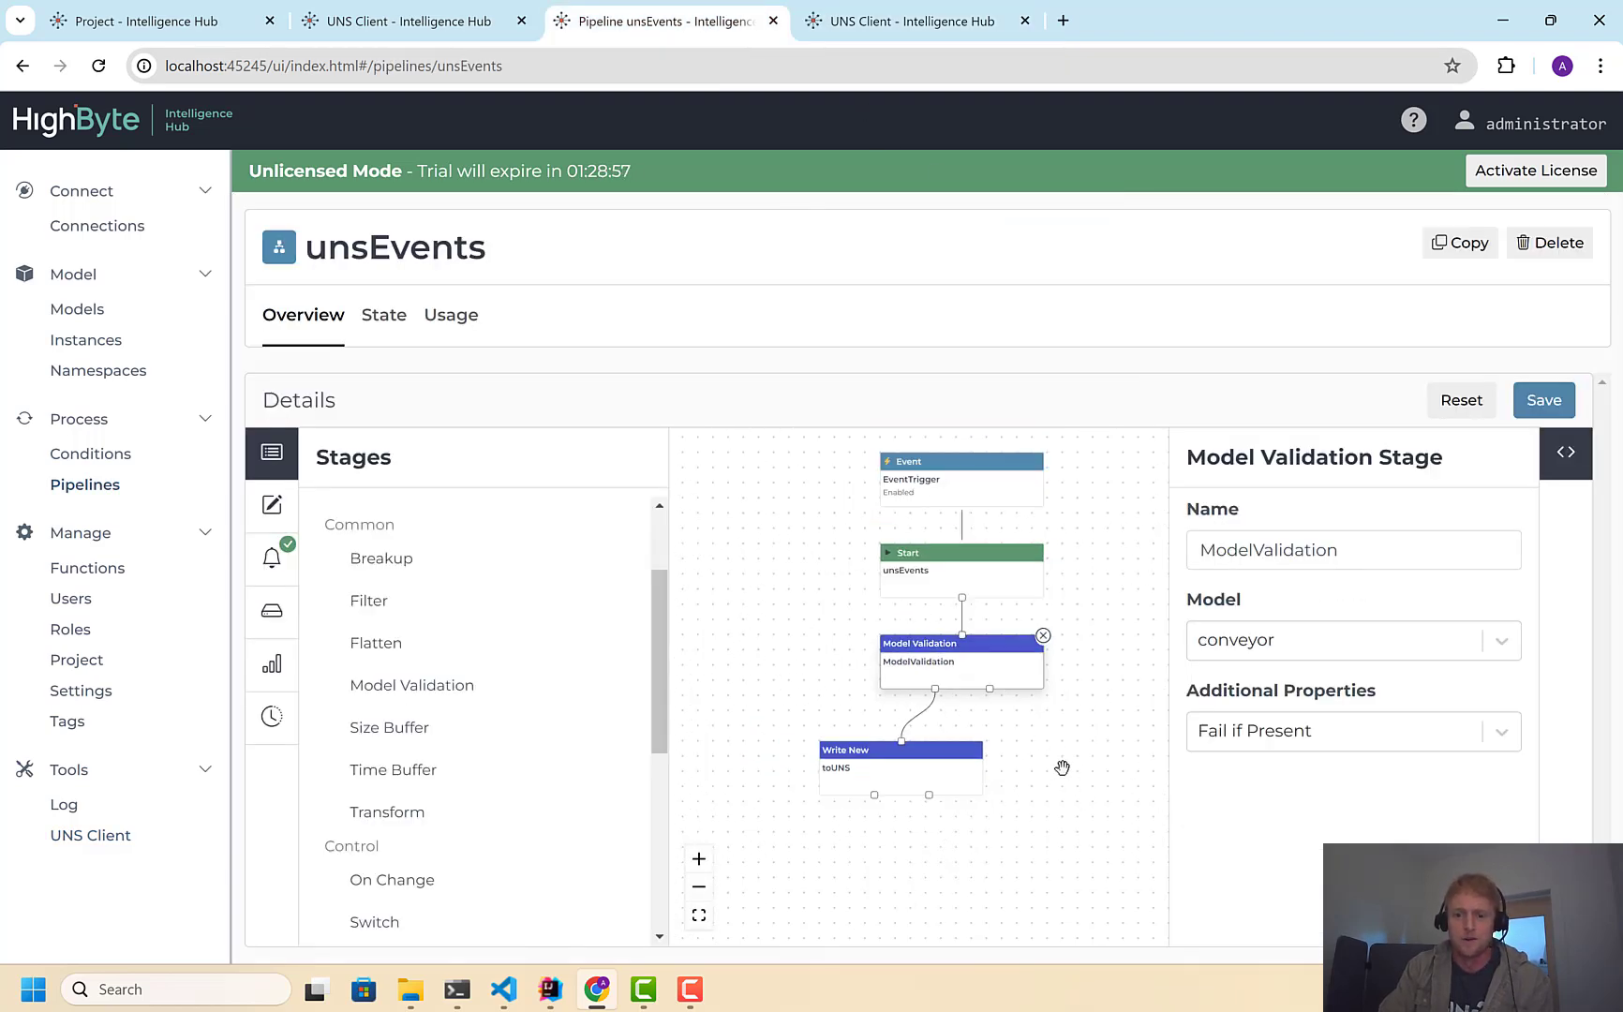
left_click(1060, 769)
scroll(391, 792, "down", 5)
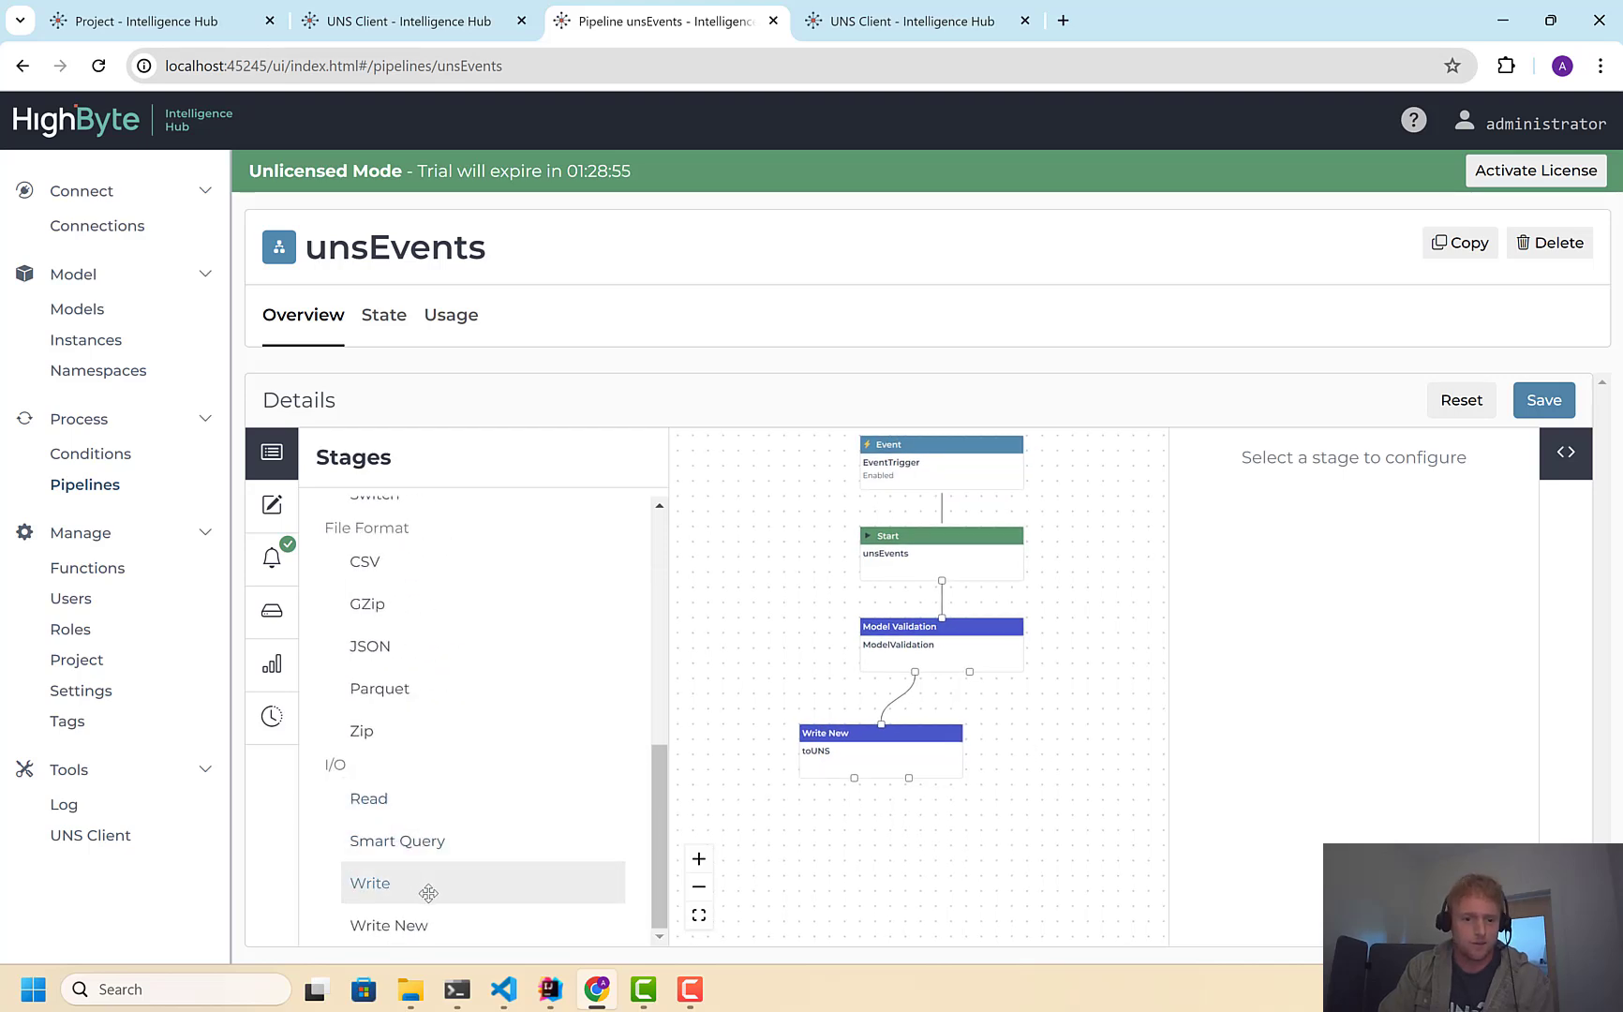
left_click_drag(412, 925, 1010, 716)
left_click_drag(905, 628, 1013, 681)
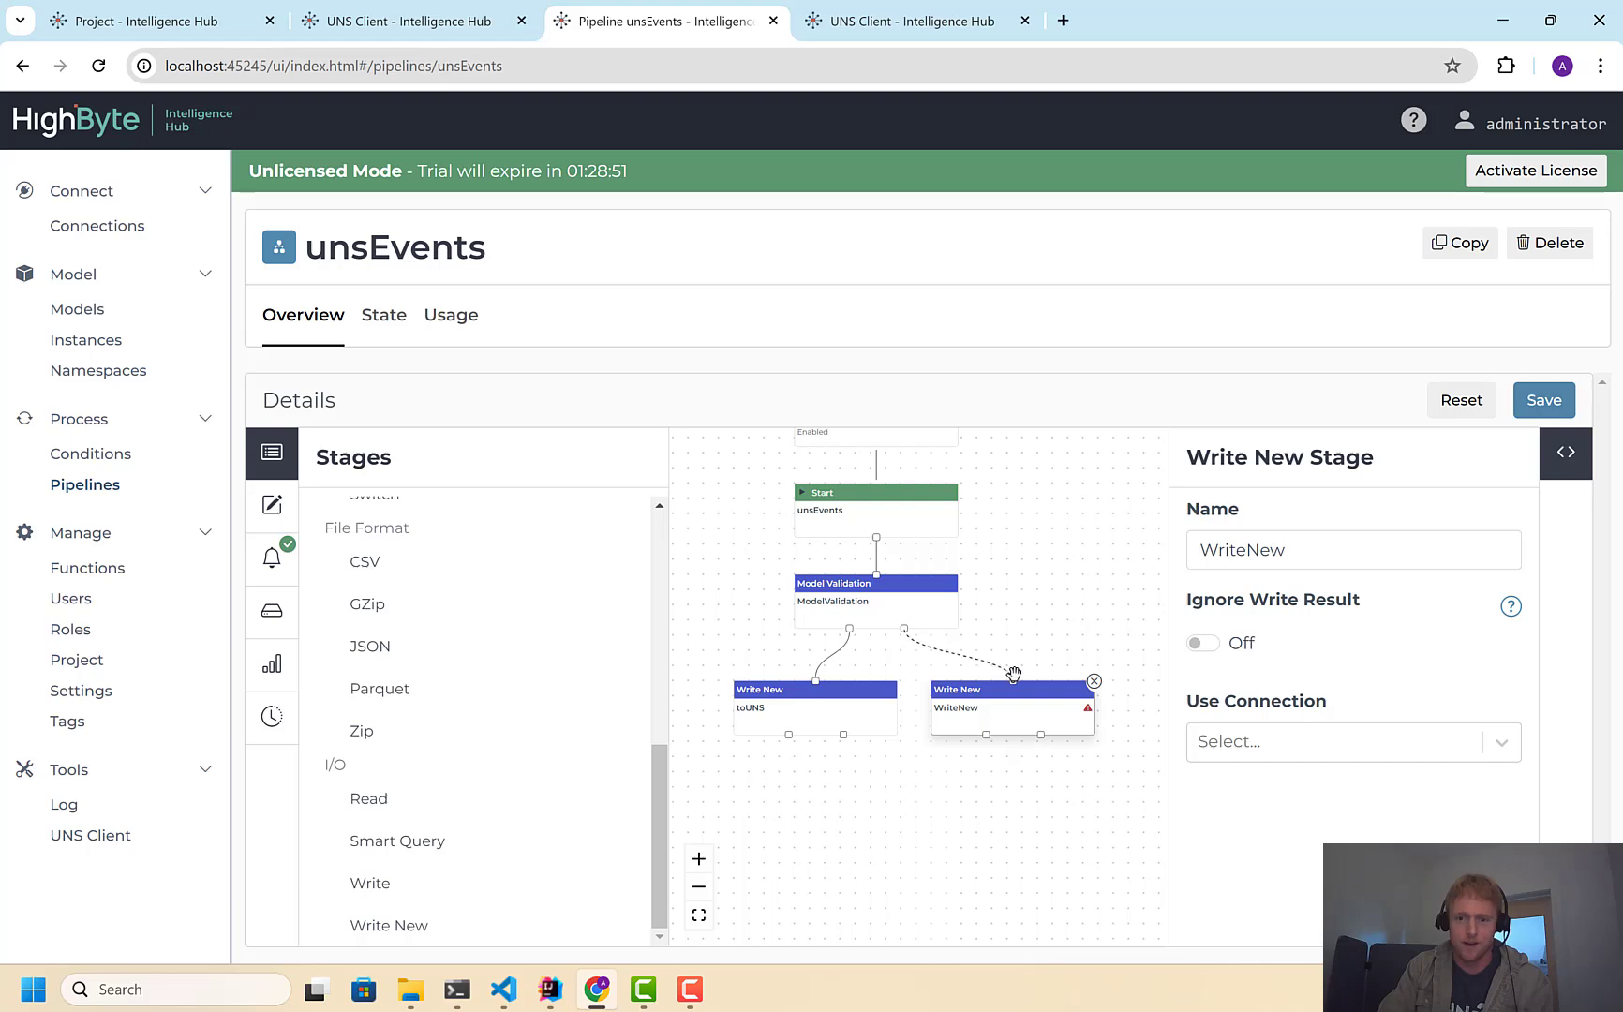
left_click(1020, 727)
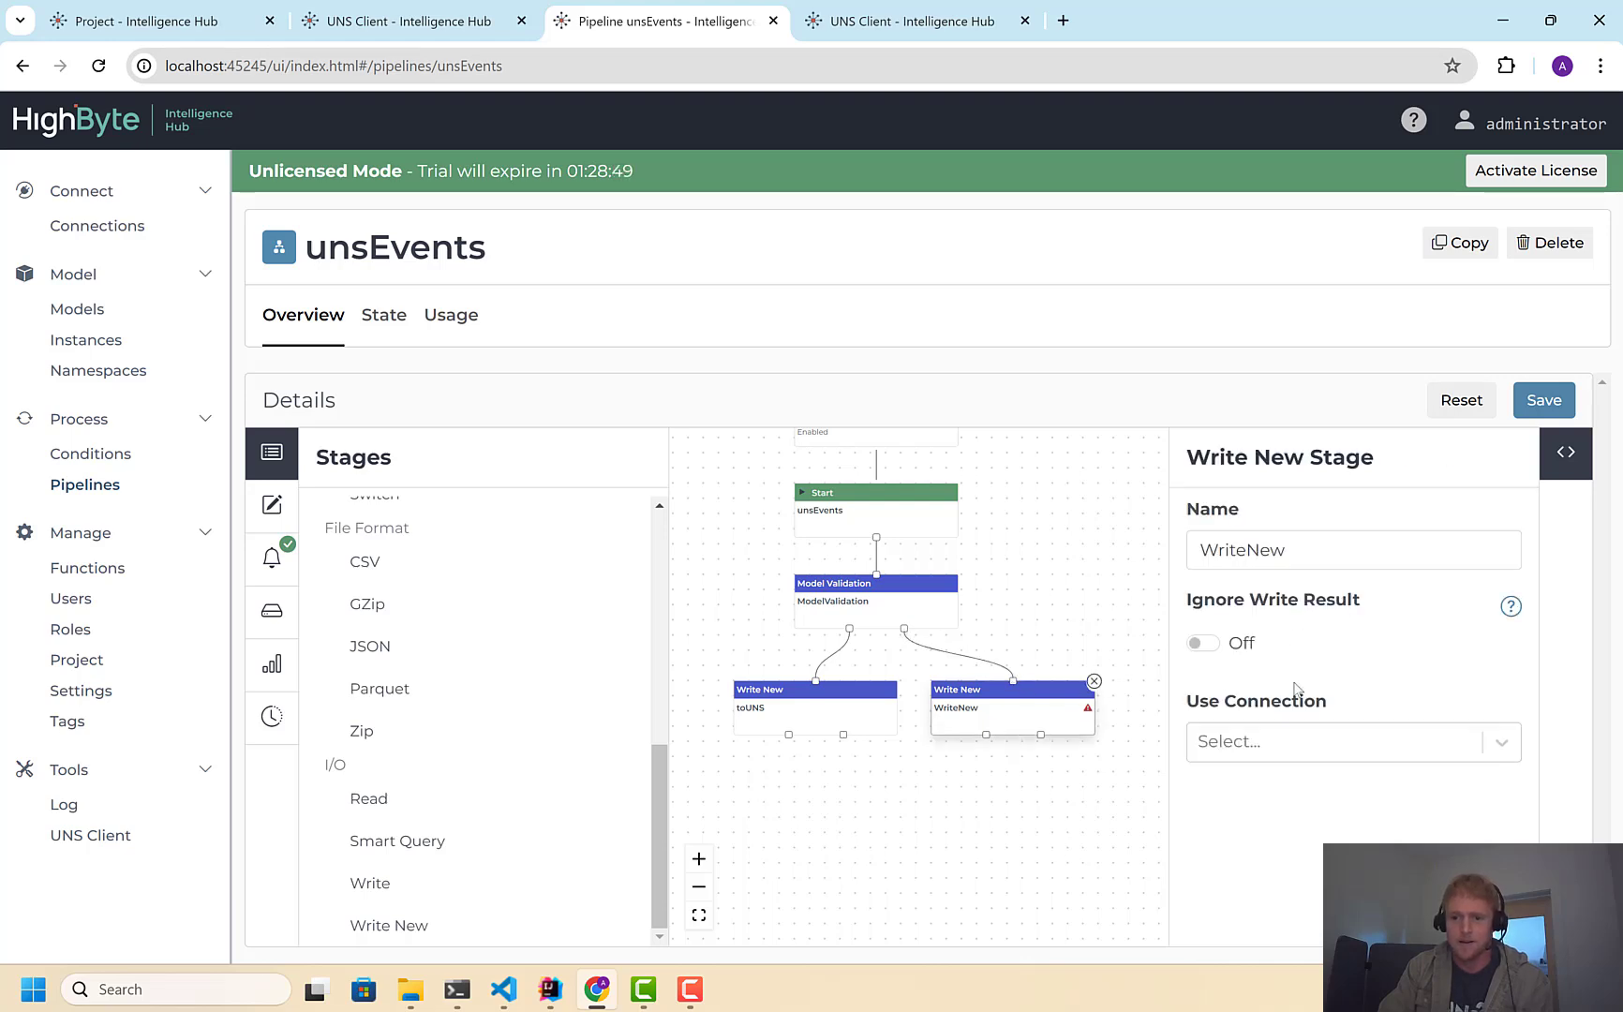
Set the second Write New stage's connection to uns and its topic to conveyor_bad, and save the pipeline
left_click(1280, 738)
left_click(1254, 839)
scroll(1059, 811, "down", 1)
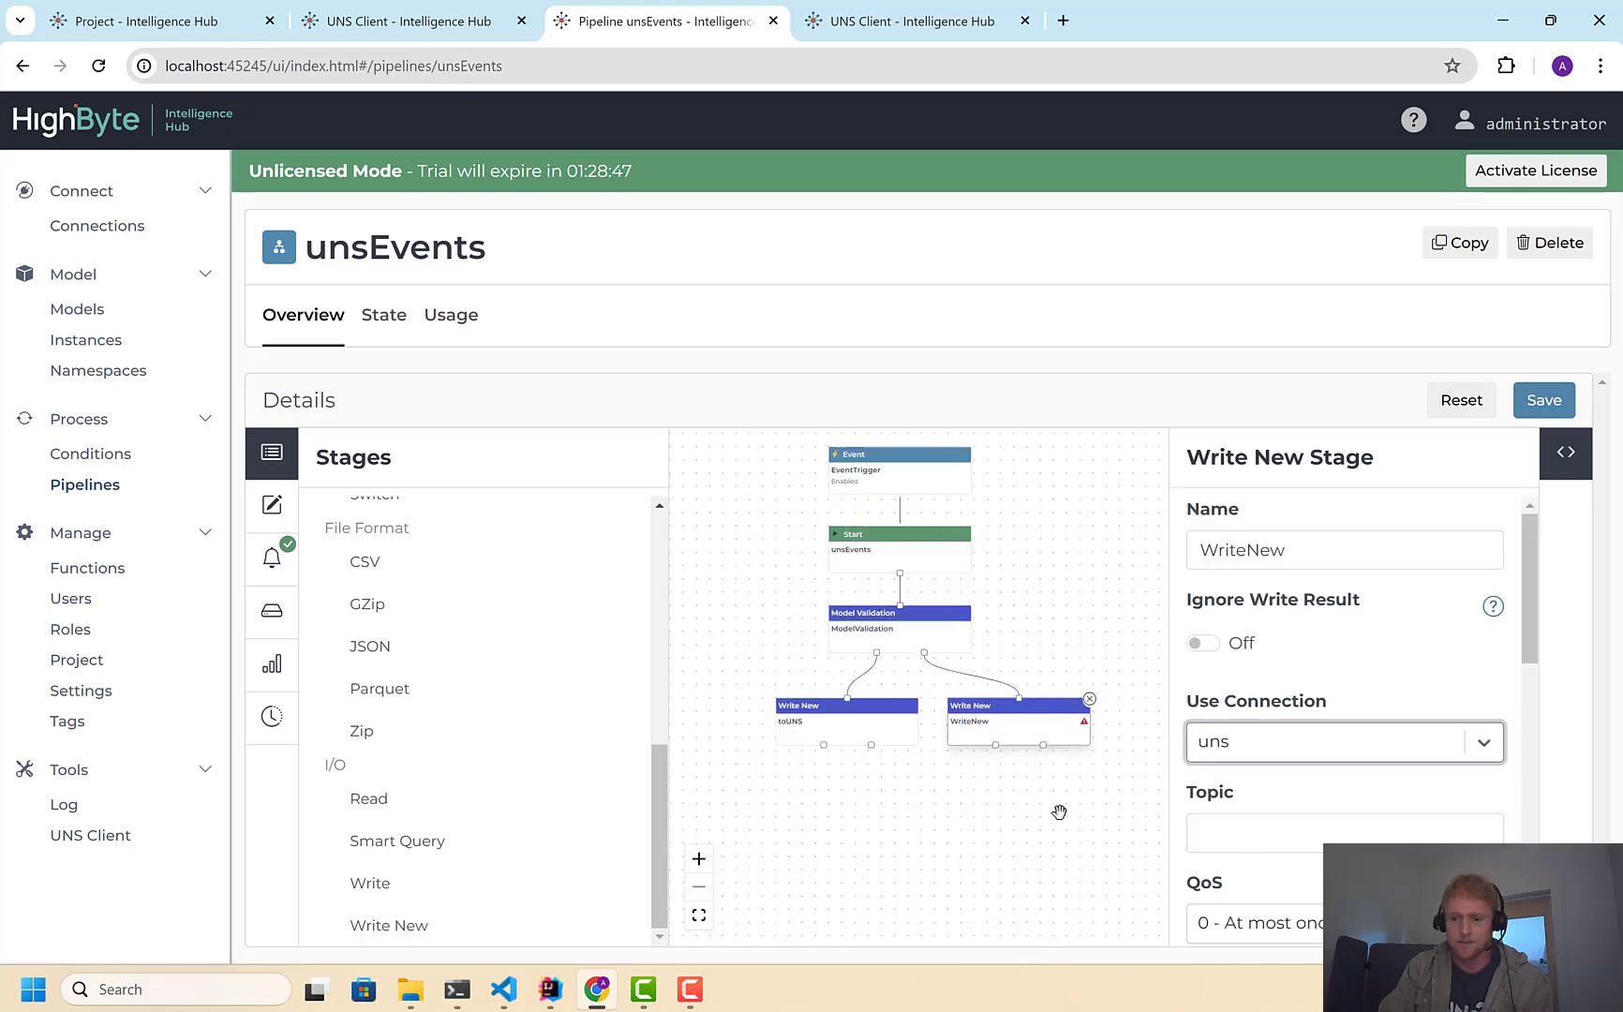
left_click(1218, 832)
type("con")
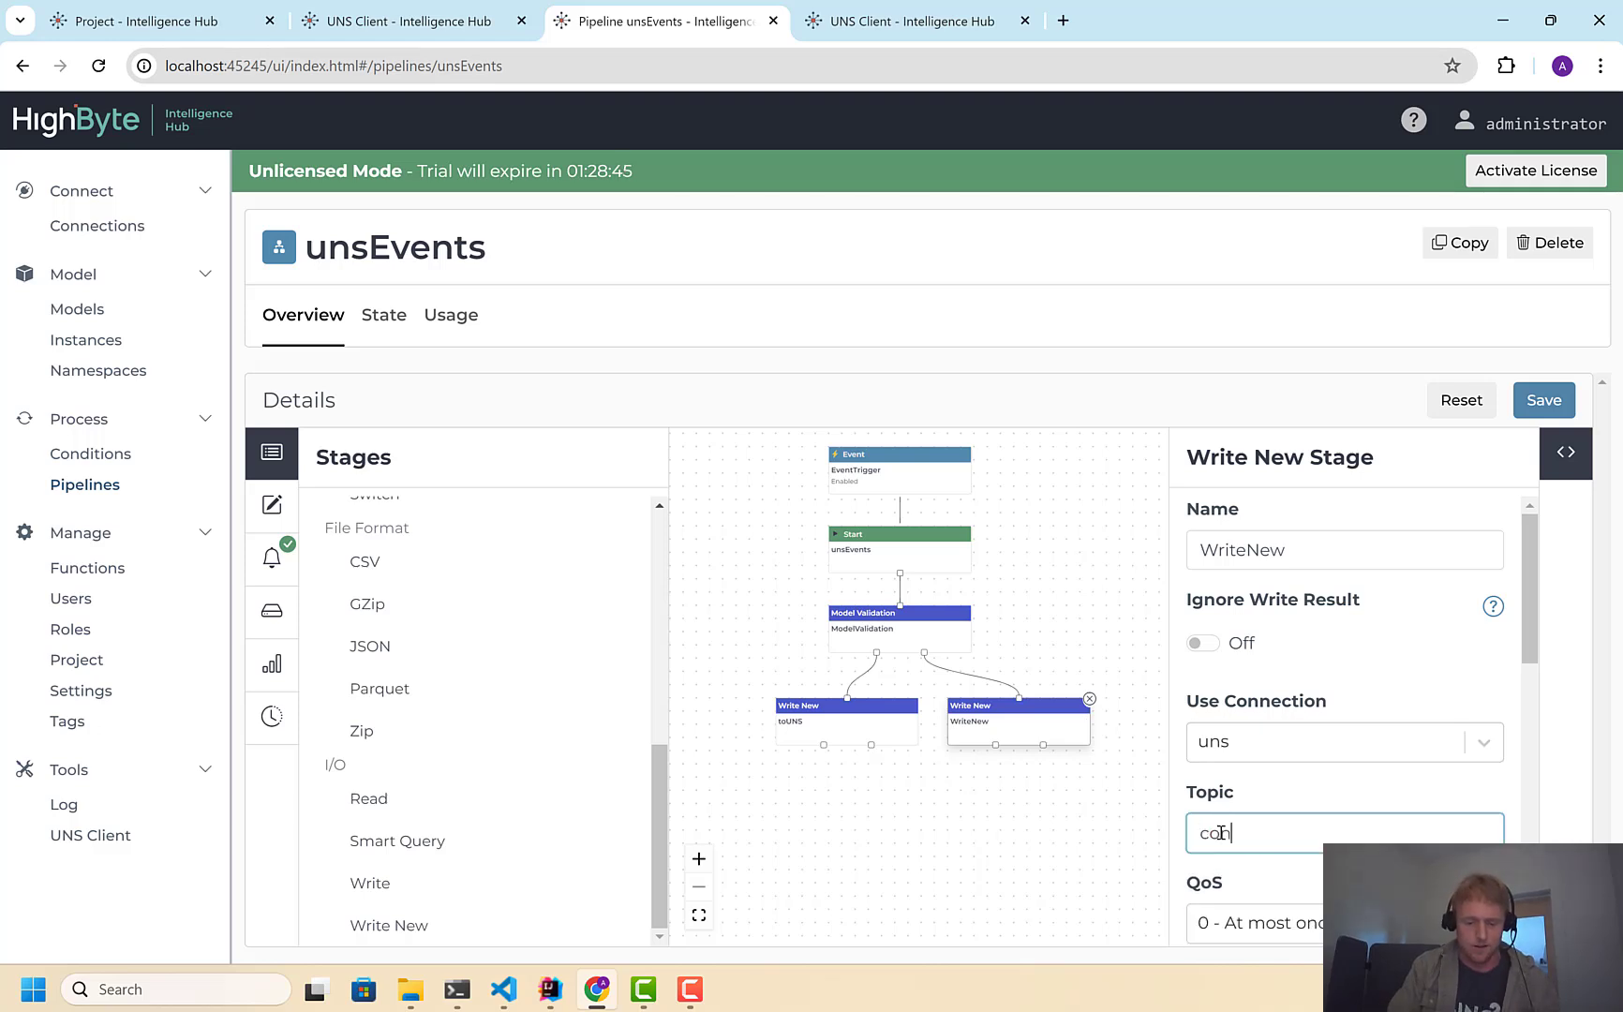
key("BackSpace")
key("BackSpace")
type("ey")
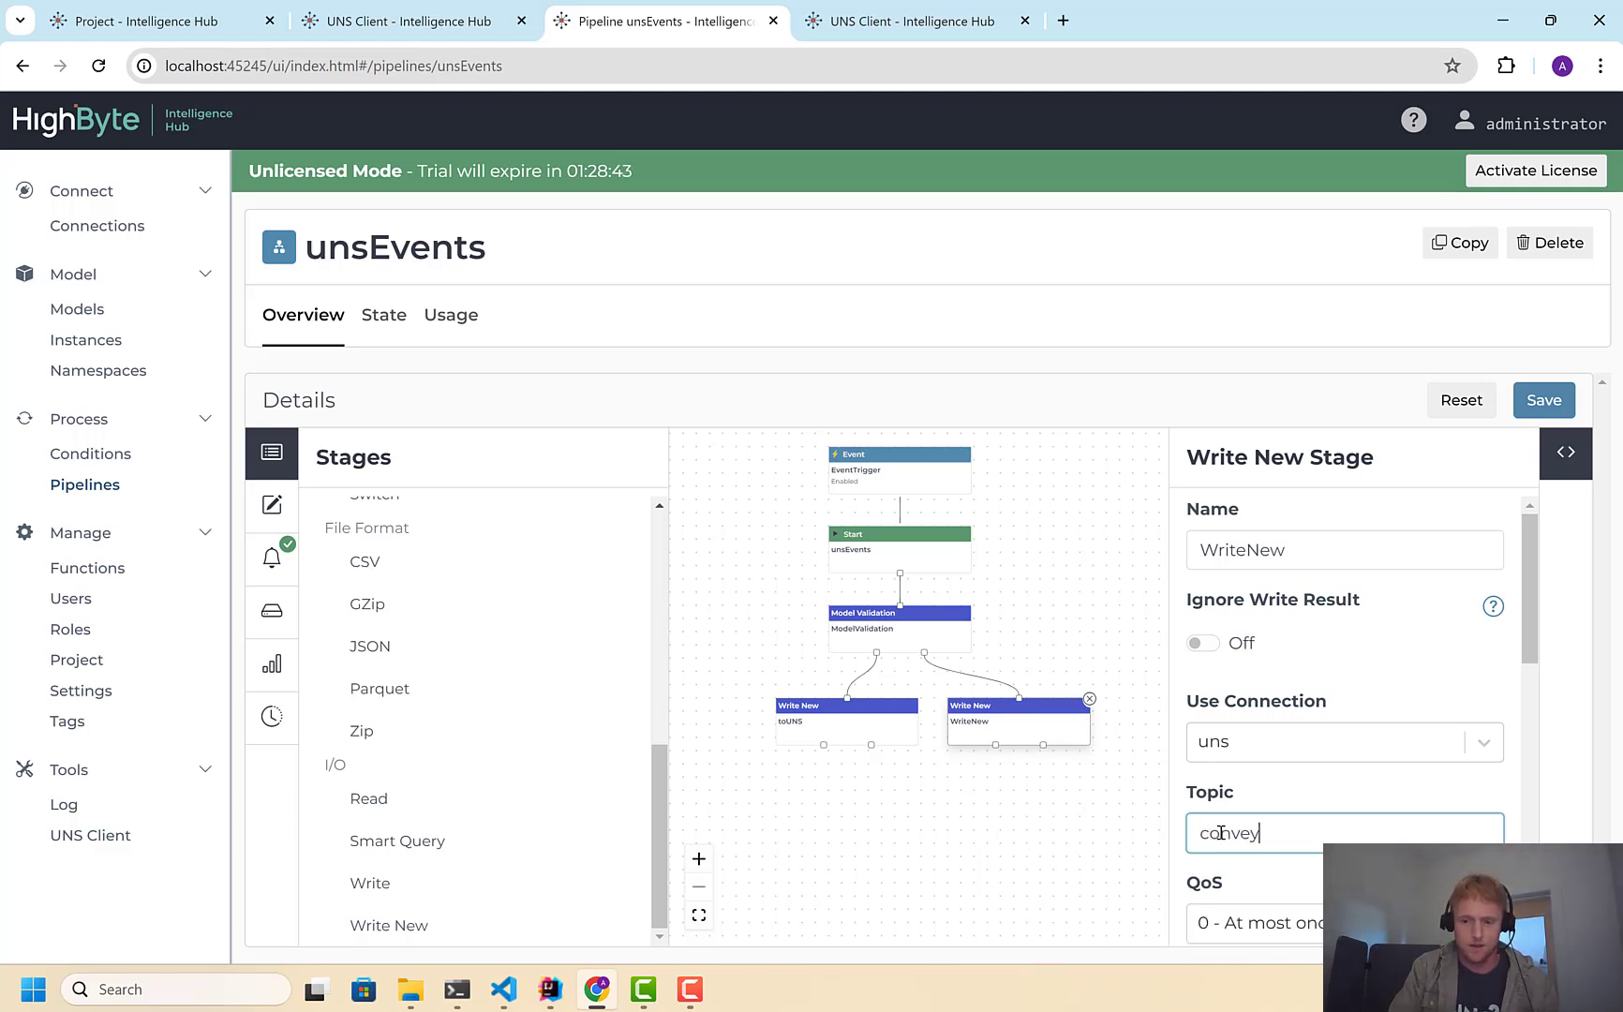
type("or_bad")
key("ctrl+s")
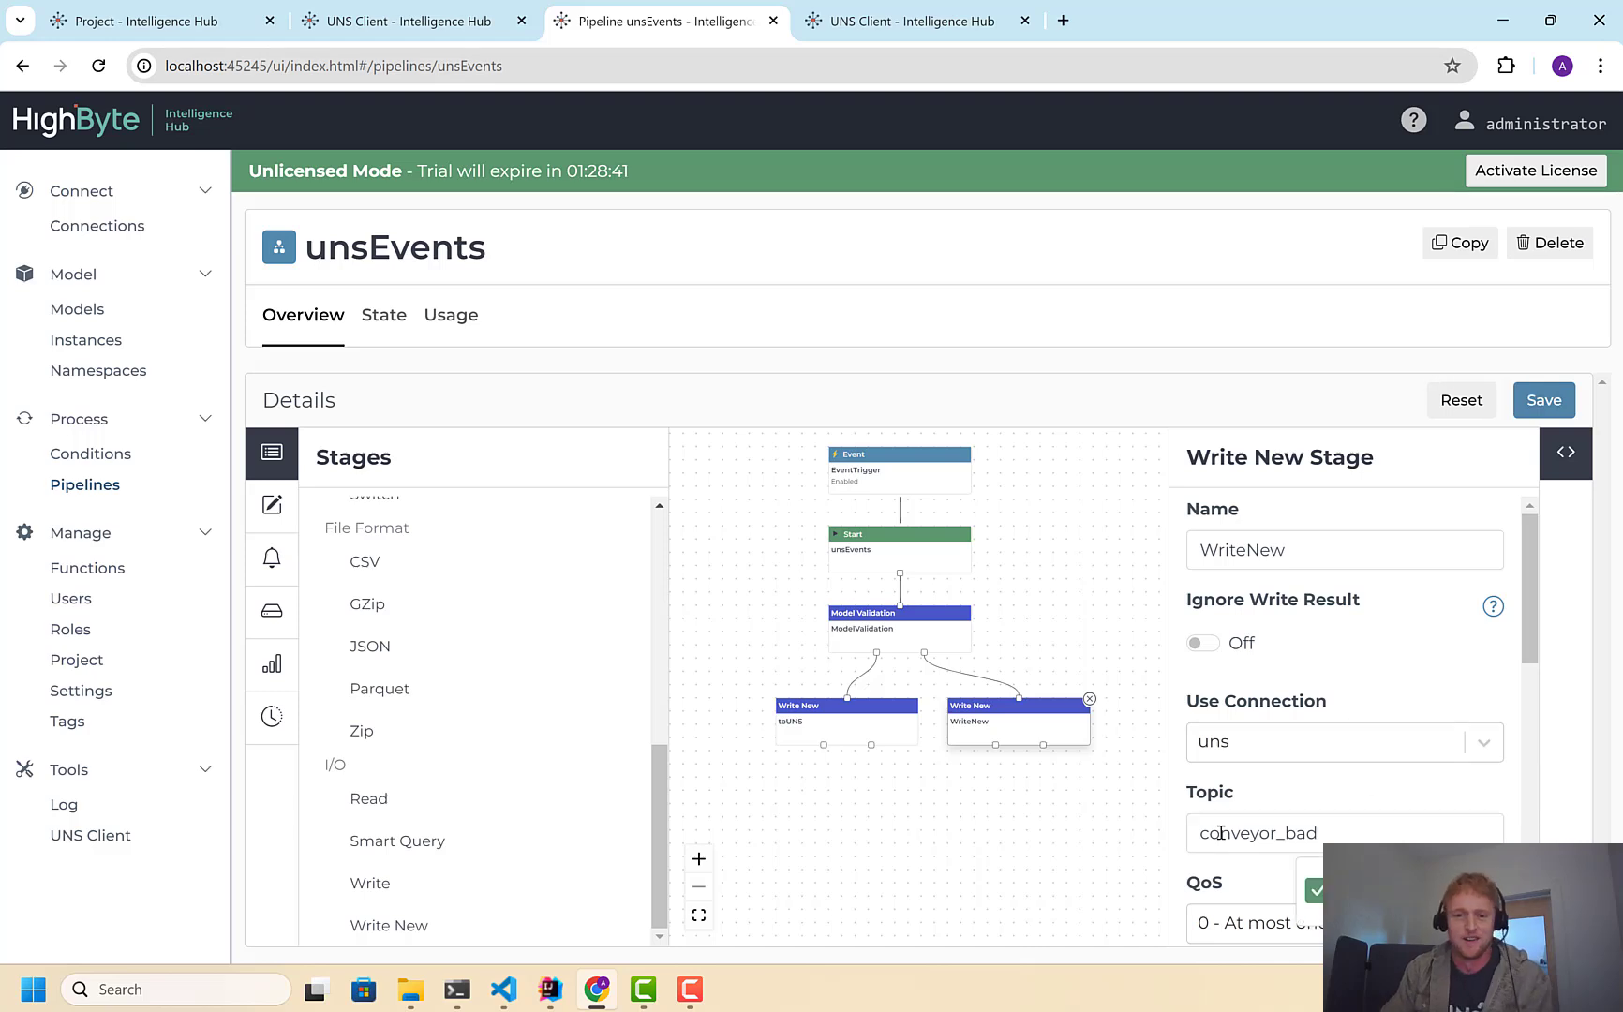
left_click_drag(983, 836, 995, 871)
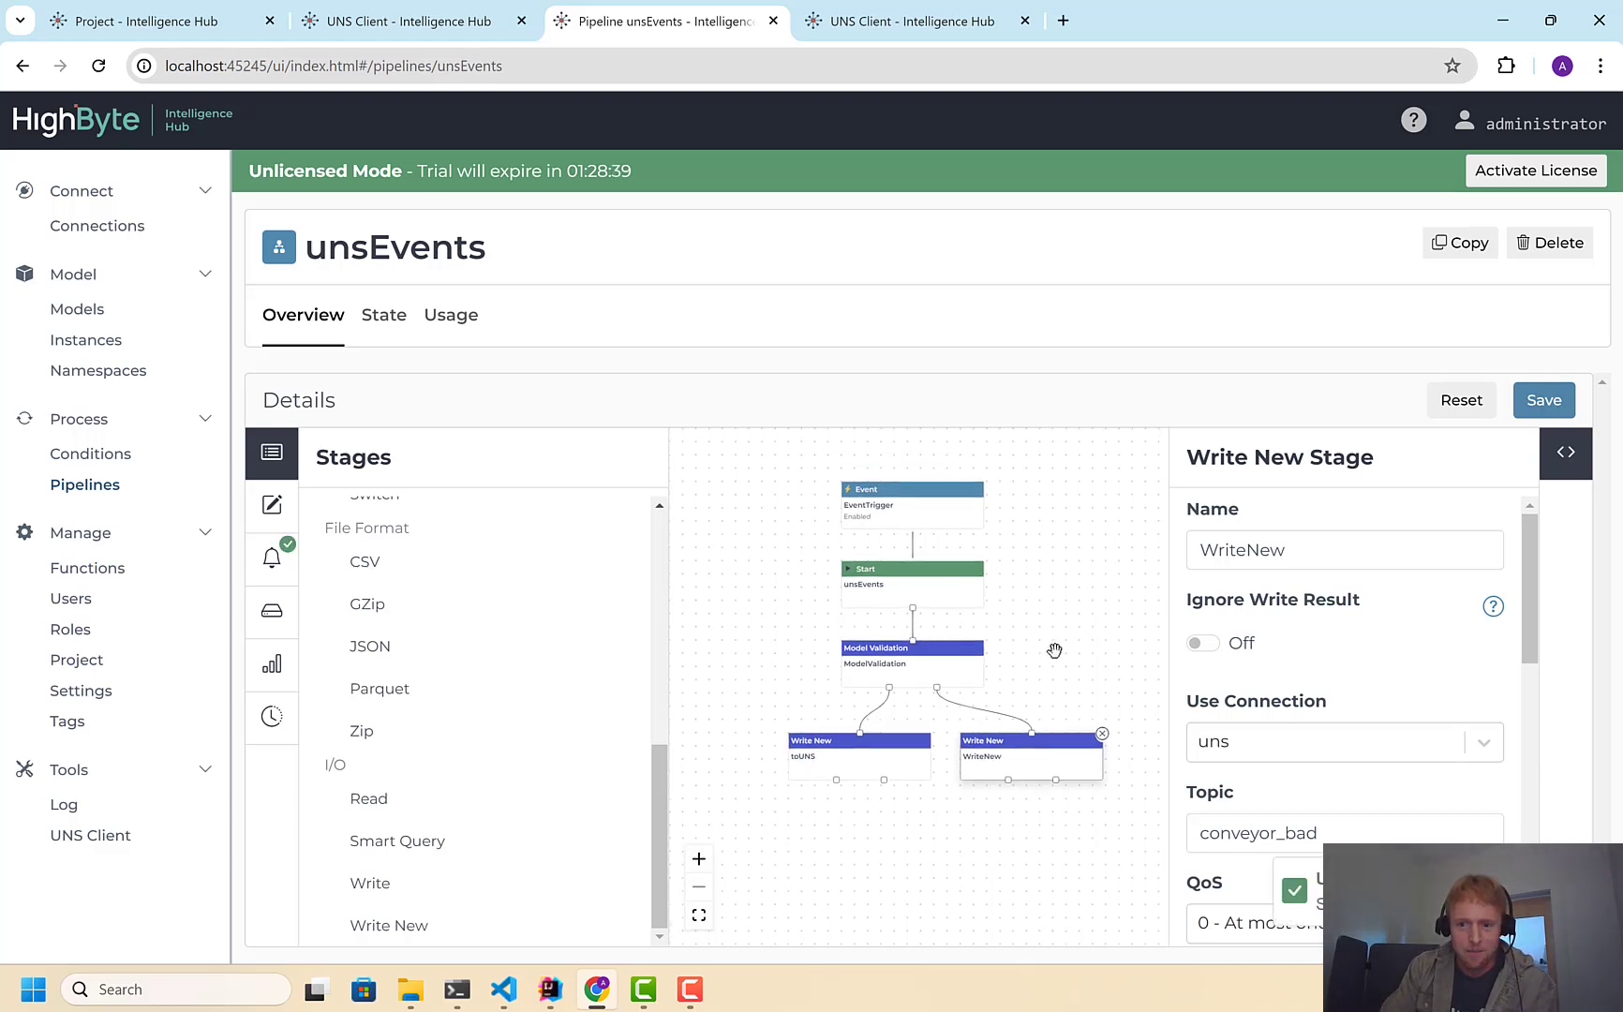
left_click_drag(1054, 650, 1041, 658)
left_click(1543, 400)
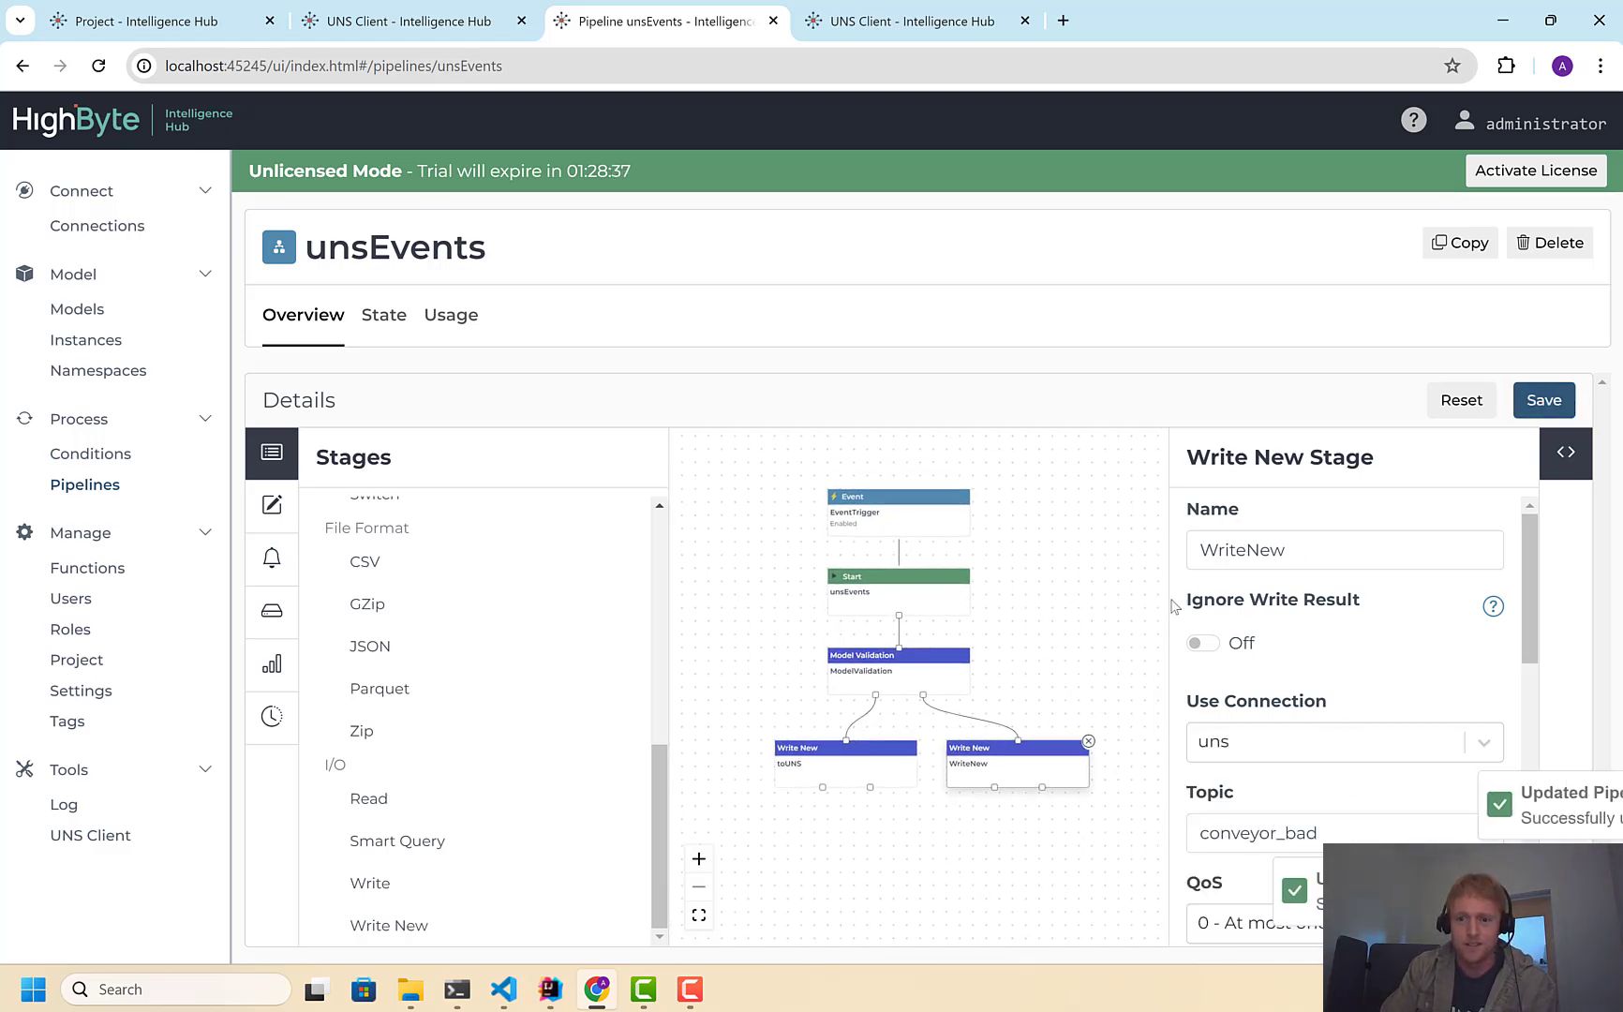
Examine the payload of the conveyor_bad topic in the UNS Client
left_click(936, 596)
left_click_drag(1089, 625, 1067, 601)
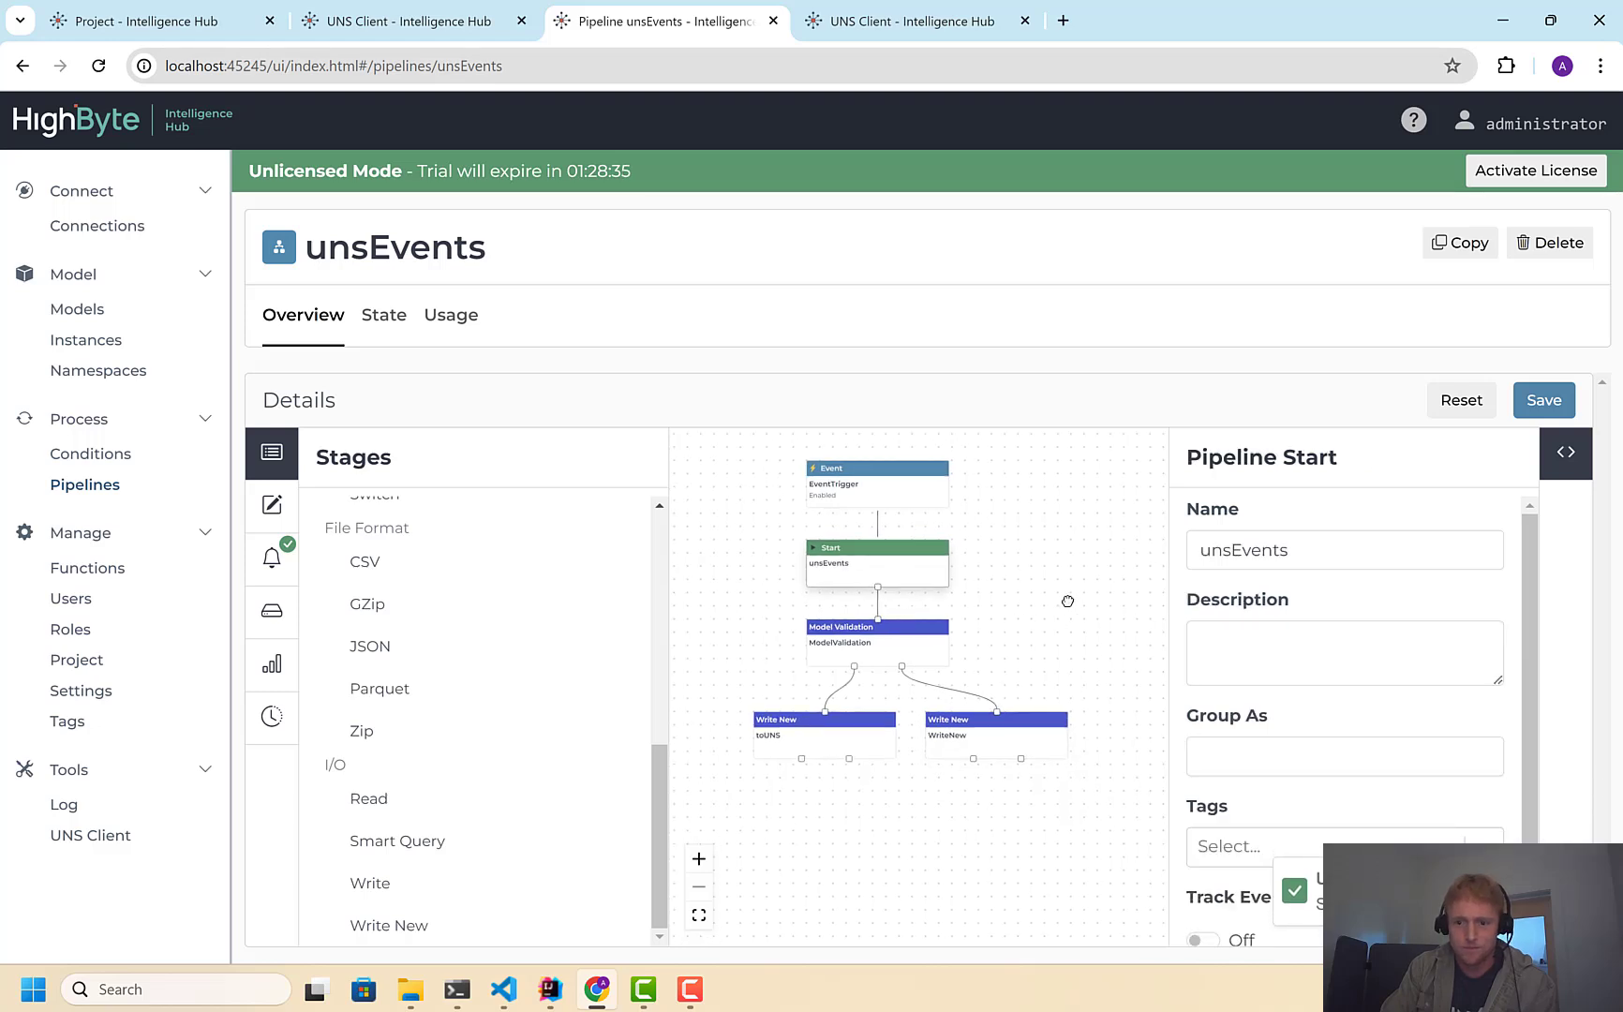
left_click(951, 26)
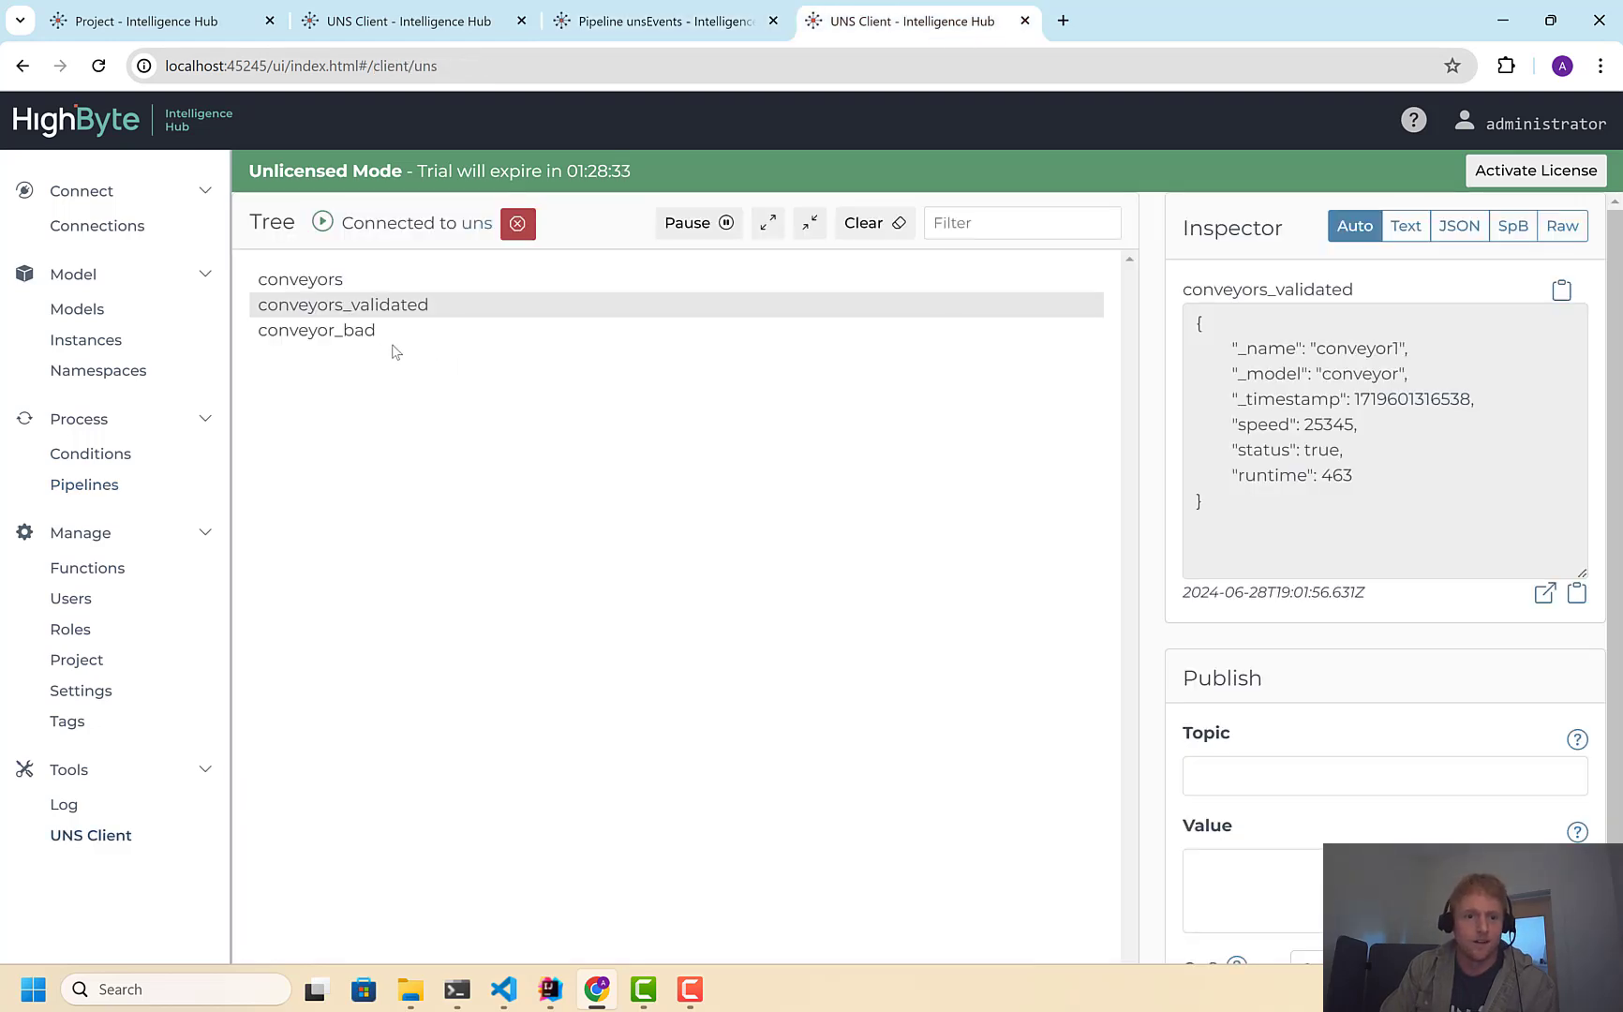
left_click(356, 336)
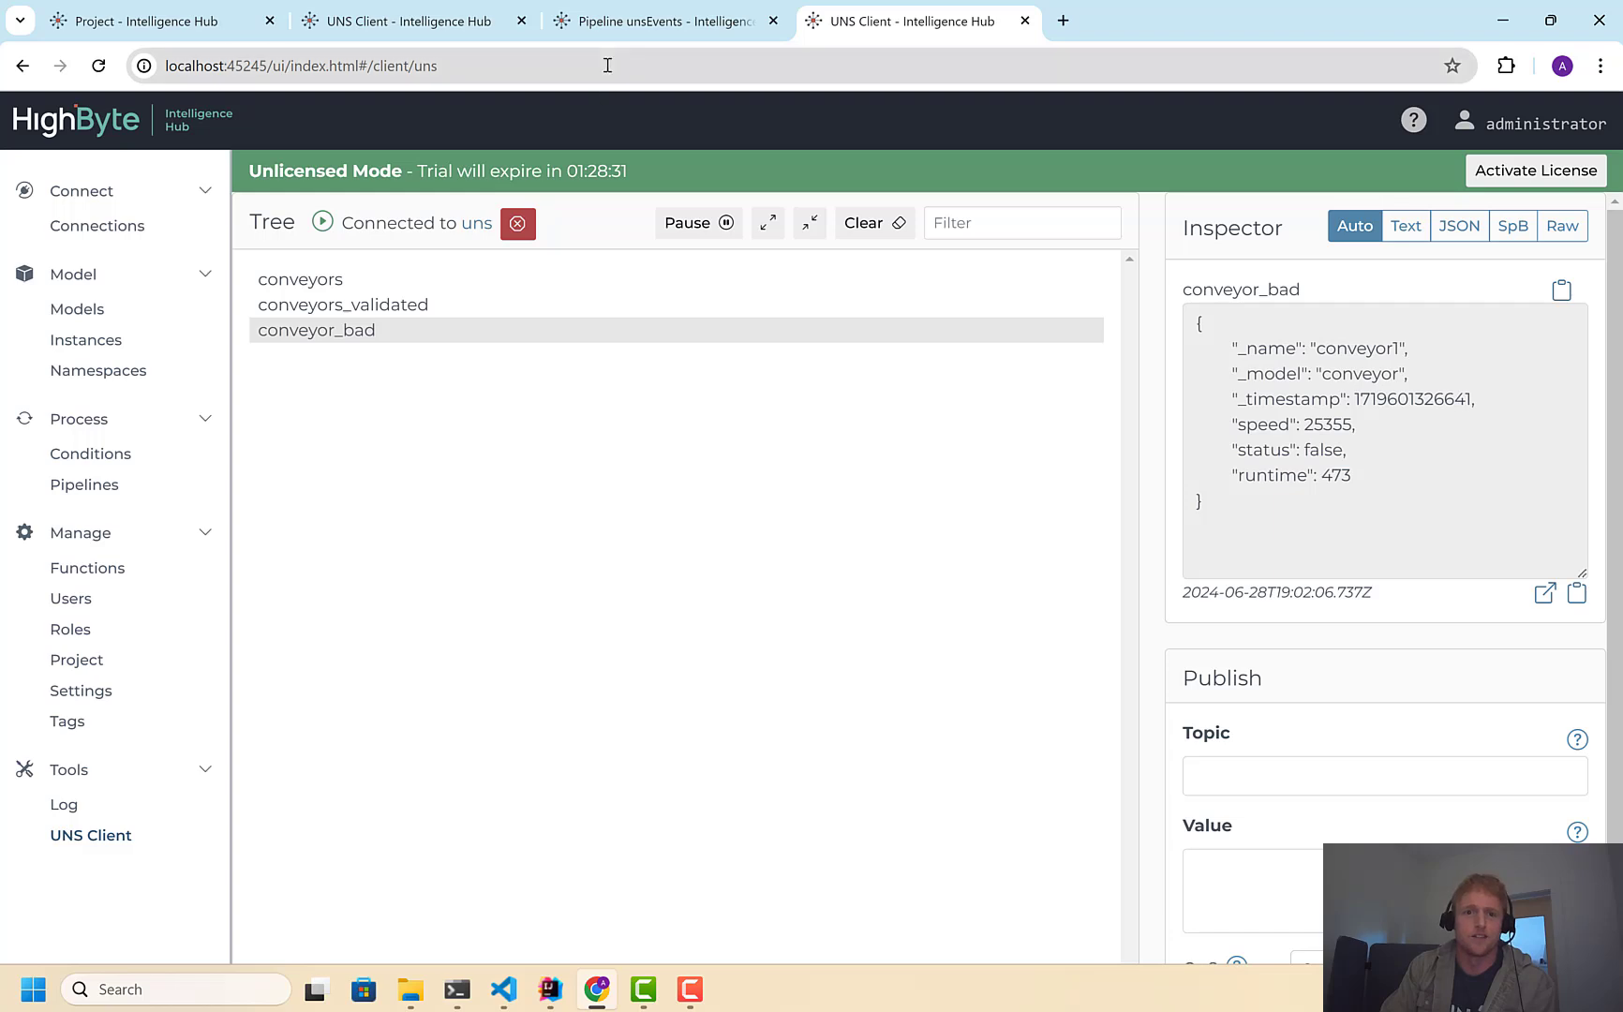
Turn on Track Events for the unsEvents pipeline and save it
left_click(624, 23)
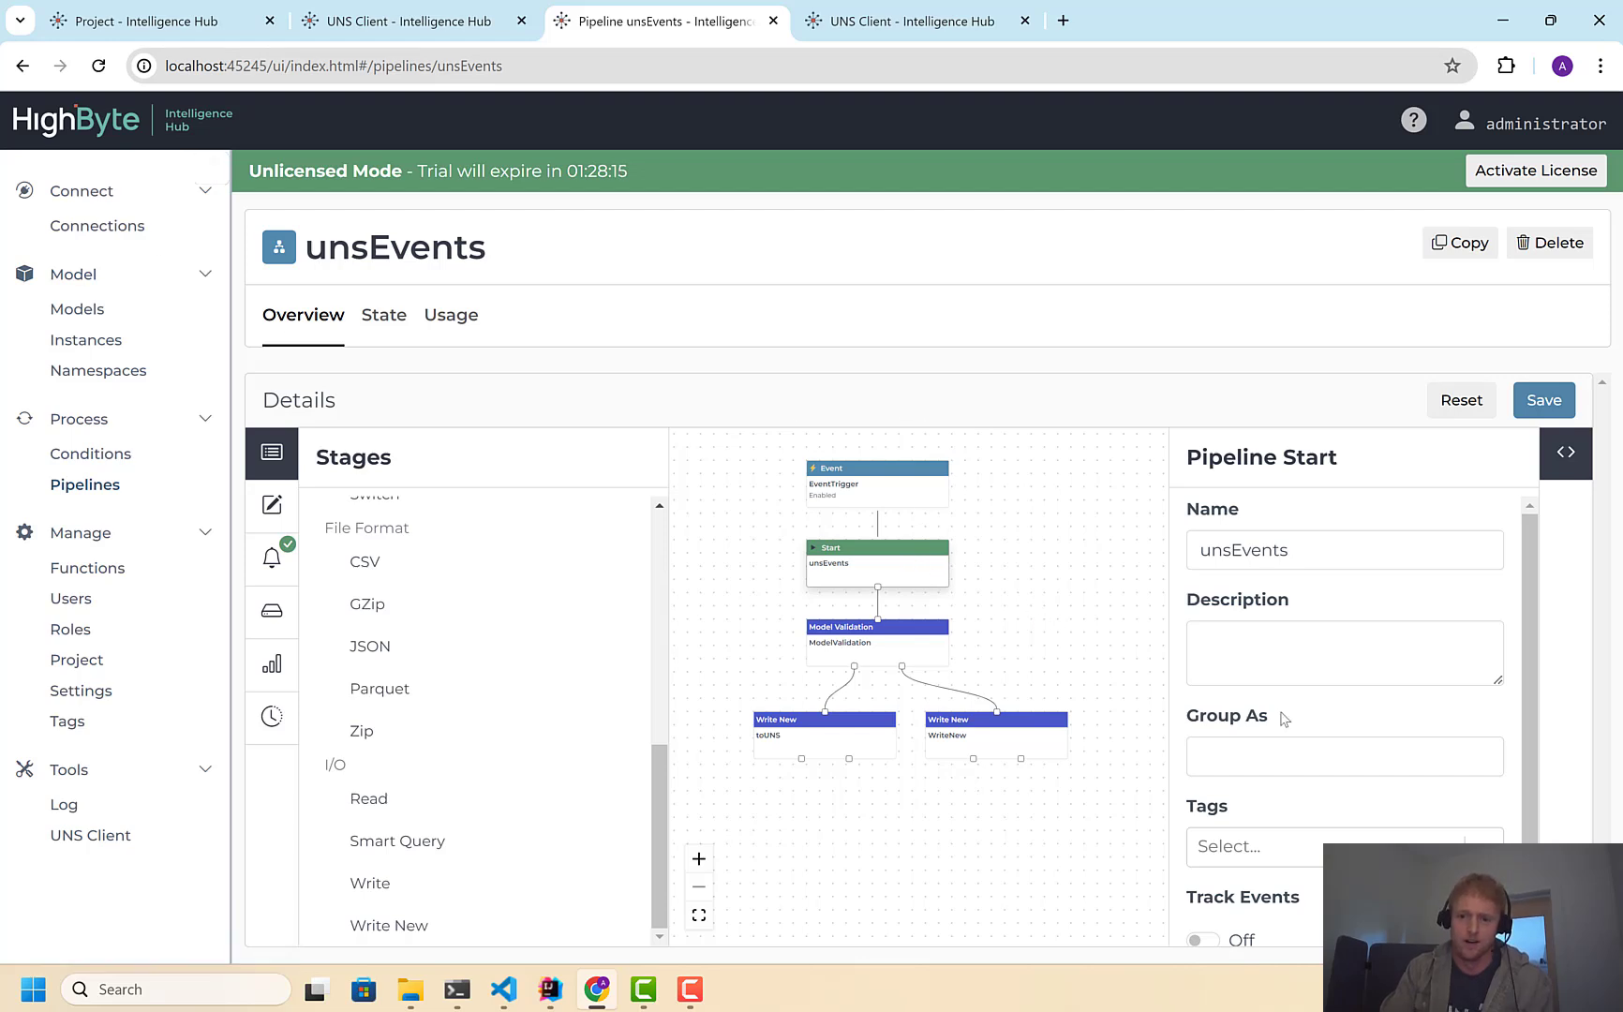
scroll(1279, 768, "down", 1)
left_click(1204, 902)
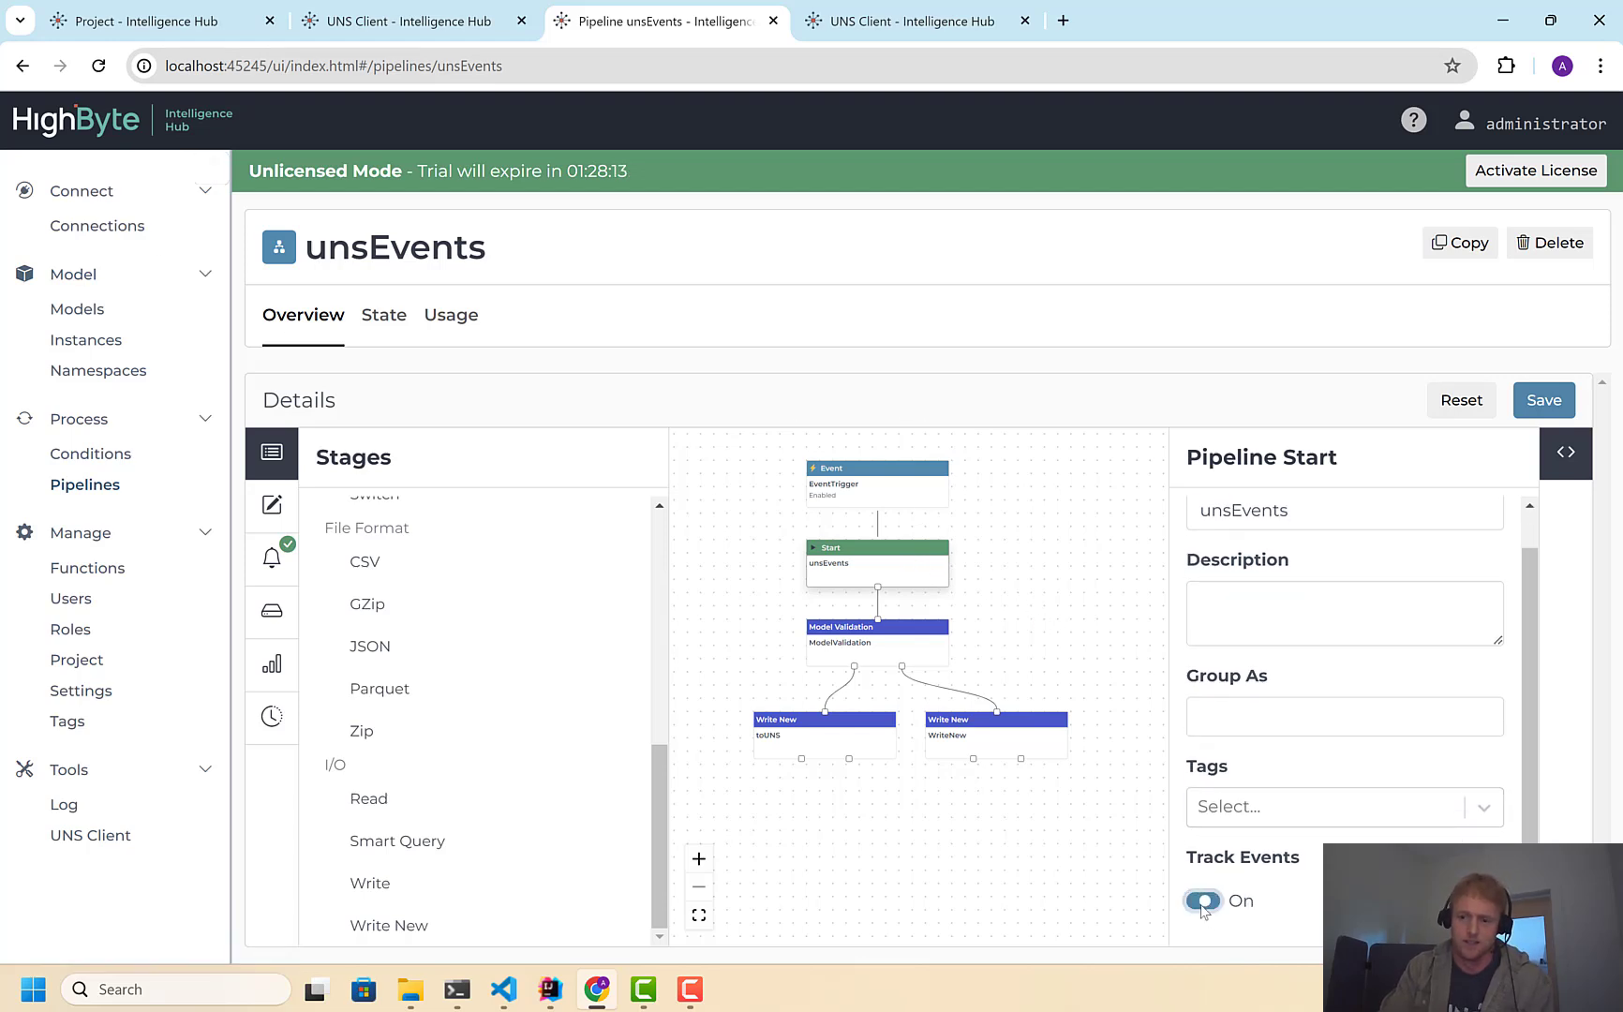
left_click(1544, 403)
Refresh the pipeline's replay list, load the most recent EventTrigger run and inspect the Model Validation stage's event value
left_click(268, 727)
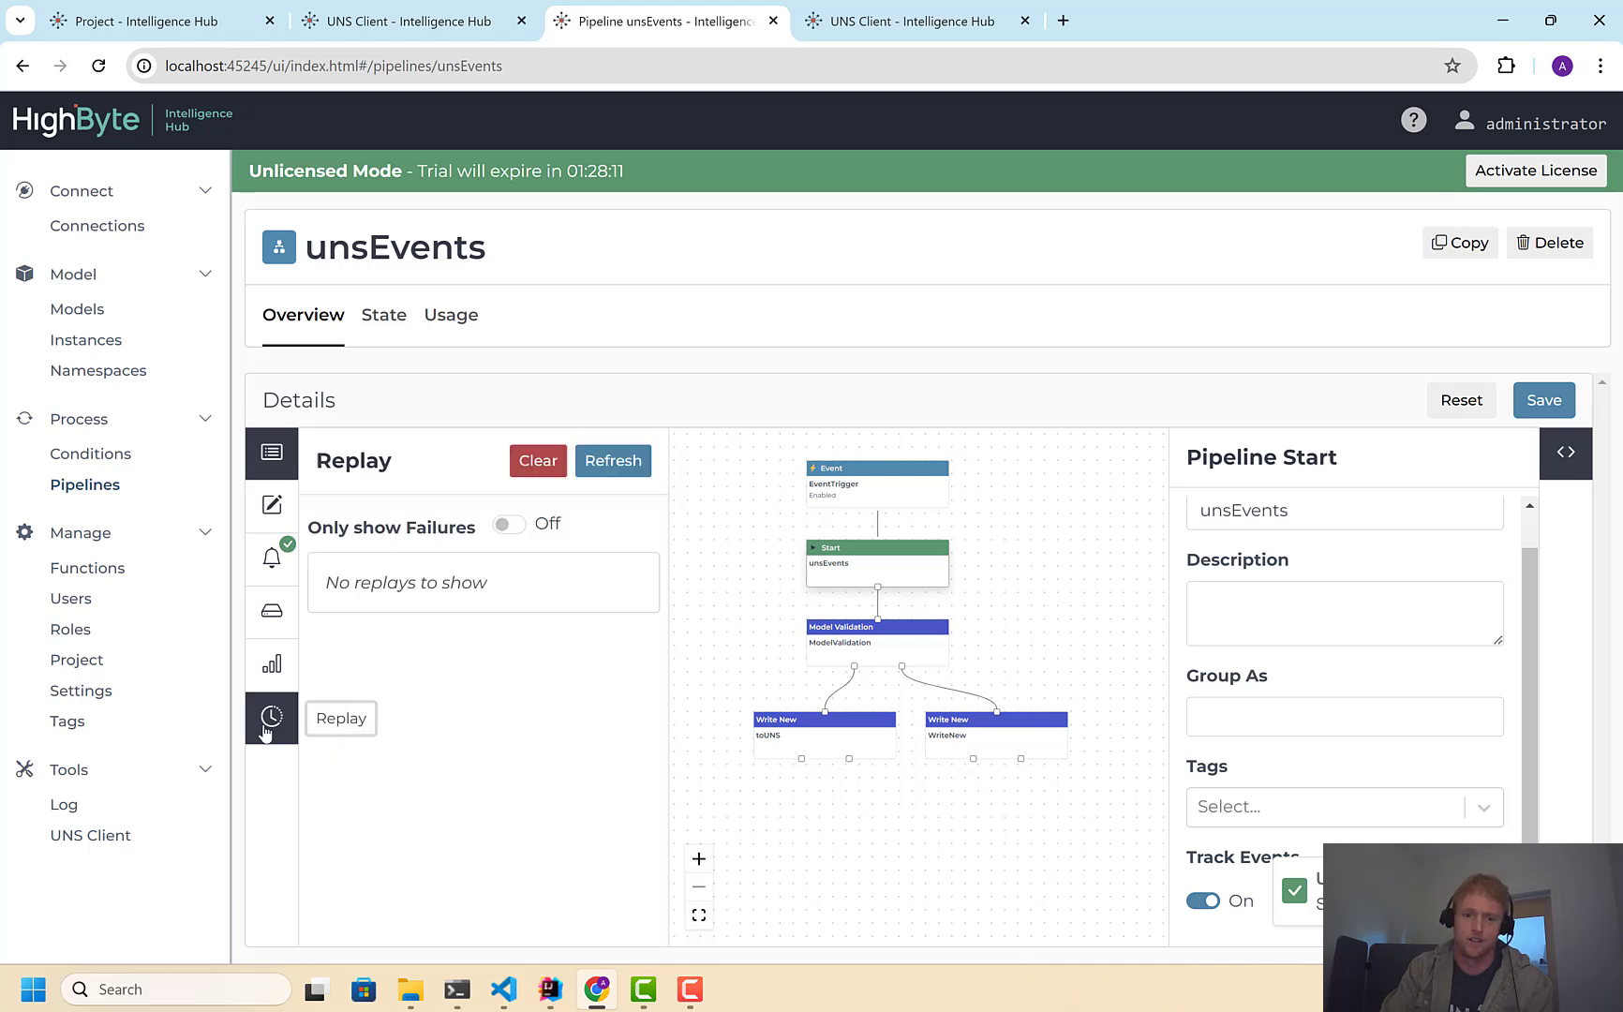
left_click(581, 474)
left_click(453, 650)
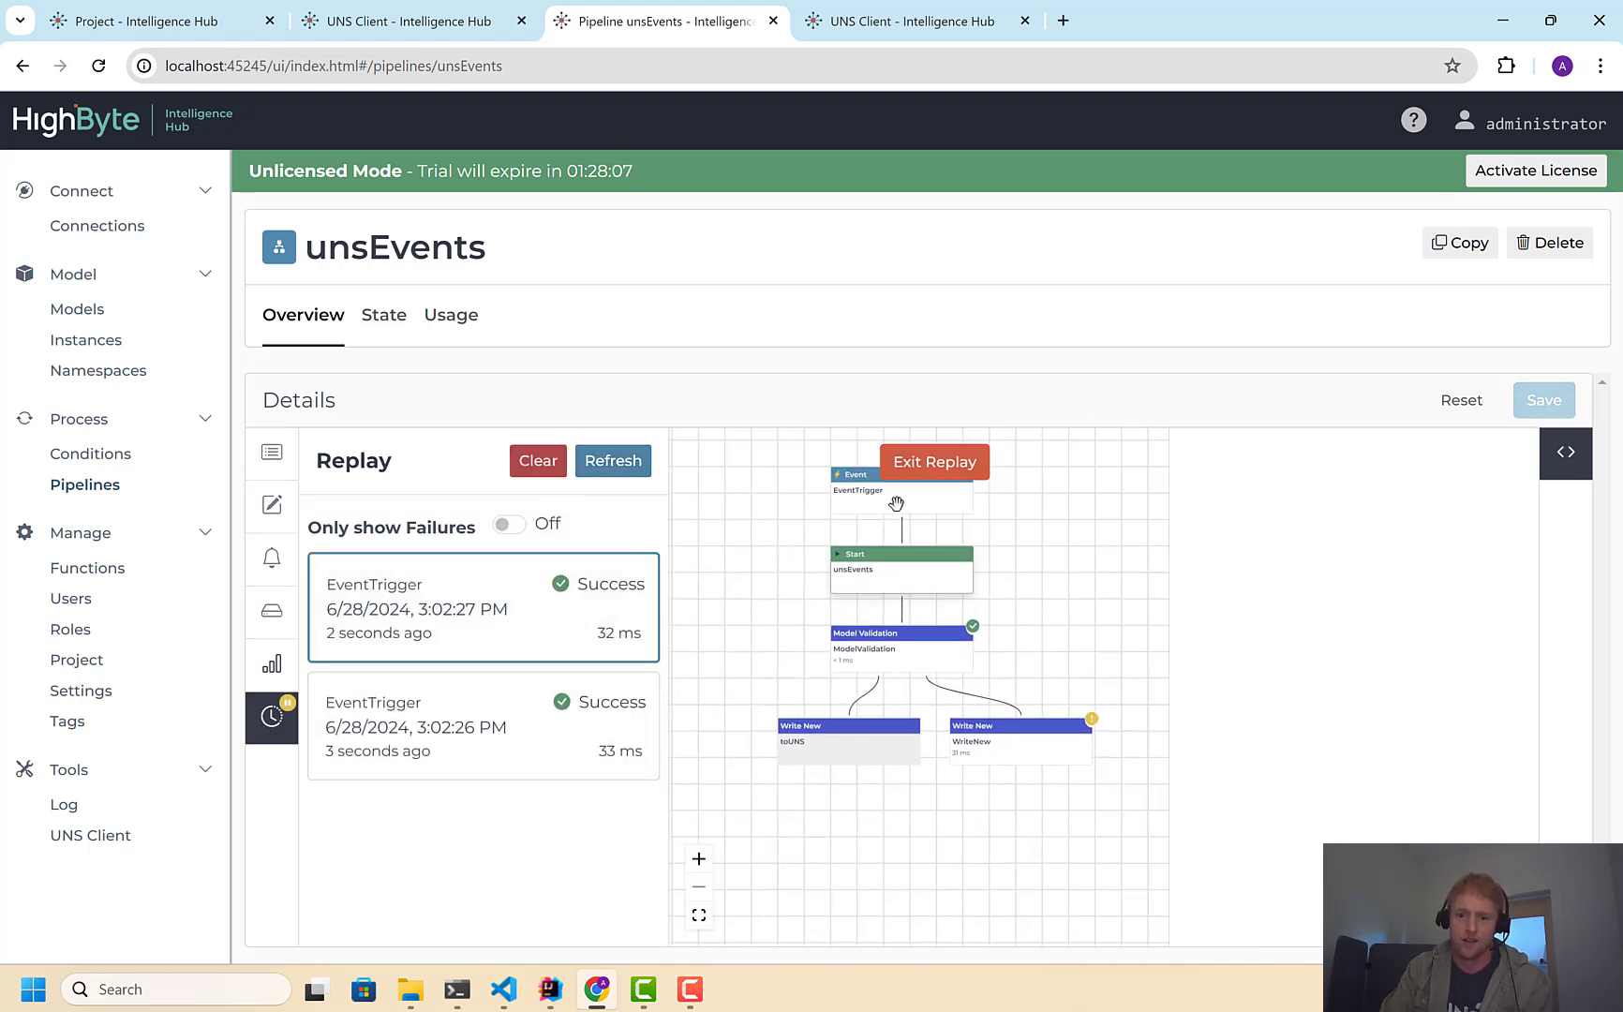
left_click(900, 639)
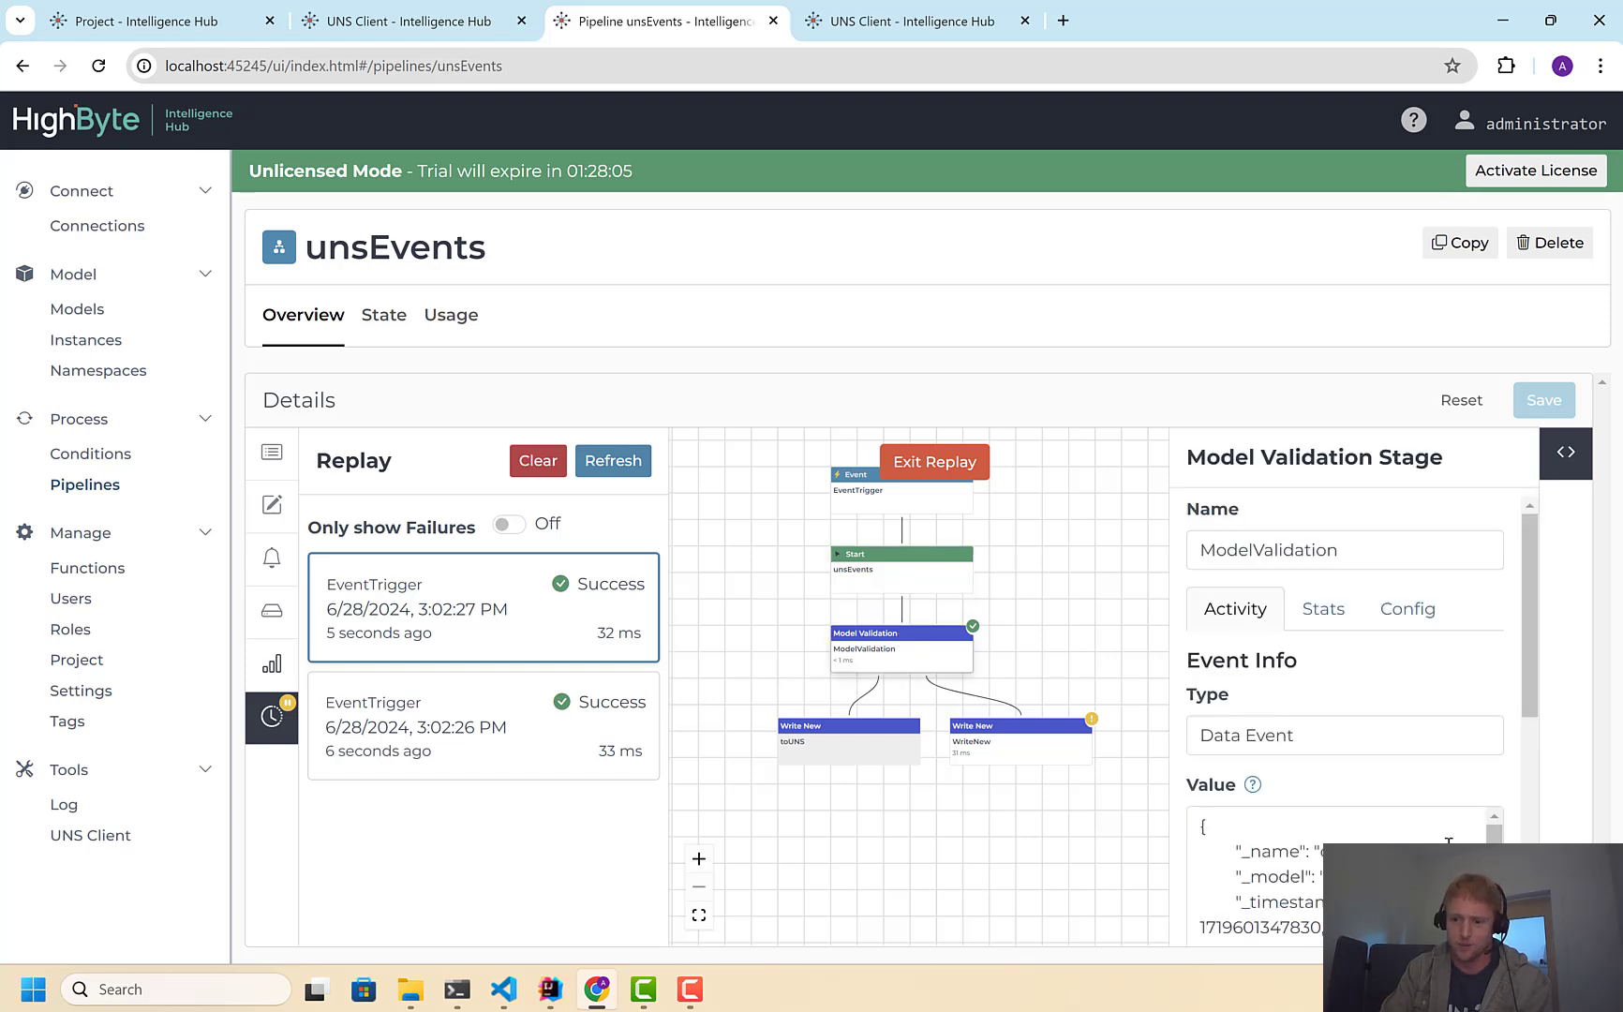
left_click(1359, 871)
scroll(1359, 871, "down", 1)
Examine the validation failures in the metadata of the failure-branch Write New stage for the loaded replay run
left_click_drag(974, 648, 946, 557)
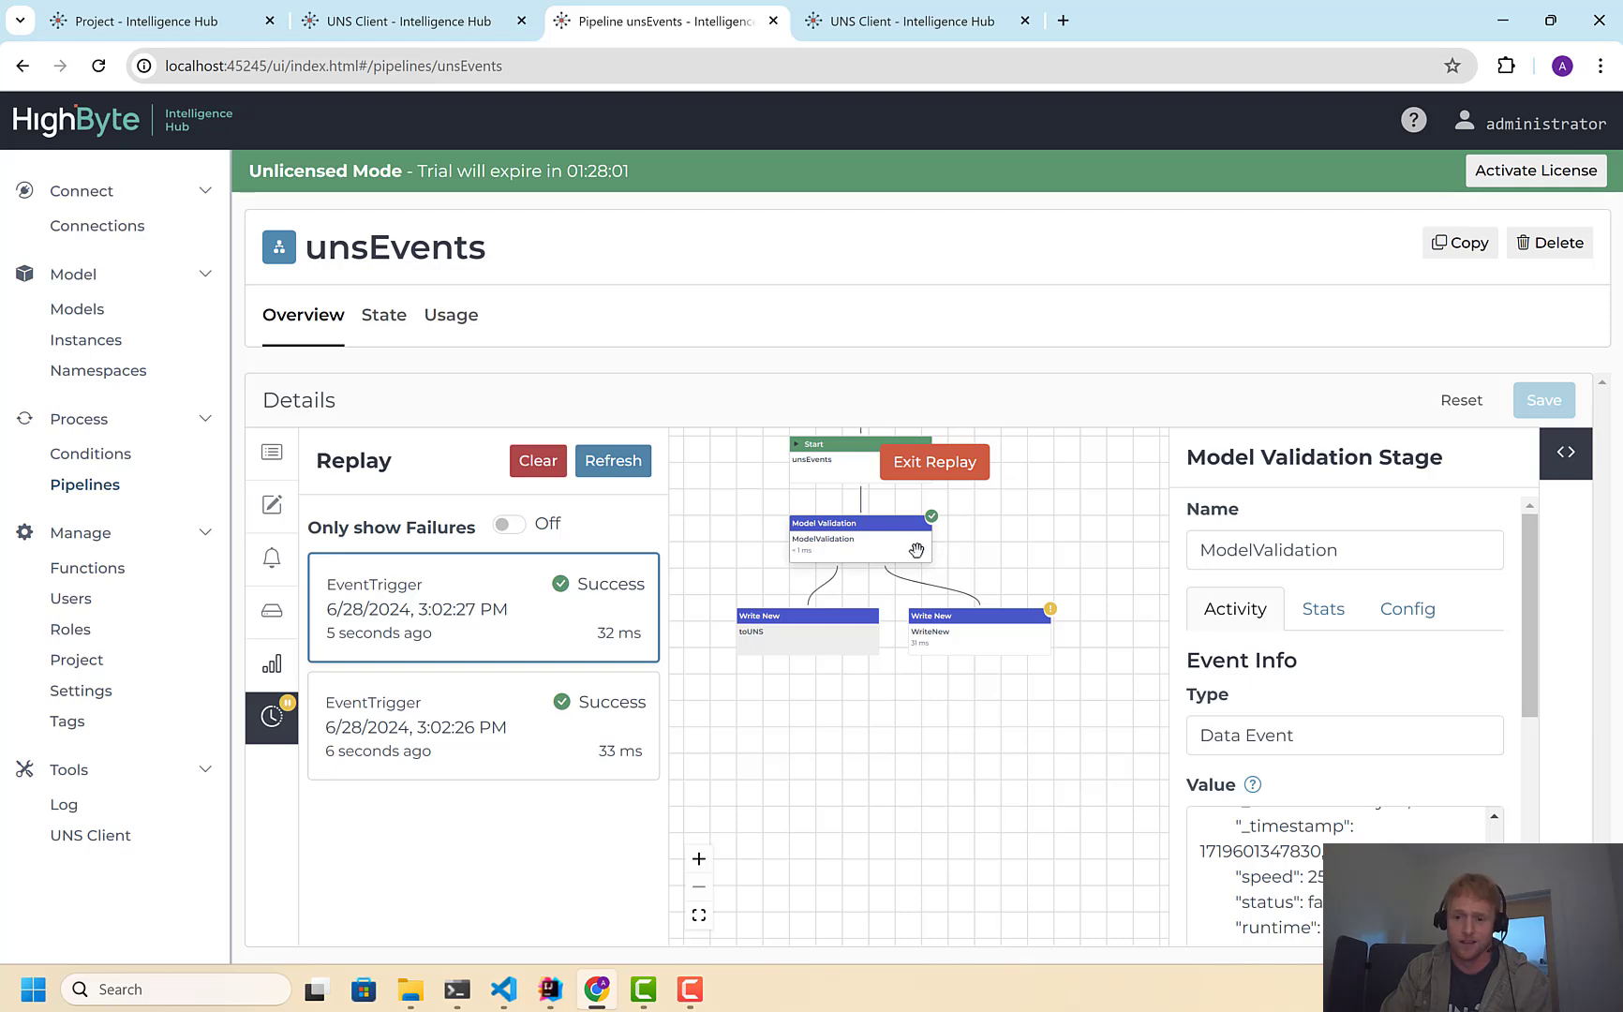
left_click(960, 632)
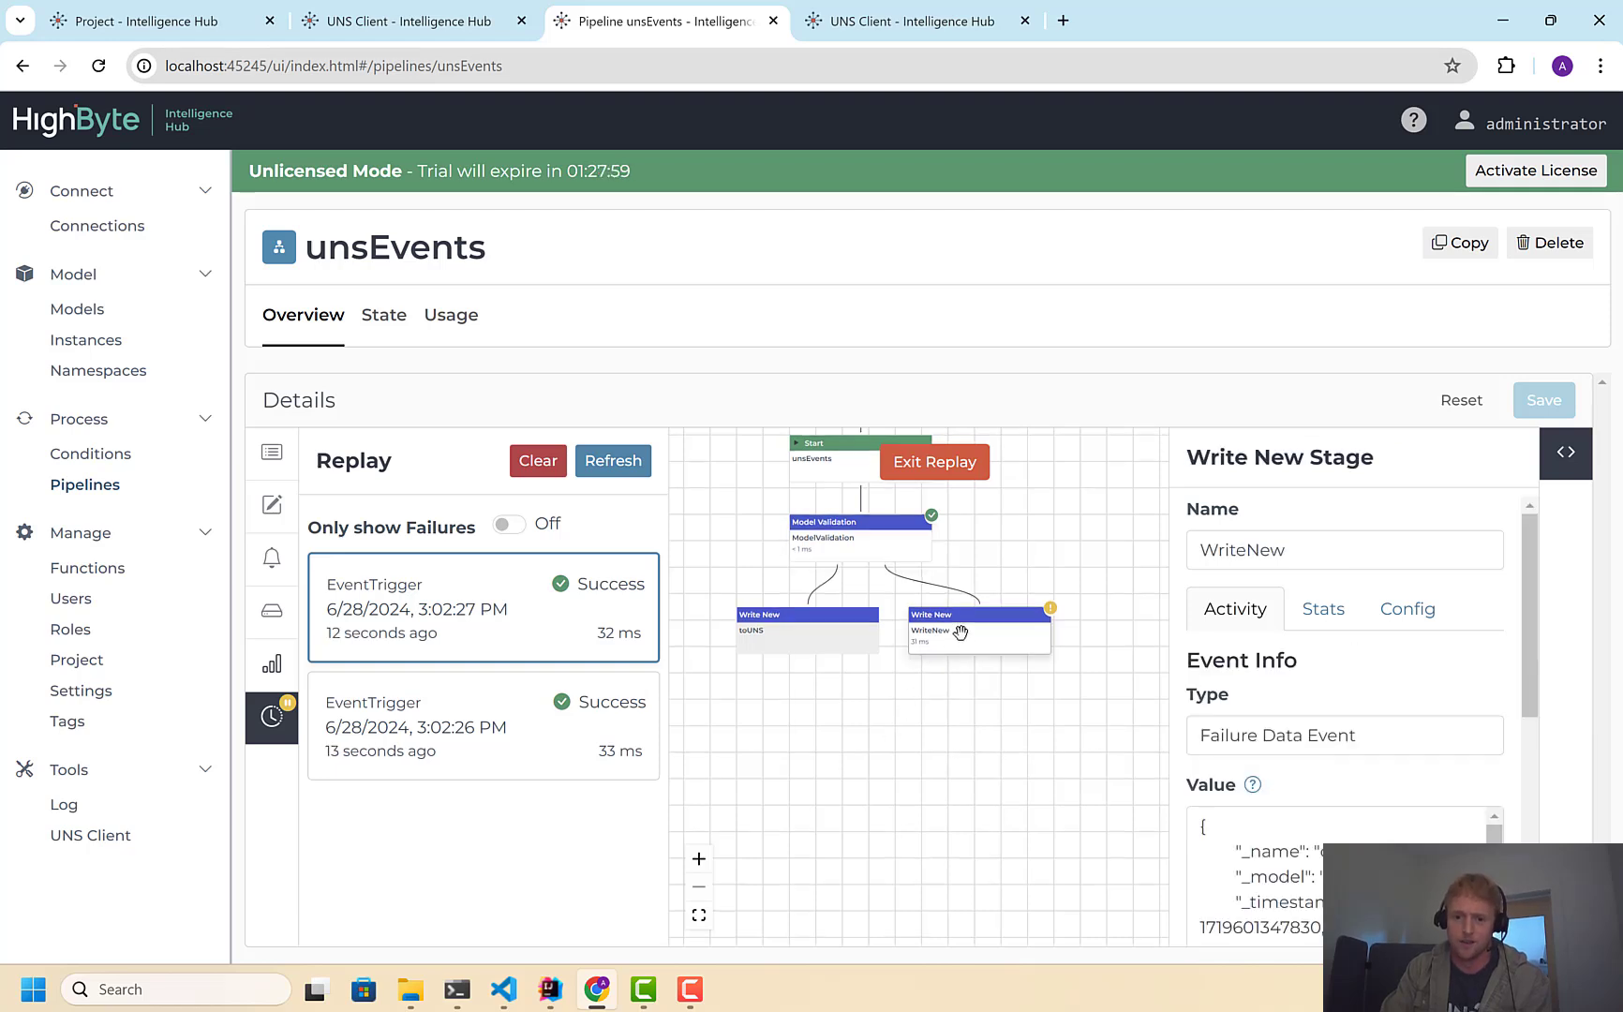
scroll(1538, 618, "down", 5)
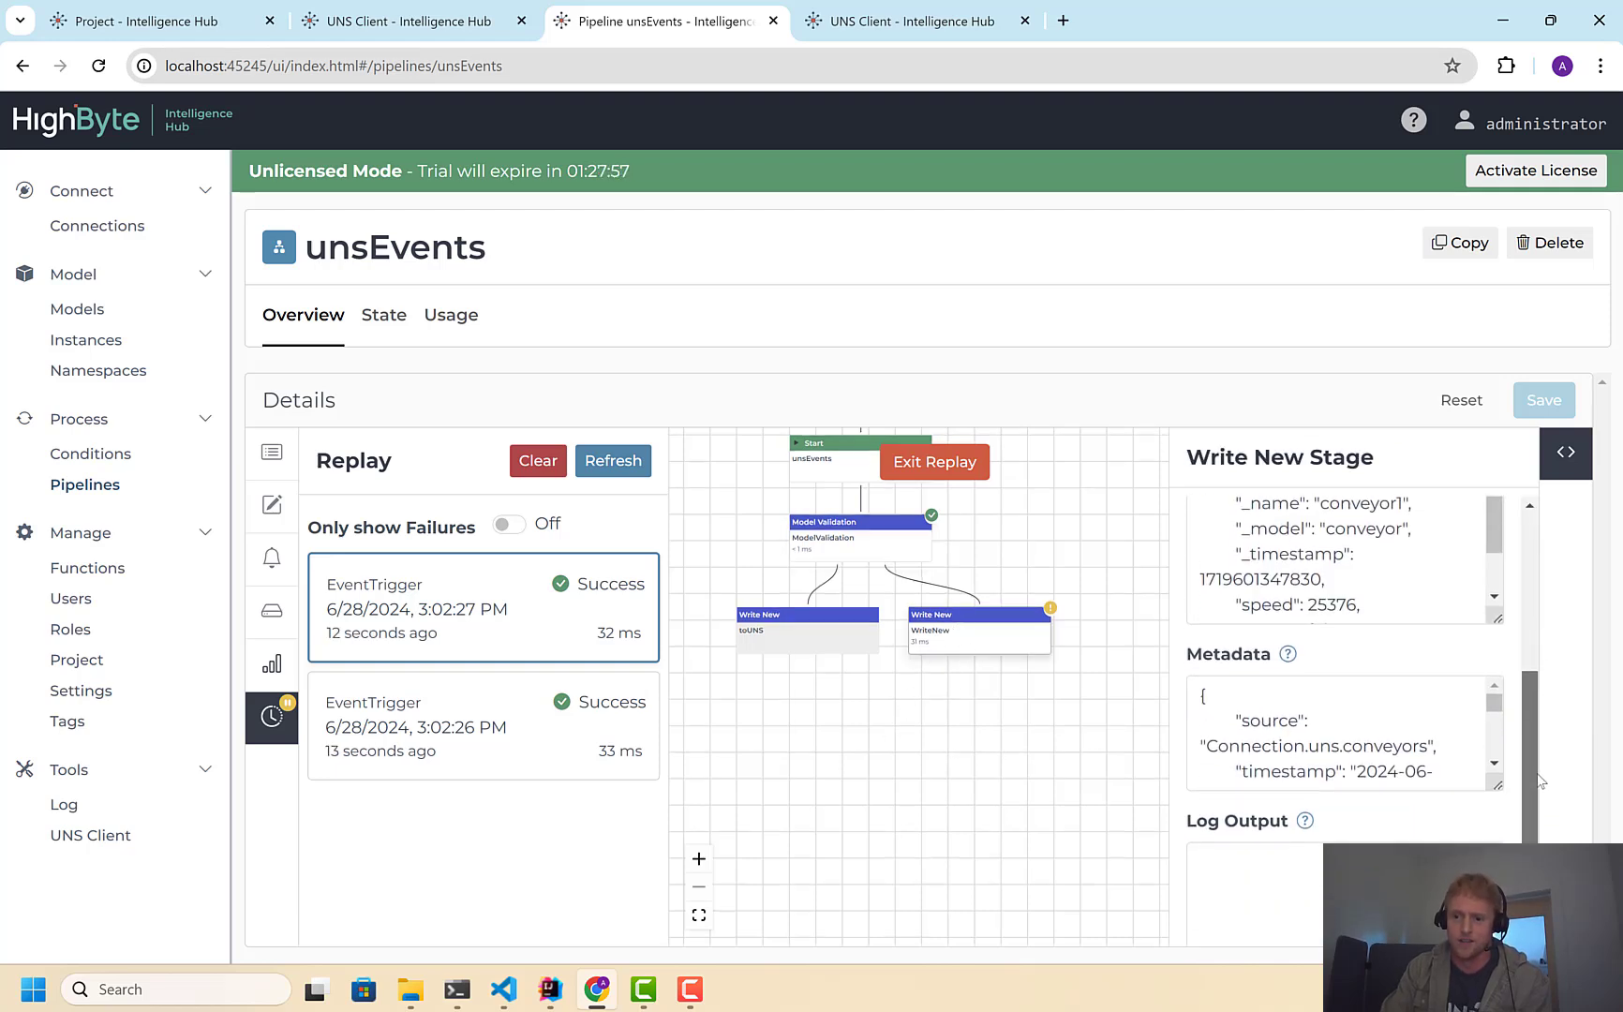
left_click_drag(1499, 744, 1497, 911)
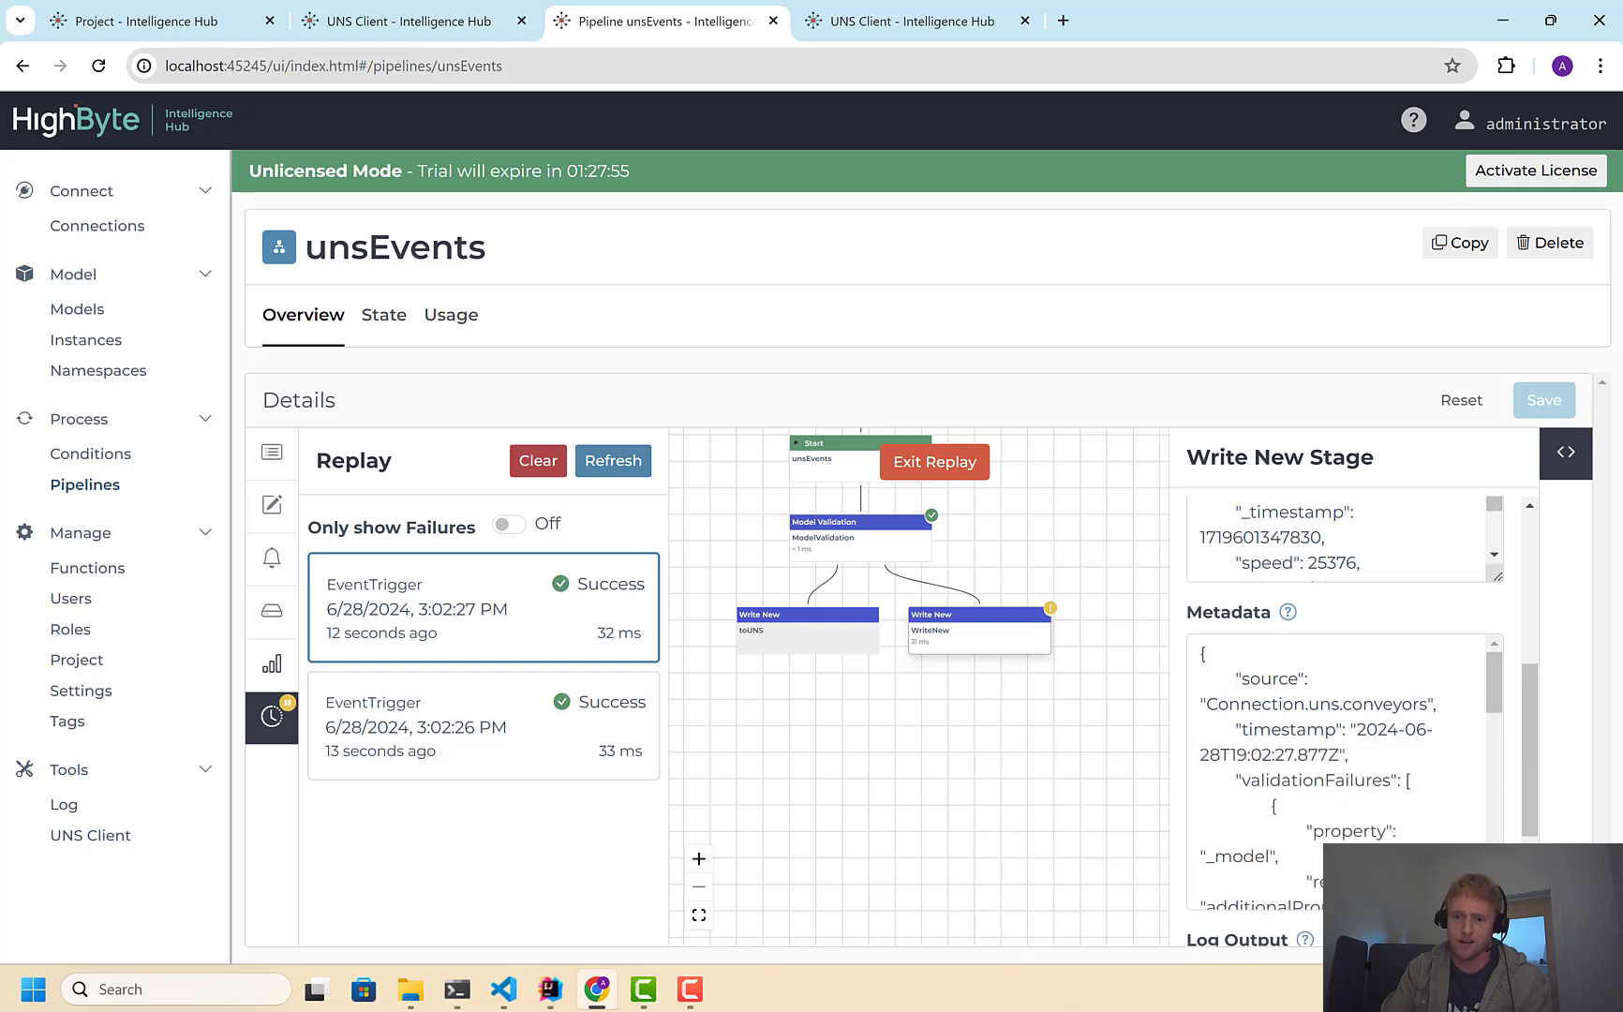
scroll(1400, 808, "down", 1)
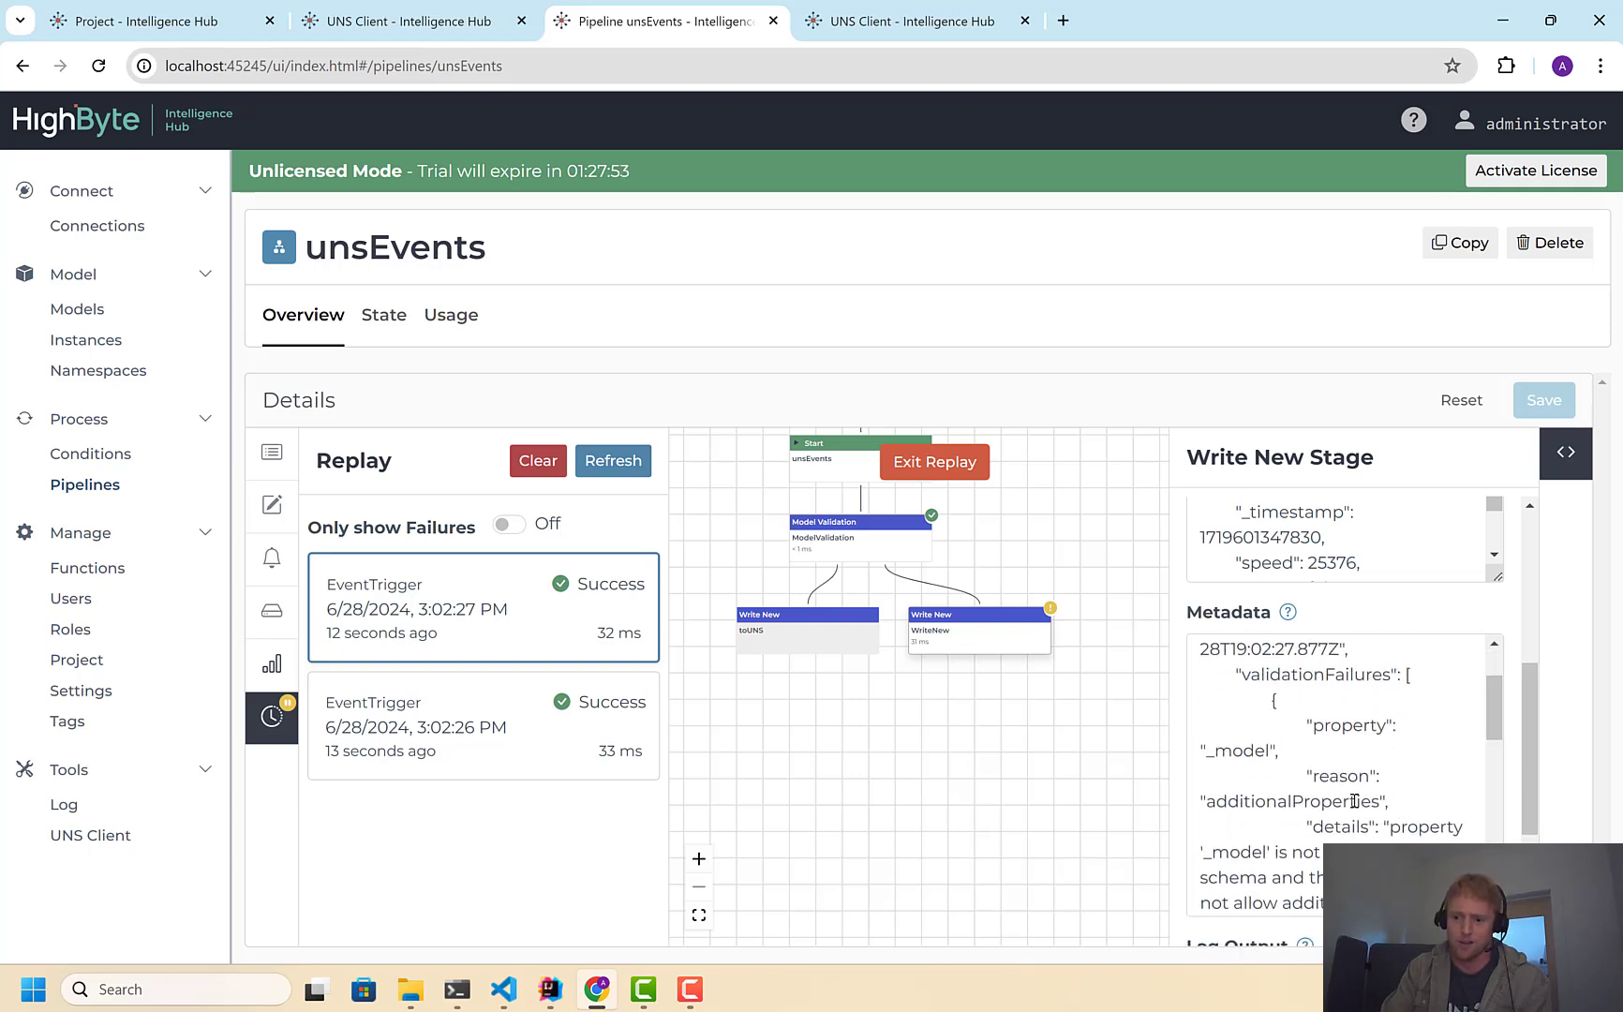
scroll(1354, 801, "down", 3)
left_click_drag(1403, 722, 1305, 754)
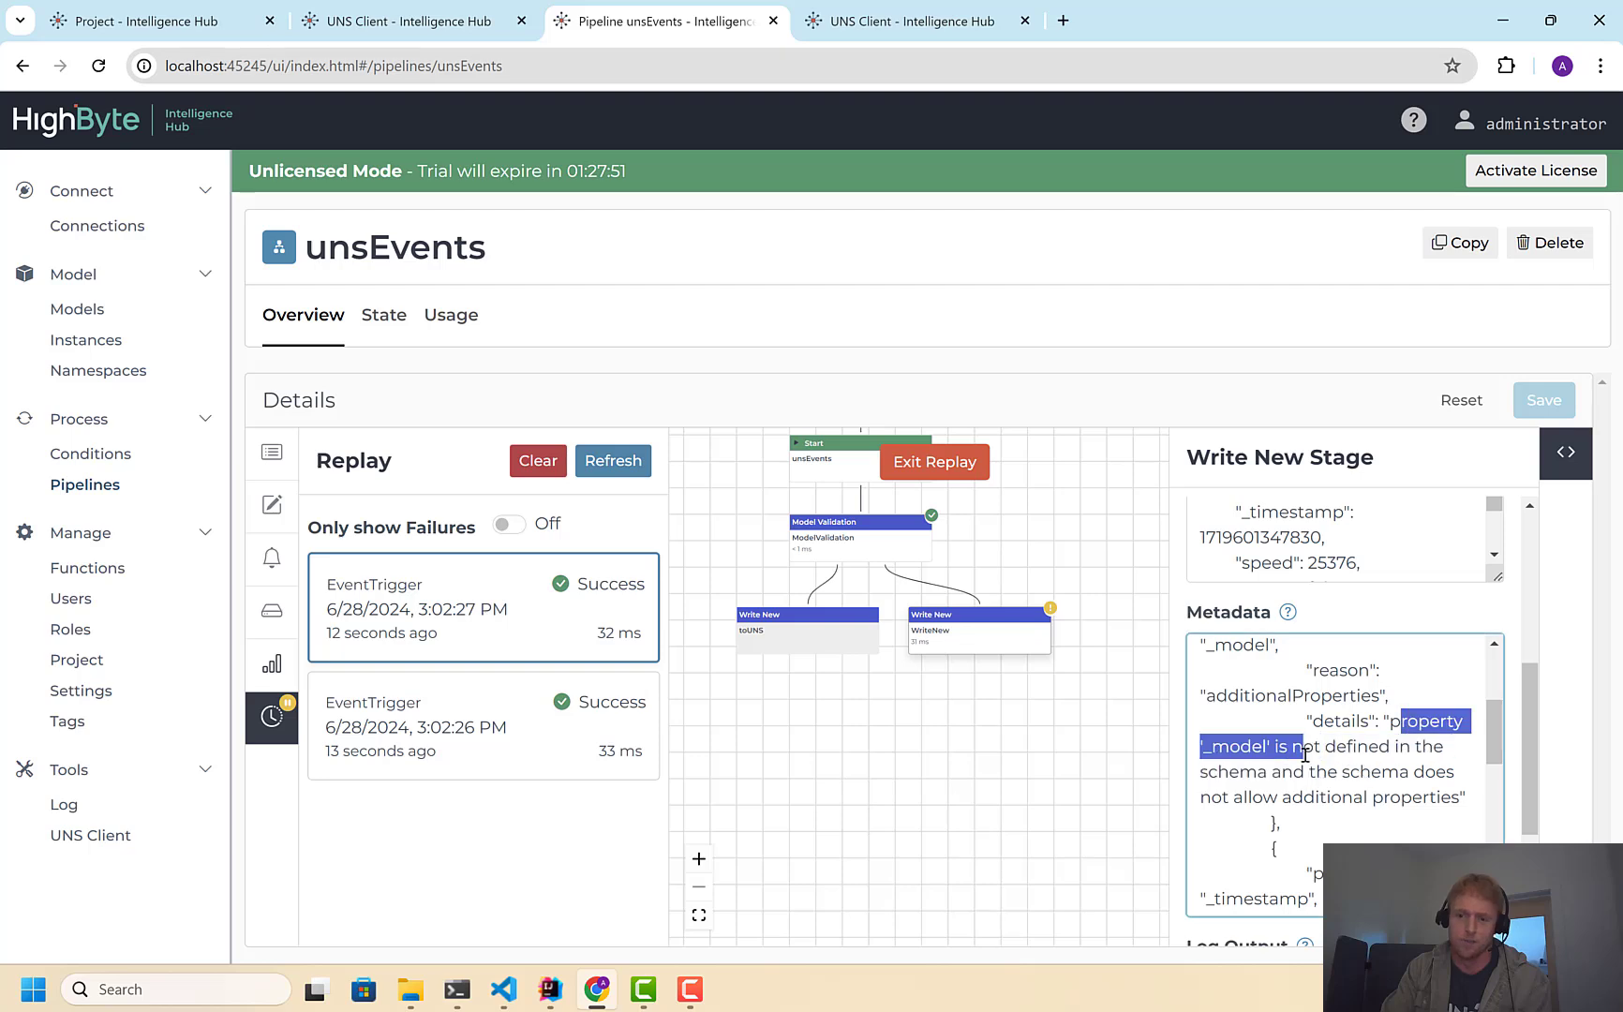
left_click(1299, 748)
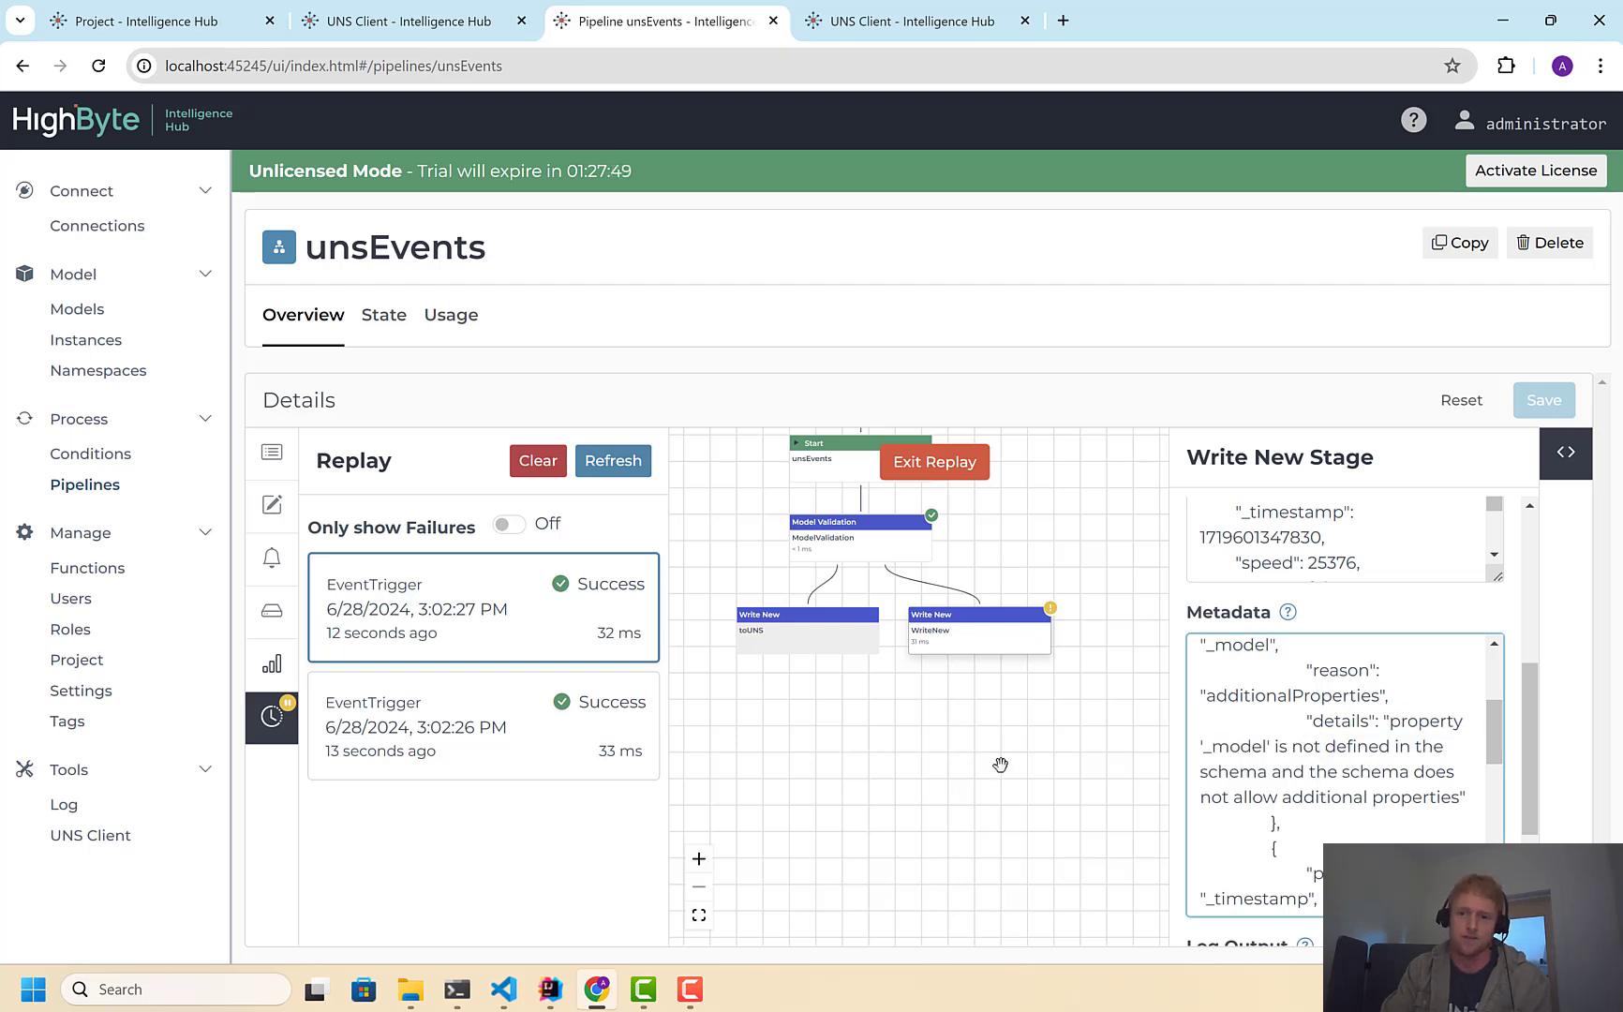
left_click_drag(1001, 764, 1007, 792)
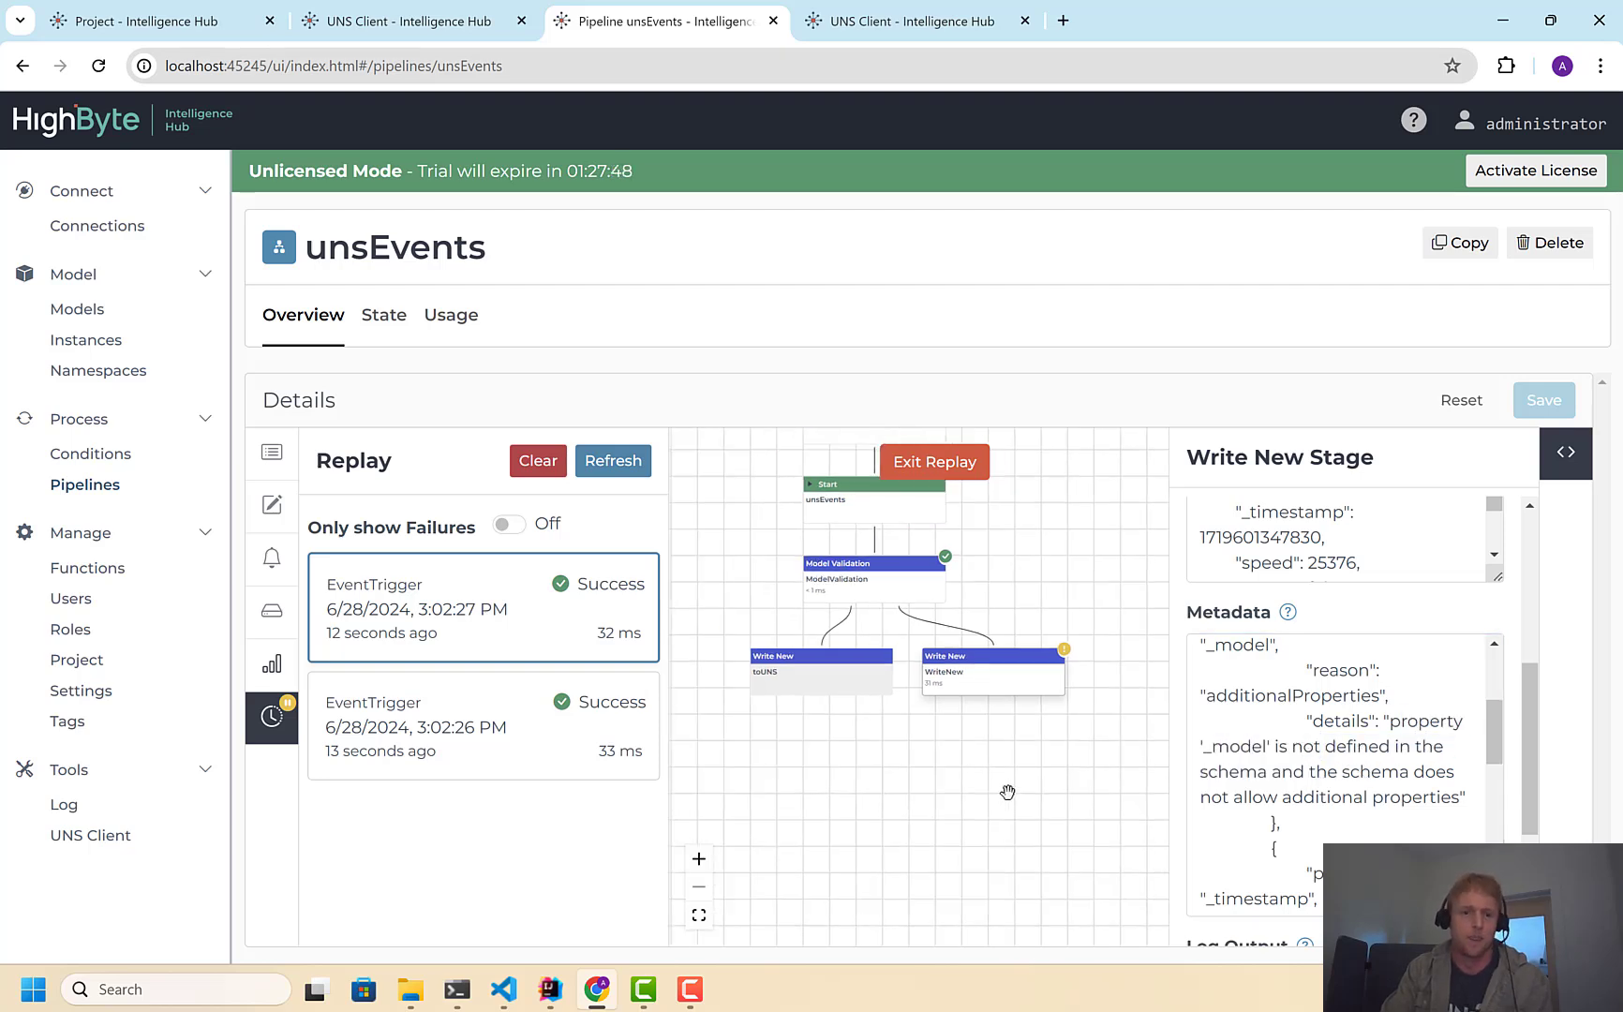
Open the conveyor model in a new browser tab, logging in as administrator, and review its speed, status and runtime attributes
middle_click(75, 310)
left_click(901, 28)
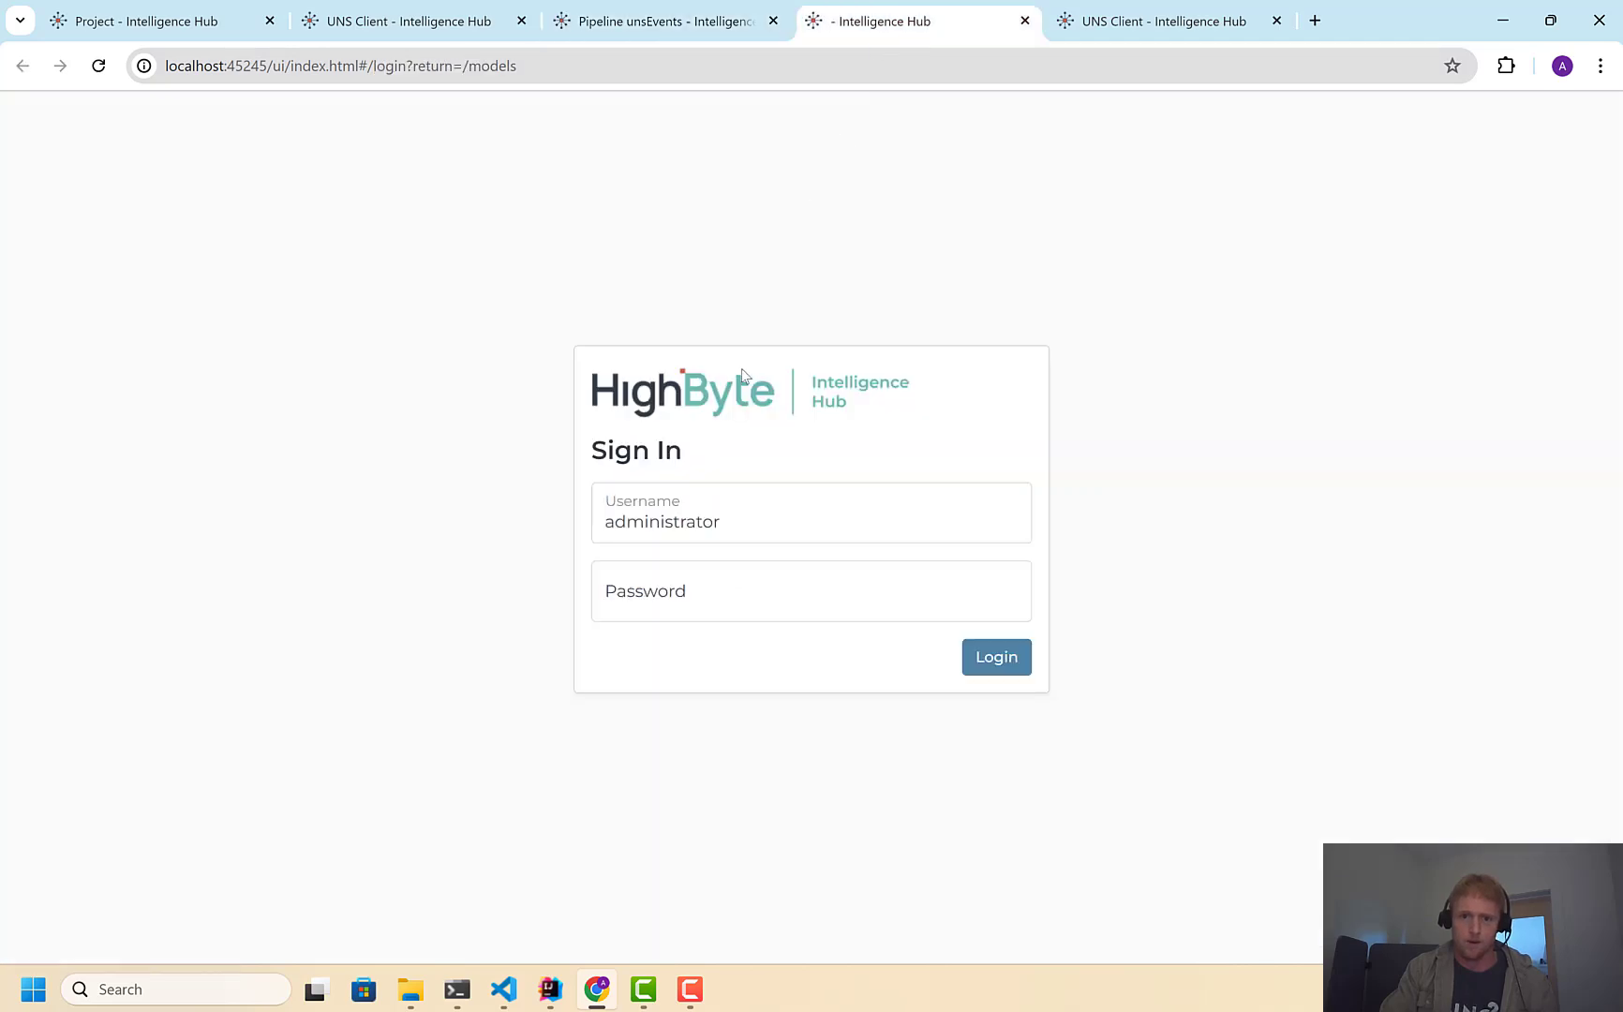
left_click(999, 673)
left_click(323, 371)
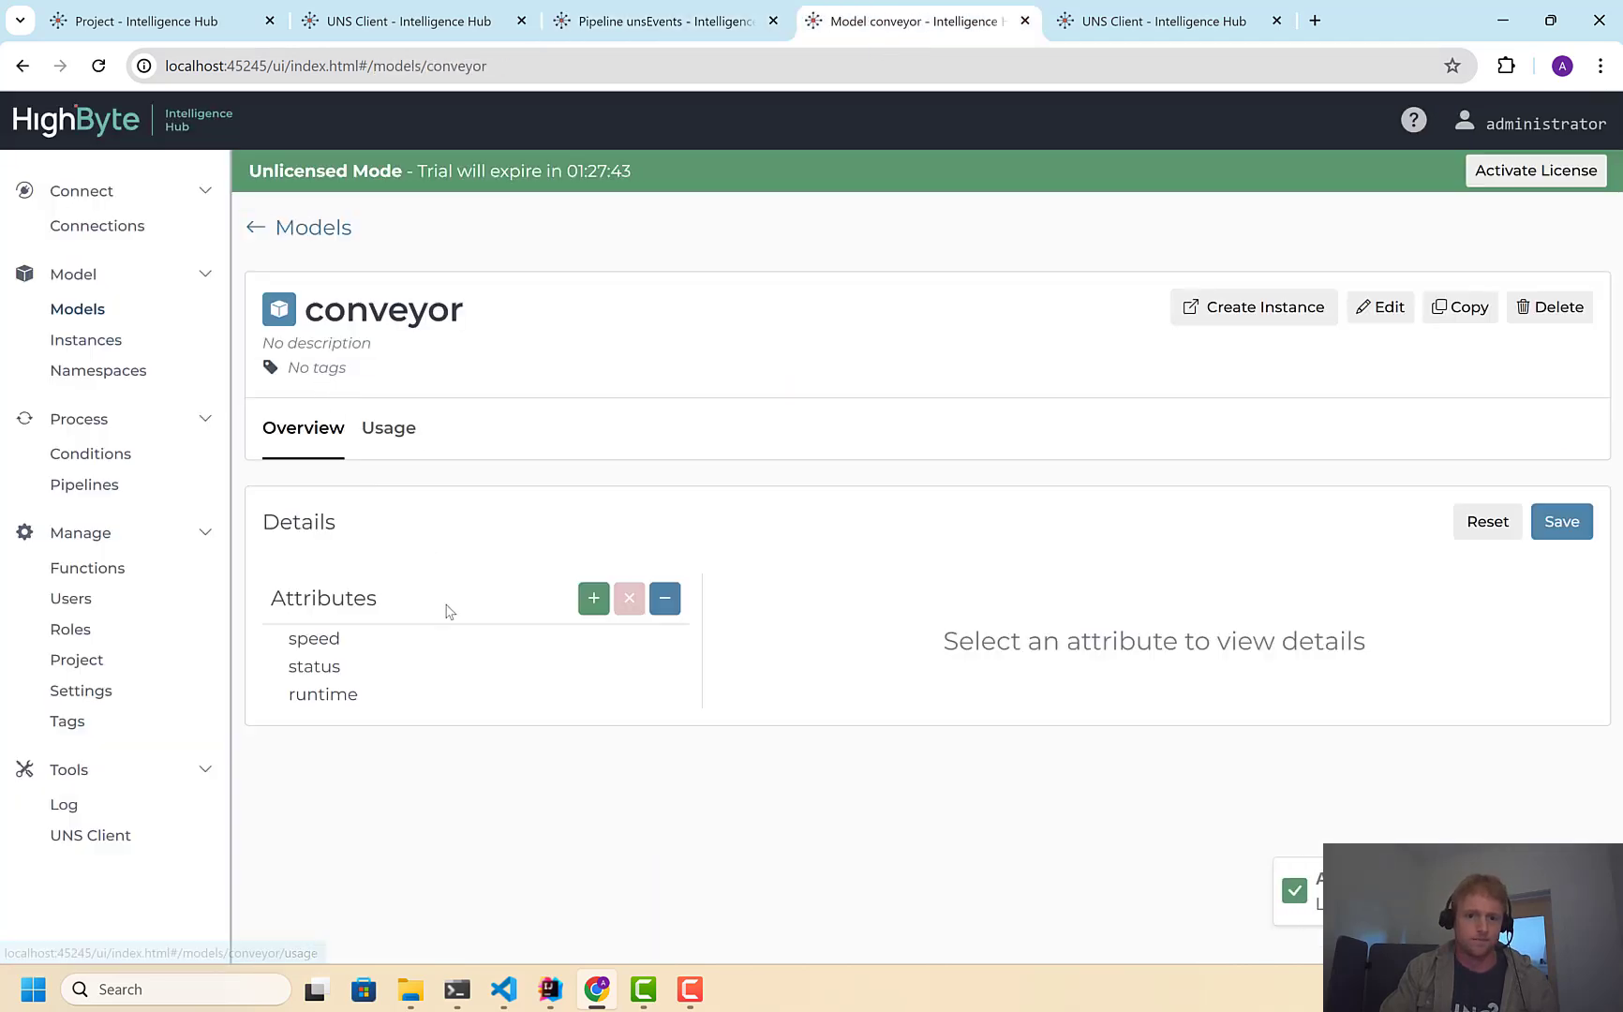
left_click(329, 642)
left_click(323, 667)
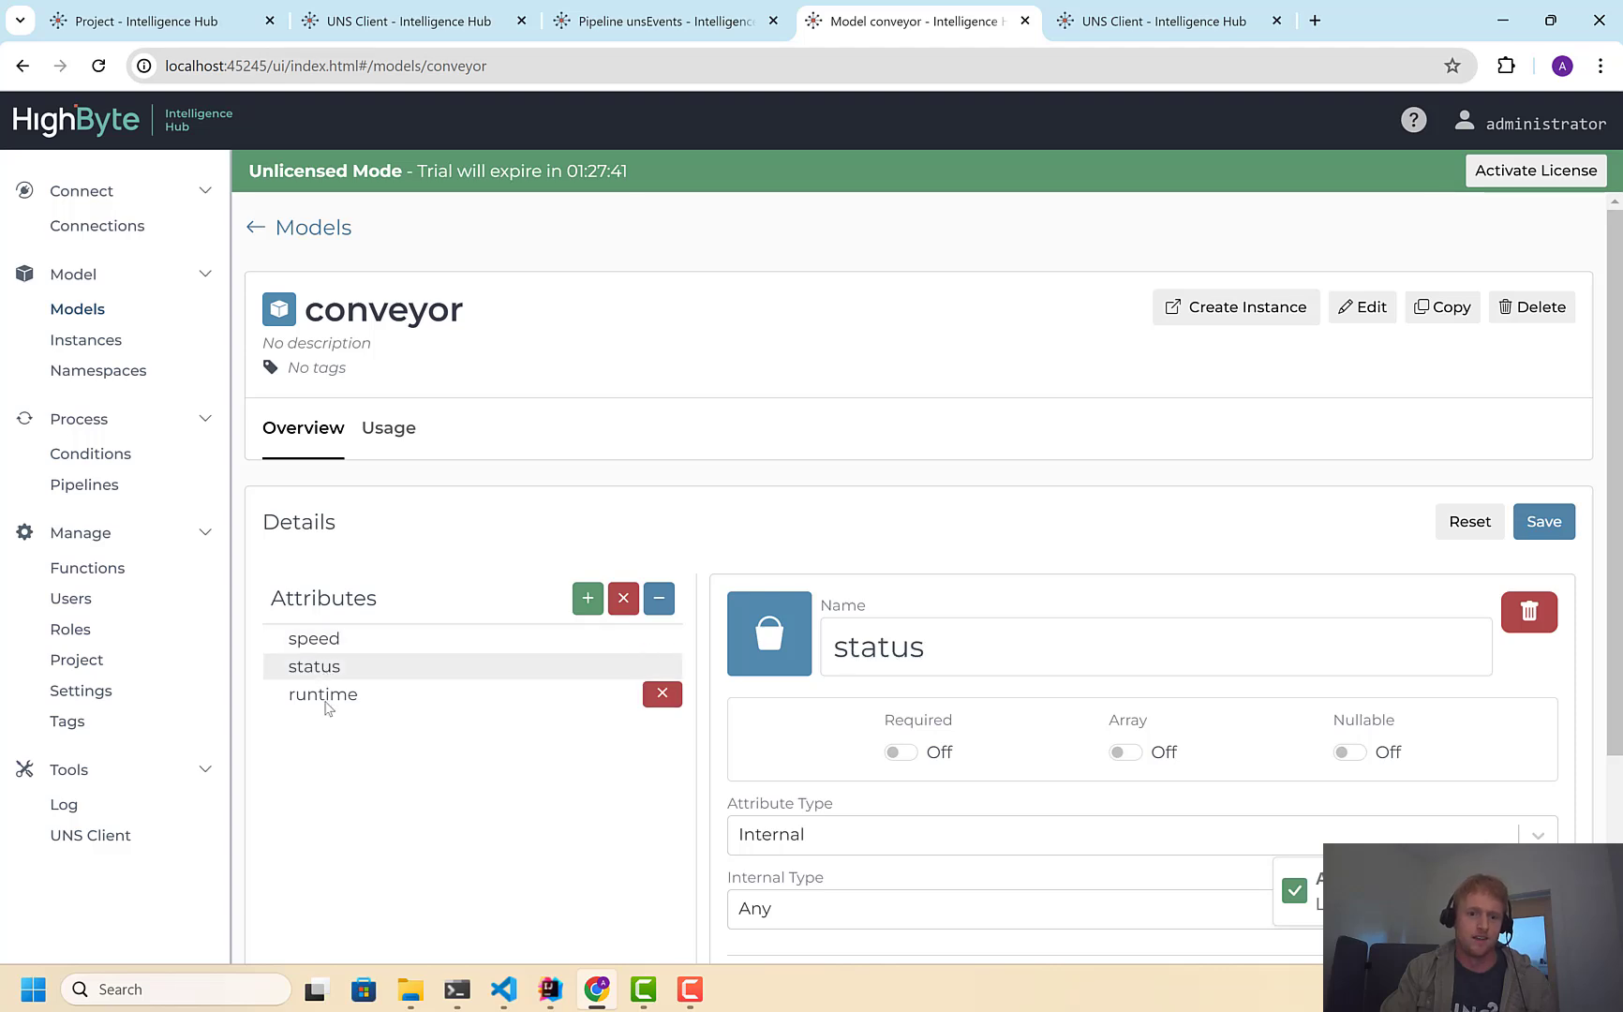
left_click(346, 695)
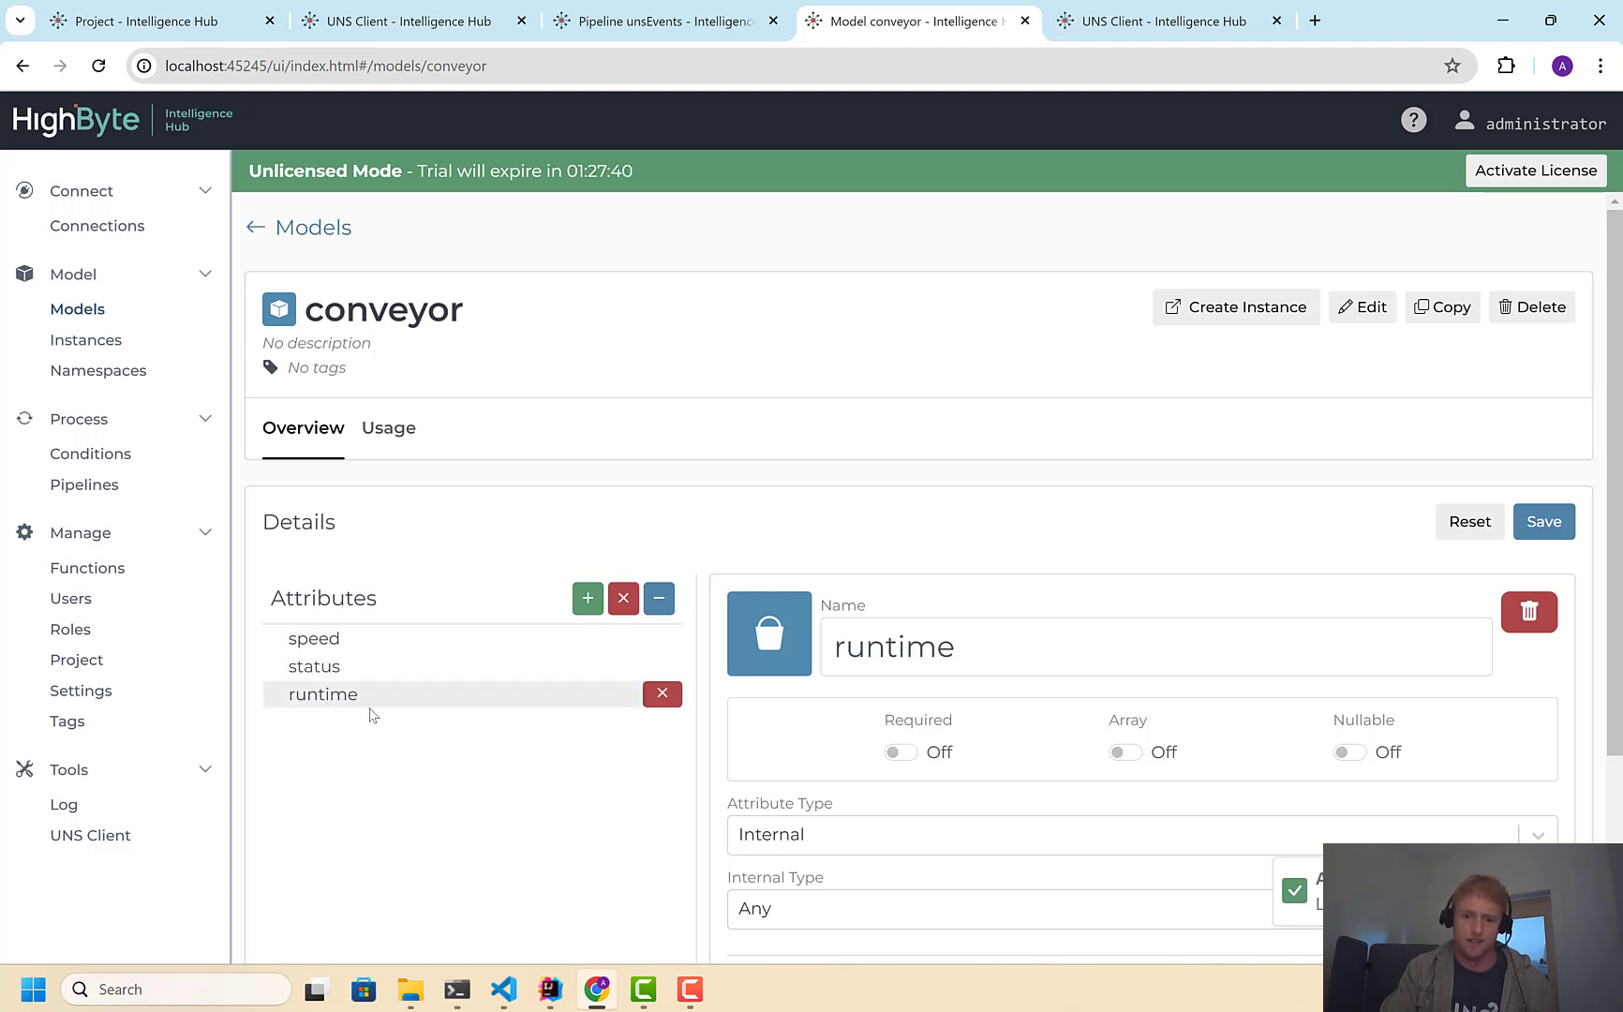
left_click(315, 641)
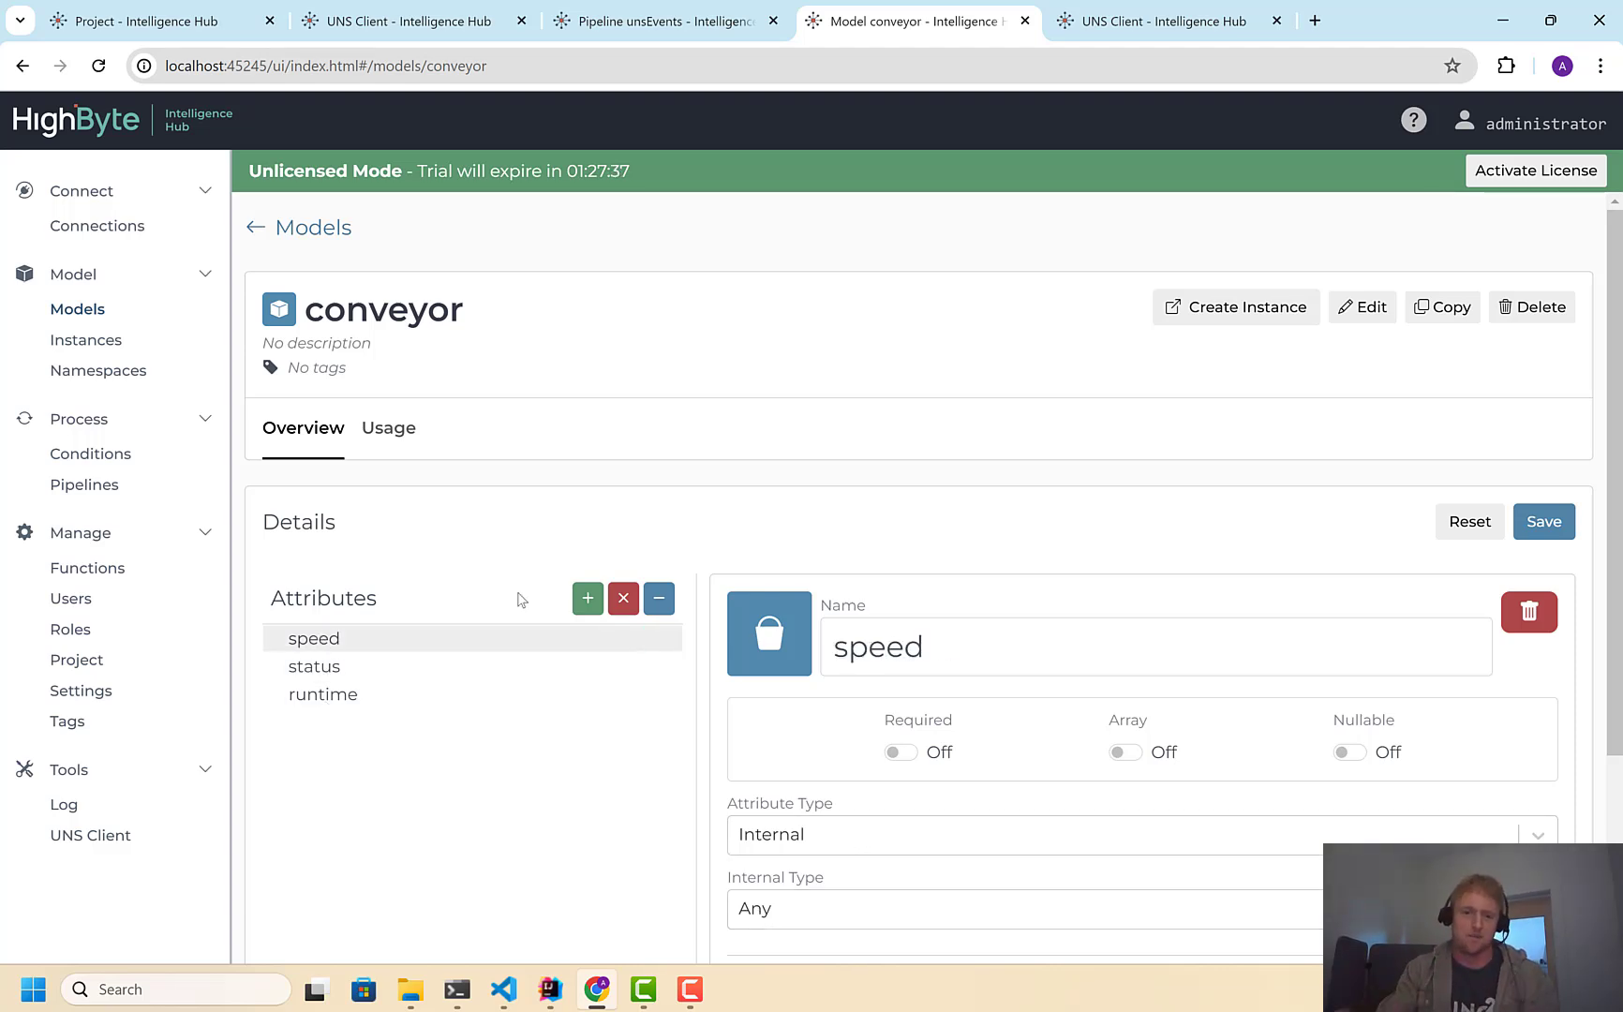
scroll(544, 641, "down", 1)
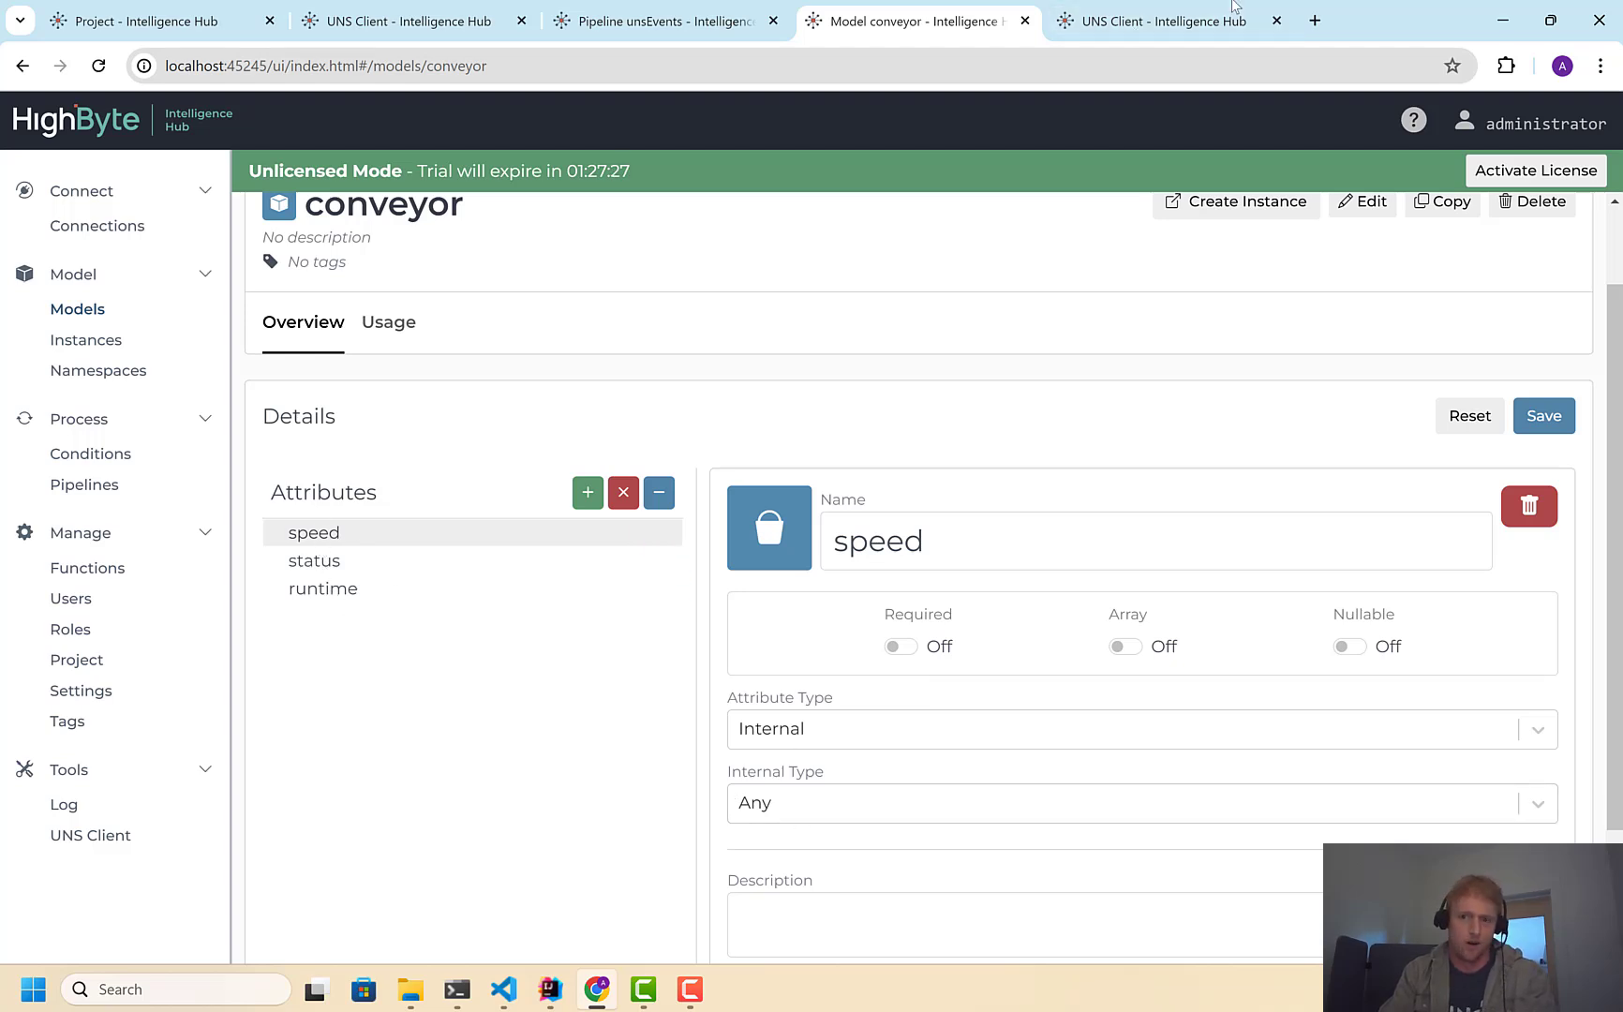
Back in the unsEvents pipeline, exit the replay, set the Model Validation stage's Additional Properties to Allow and save
left_click(731, 21)
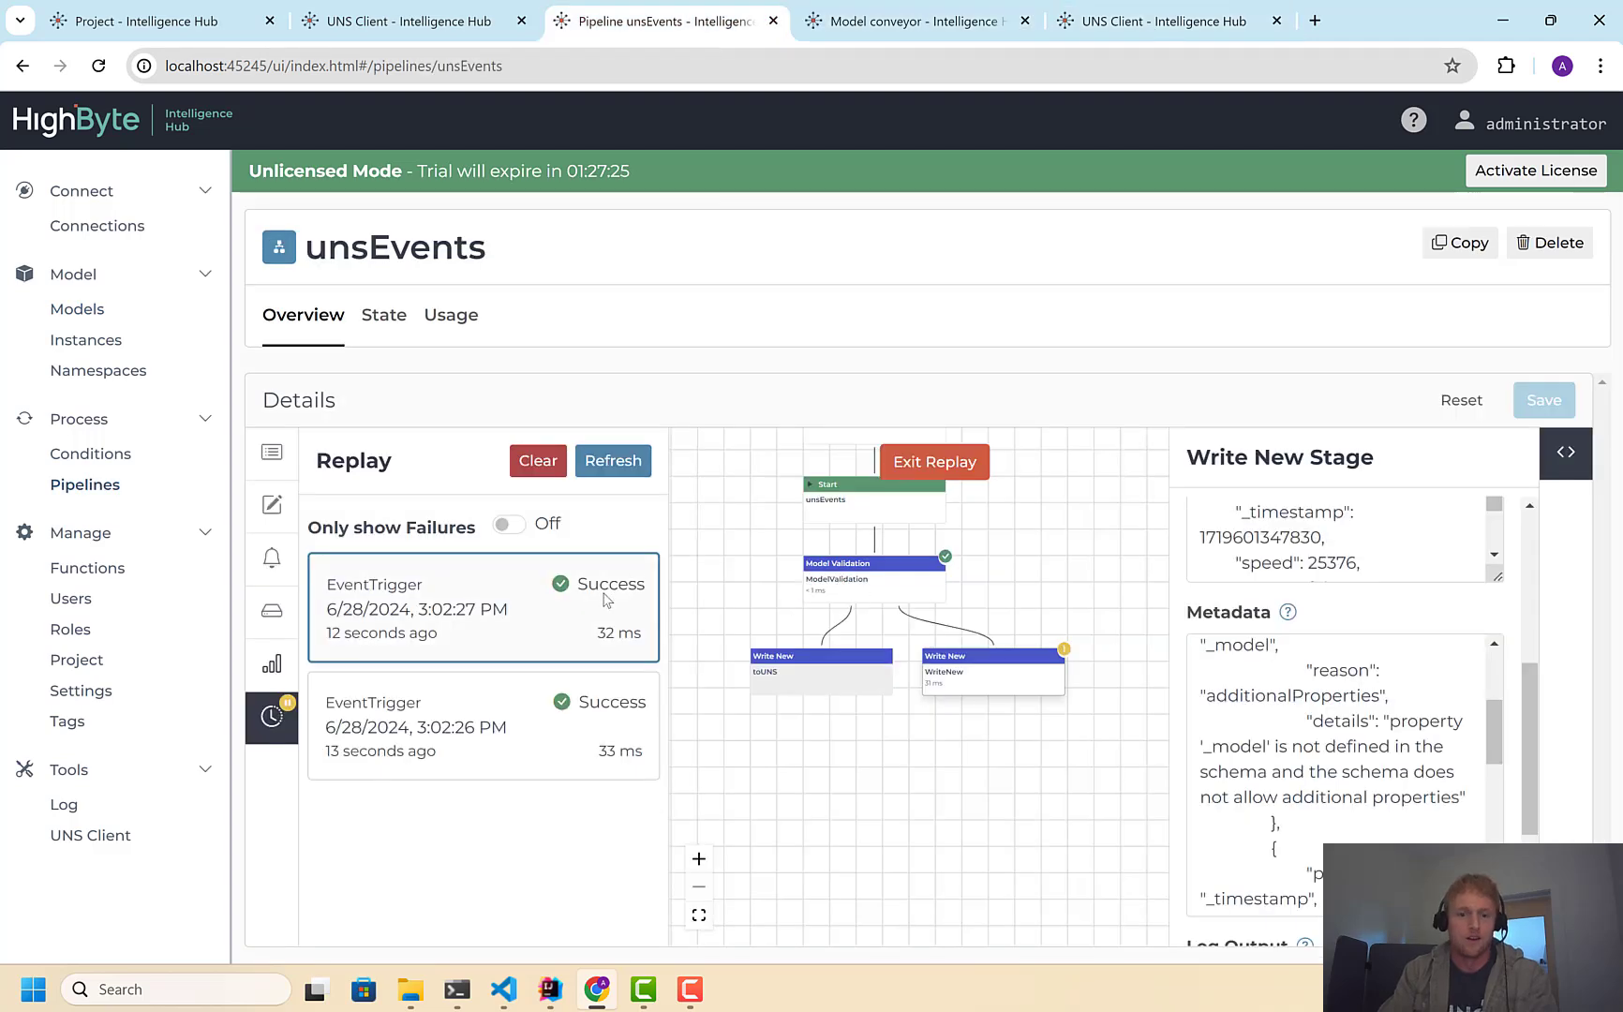
left_click(645, 478)
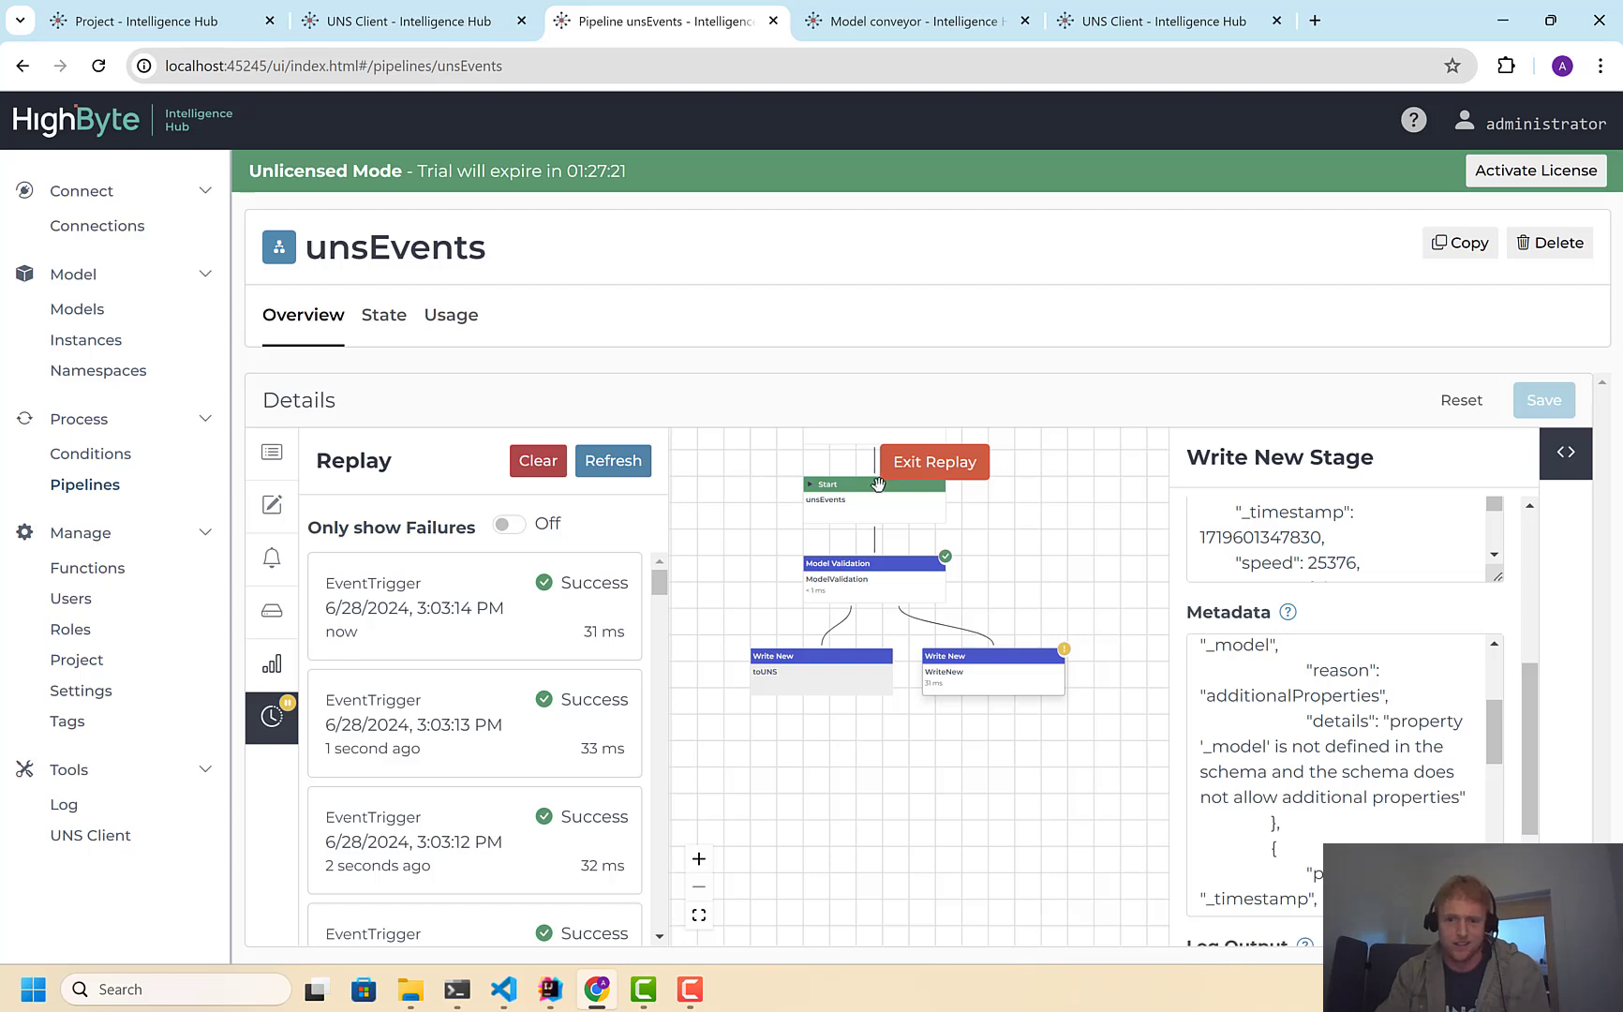
left_click(899, 462)
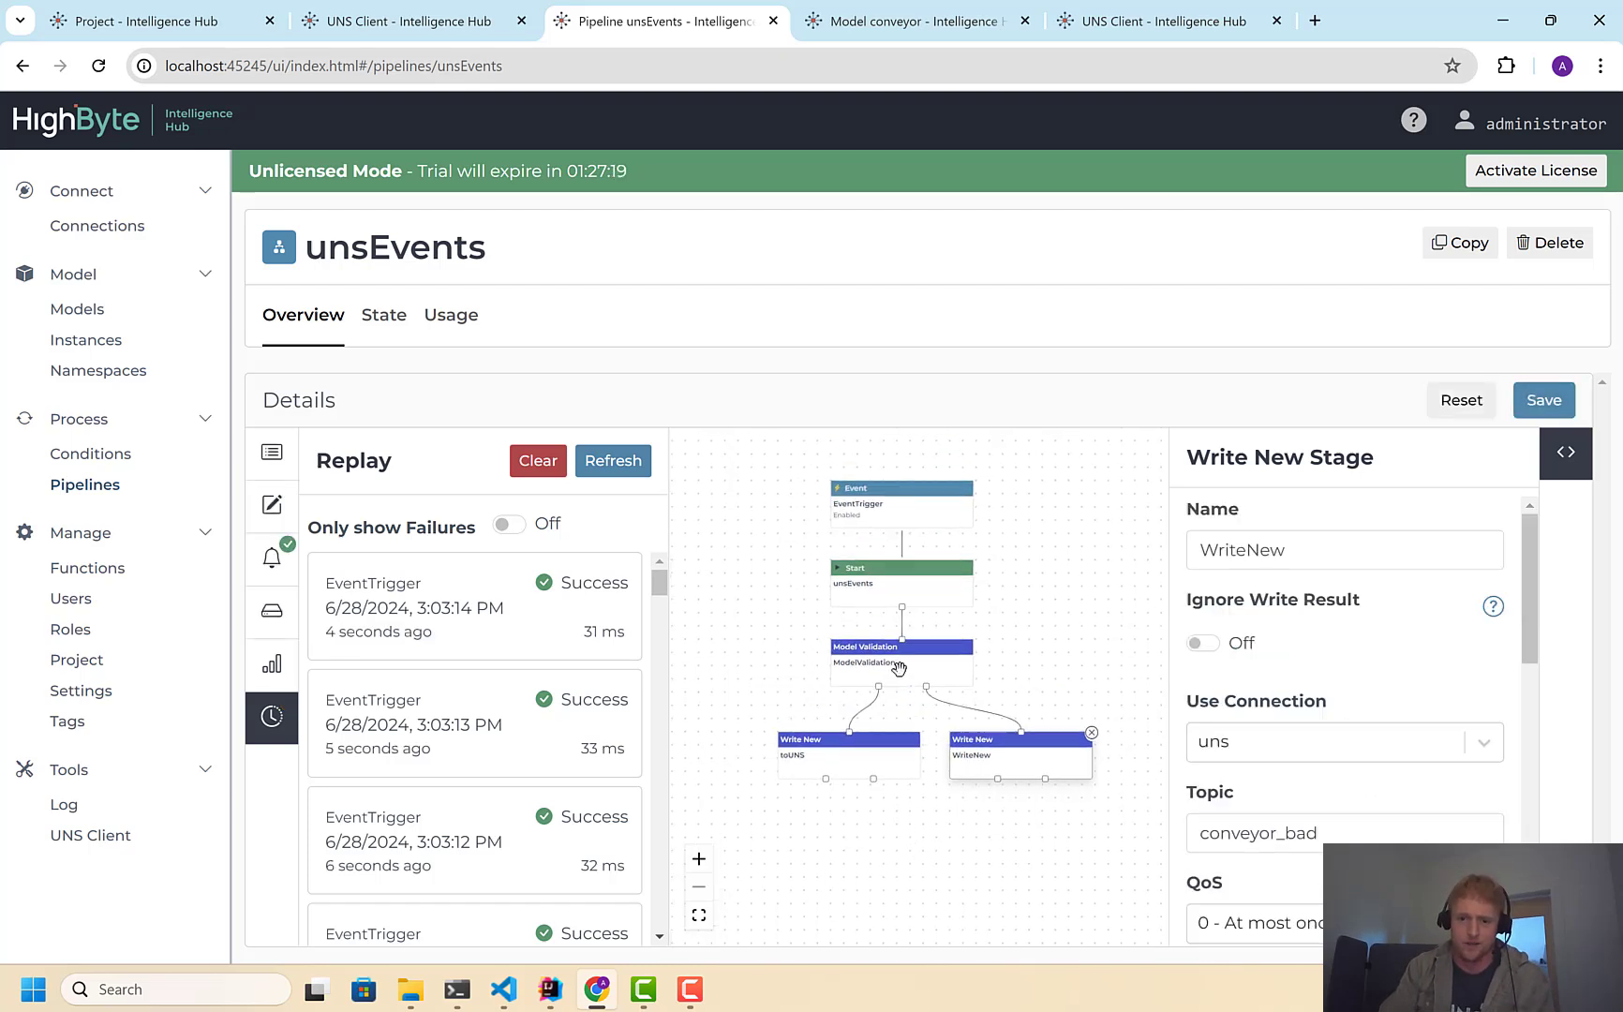
left_click(899, 668)
left_click(1361, 742)
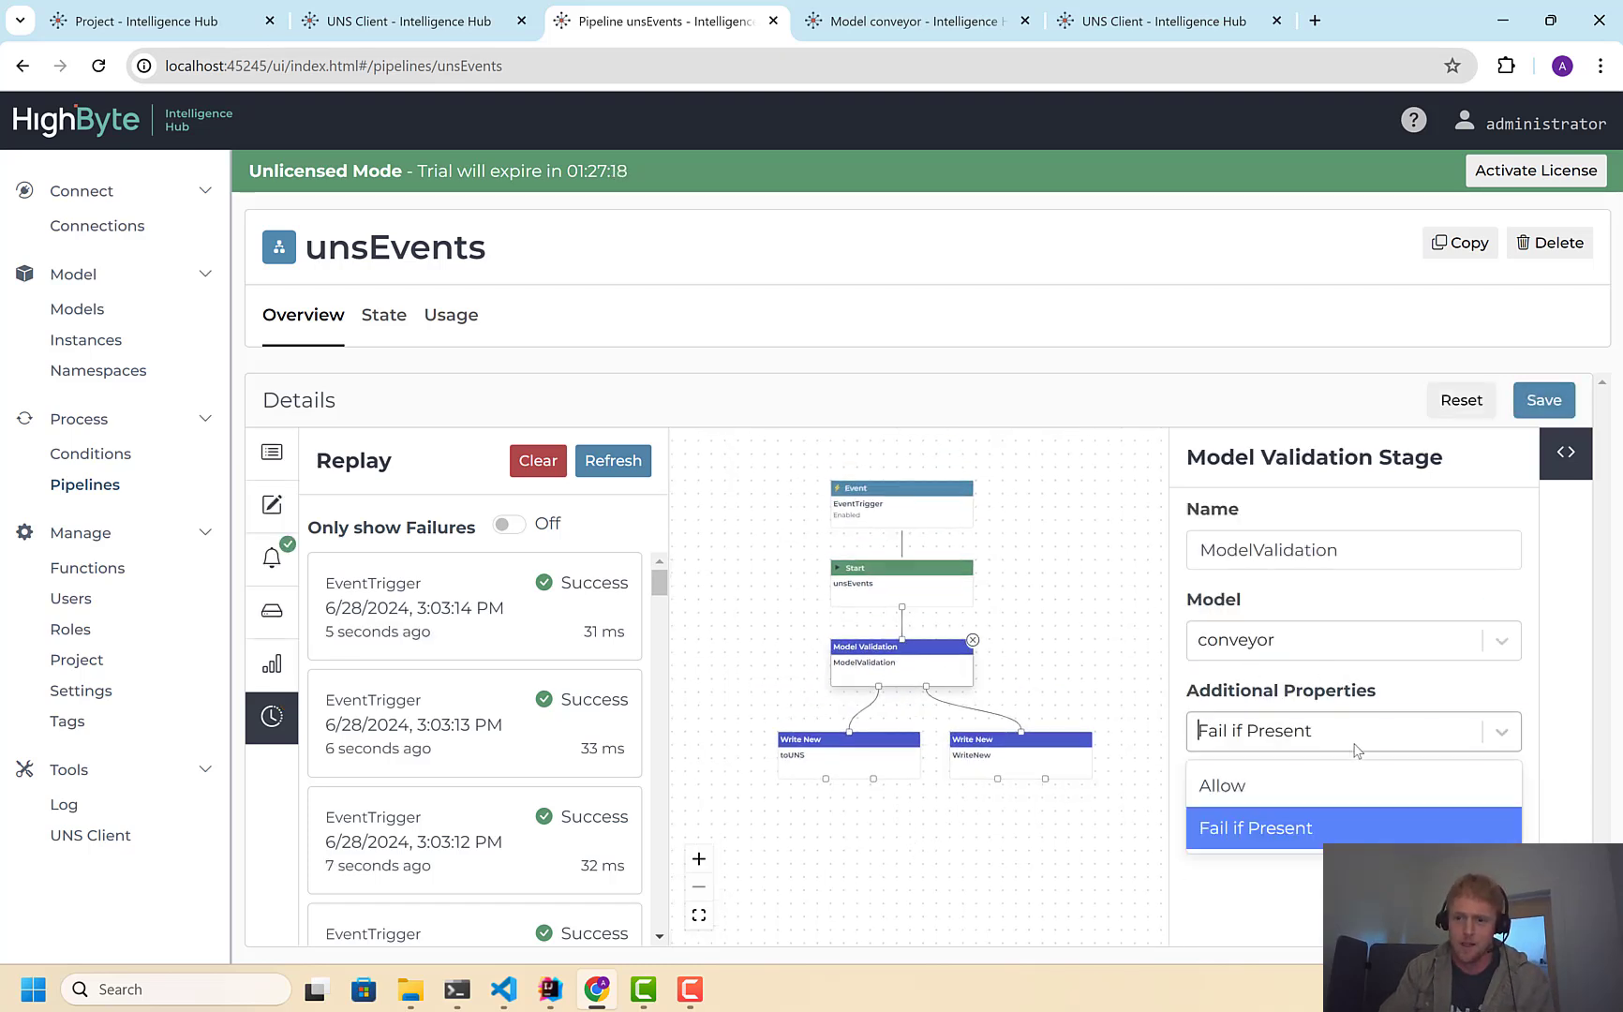
left_click(1318, 785)
left_click(1540, 401)
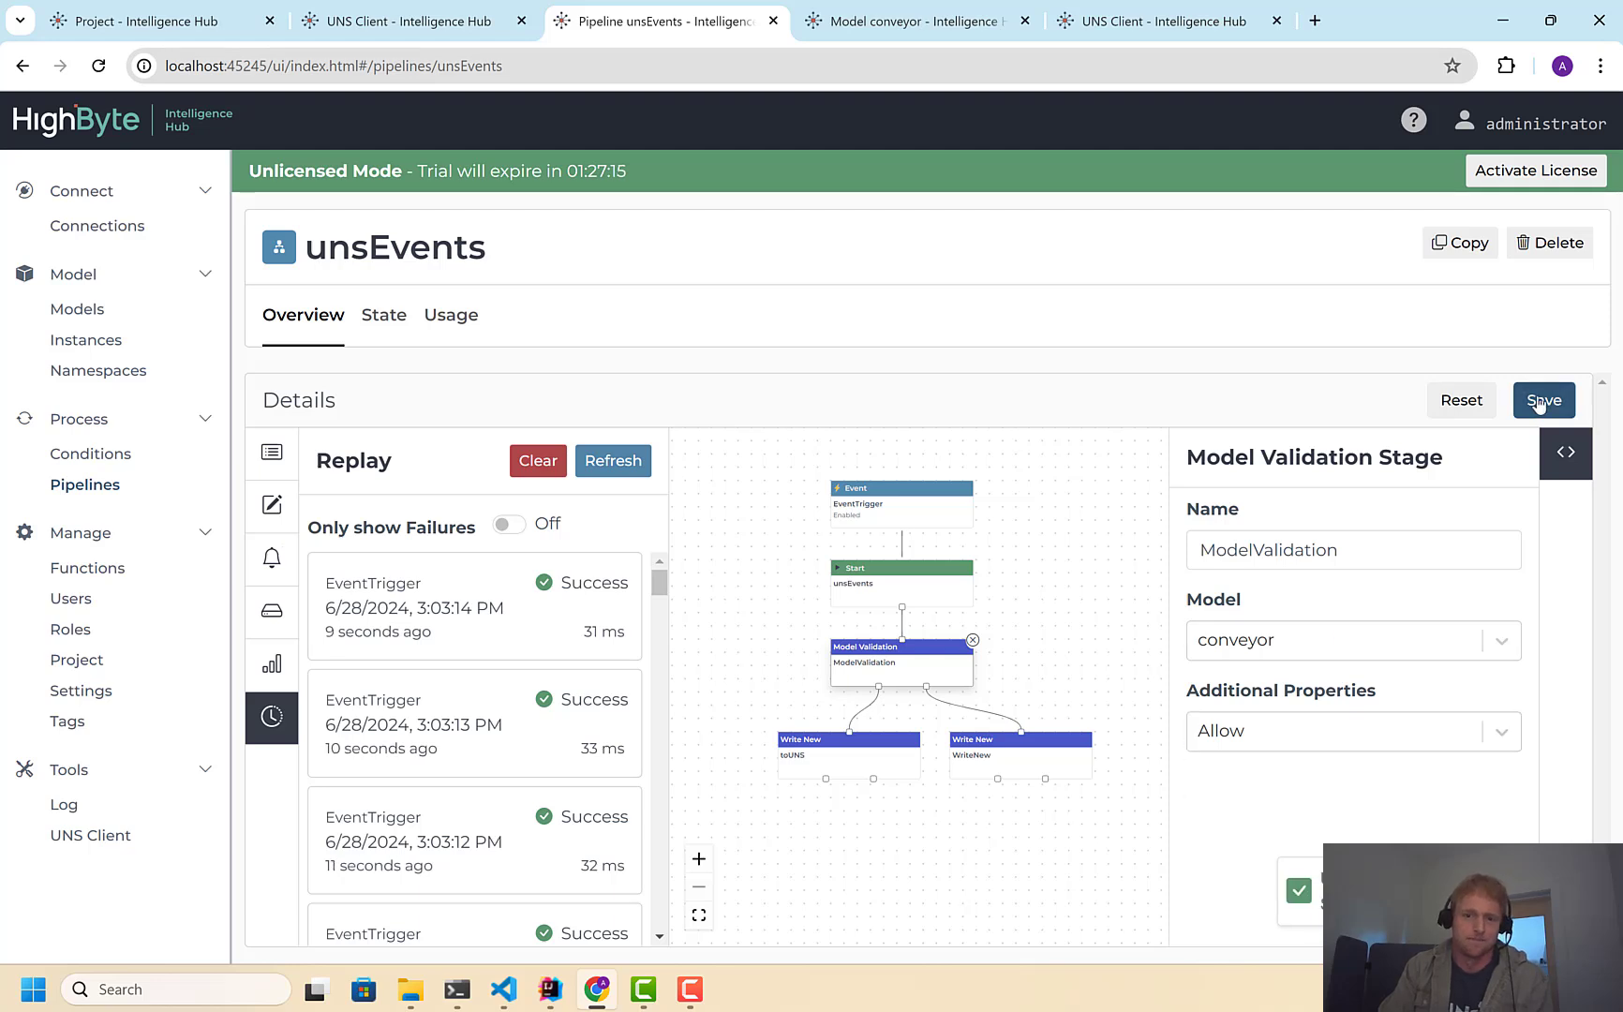
Refresh and load the latest replay run to check its path, and inspect the conveyors_validated payload in the UNS Client
left_click(603, 462)
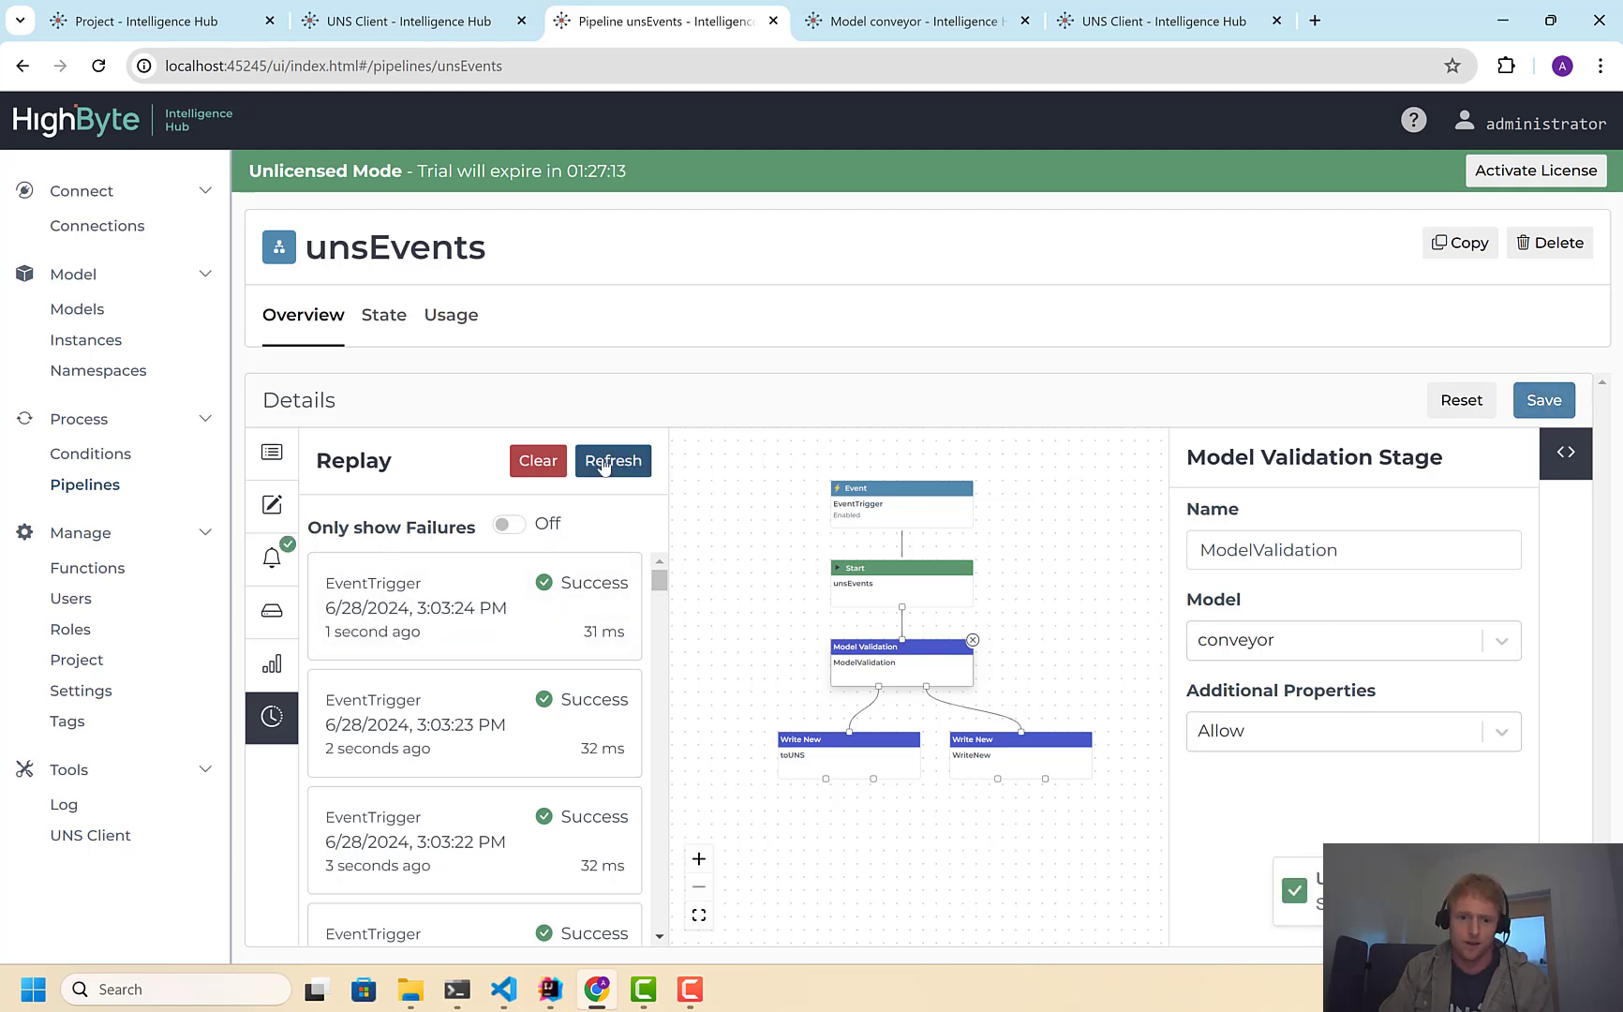
left_click(460, 593)
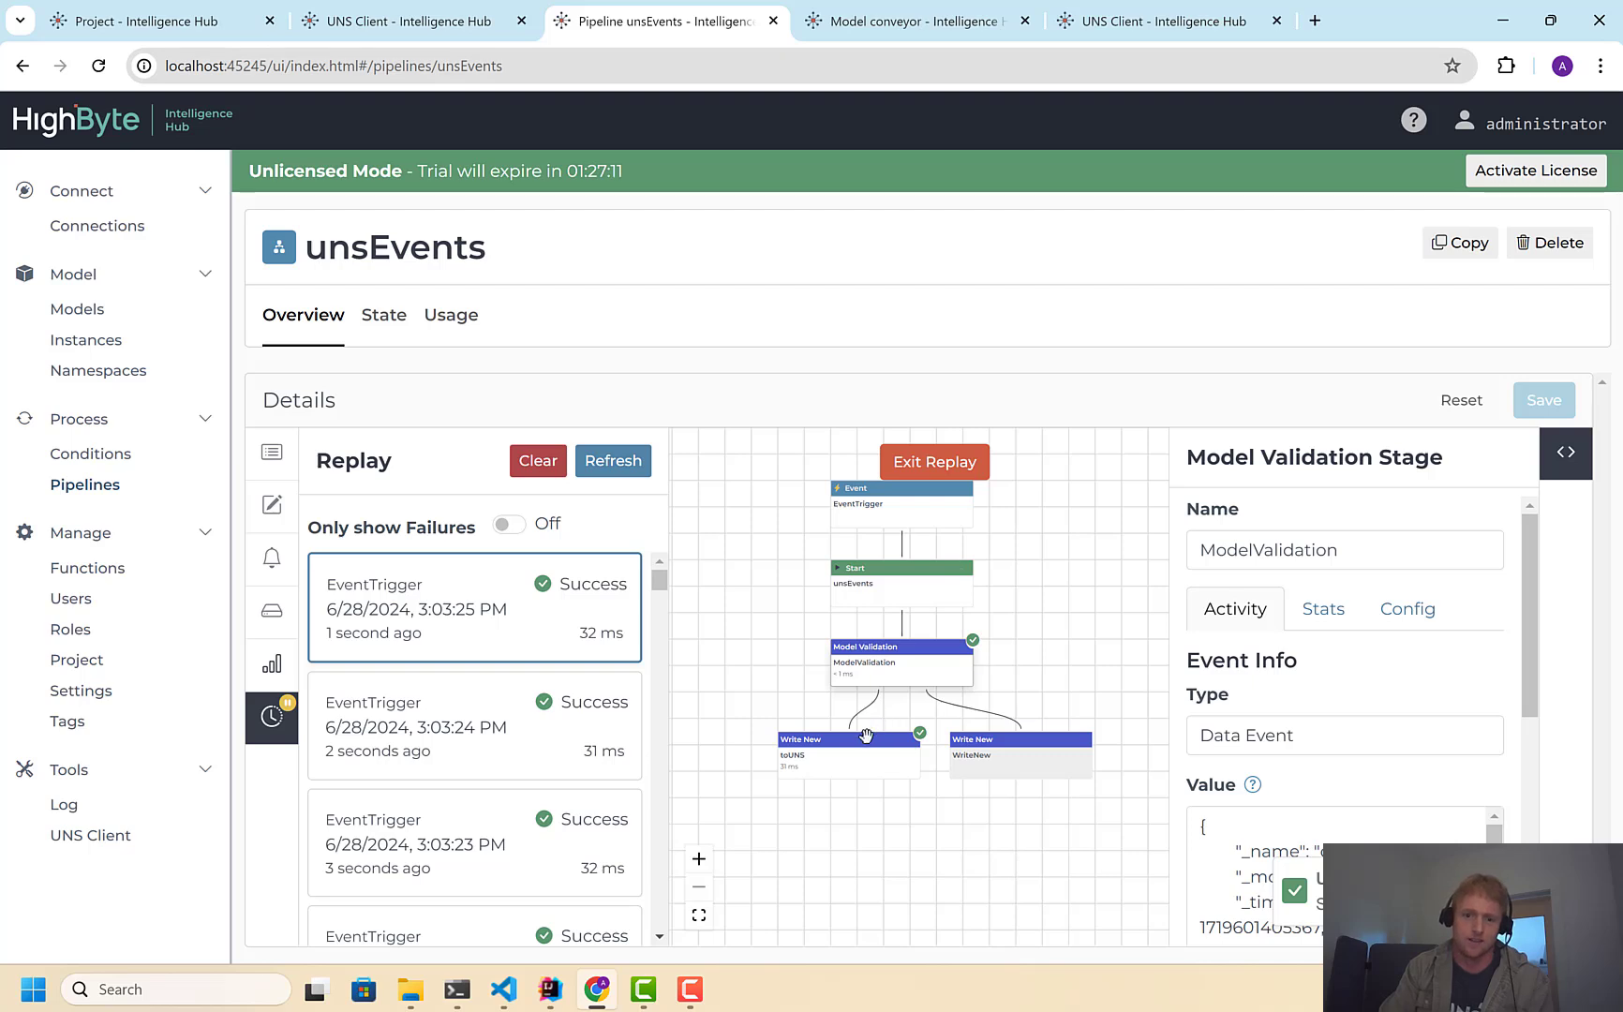
left_click(1115, 28)
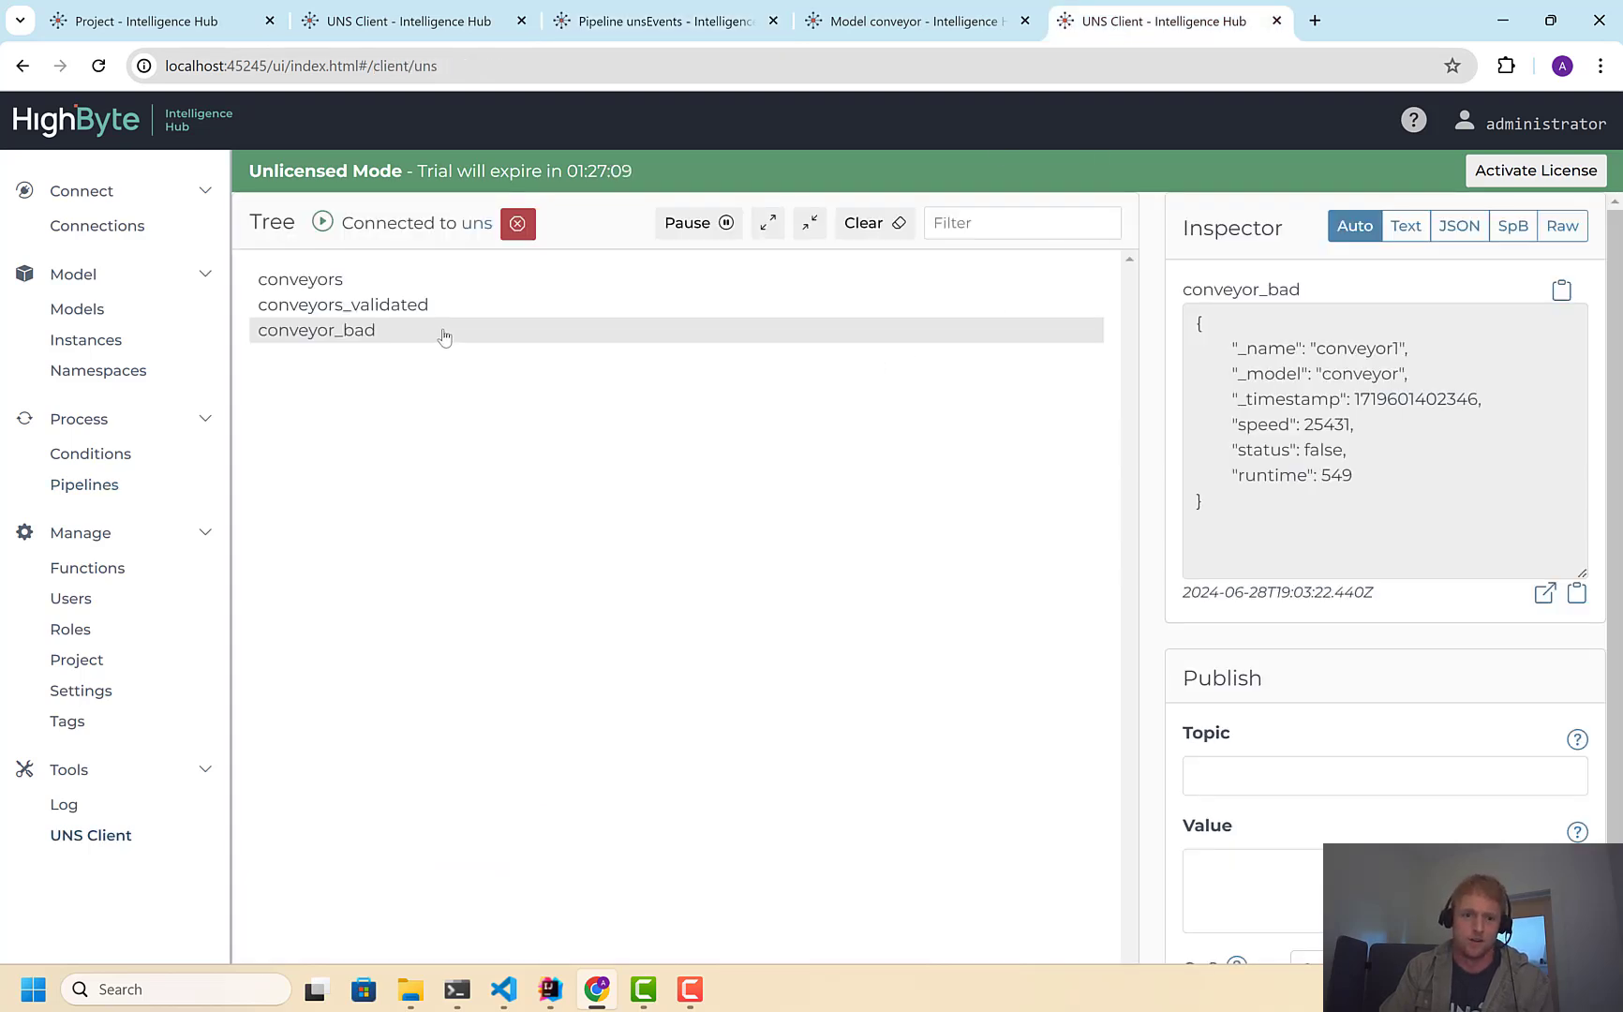
left_click(393, 306)
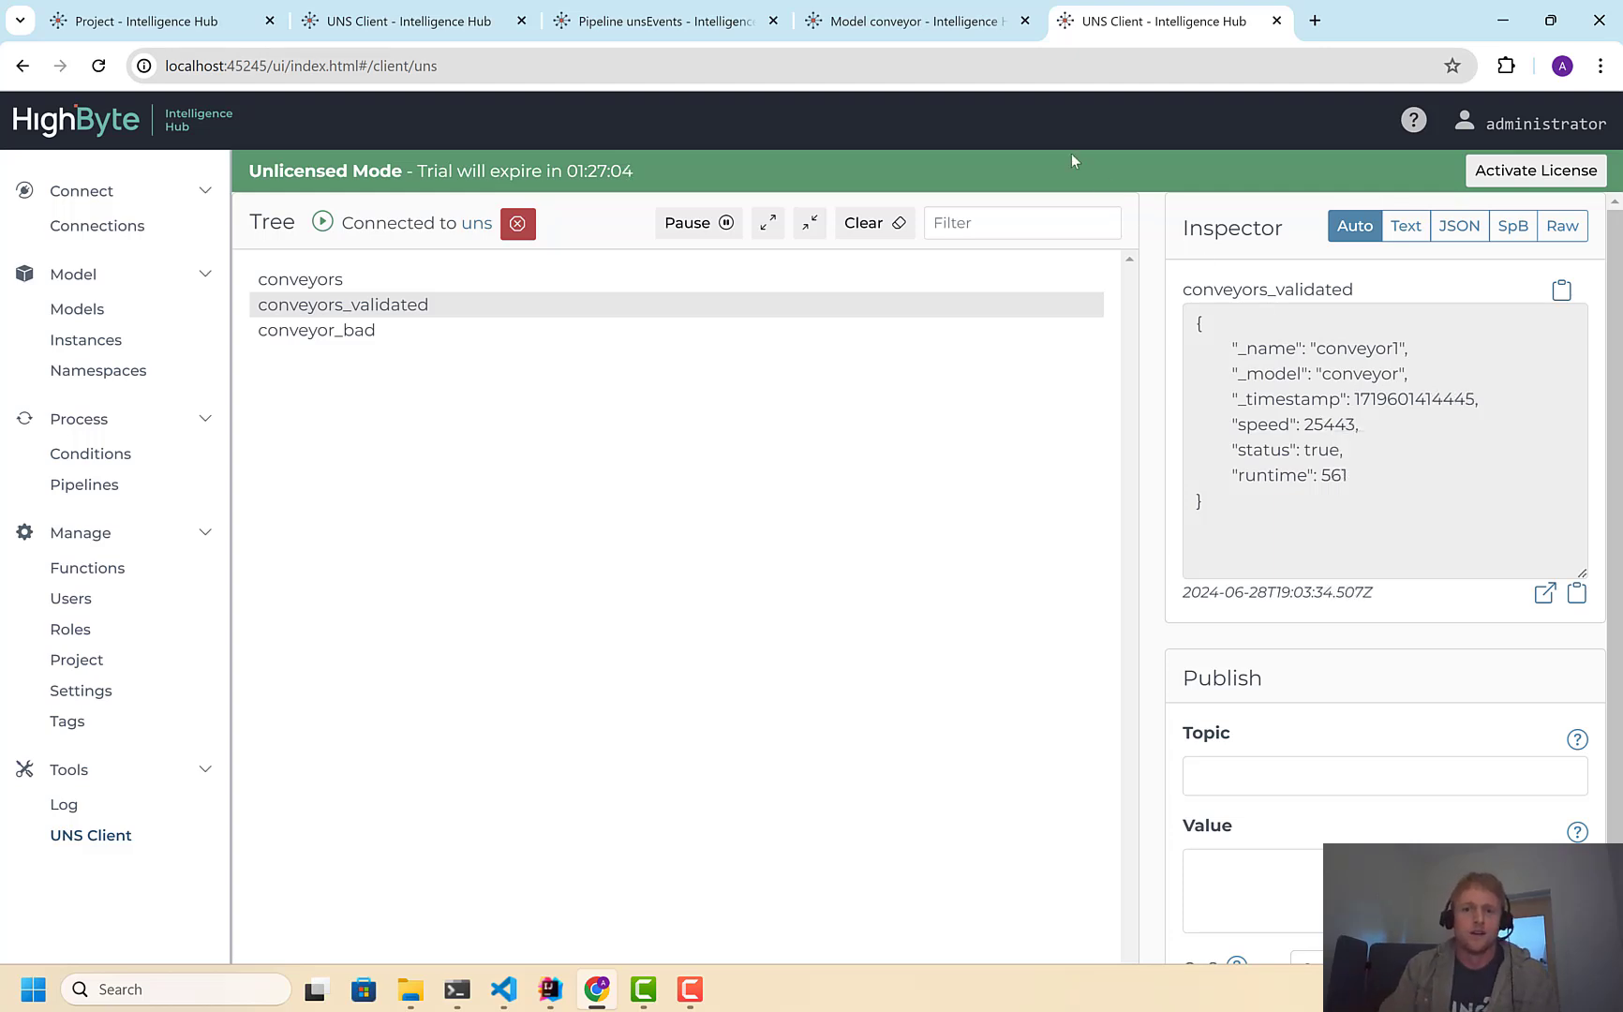
Return to the unsEvents pipeline, exit the replay and look through the list of available pipeline stages
left_click(931, 26)
left_click(661, 20)
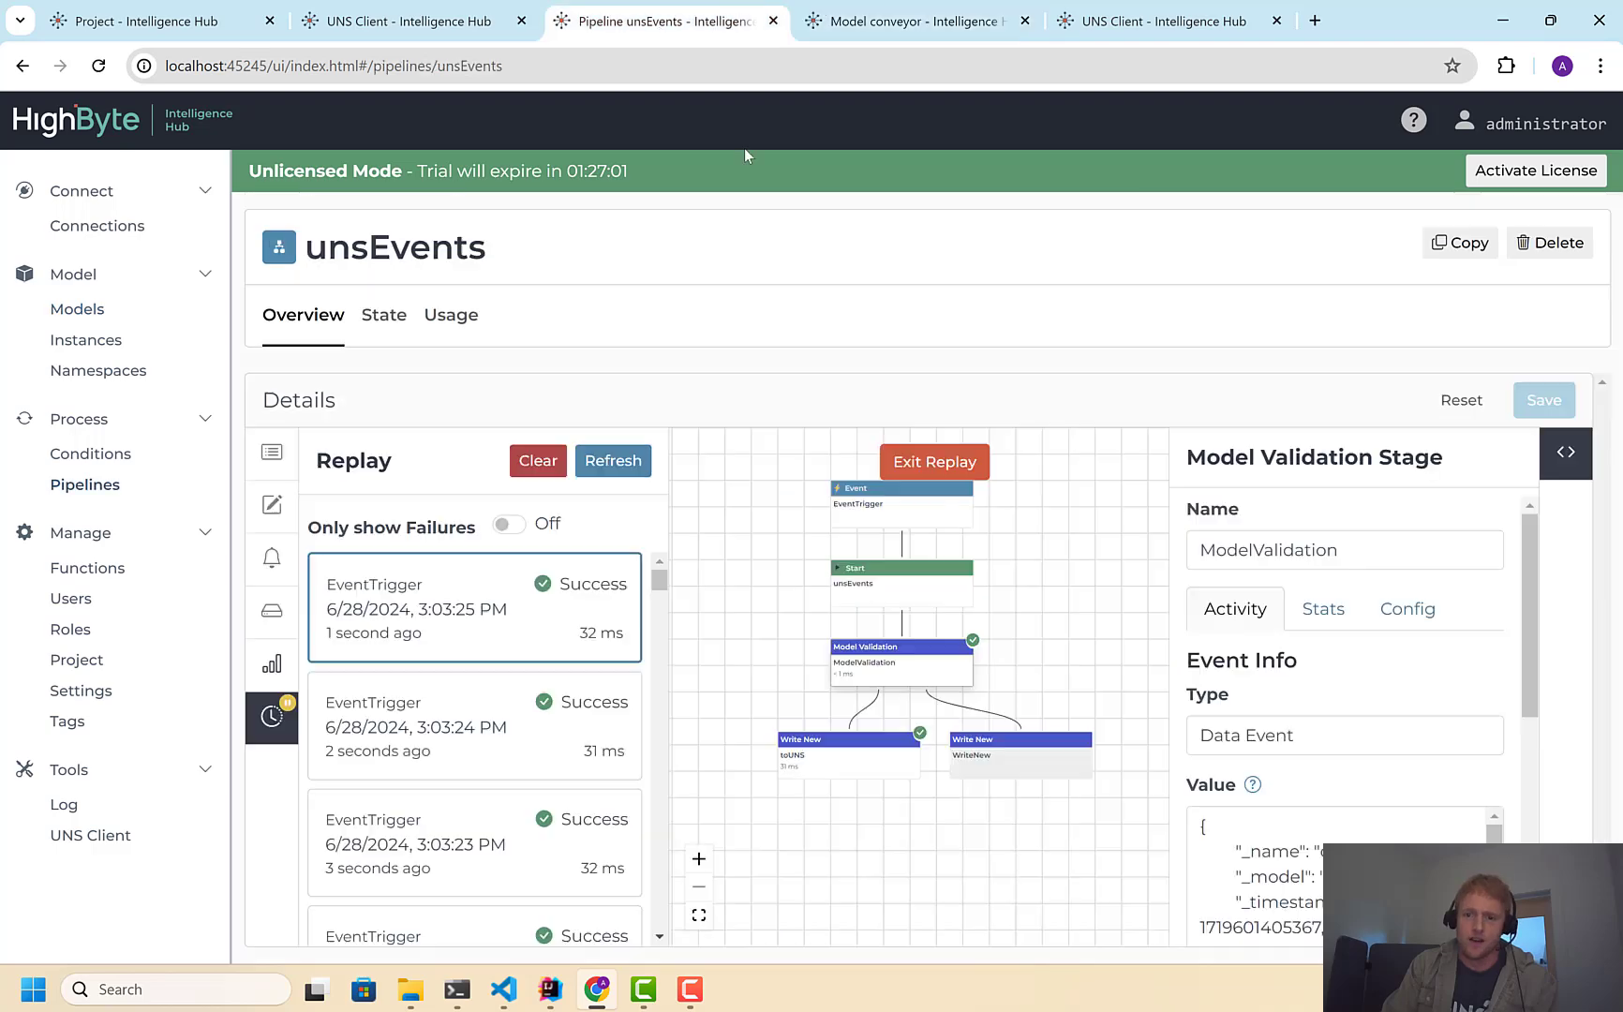
left_click(916, 460)
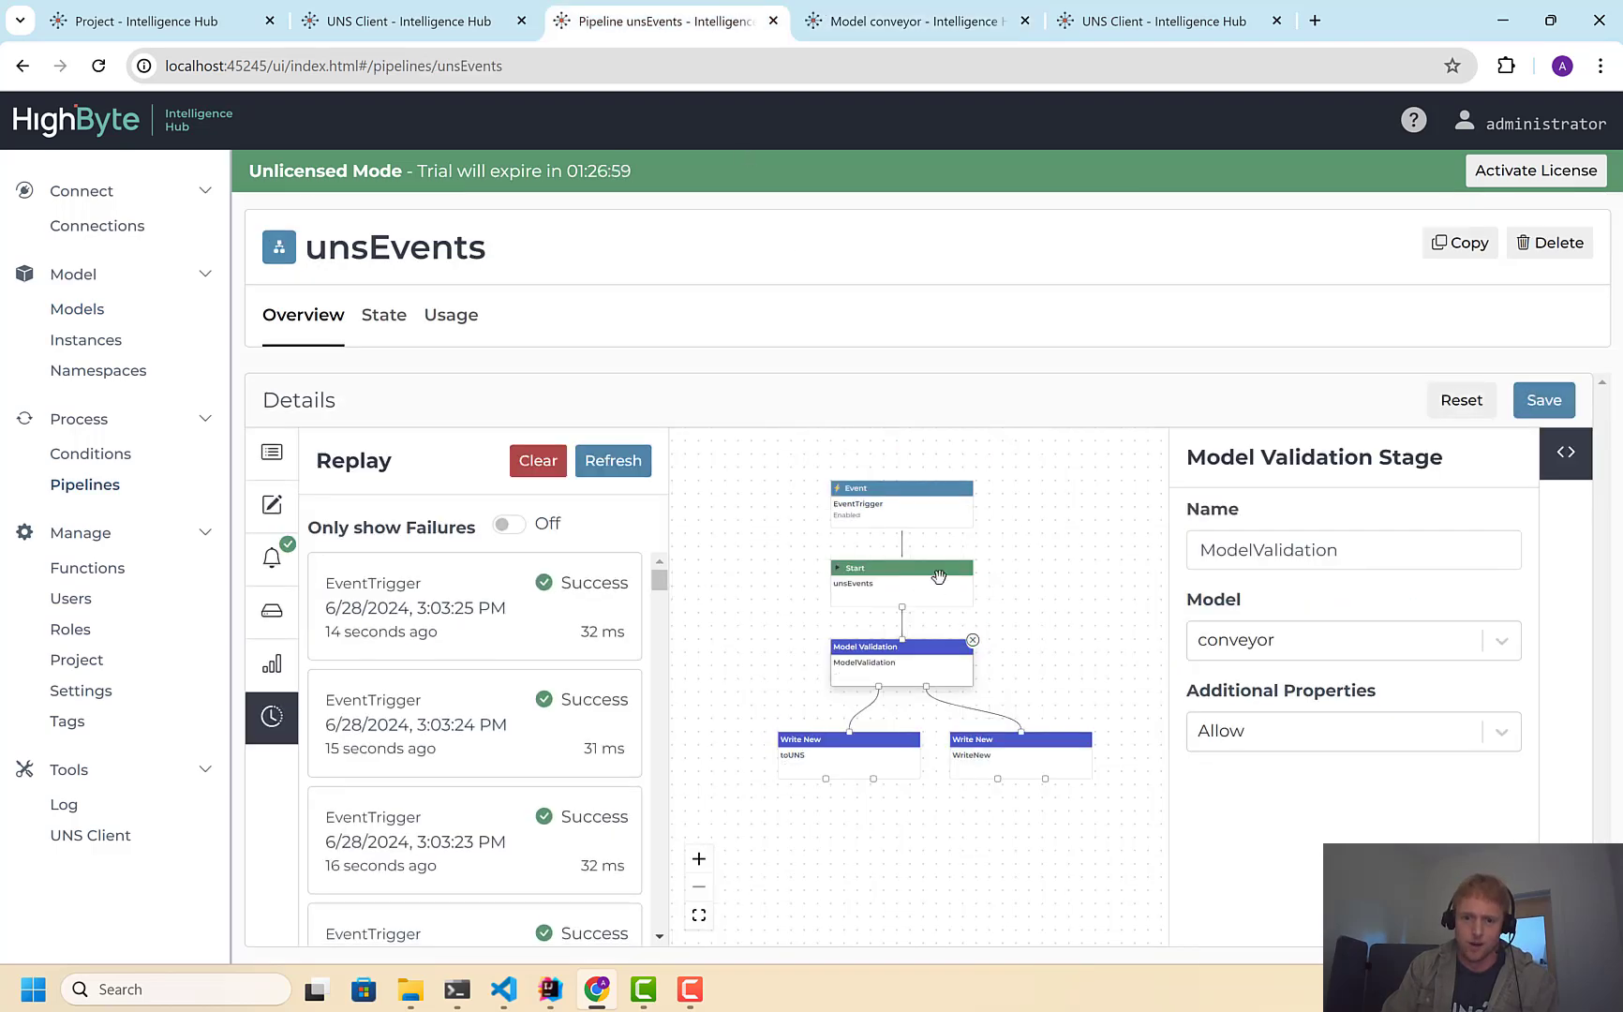
left_click_drag(1109, 649, 1102, 620)
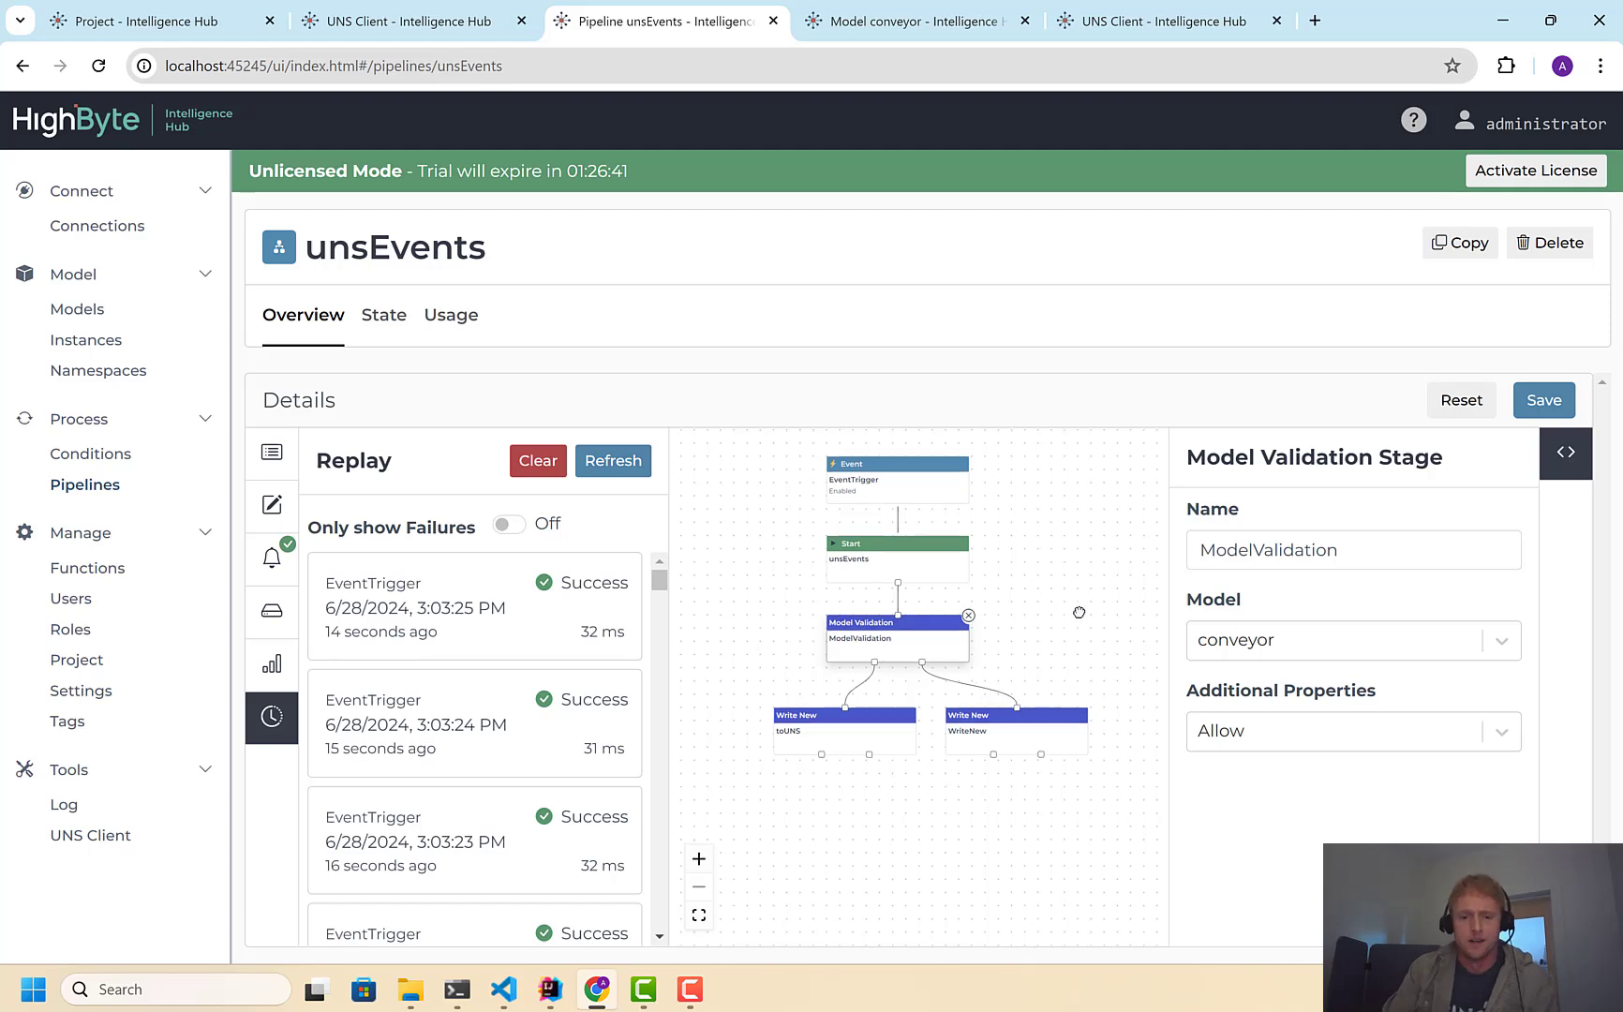
left_click_drag(1075, 612, 1084, 593)
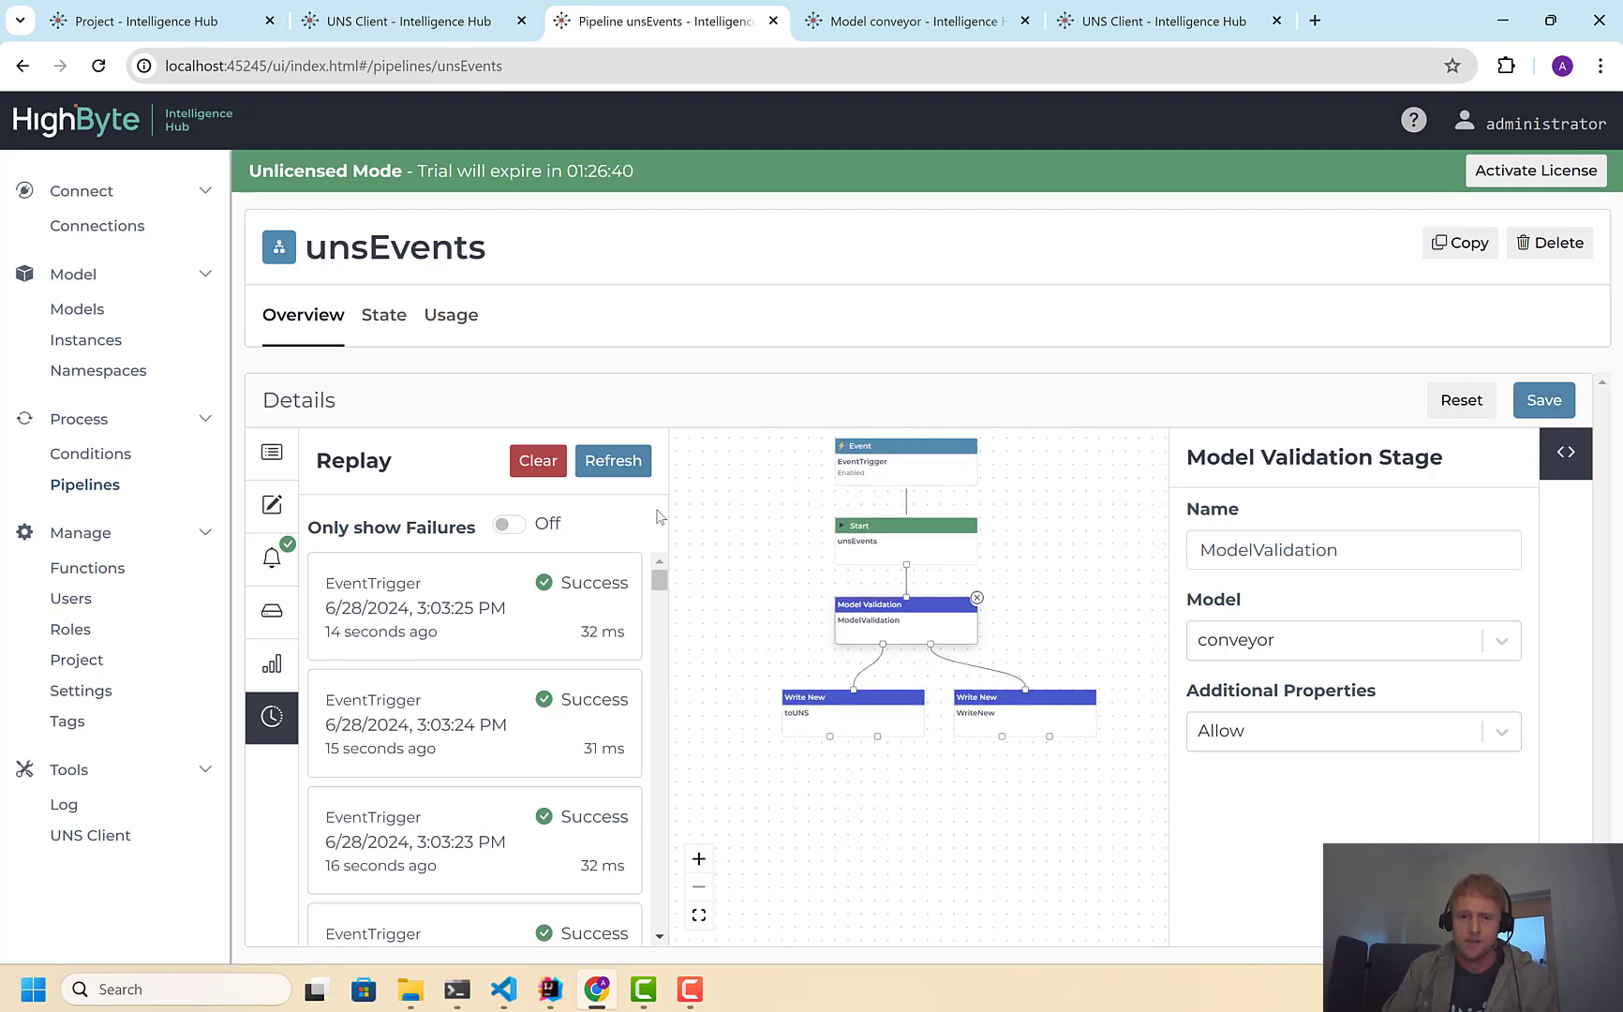
left_click(272, 452)
scroll(440, 721, "down", 3)
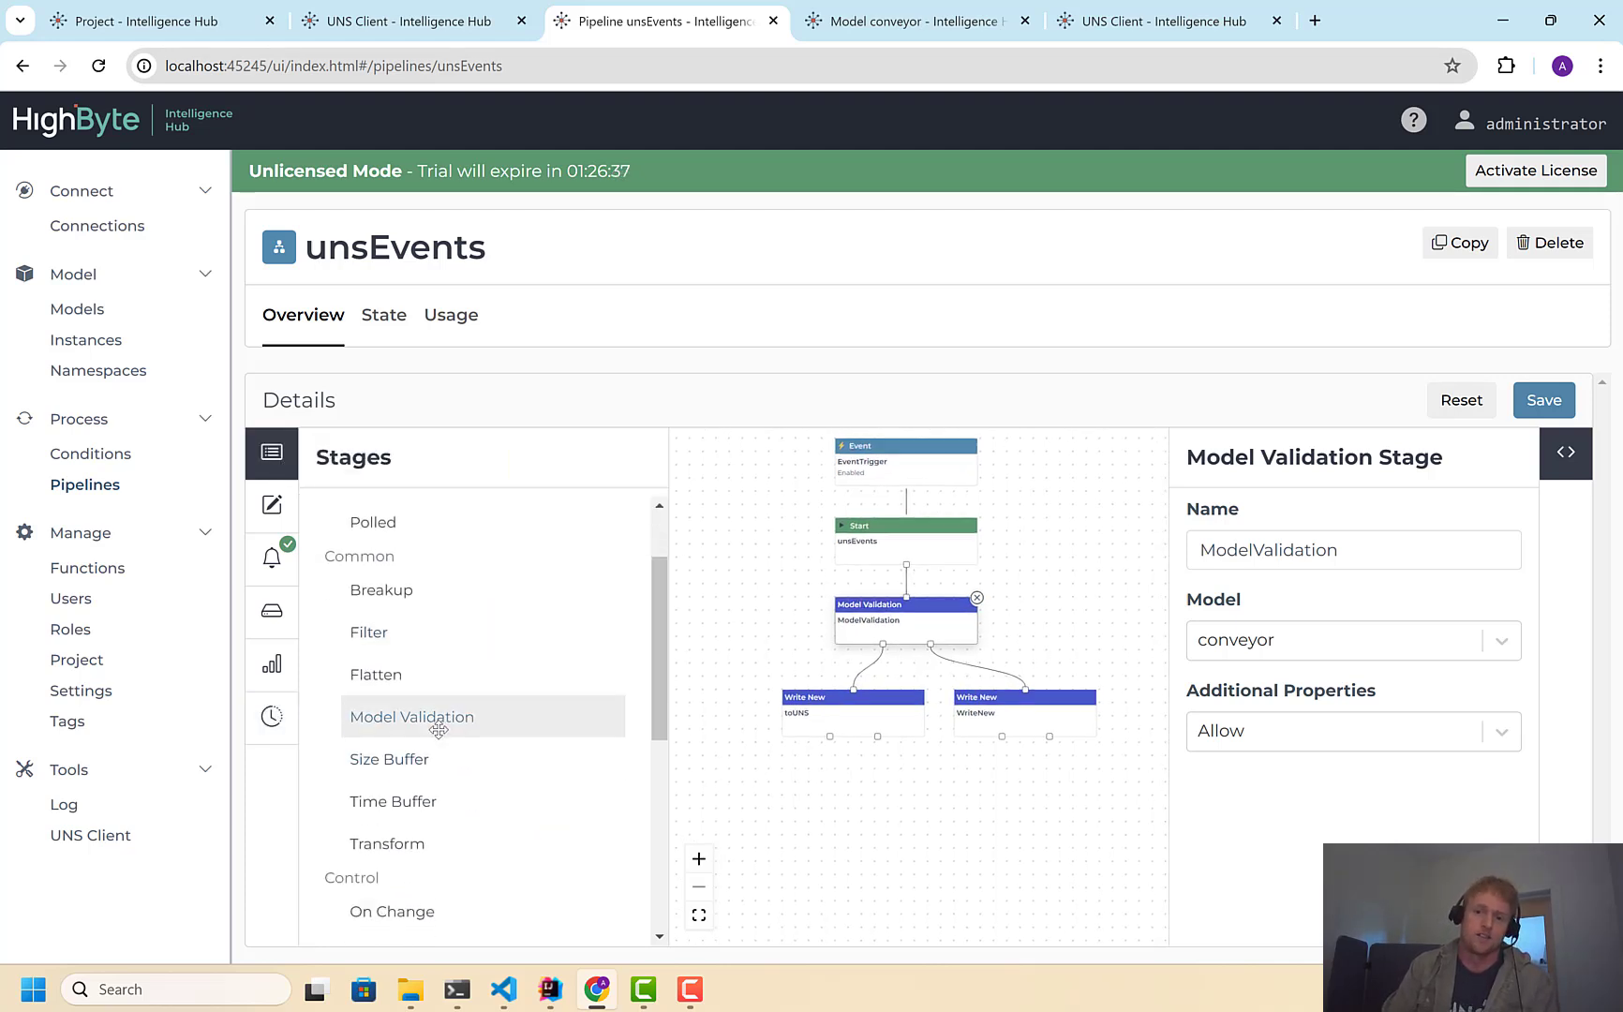
left_click_drag(917, 822, 930, 794)
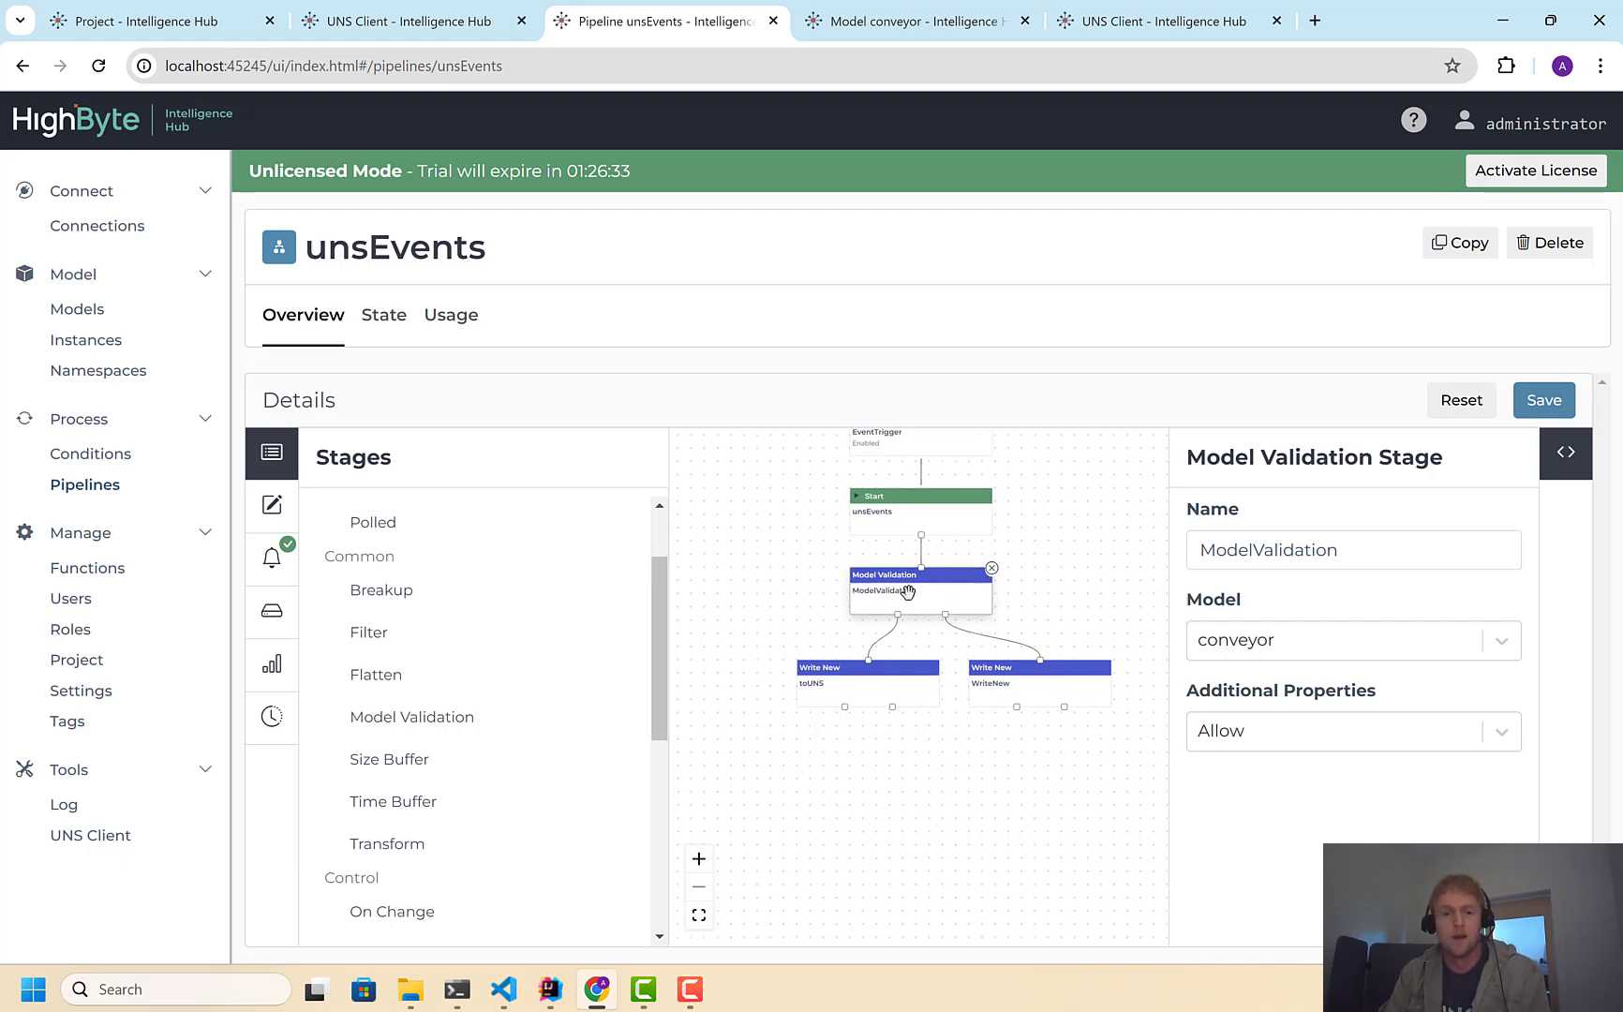
left_click_drag(1003, 792, 1016, 846)
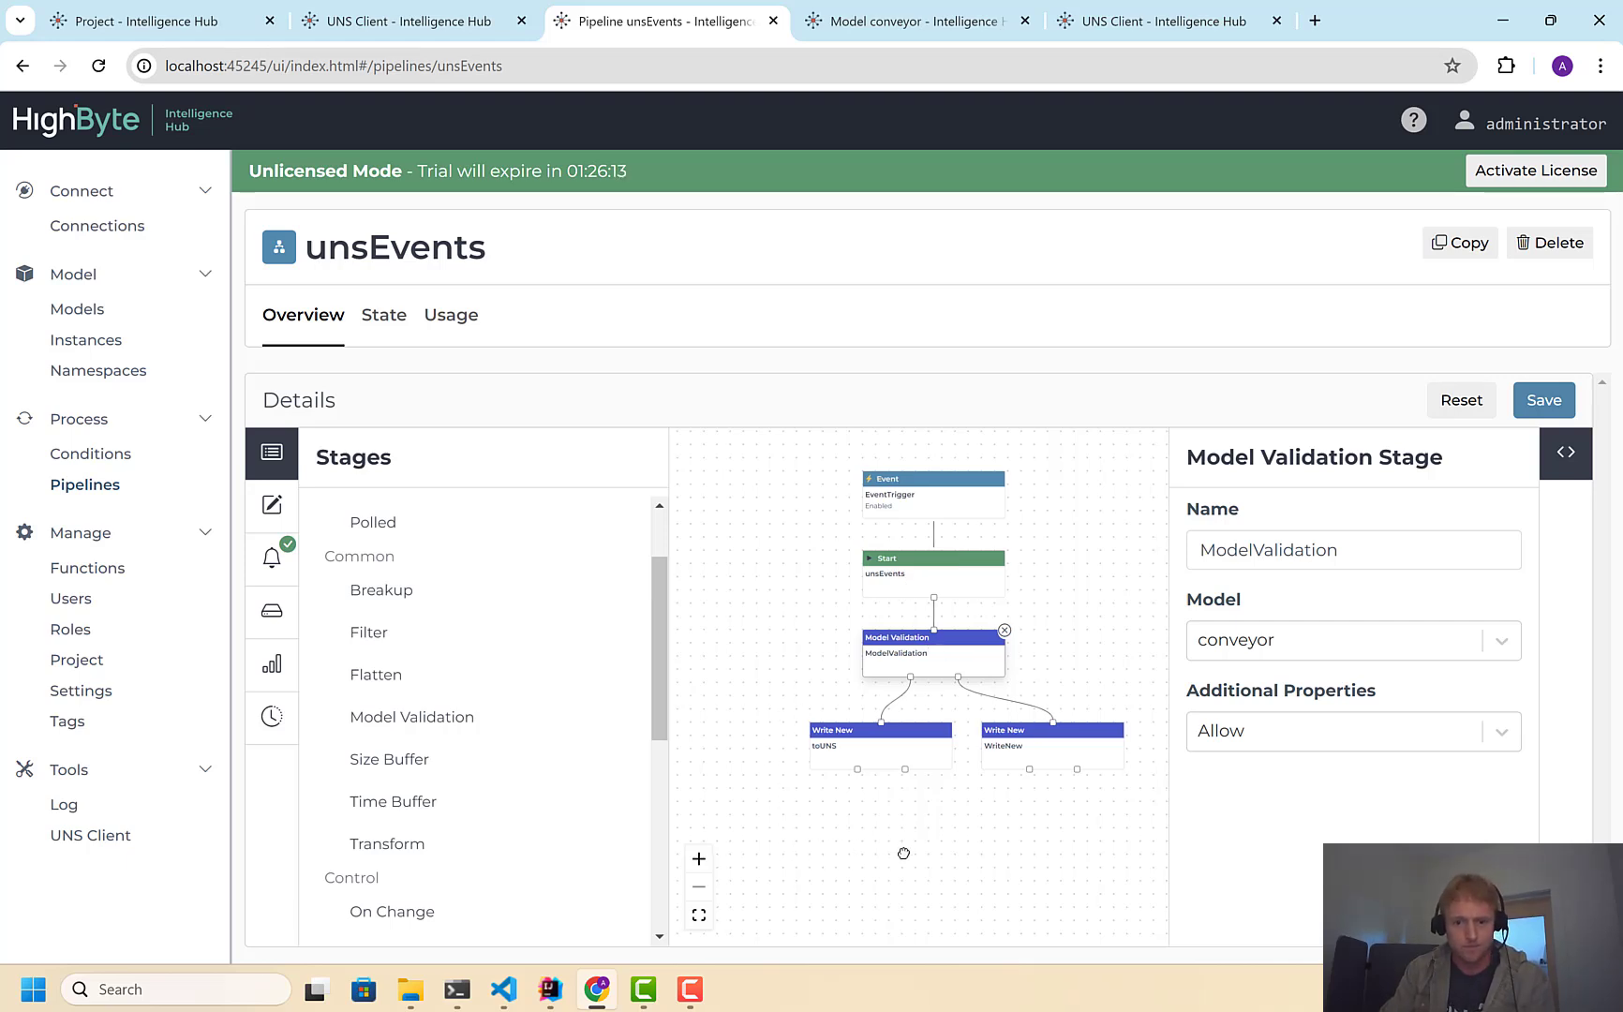
left_click_drag(903, 854, 895, 854)
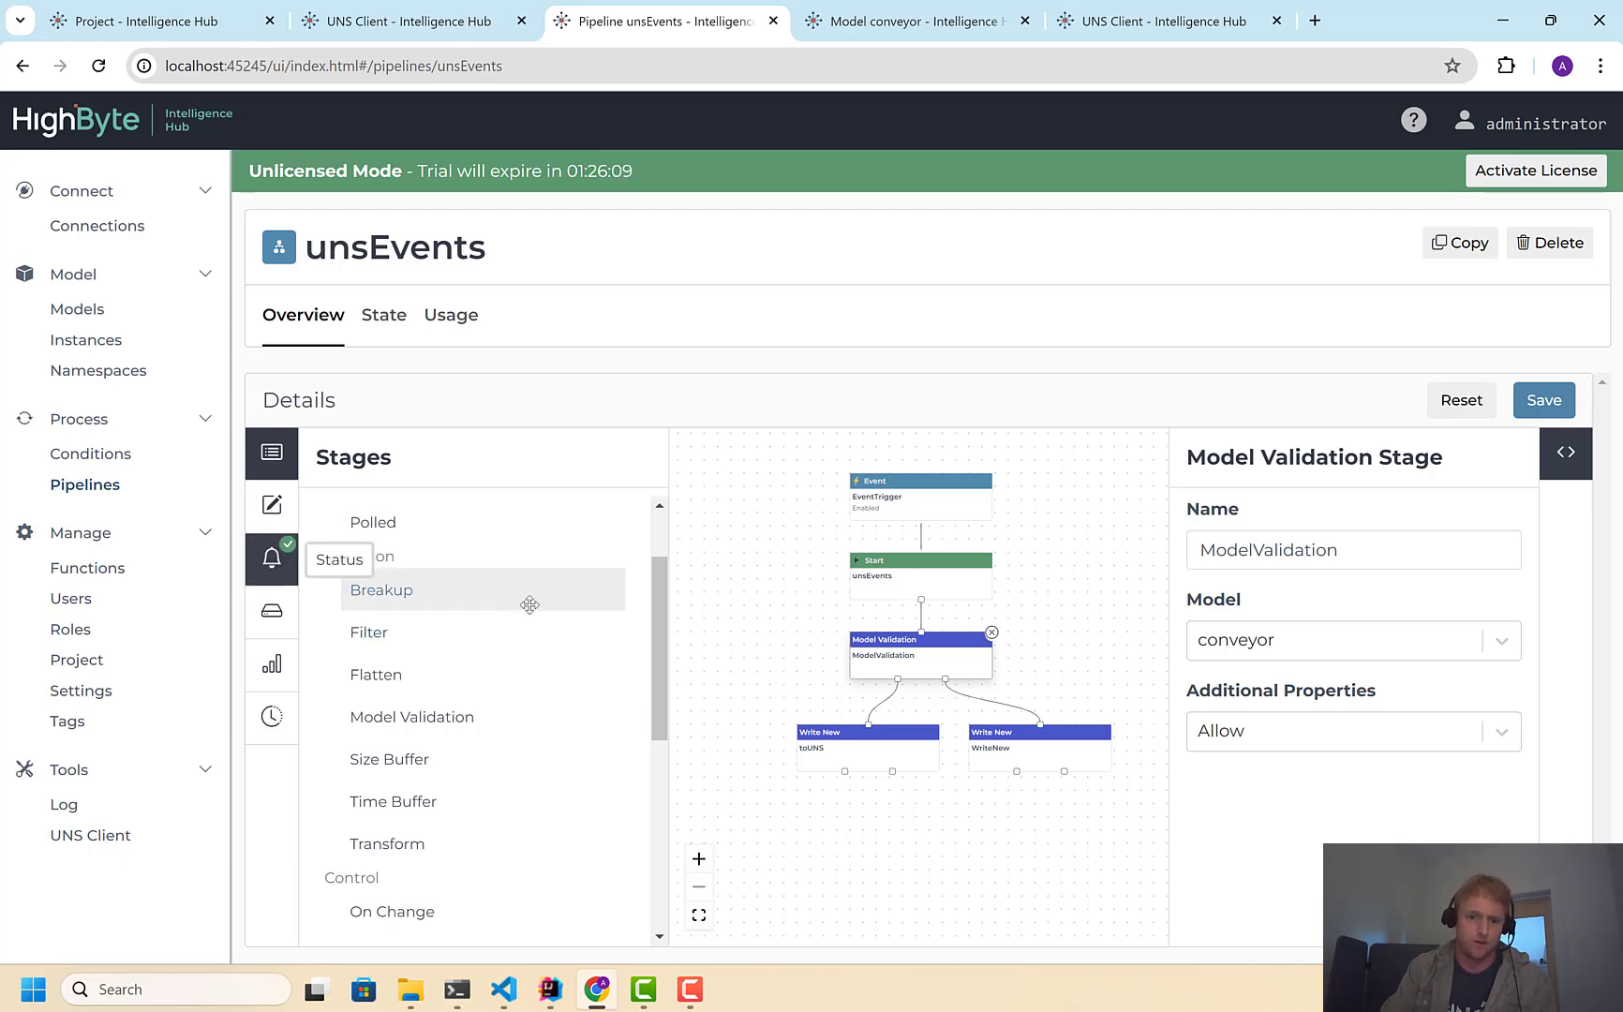
Load the most recent EventTrigger run in the pipeline's replay, review its path through the stages and exit the replay
left_click(271, 716)
left_click(422, 614)
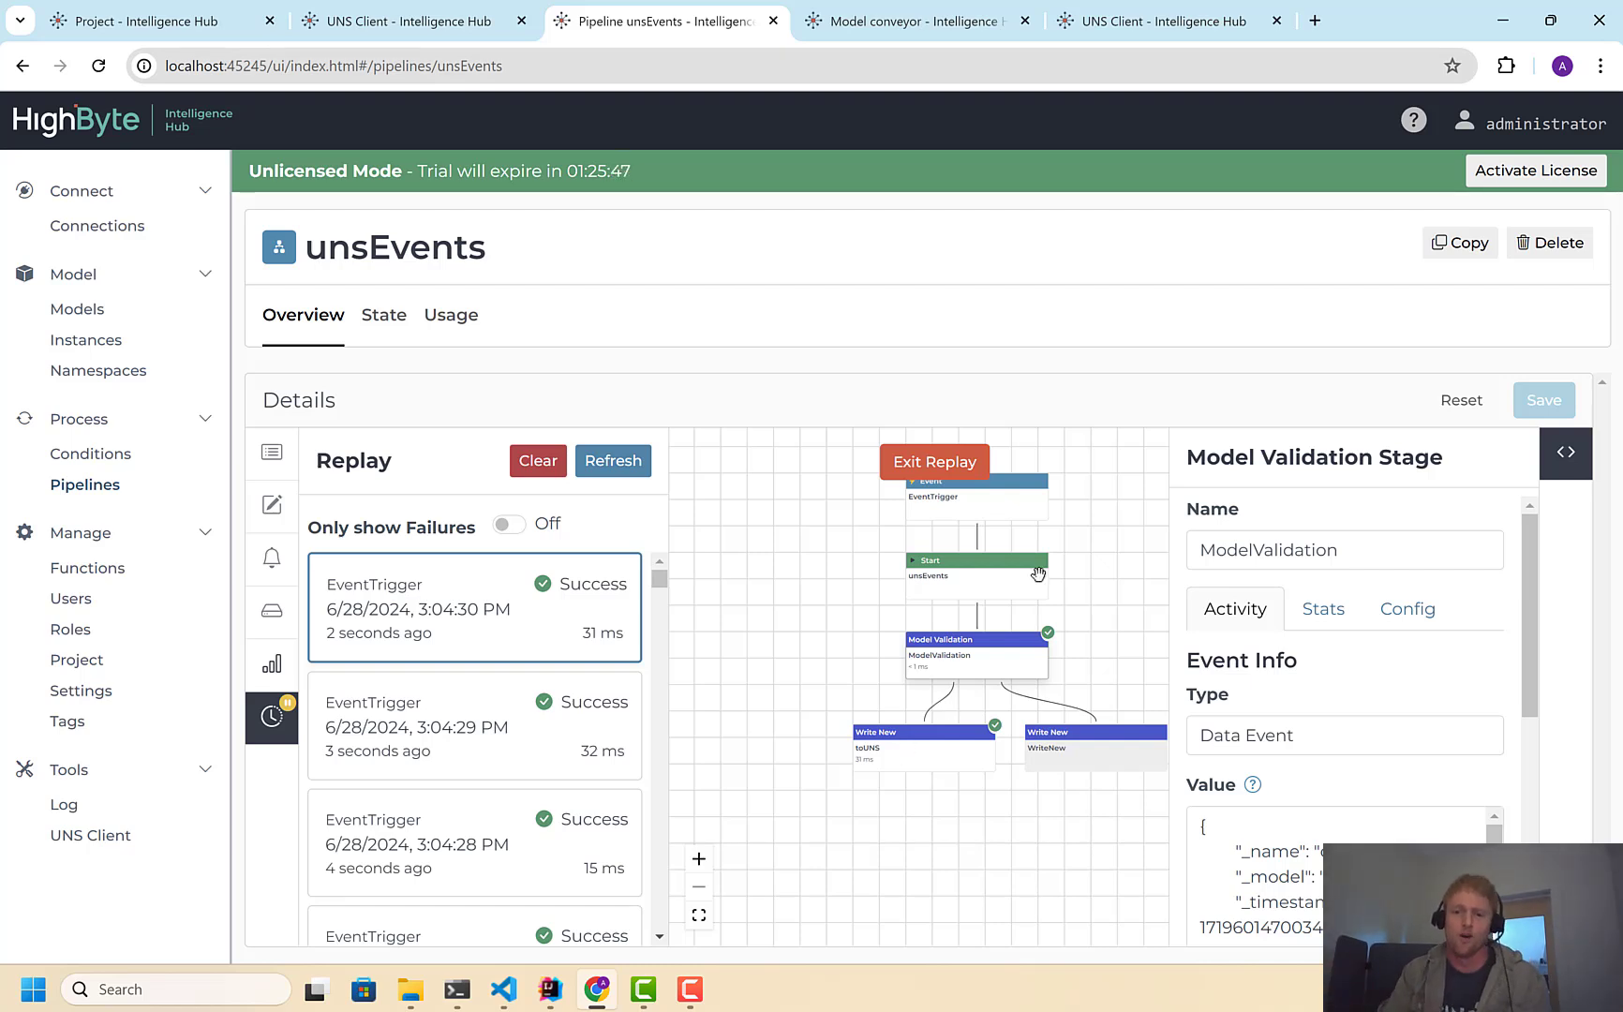
left_click_drag(1072, 555, 1055, 582)
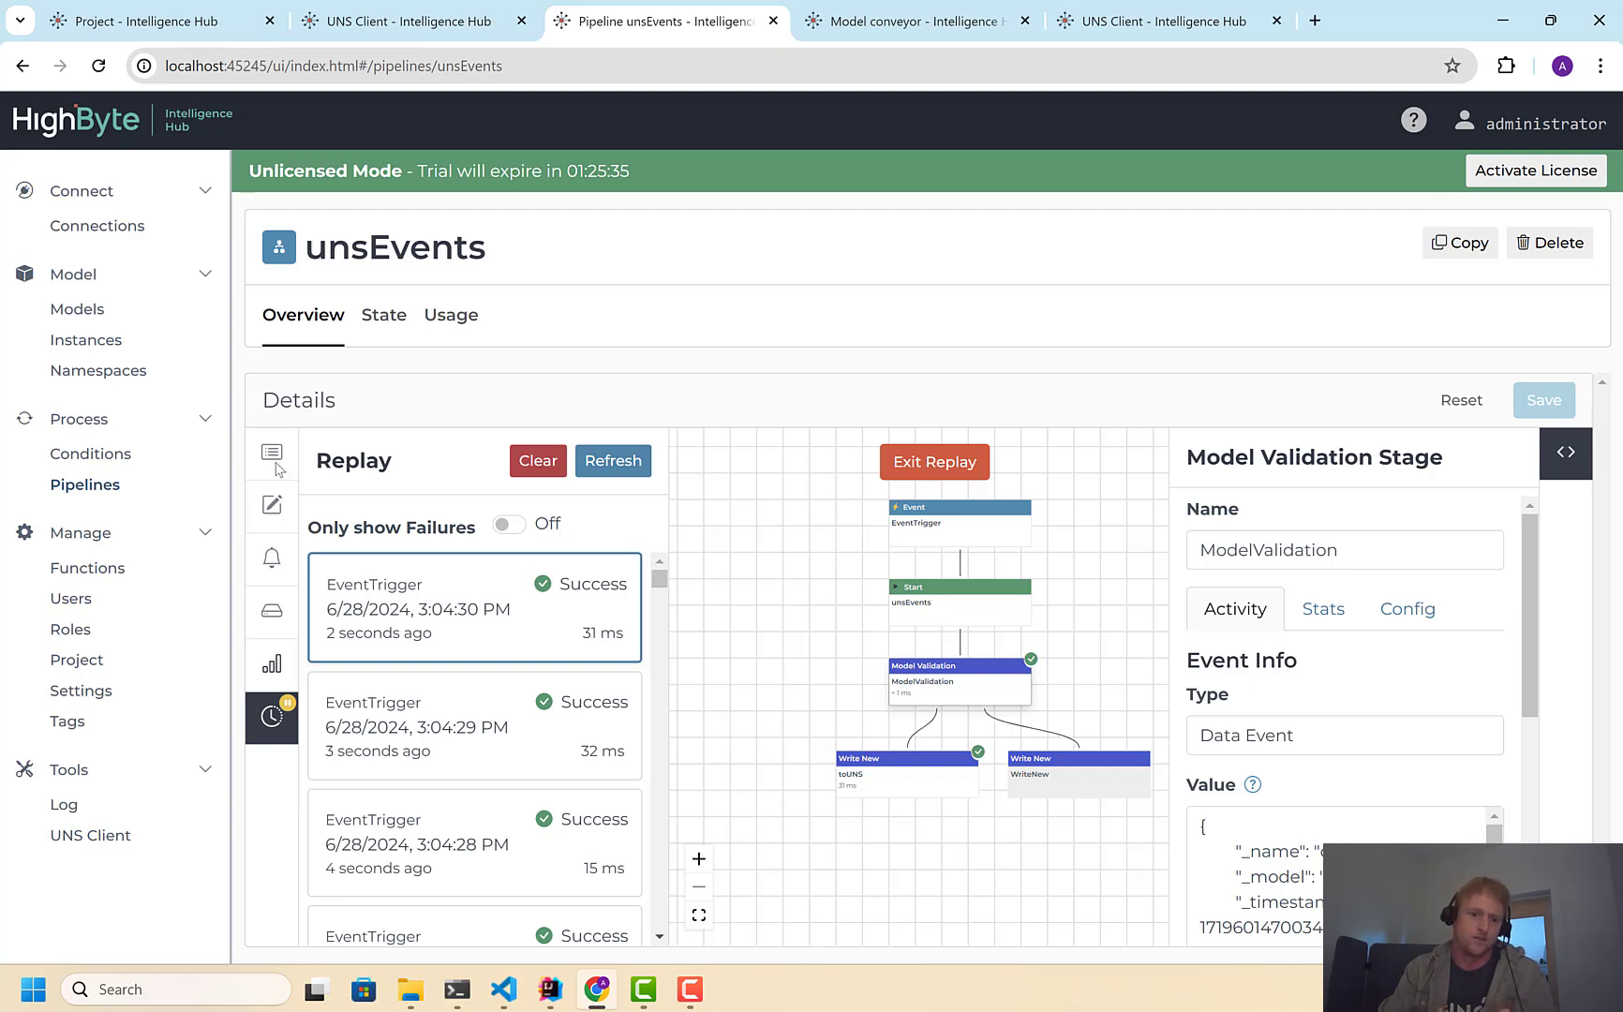
left_click(915, 476)
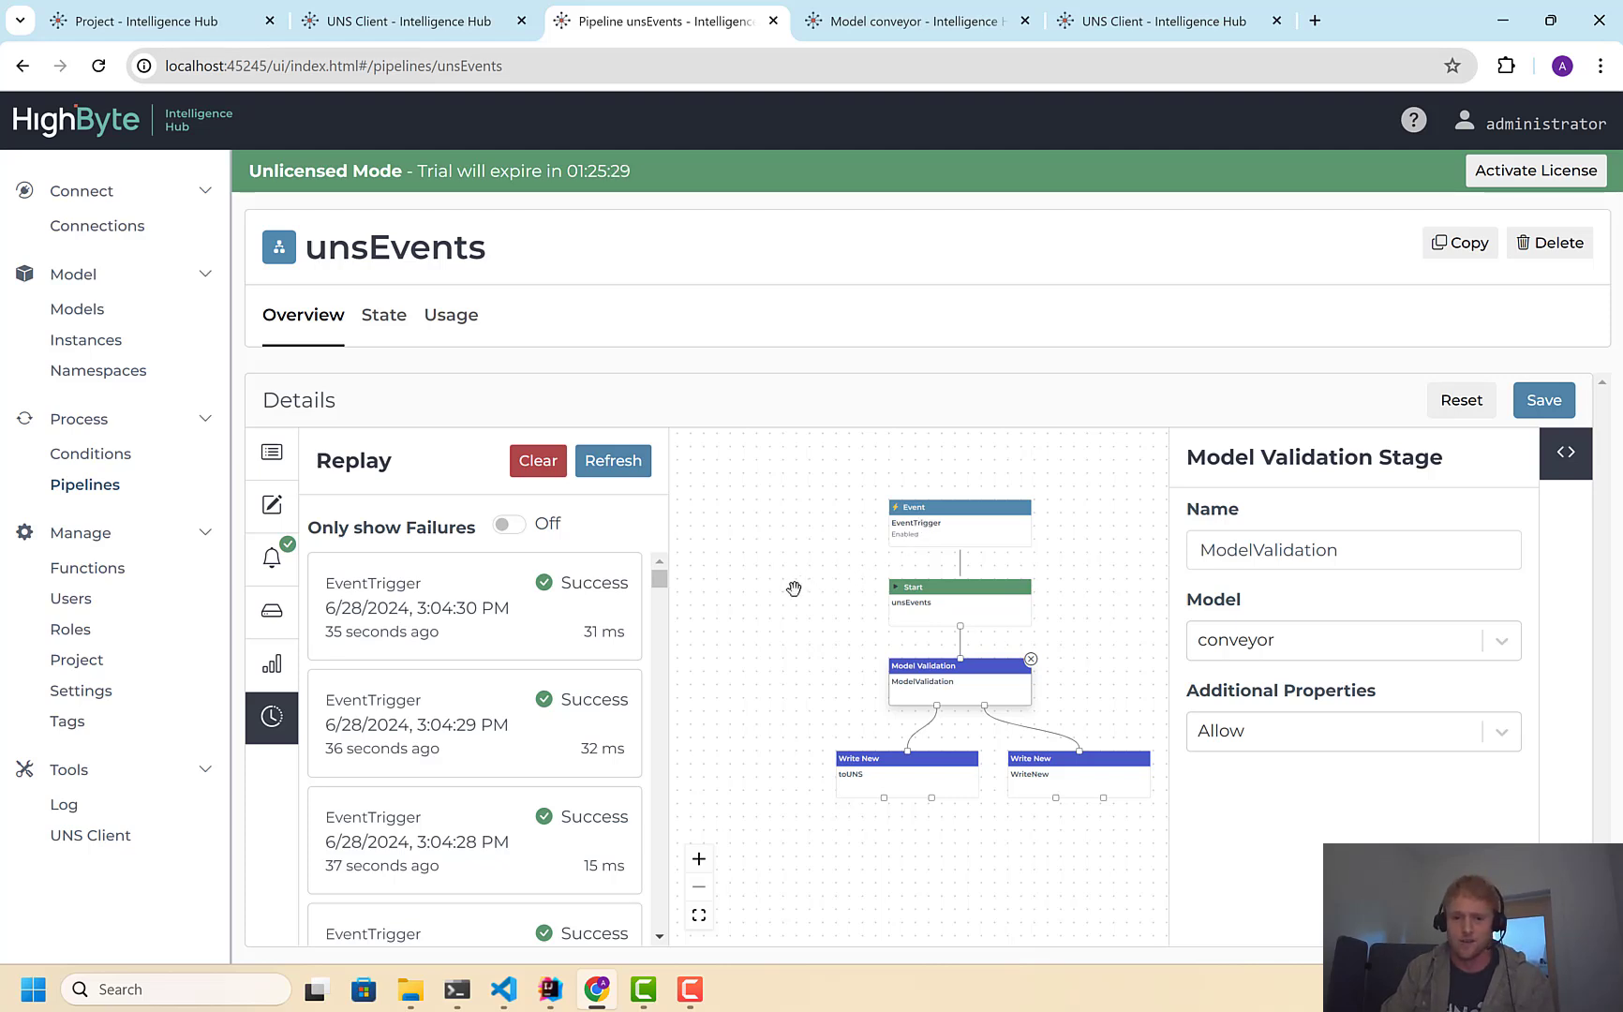
mouse_move(750, 654)
left_mouse_down()
mouse_move(786, 634)
mouse_move(781, 657)
left_mouse_up()
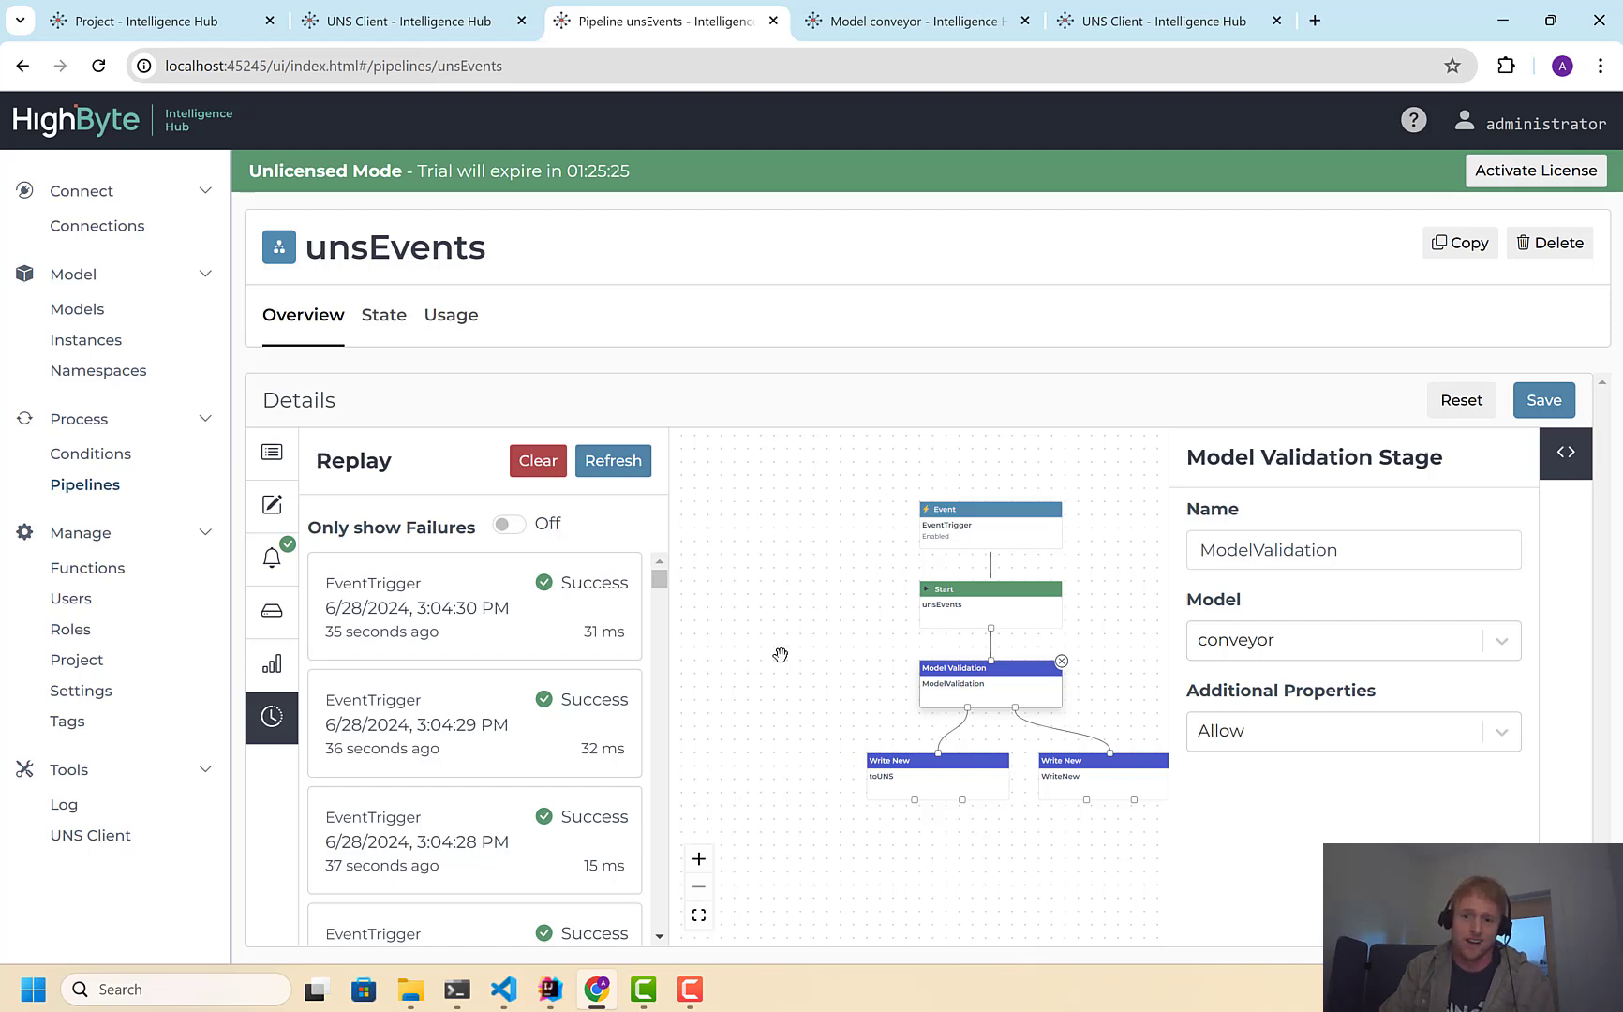
left_click_drag(781, 654, 789, 601)
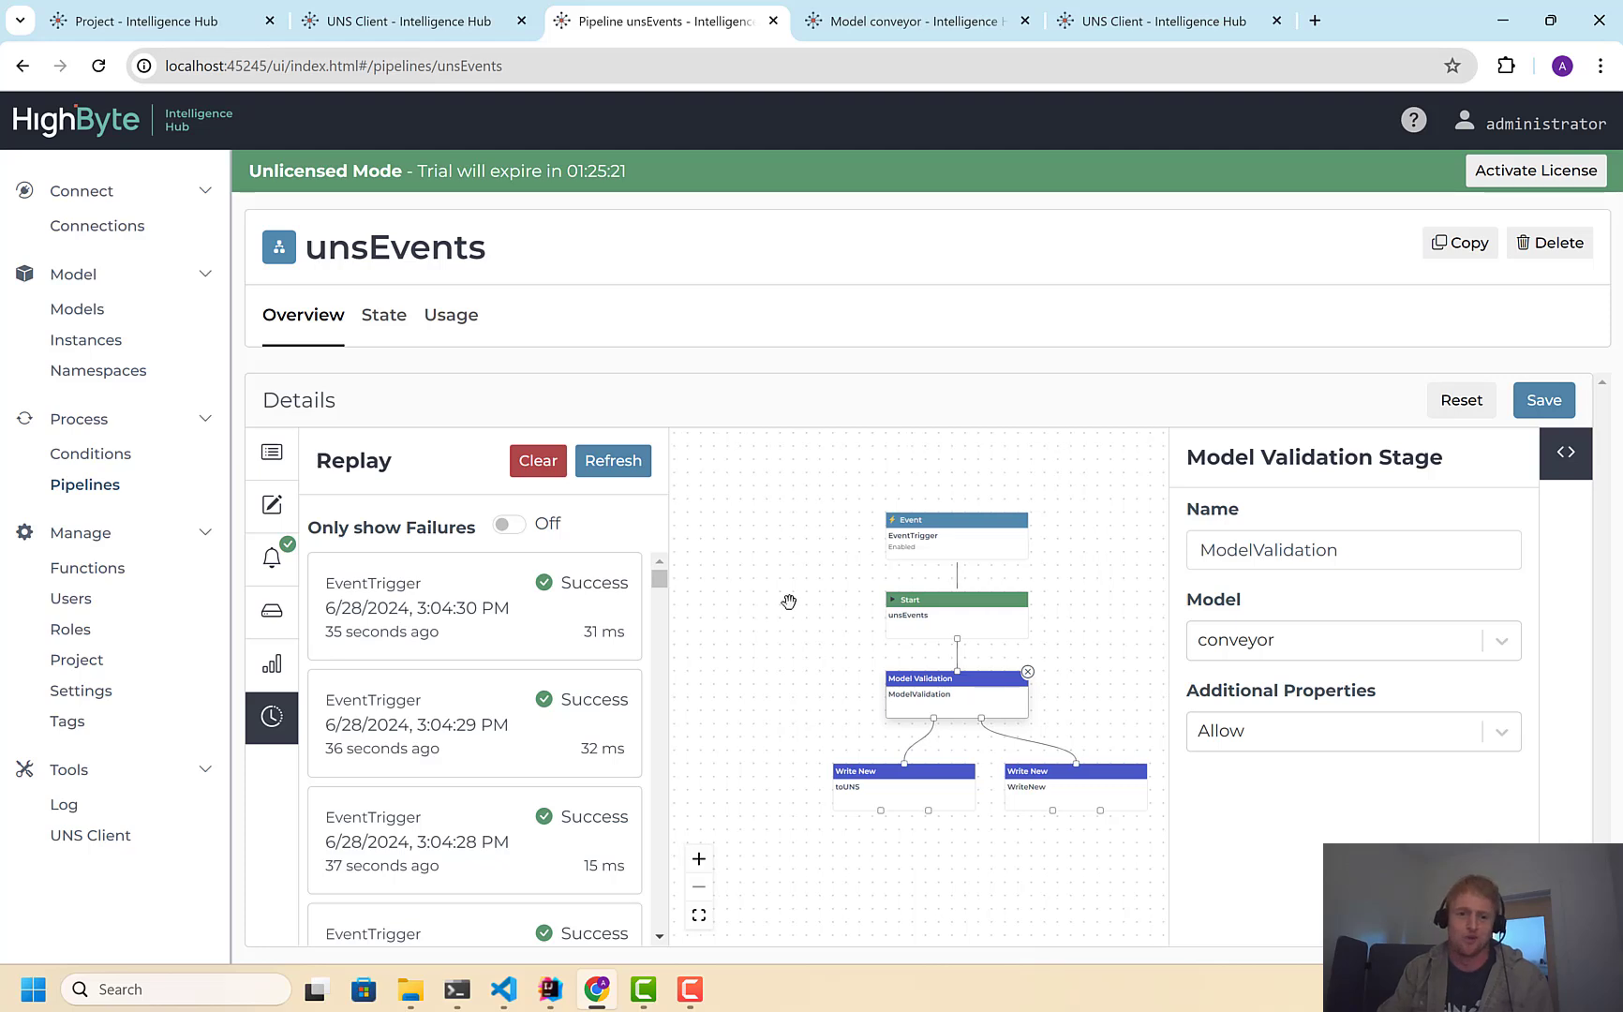